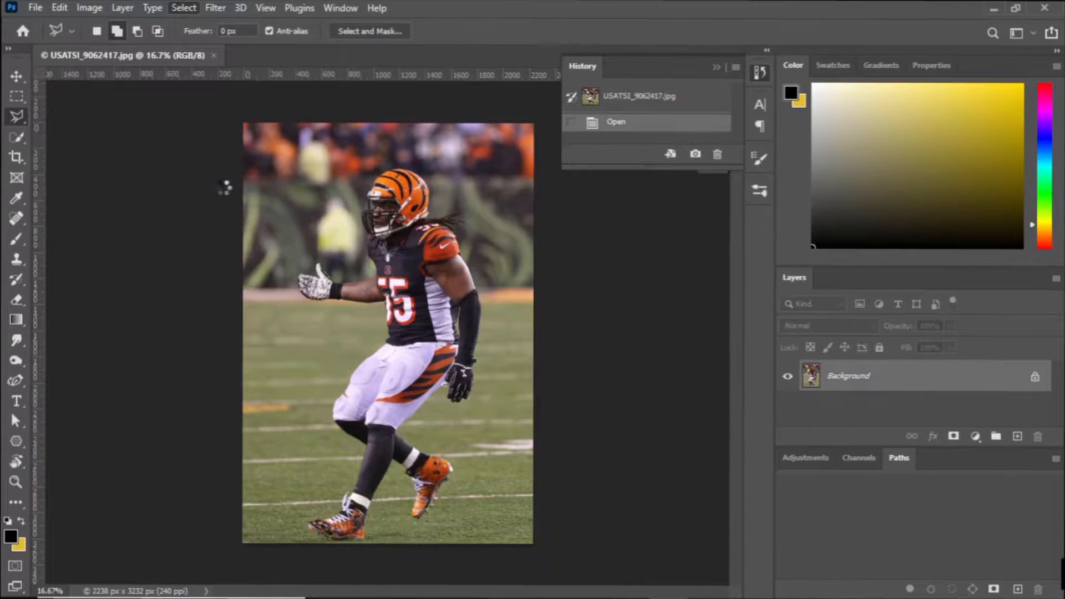
Select the football player with Select Subject and open the selection in Select and Mask.
{"action": "key", "text": "ctrl+plus"}
{"action": "left_click", "coordinate": [184, 8]}
{"action": "left_click", "coordinate": [207, 225]}
{"action": "left_click", "coordinate": [283, 31]}
{"action": "left_click", "coordinate": [478, 235]}
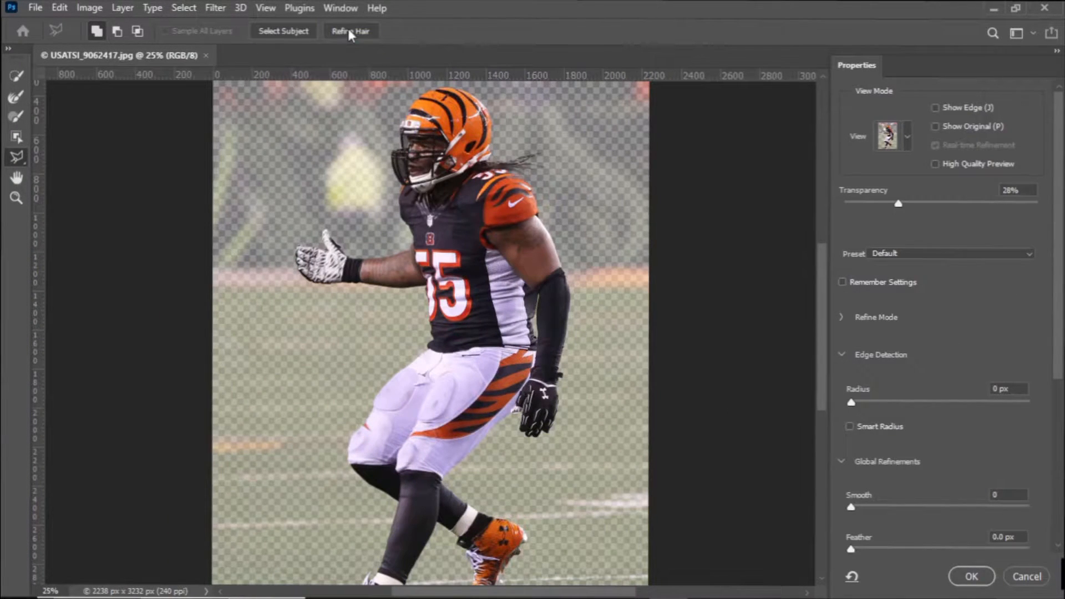
Set the view transparency to 100% and examine the cutout edge around the dreadlocks behind the helmet.
{"action": "left_click_drag", "start_coordinate": [899, 204], "coordinate": [1040, 205]}
{"action": "key", "text": "ctrl+plus"}
{"action": "key", "text": "ctrl+plus"}
{"action": "left_click_drag", "start_coordinate": [588, 178], "coordinate": [564, 224]}
{"action": "key", "text": "ctrl+plus"}
{"action": "key", "text": "ctrl+plus"}
{"action": "key", "text": "ctrl+plus"}
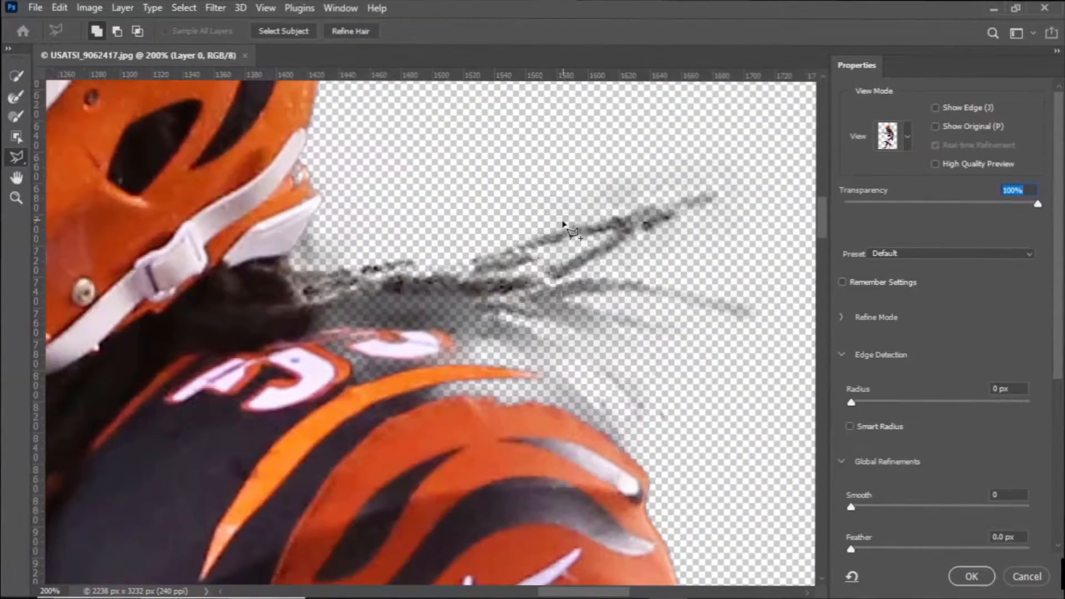
Show the photo at 0% transparency and add the dreadlocks and upper shoulder edge to the selection with the Polygonal Lasso.
{"action": "left_click_drag", "start_coordinate": [973, 207], "coordinate": [844, 205]}
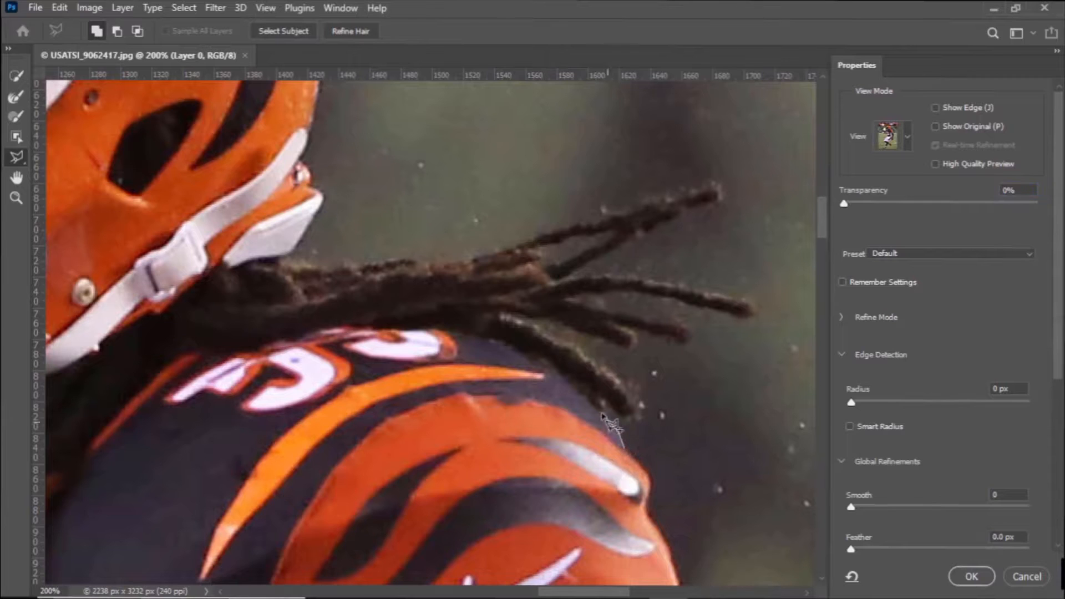
{"action": "left_click", "coordinate": [626, 444]}
{"action": "left_click", "coordinate": [627, 475]}
{"action": "left_click", "coordinate": [392, 481]}
{"action": "left_click", "coordinate": [191, 411]}
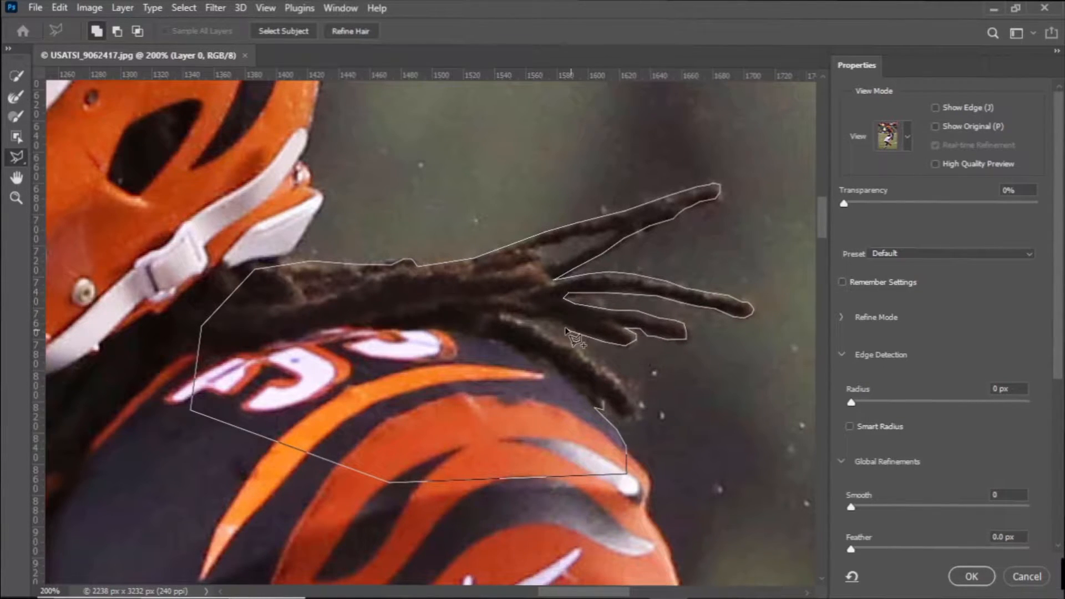
{"action": "left_click", "coordinate": [615, 415]}
Set the view transparency to 30% and subtract the background gaps between the dreadlocks and between the torso and black-sleeved arm.
{"action": "mouse_move", "coordinate": [844, 203]}
{"action": "left_mouse_down"}
{"action": "mouse_move", "coordinate": [1040, 203]}
{"action": "mouse_move", "coordinate": [844, 204]}
{"action": "mouse_move", "coordinate": [928, 203]}
{"action": "mouse_move", "coordinate": [864, 203]}
{"action": "mouse_move", "coordinate": [901, 203]}
{"action": "left_mouse_up"}
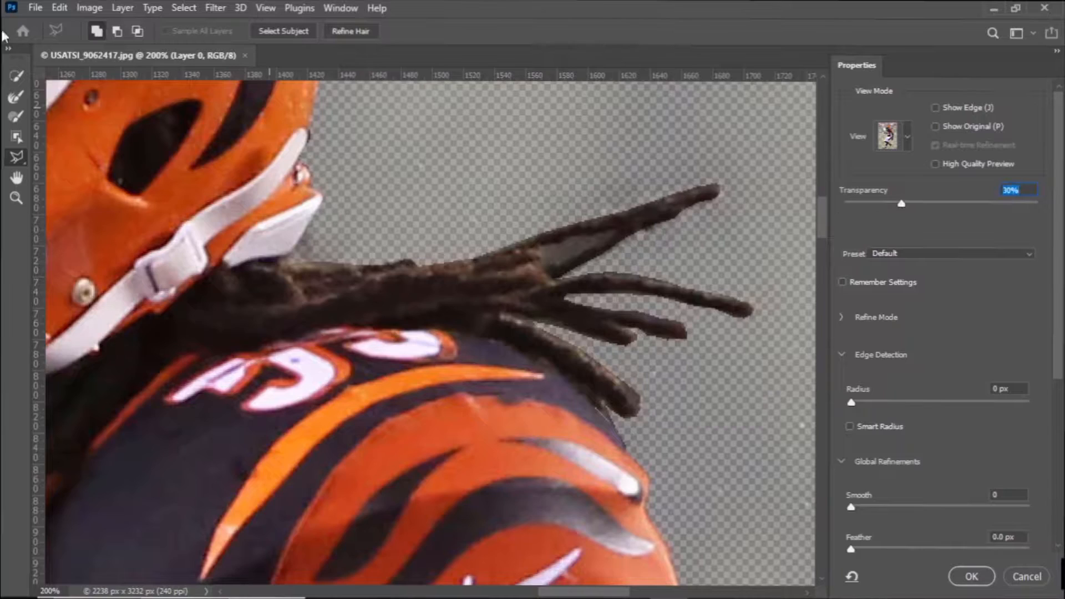
{"action": "left_click", "coordinate": [554, 263]}
{"action": "key", "text": "ctrl+minus"}
{"action": "key", "text": "ctrl+minus"}
{"action": "left_click_drag", "start_coordinate": [350, 461], "coordinate": [528, 295]}
{"action": "mouse_move", "coordinate": [526, 549]}
{"action": "left_mouse_down"}
{"action": "mouse_move", "coordinate": [520, 353]}
{"action": "mouse_move", "coordinate": [309, 566]}
{"action": "left_mouse_up"}
{"action": "key", "text": "ctrl+plus"}
{"action": "key", "text": "ctrl+plus"}
{"action": "left_click_drag", "start_coordinate": [335, 500], "coordinate": [353, 128]}
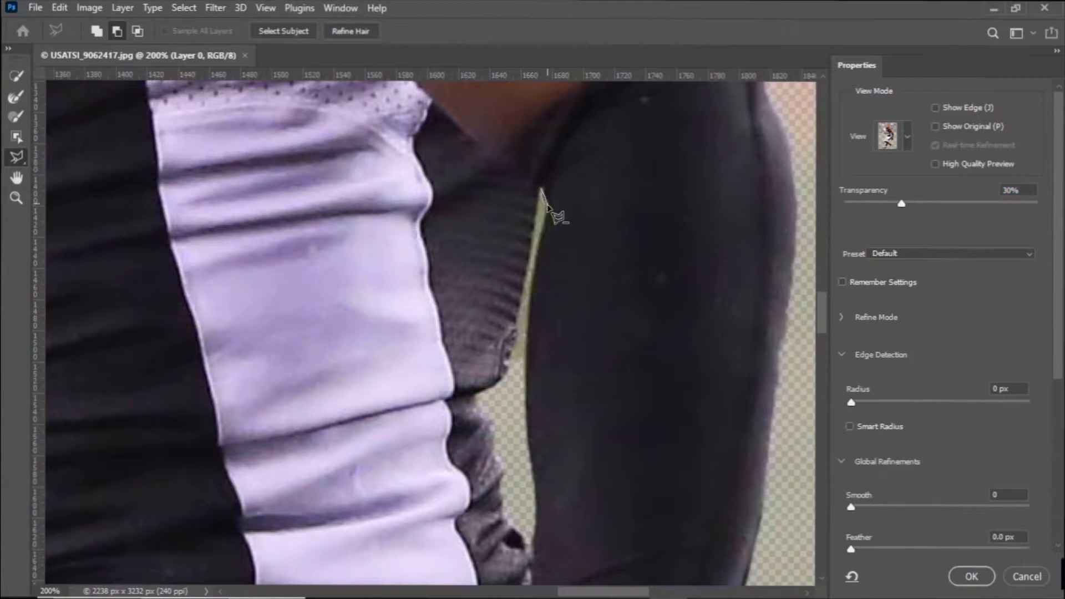
{"action": "left_click", "coordinate": [524, 283]}
{"action": "left_click", "coordinate": [536, 210]}
{"action": "left_click", "coordinate": [541, 190]}
Subtract the background opening between the face mask's upper front bar and the player's face from the selection.
{"action": "left_click_drag", "start_coordinate": [472, 144], "coordinate": [600, 533]}
{"action": "mouse_move", "coordinate": [472, 145]}
{"action": "left_mouse_down"}
{"action": "mouse_move", "coordinate": [613, 494]}
{"action": "mouse_move", "coordinate": [326, 155]}
{"action": "mouse_move", "coordinate": [503, 339]}
{"action": "mouse_move", "coordinate": [683, 411]}
{"action": "left_mouse_up"}
{"action": "left_click_drag", "start_coordinate": [216, 399], "coordinate": [518, 504]}
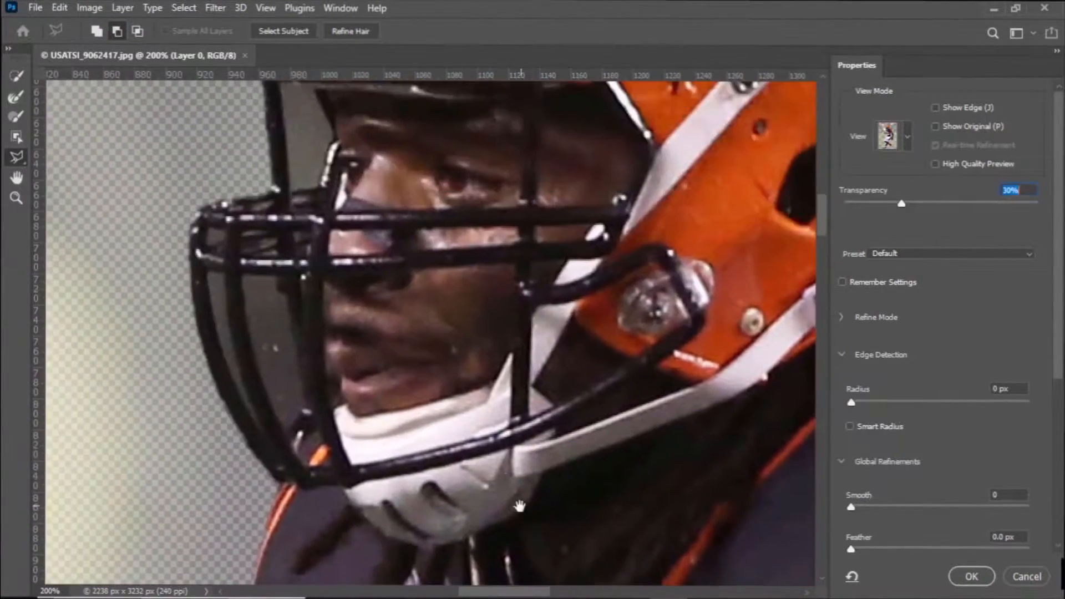
{"action": "left_click_drag", "start_coordinate": [302, 114], "coordinate": [302, 260]}
{"action": "left_click", "coordinate": [288, 236]}
{"action": "left_click", "coordinate": [328, 330]}
{"action": "double_click", "coordinate": [296, 345]}
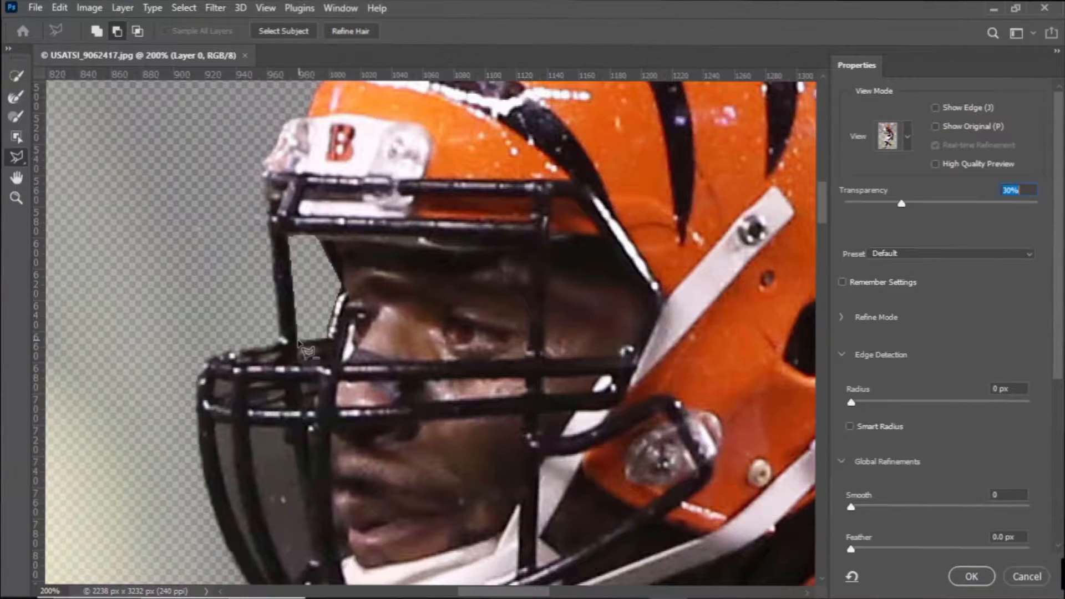
Subtract the background openings between the lower bars of the face mask from the selection.
{"action": "left_click_drag", "start_coordinate": [284, 342], "coordinate": [258, 215]}
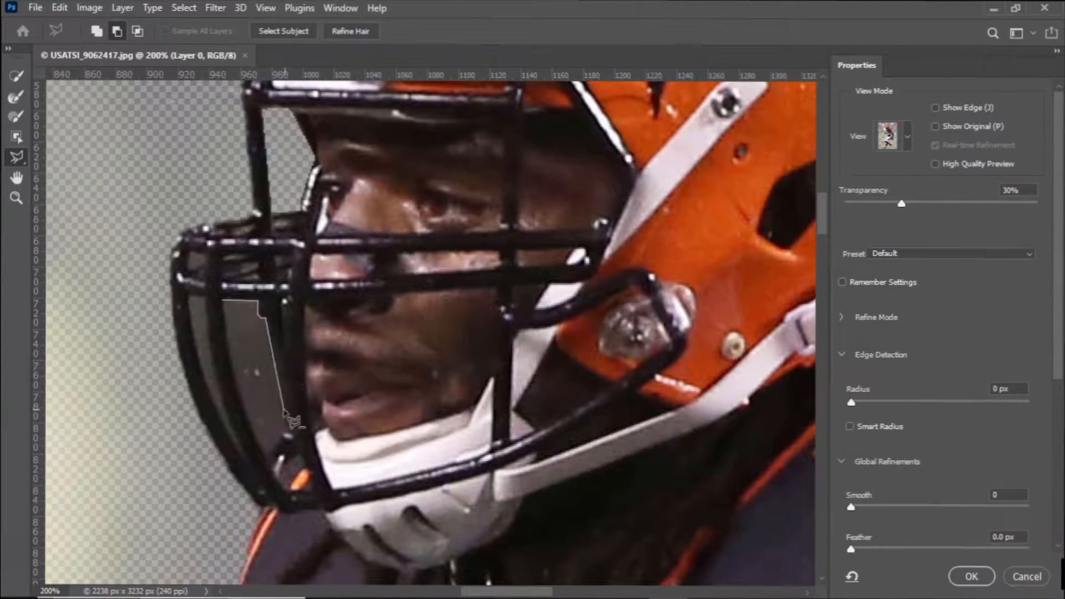
{"action": "left_click", "coordinate": [224, 313]}
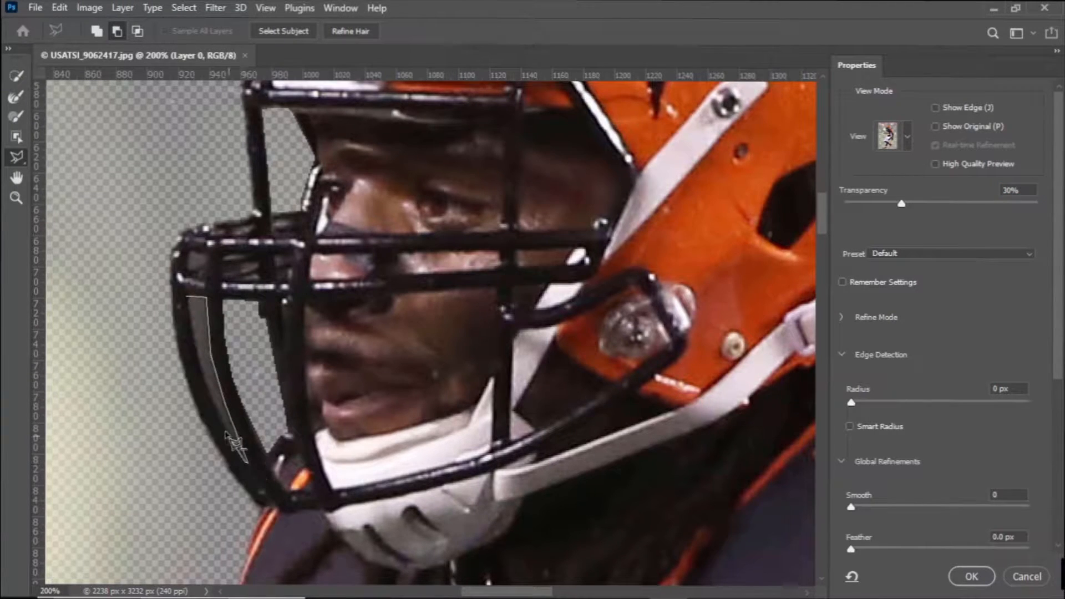
{"action": "left_click", "coordinate": [190, 315]}
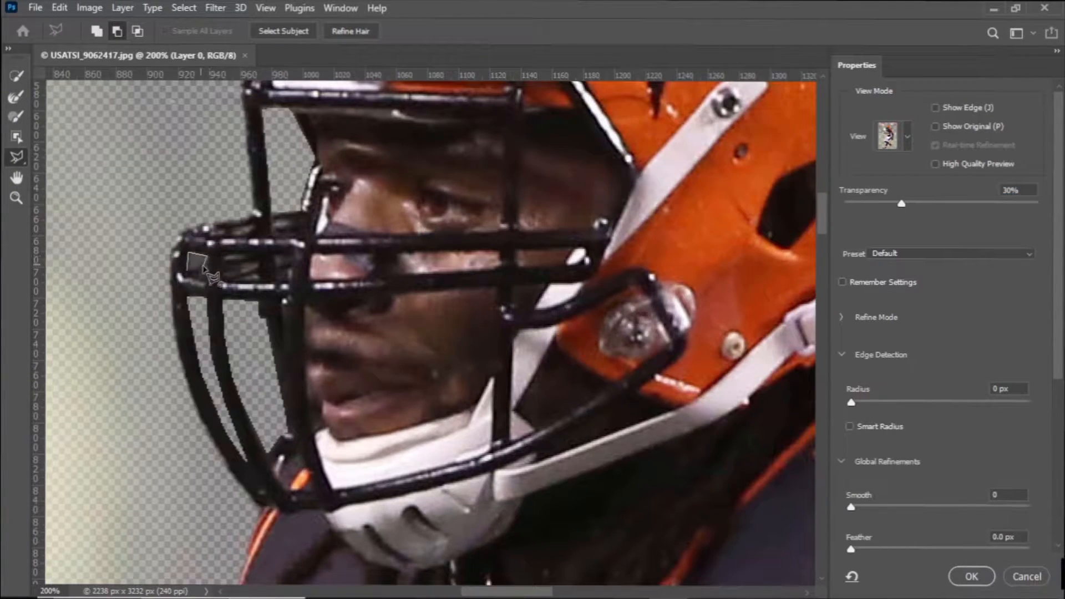
Add the missing sole and cleat areas of both orange shoes with a size 22 Quick Selection brush.
{"action": "left_click_drag", "start_coordinate": [335, 458], "coordinate": [333, 248]}
{"action": "key", "text": "ctrl+minus"}
{"action": "left_click_drag", "start_coordinate": [318, 392], "coordinate": [349, 151]}
{"action": "left_click_drag", "start_coordinate": [422, 476], "coordinate": [406, 269]}
{"action": "left_click", "coordinate": [16, 76]}
{"action": "left_click", "coordinate": [190, 31]}
{"action": "left_click_drag", "start_coordinate": [187, 48], "coordinate": [202, 47]}
{"action": "left_click_drag", "start_coordinate": [427, 355], "coordinate": [357, 406]}
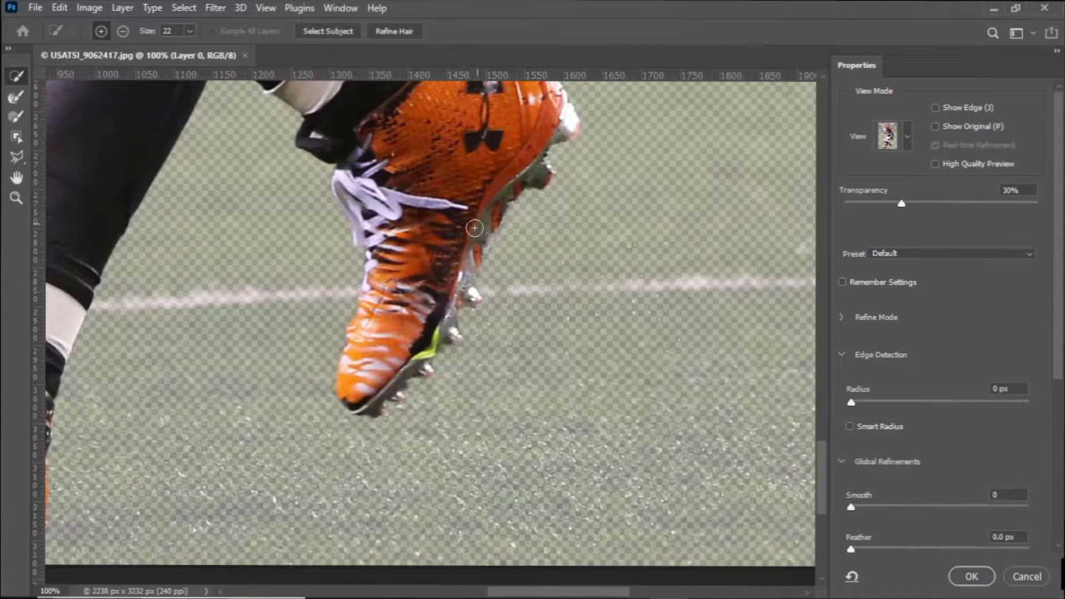
{"action": "left_click_drag", "start_coordinate": [554, 592], "coordinate": [471, 592]}
{"action": "mouse_move", "coordinate": [442, 526]}
{"action": "left_mouse_down"}
{"action": "mouse_move", "coordinate": [319, 523]}
{"action": "mouse_move", "coordinate": [175, 475]}
{"action": "mouse_move", "coordinate": [250, 504]}
{"action": "mouse_move", "coordinate": [200, 536]}
{"action": "mouse_move", "coordinate": [146, 500]}
{"action": "mouse_move", "coordinate": [339, 569]}
{"action": "mouse_move", "coordinate": [513, 556]}
{"action": "mouse_move", "coordinate": [330, 561]}
{"action": "left_mouse_up"}
Subtract the background gap between the lace loops above the front shoe with the Polygonal Lasso.
{"action": "left_click", "coordinate": [123, 31]}
{"action": "key", "text": "ctrl+minus"}
{"action": "key", "text": "ctrl+minus"}
{"action": "key", "text": "ctrl+plus"}
{"action": "key", "text": "ctrl+plus"}
{"action": "key", "text": "ctrl+plus"}
{"action": "left_click", "coordinate": [17, 159]}
{"action": "left_click", "coordinate": [366, 241]}
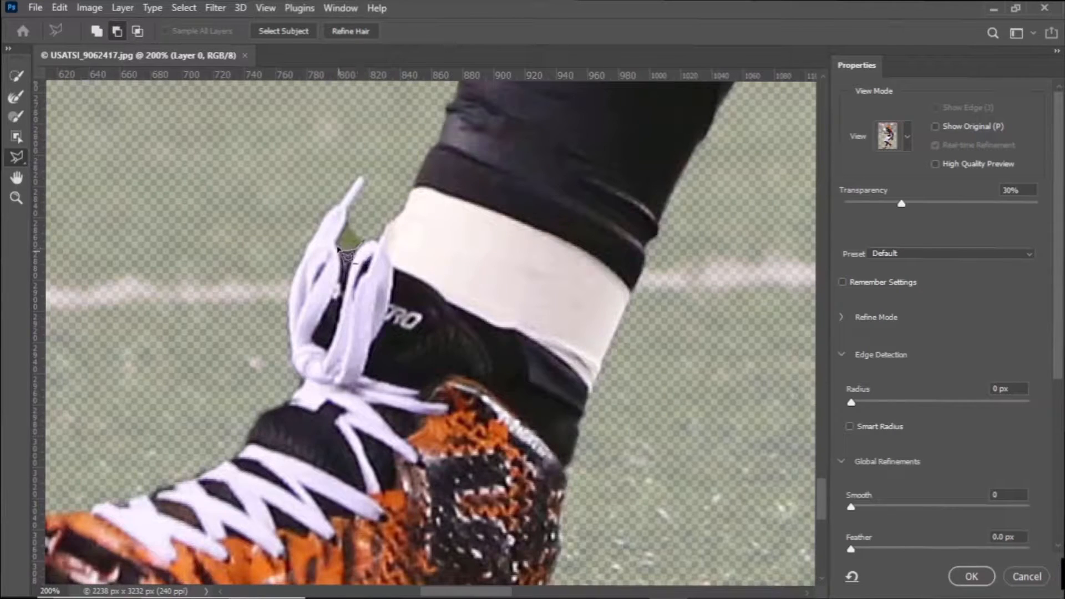
{"action": "key", "text": "super"}
{"action": "key", "text": "super"}
{"action": "left_click", "coordinate": [351, 215]}
Apply the refined selection, copy the player to a new layer and hide the Background layer.
{"action": "key", "text": "ctrl+minus"}
{"action": "key", "text": "ctrl+minus"}
{"action": "key", "text": "ctrl+minus"}
{"action": "key", "text": "ctrl+minus"}
{"action": "key", "text": "ctrl+minus"}
{"action": "key", "text": "ctrl+minus"}
{"action": "left_click", "coordinate": [972, 576]}
{"action": "key", "text": "ctrl+j"}
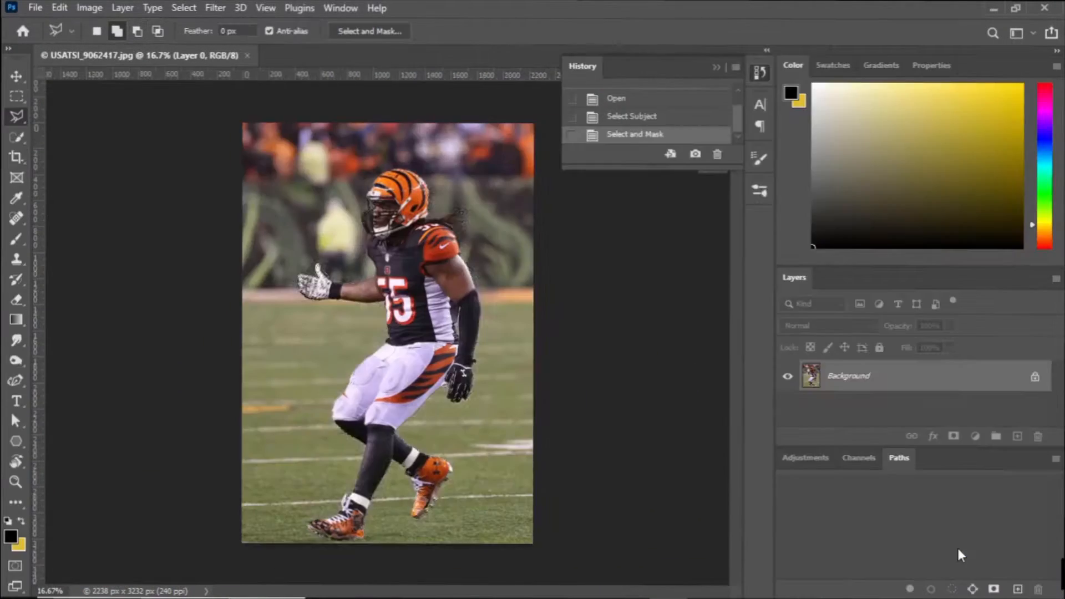
{"action": "left_click", "coordinate": [788, 411]}
Outline the Bengals logo on the chest and remove it with Content-Aware Fill on the current layer.
{"action": "key", "text": "ctrl+plus"}
{"action": "key", "text": "ctrl+plus"}
{"action": "key", "text": "ctrl+plus"}
{"action": "key", "text": "ctrl+plus"}
{"action": "scroll", "coordinate": [331, 495], "scroll_direction": "up", "scroll_amount": 5}
{"action": "left_click", "coordinate": [304, 475]}
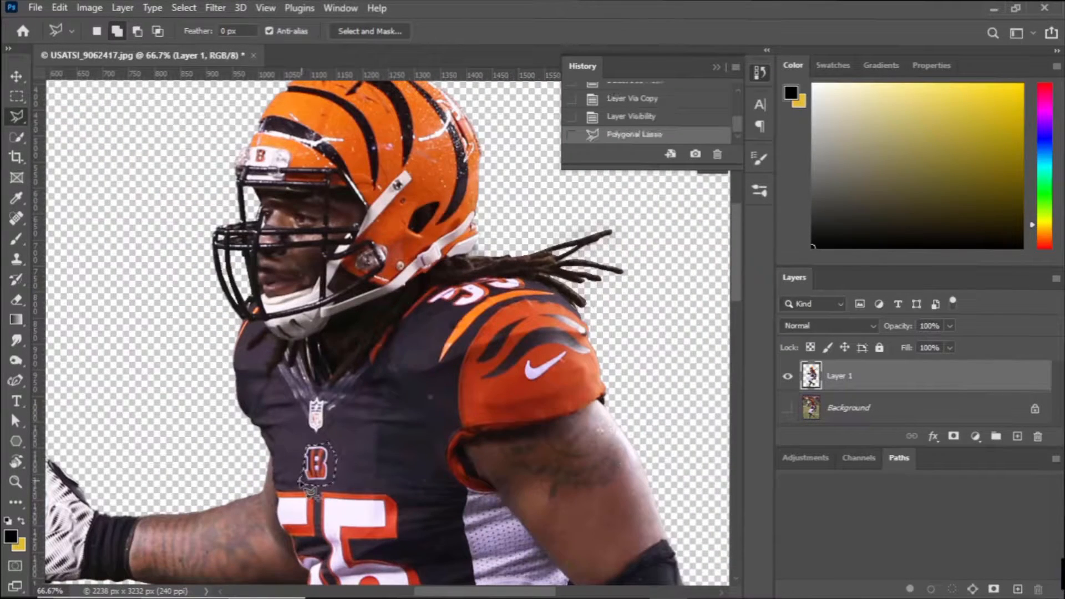
{"action": "left_click", "coordinate": [58, 7]}
{"action": "left_click", "coordinate": [100, 261]}
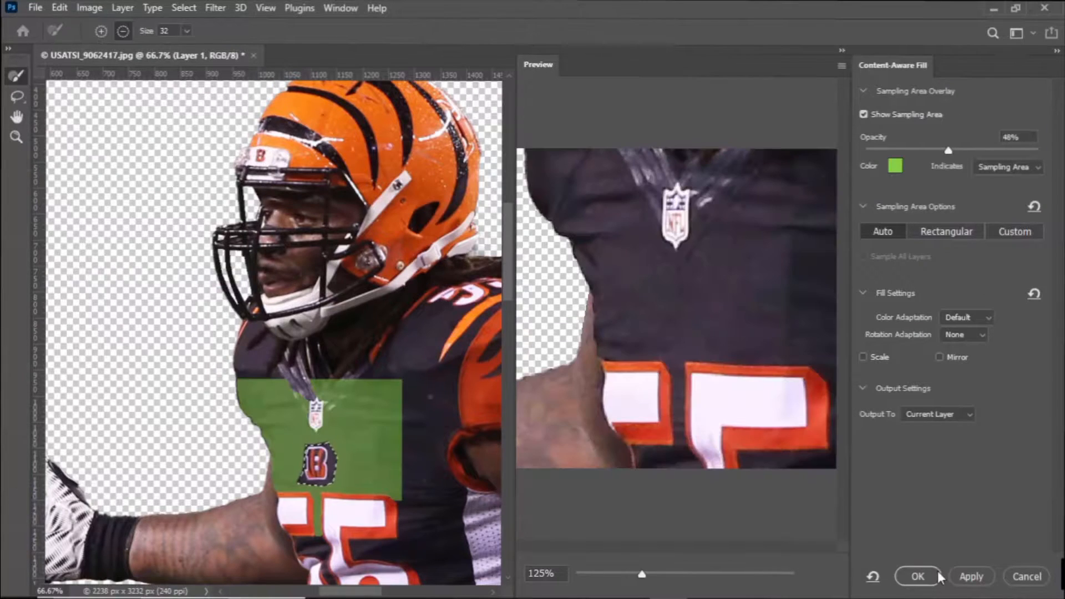
{"action": "left_click", "coordinate": [917, 576]}
{"action": "key", "text": "ctrl+d"}
Outline the black stripes above the Nike swoosh on the orange sleeve and remove them with Content-Aware Fill.
{"action": "key", "text": "ctrl+plus"}
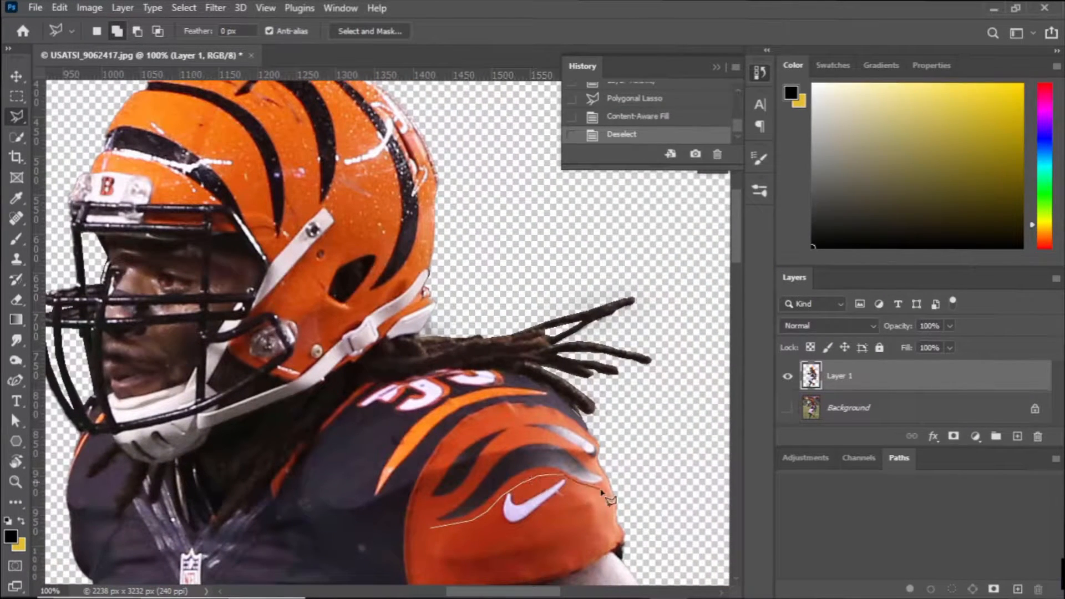
{"action": "left_click", "coordinate": [431, 527]}
{"action": "left_click", "coordinate": [58, 8]}
{"action": "left_click", "coordinate": [111, 207]}
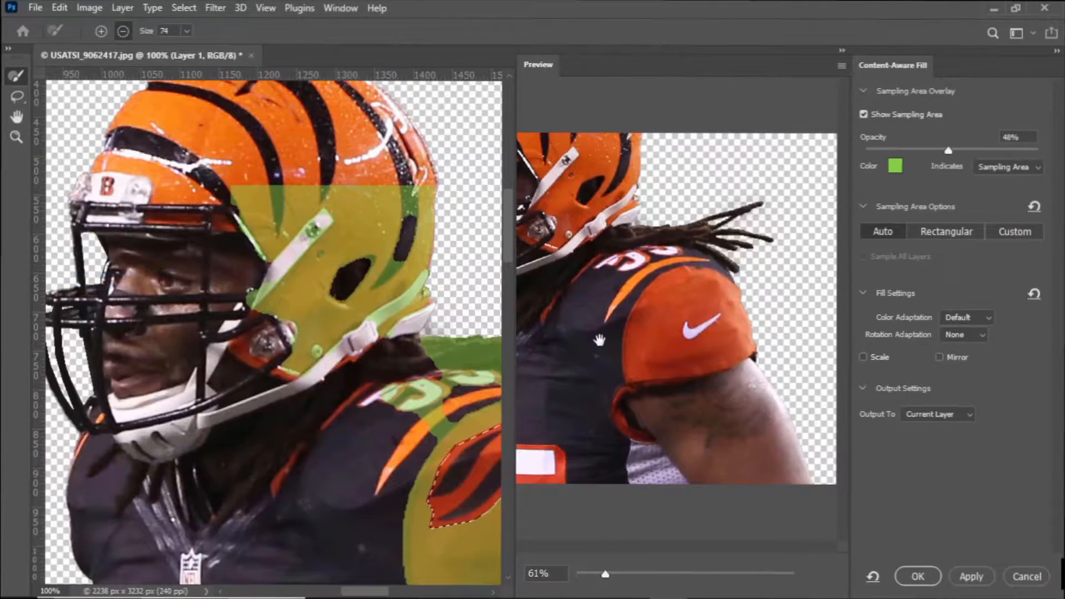
{"action": "left_click", "coordinate": [918, 576]}
{"action": "key", "text": "ctrl+d"}
Select the orange and black striped side panel of the pants with the Quick Selection tool.
{"action": "scroll", "coordinate": [183, 361], "scroll_direction": "down", "scroll_amount": 10}
{"action": "left_click_drag", "start_coordinate": [183, 361], "coordinate": [178, 564]}
{"action": "left_click", "coordinate": [17, 139]}
{"action": "left_click_drag", "start_coordinate": [481, 311], "coordinate": [269, 564]}
{"action": "scroll", "coordinate": [269, 565], "scroll_direction": "down", "scroll_amount": 4}
{"action": "scroll", "coordinate": [269, 564], "scroll_direction": "up", "scroll_amount": 5}
{"action": "left_click", "coordinate": [441, 312], "text": "alt"}
{"action": "left_click", "coordinate": [436, 305]}
{"action": "left_click", "coordinate": [455, 317]}
Subtract the overspill along the glove side and the white fabric at the waist from the panel selection with the Polygonal Lasso.
{"action": "left_click", "coordinate": [17, 117]}
{"action": "left_click", "coordinate": [137, 32]}
{"action": "left_click", "coordinate": [544, 303]}
{"action": "left_click", "coordinate": [543, 270]}
{"action": "left_click", "coordinate": [566, 269]}
{"action": "double_click", "coordinate": [584, 428]}
{"action": "left_click", "coordinate": [417, 283]}
{"action": "left_click", "coordinate": [478, 292]}
{"action": "left_click", "coordinate": [487, 276]}
{"action": "double_click", "coordinate": [416, 259]}
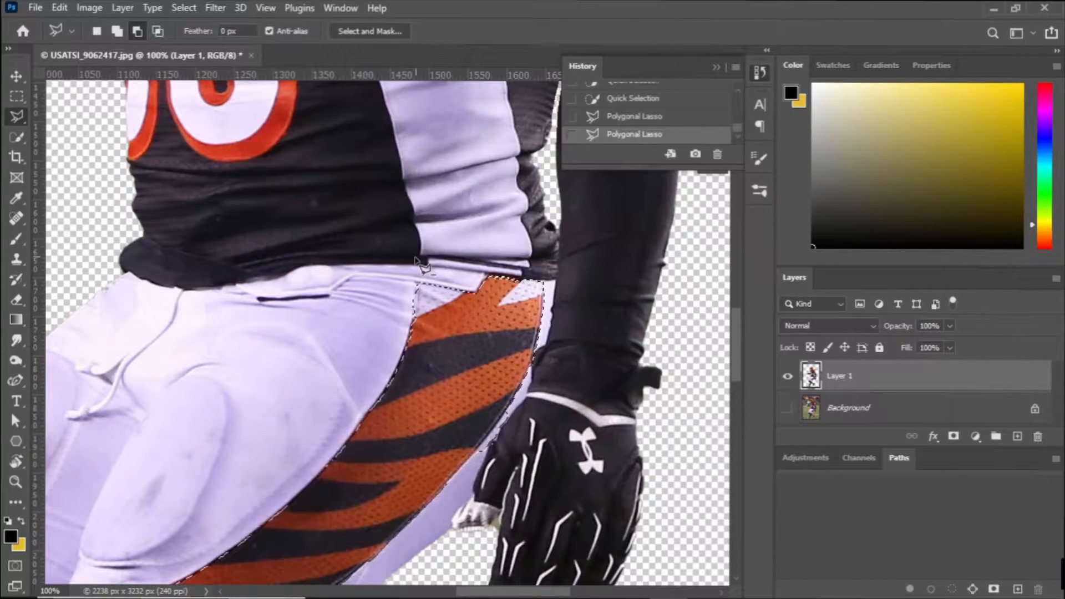
Open Content-Aware Fill for the selected pants panel and erase the automatic sampling area from the player.
{"action": "scroll", "coordinate": [440, 445], "scroll_direction": "down", "scroll_amount": 3}
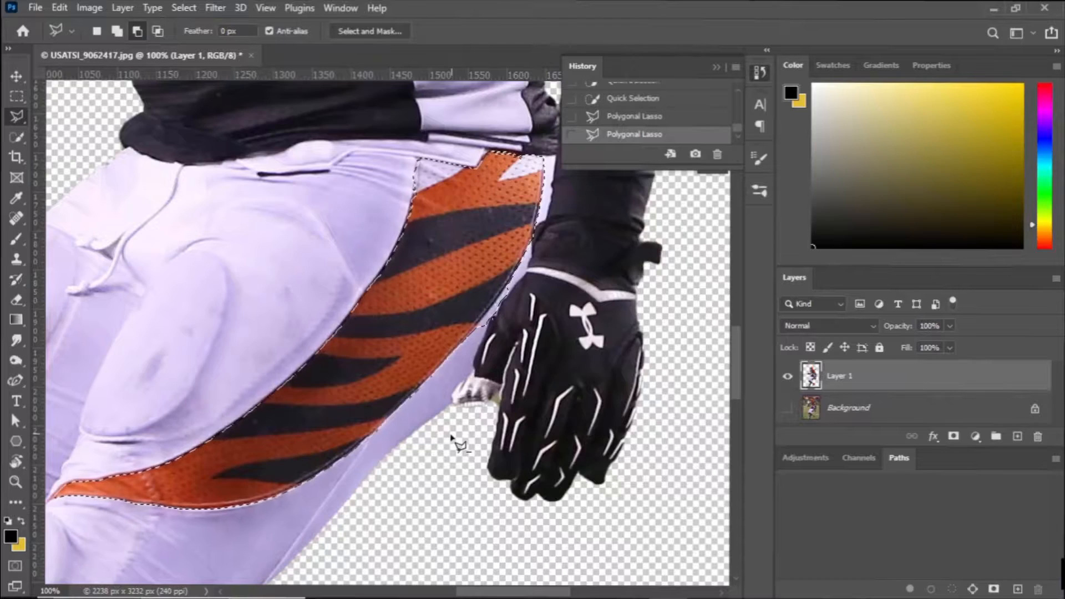
{"action": "key", "text": "ctrl+minus"}
{"action": "scroll", "coordinate": [459, 441], "scroll_direction": "up", "scroll_amount": 5}
{"action": "left_click", "coordinate": [60, 8]}
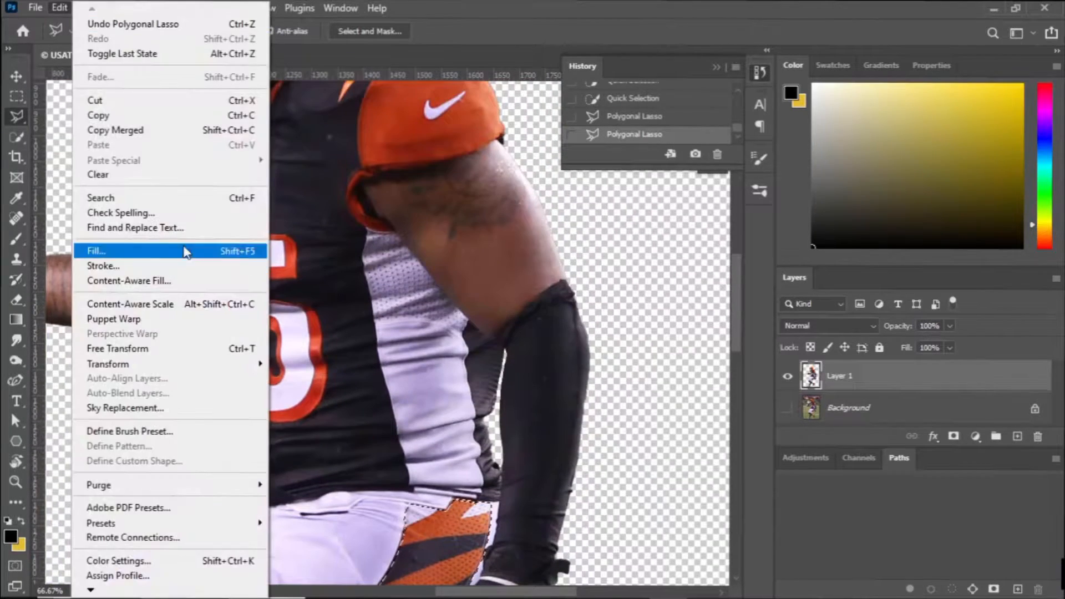
{"action": "left_click", "coordinate": [129, 280]}
{"action": "scroll", "coordinate": [322, 411], "scroll_direction": "down", "scroll_amount": 3}
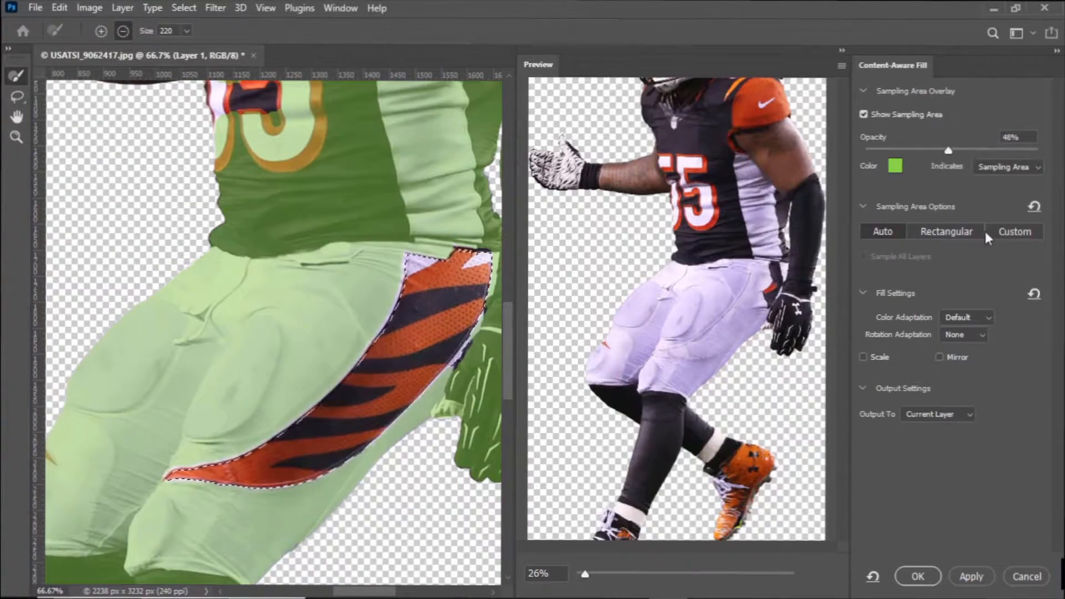
{"action": "key", "text": "ctrl+minus"}
{"action": "key", "text": "ctrl+minus"}
{"action": "key", "text": "ctrl+minus"}
{"action": "mouse_move", "coordinate": [184, 461]}
{"action": "left_mouse_down"}
{"action": "mouse_move", "coordinate": [355, 339]}
{"action": "mouse_move", "coordinate": [361, 239]}
{"action": "mouse_move", "coordinate": [266, 172]}
{"action": "mouse_move", "coordinate": [255, 144]}
{"action": "left_mouse_up"}
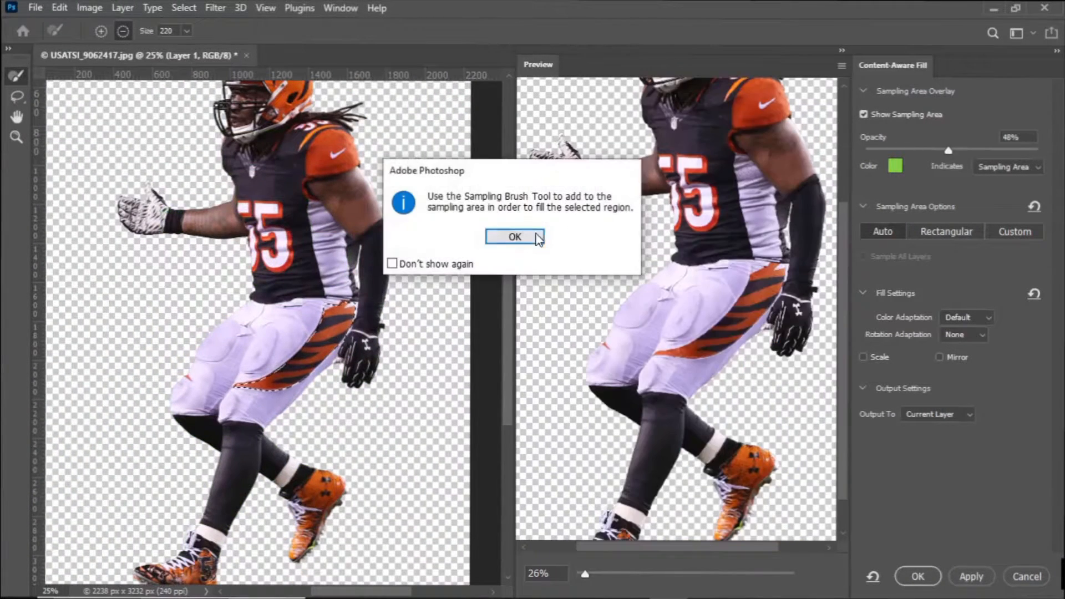
Try filling the pants panel from small orange samples on the helmet and sleeve, and cancel the Content-Aware Fill.
{"action": "left_click", "coordinate": [543, 238]}
{"action": "left_click", "coordinate": [279, 180]}
{"action": "left_click_drag", "start_coordinate": [378, 249], "coordinate": [376, 292]}
{"action": "key", "text": "ctrl+z"}
{"action": "key", "text": "ctrl+z"}
{"action": "left_click", "coordinate": [504, 237]}
{"action": "left_click_drag", "start_coordinate": [187, 31], "coordinate": [137, 51]}
{"action": "scroll", "coordinate": [494, 234], "scroll_direction": "up", "scroll_amount": 3}
{"action": "left_click", "coordinate": [295, 142]}
{"action": "key", "text": "ctrl+z"}
{"action": "left_click", "coordinate": [512, 236]}
{"action": "left_click", "coordinate": [321, 218]}
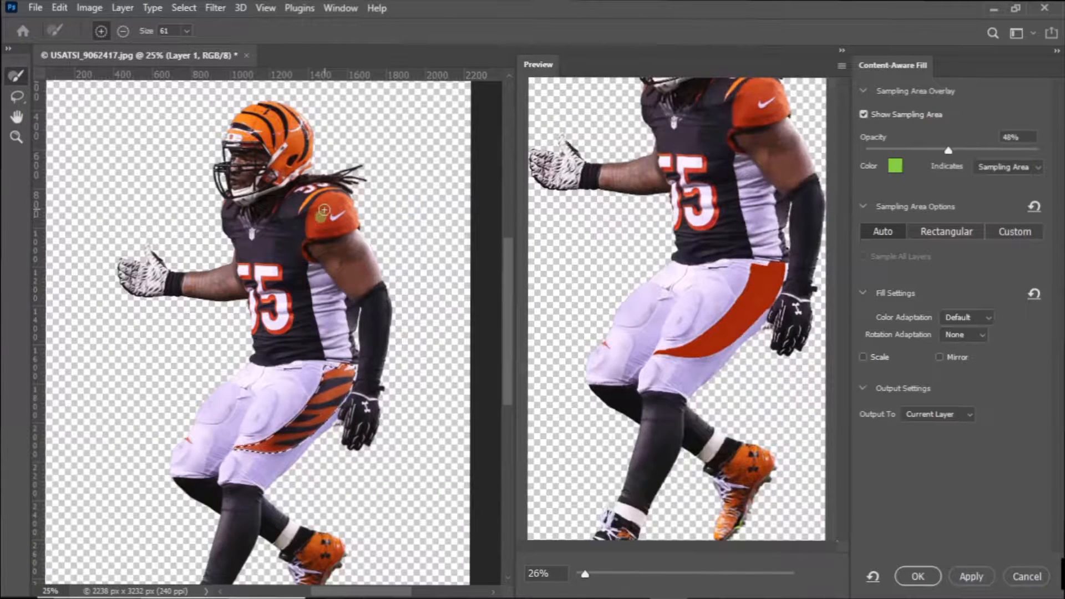
{"action": "key", "text": "ctrl+z"}
{"action": "key", "text": "ctrl+z"}
{"action": "left_click", "coordinate": [512, 236]}
{"action": "left_click", "coordinate": [1027, 577]}
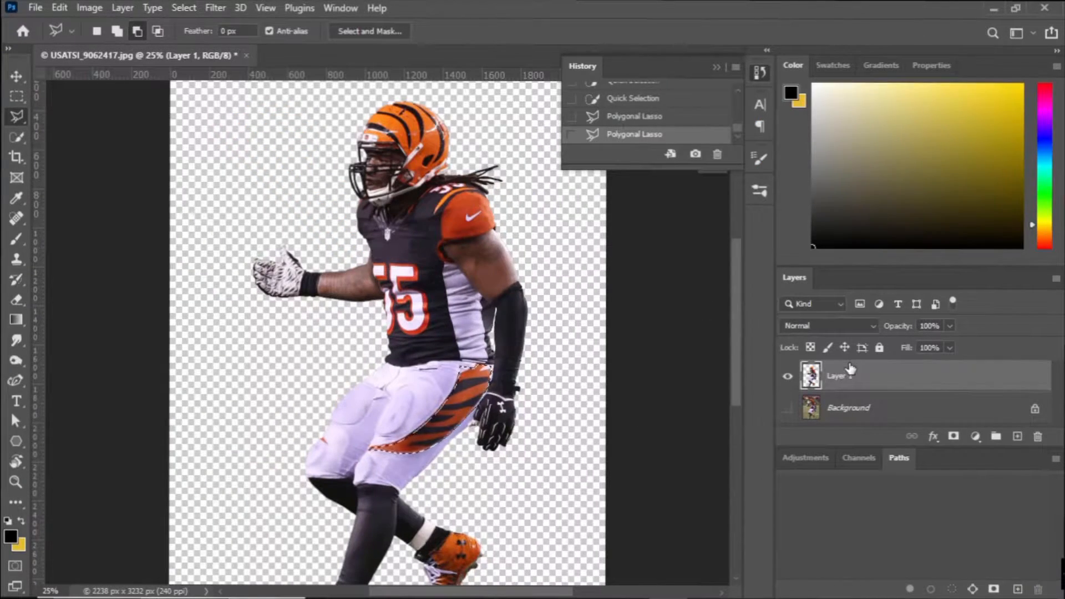
Add the small orange stripe at the front knee to the selection, refining it with a size 3 Quick Selection brush.
{"action": "key", "text": "ctrl+plus"}
{"action": "key", "text": "ctrl+plus"}
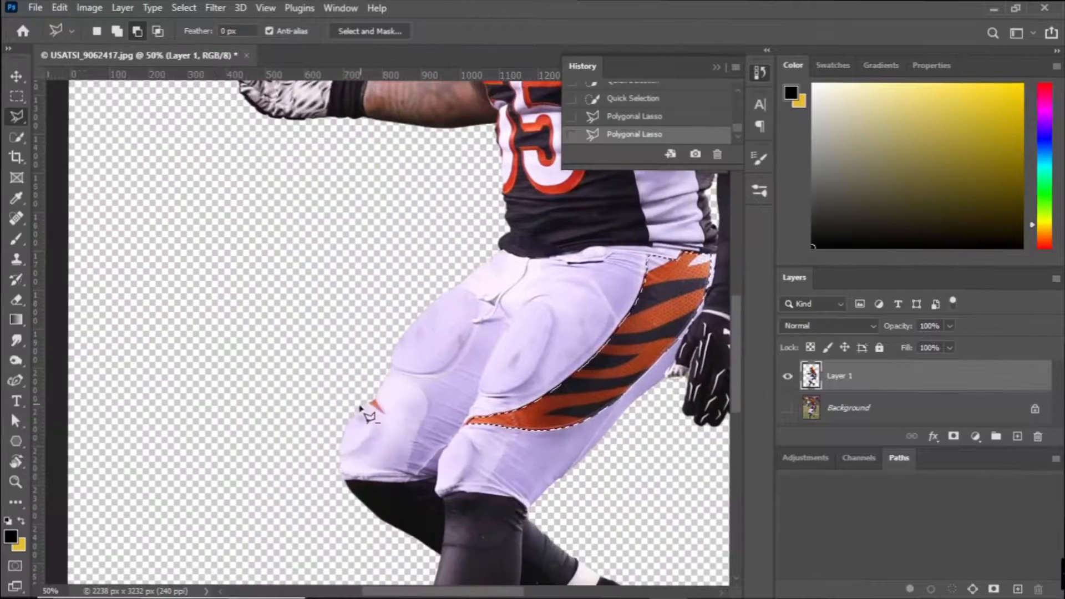
{"action": "double_click", "coordinate": [375, 401]}
{"action": "key", "text": "ctrl+plus"}
{"action": "key", "text": "ctrl+plus"}
{"action": "left_click", "coordinate": [117, 32]}
{"action": "left_click", "coordinate": [352, 472]}
{"action": "left_click", "coordinate": [16, 139]}
{"action": "left_click", "coordinate": [345, 447]}
{"action": "key", "text": "ctrl+z"}
{"action": "left_click", "coordinate": [189, 31]}
{"action": "left_click_drag", "start_coordinate": [138, 76], "coordinate": [106, 76]}
{"action": "mouse_move", "coordinate": [352, 455]}
{"action": "left_mouse_down"}
{"action": "mouse_move", "coordinate": [365, 451]}
{"action": "mouse_move", "coordinate": [360, 459]}
{"action": "left_mouse_up"}
{"action": "left_click", "coordinate": [360, 460]}
Create a layer group and mask it with the selected pants stripes.
{"action": "key", "text": "ctrl+minus"}
{"action": "left_click", "coordinate": [996, 437]}
{"action": "left_click", "coordinate": [954, 437]}
Add a red Solid Color fill layer inside the masked group.
{"action": "left_click", "coordinate": [976, 437]}
{"action": "left_click", "coordinate": [975, 163]}
{"action": "left_click", "coordinate": [786, 369]}
{"action": "left_click", "coordinate": [970, 323]}
Set the red fill layer's blend mode to Color and hide the layer.
{"action": "left_click", "coordinate": [847, 326]}
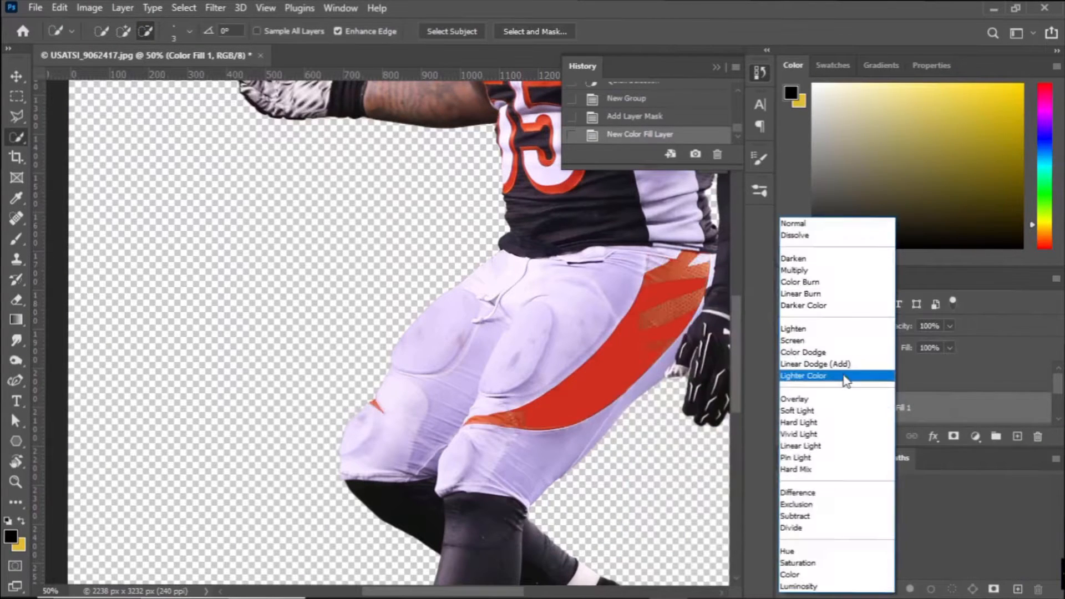
{"action": "left_click", "coordinate": [815, 576]}
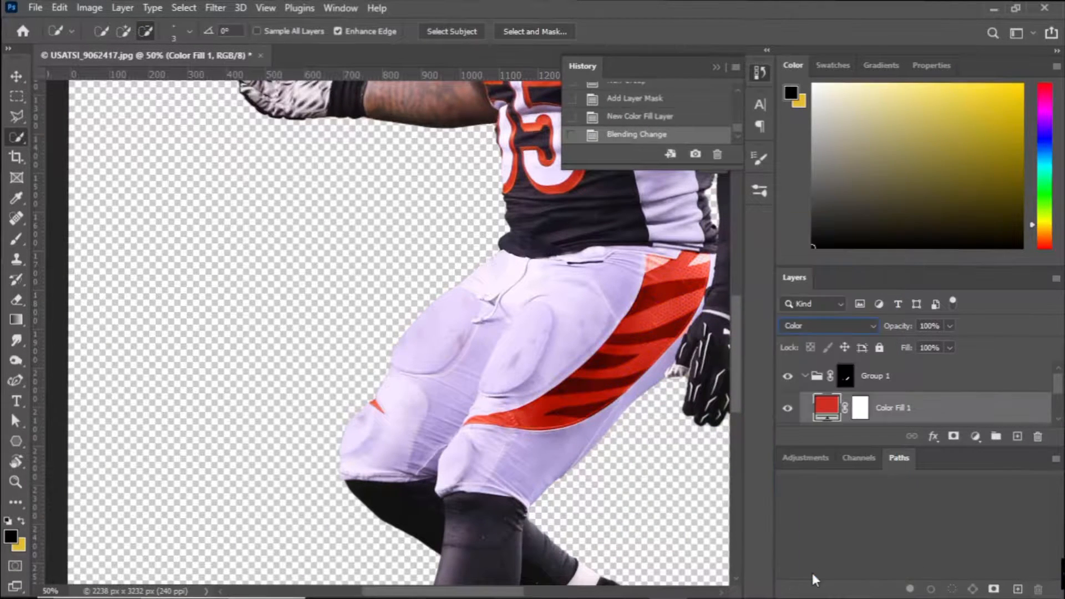
{"action": "left_click", "coordinate": [788, 409]}
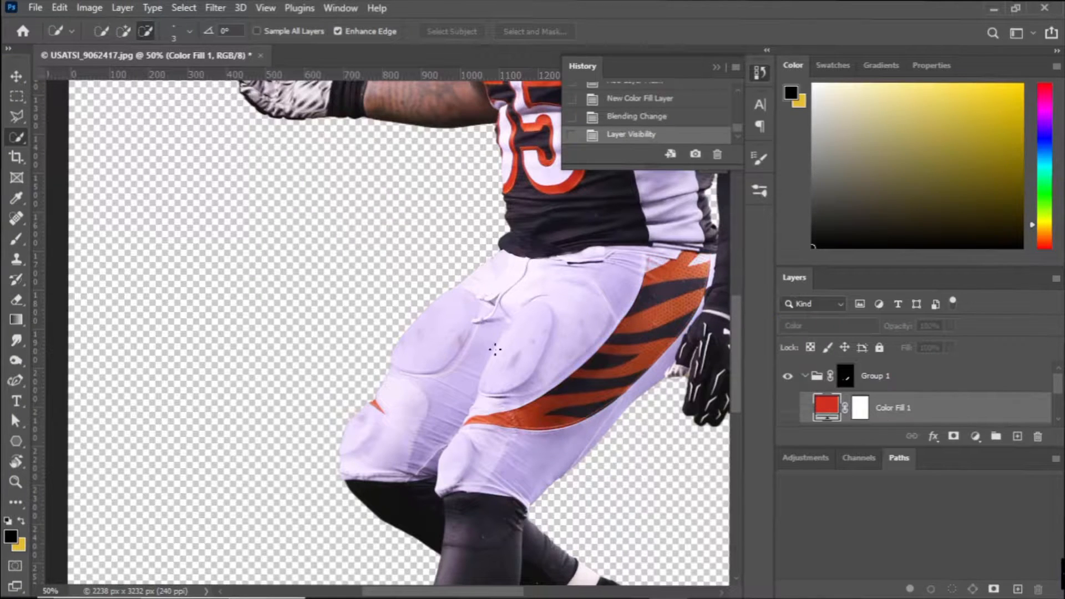
Quick-select the upper black stripes on the pants of Layer 1, undoing the last stroke.
{"action": "left_click", "coordinate": [636, 381], "text": "ctrl"}
{"action": "left_click_drag", "start_coordinate": [623, 380], "coordinate": [280, 358]}
{"action": "key", "text": "ctrl+plus"}
{"action": "key", "text": "ctrl+plus"}
{"action": "left_click", "coordinate": [190, 31]}
{"action": "left_click_drag", "start_coordinate": [105, 76], "coordinate": [115, 76]}
{"action": "left_click_drag", "start_coordinate": [577, 237], "coordinate": [596, 236]}
{"action": "key", "text": "ctrl+z"}
Add two lower black thigh stripes to the selection with the Polygonal Lasso.
{"action": "key", "text": "l"}
{"action": "key", "text": "ctrl+plus"}
{"action": "mouse_move", "coordinate": [314, 541]}
{"action": "left_mouse_down"}
{"action": "mouse_move", "coordinate": [511, 471]}
{"action": "mouse_move", "coordinate": [582, 469]}
{"action": "mouse_move", "coordinate": [728, 429]}
{"action": "mouse_move", "coordinate": [620, 426]}
{"action": "mouse_move", "coordinate": [550, 493]}
{"action": "mouse_move", "coordinate": [370, 522]}
{"action": "left_mouse_up"}
{"action": "left_click", "coordinate": [370, 521]}
{"action": "left_click", "coordinate": [197, 534]}
{"action": "left_click", "coordinate": [410, 361]}
{"action": "left_click", "coordinate": [579, 369]}
{"action": "left_click", "coordinate": [516, 410]}
{"action": "left_click", "coordinate": [451, 428]}
{"action": "left_click", "coordinate": [333, 430]}
Outline the wide black stripe above the short wedge-shaped one and add it to the selection.
{"action": "left_click", "coordinate": [436, 331]}
{"action": "left_click", "coordinate": [493, 336]}
{"action": "left_click", "coordinate": [579, 331]}
{"action": "left_click", "coordinate": [631, 321]}
{"action": "left_click", "coordinate": [685, 307]}
{"action": "left_click", "coordinate": [712, 304]}
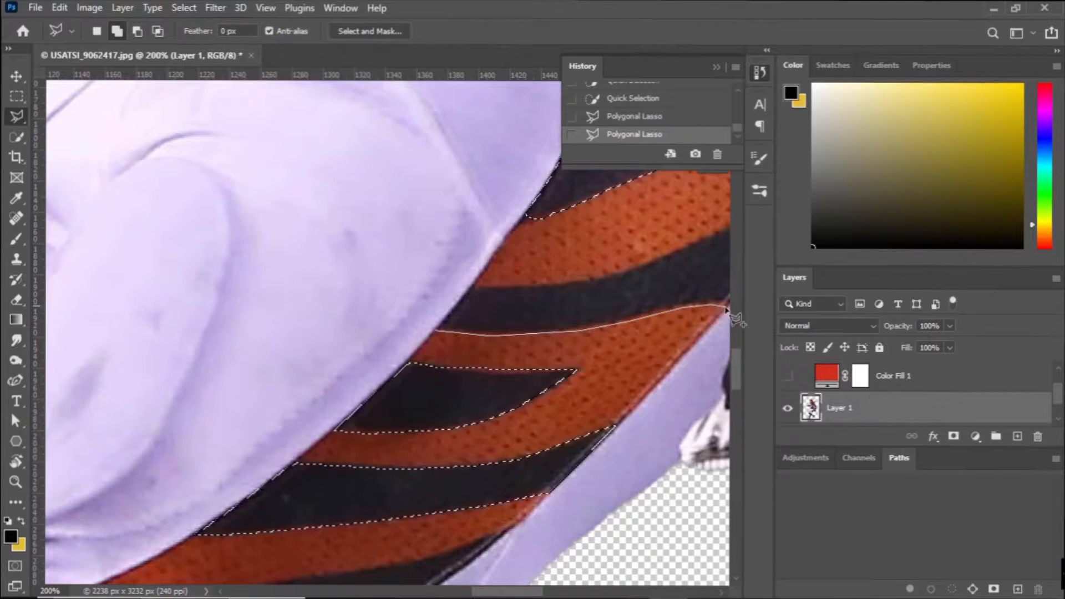
{"action": "left_click_drag", "start_coordinate": [727, 310], "coordinate": [517, 310]}
{"action": "left_click", "coordinate": [523, 307]}
{"action": "left_click", "coordinate": [558, 265]}
{"action": "left_click", "coordinate": [583, 229]}
{"action": "left_click_drag", "start_coordinate": [589, 220], "coordinate": [589, 329]}
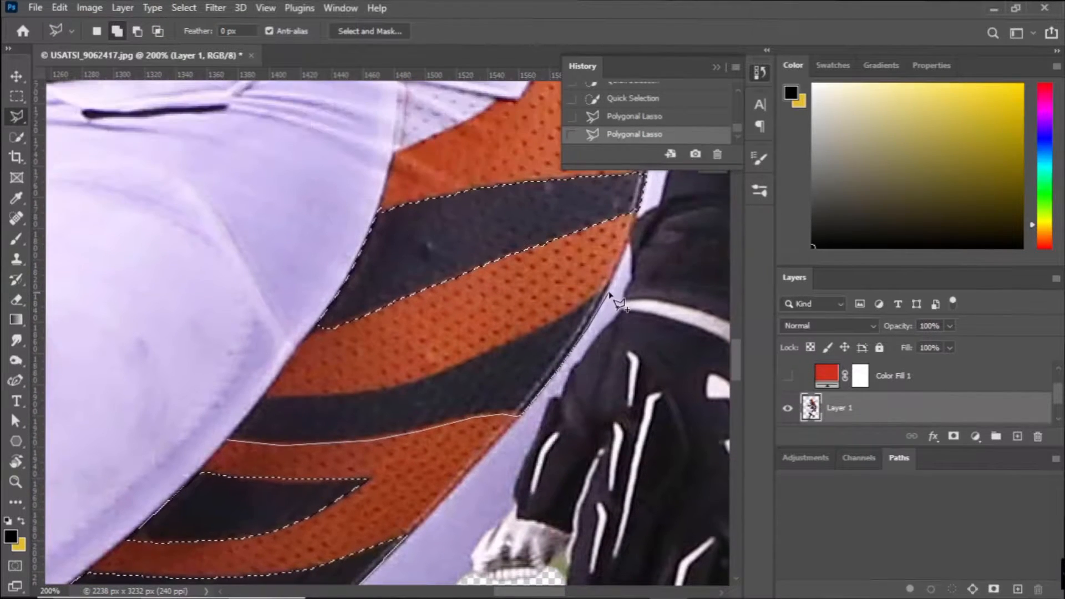
{"action": "left_click", "coordinate": [608, 288]}
{"action": "left_click", "coordinate": [409, 382]}
{"action": "left_click", "coordinate": [336, 394]}
{"action": "left_click", "coordinate": [266, 396]}
{"action": "left_click", "coordinate": [227, 440]}
Add the missed corner at the panel's front edge and the lowest black stripe to the selection.
{"action": "scroll", "coordinate": [289, 388], "scroll_direction": "up", "scroll_amount": 1}
{"action": "left_click", "coordinate": [299, 379]}
{"action": "left_click", "coordinate": [325, 353]}
{"action": "left_click", "coordinate": [334, 366]}
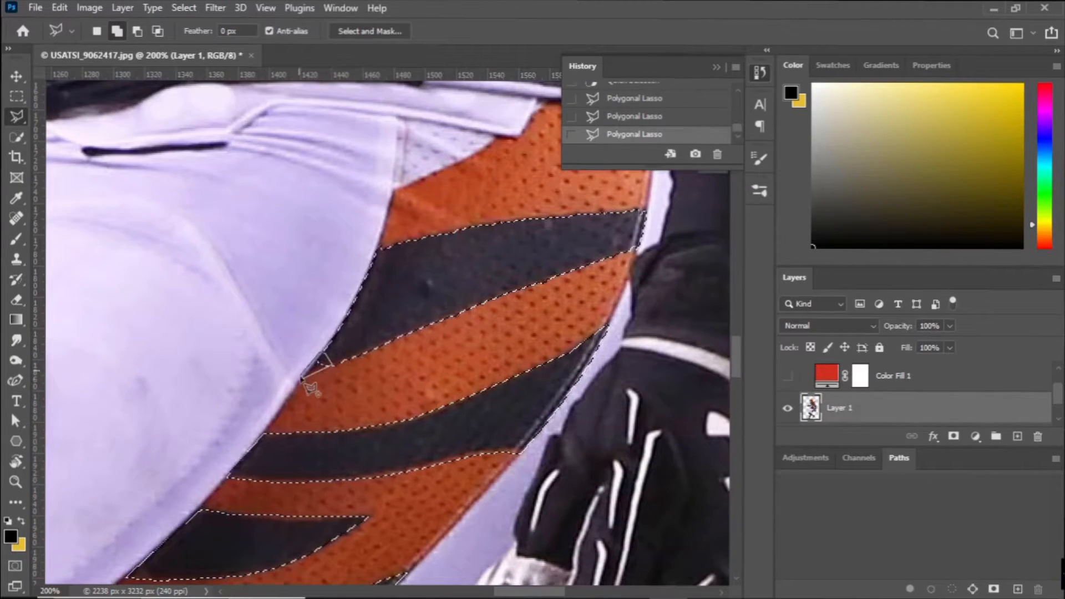
{"action": "left_click", "coordinate": [299, 379]}
{"action": "scroll", "coordinate": [371, 340], "scroll_direction": "up", "scroll_amount": 2}
{"action": "scroll", "coordinate": [372, 341], "scroll_direction": "down", "scroll_amount": 9}
{"action": "left_click_drag", "start_coordinate": [511, 591], "coordinate": [477, 592]}
{"action": "left_click", "coordinate": [312, 488]}
{"action": "left_click", "coordinate": [375, 488]}
{"action": "left_click", "coordinate": [488, 500]}
{"action": "left_click", "coordinate": [630, 403]}
{"action": "left_click", "coordinate": [435, 452]}
{"action": "left_click", "coordinate": [313, 488]}
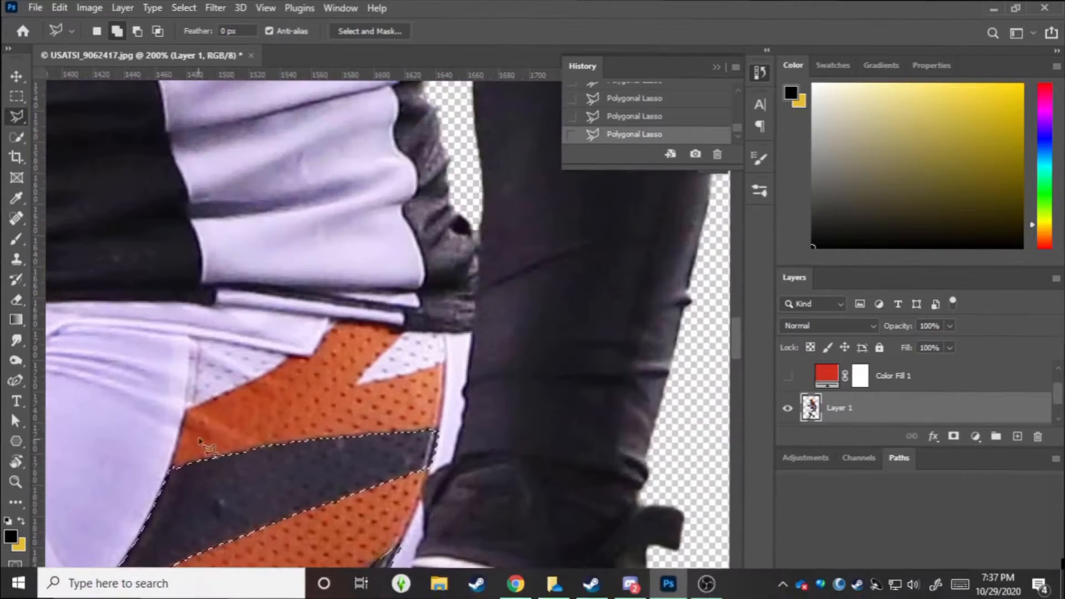
Add the two white mesh patches just below the waistband to the selection with the Polygonal Lasso.
{"action": "left_click", "coordinate": [186, 413]}
{"action": "left_click", "coordinate": [289, 360]}
{"action": "left_click", "coordinate": [189, 339]}
{"action": "left_click", "coordinate": [186, 413]}
{"action": "left_click", "coordinate": [355, 385]}
{"action": "left_click", "coordinate": [447, 363]}
{"action": "left_click", "coordinate": [446, 335]}
{"action": "left_click", "coordinate": [399, 335]}
{"action": "left_click", "coordinate": [355, 385]}
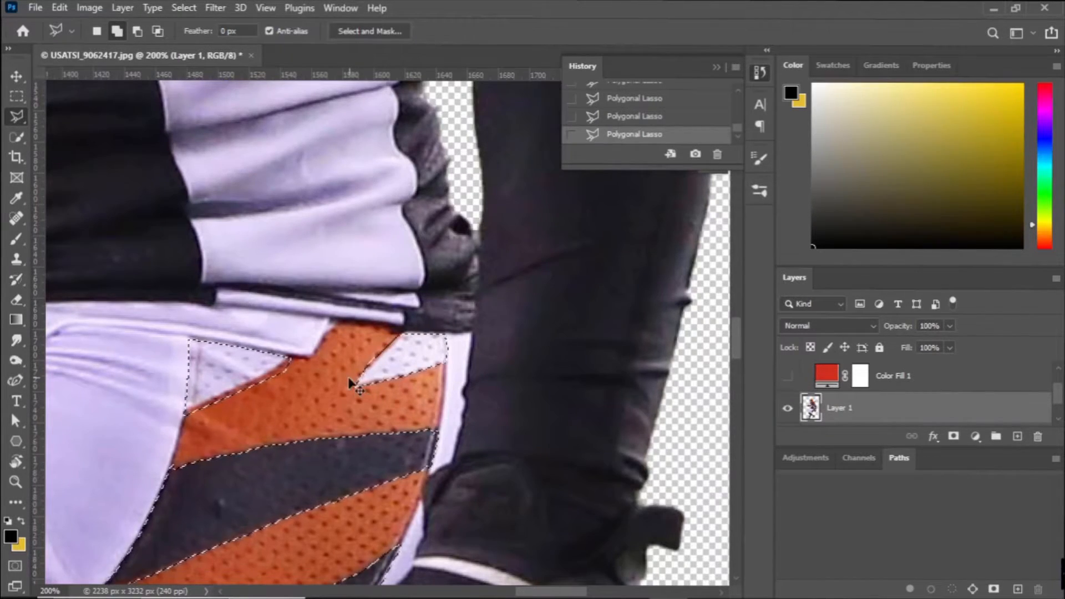
Start Content-Aware Fill on the selected stripes and remove areas outside the orange pants panel from the sampling area.
{"action": "key", "text": "ctrl+minus"}
{"action": "key", "text": "ctrl+minus"}
{"action": "key", "text": "ctrl+minus"}
{"action": "key", "text": "ctrl+minus"}
{"action": "left_click", "coordinate": [60, 8]}
{"action": "left_click", "coordinate": [110, 281]}
{"action": "key", "text": "ctrl+plus"}
{"action": "key", "text": "ctrl+plus"}
{"action": "mouse_move", "coordinate": [347, 365]}
{"action": "left_mouse_down"}
{"action": "mouse_move", "coordinate": [276, 281]}
{"action": "mouse_move", "coordinate": [402, 283]}
{"action": "mouse_move", "coordinate": [390, 238]}
{"action": "mouse_move", "coordinate": [103, 174]}
{"action": "left_mouse_up"}
{"action": "key", "text": "ctrl+minus"}
{"action": "key", "text": "ctrl+minus"}
{"action": "mouse_move", "coordinate": [133, 443]}
{"action": "left_mouse_down"}
{"action": "mouse_move", "coordinate": [298, 466]}
{"action": "mouse_move", "coordinate": [189, 400]}
{"action": "left_mouse_up"}
{"action": "left_click_drag", "start_coordinate": [303, 270], "coordinate": [157, 403]}
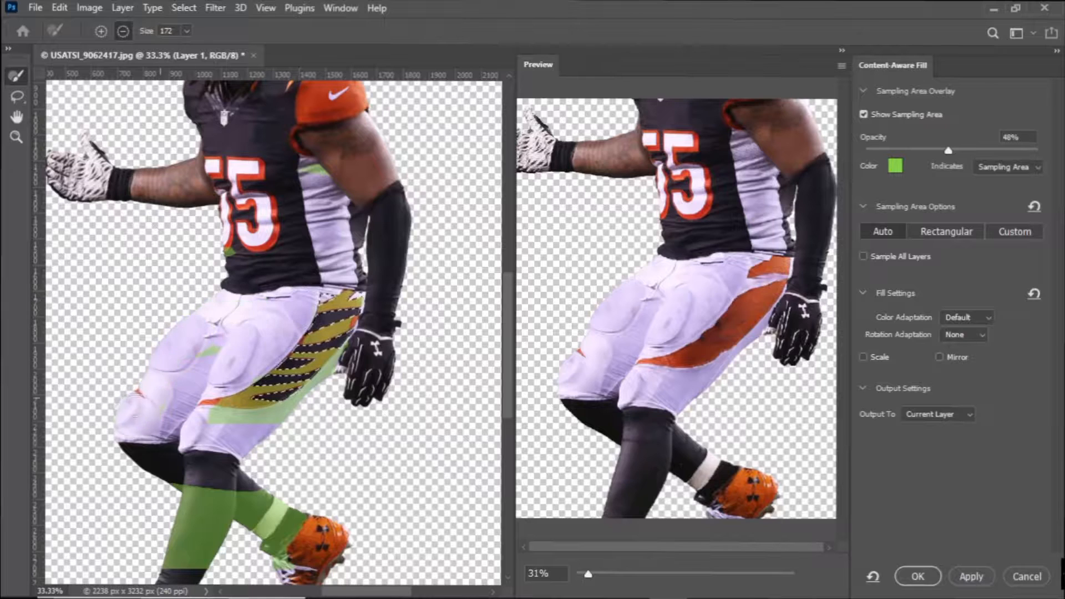
{"action": "left_click_drag", "start_coordinate": [366, 470], "coordinate": [265, 544]}
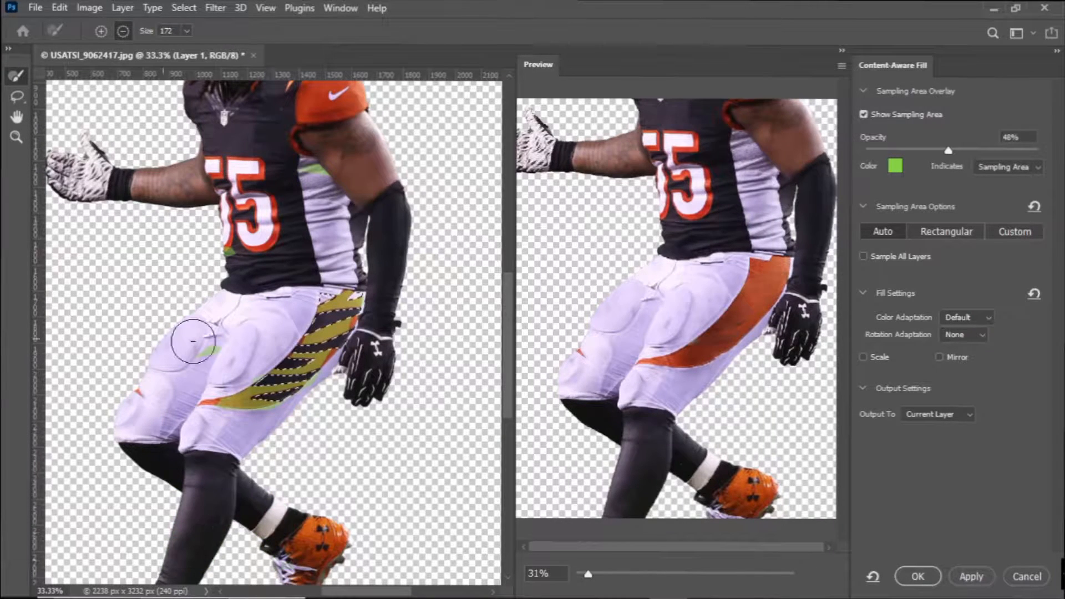
Trim the sampling area to the orange pants panel with a size 62 brush and apply the fill.
{"action": "left_click", "coordinate": [101, 31]}
{"action": "left_click", "coordinate": [187, 31]}
{"action": "left_click", "coordinate": [174, 51]}
{"action": "left_click_drag", "start_coordinate": [320, 356], "coordinate": [334, 349]}
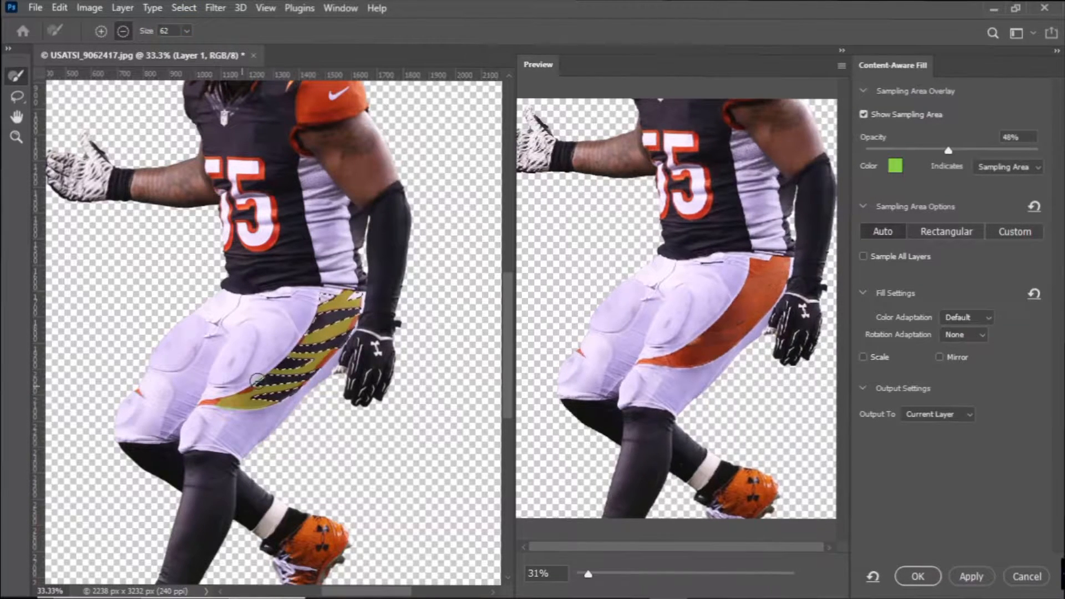
{"action": "left_click", "coordinate": [917, 577]}
Clean up the dark remnants in the orange pants panel with the Spot Healing Brush.
{"action": "key", "text": "ctrl+plus"}
{"action": "key", "text": "ctrl+plus"}
{"action": "left_click_drag", "start_coordinate": [453, 425], "coordinate": [350, 389]}
{"action": "left_click", "coordinate": [16, 218]}
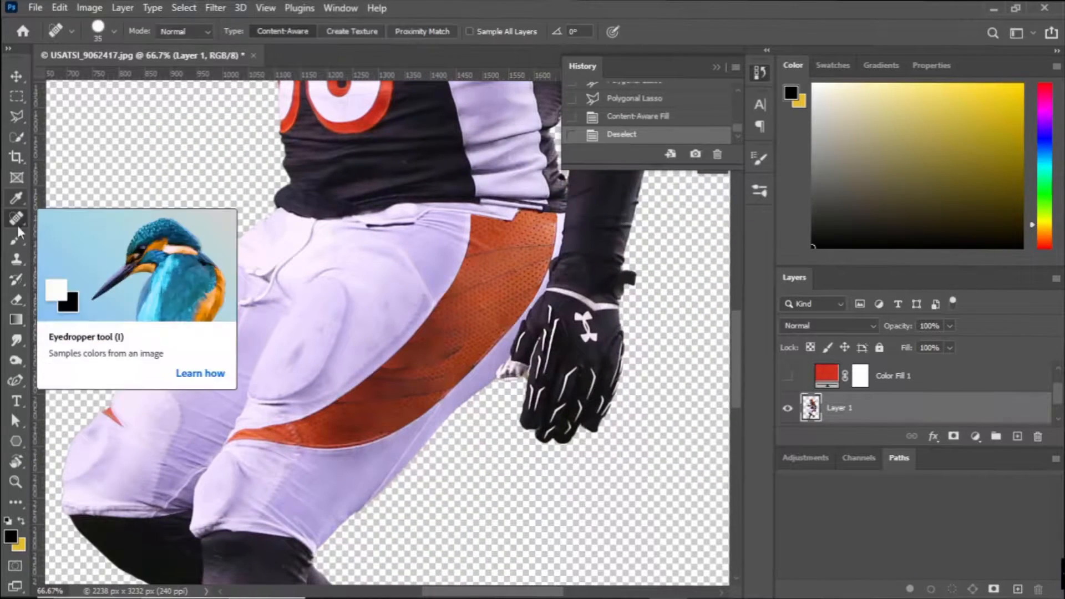
{"action": "left_click", "coordinate": [461, 290]}
{"action": "left_click", "coordinate": [467, 287]}
{"action": "left_click", "coordinate": [473, 284]}
{"action": "left_click_drag", "start_coordinate": [482, 280], "coordinate": [488, 279]}
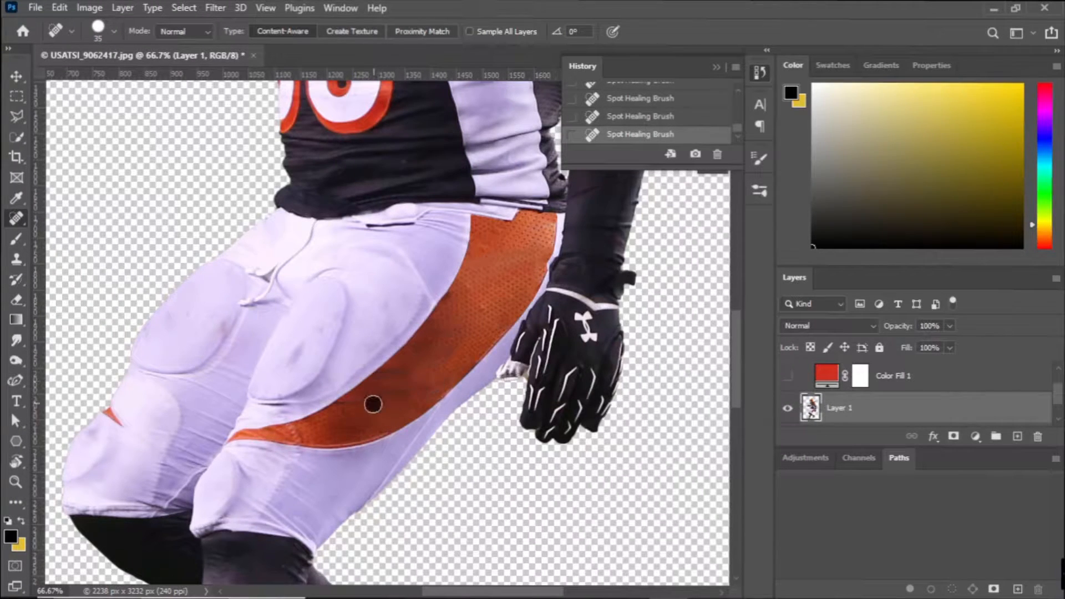
Paint over the logo on the helmet's front bumper with its sampled white, using a 17 px brush.
{"action": "scroll", "coordinate": [399, 411], "scroll_direction": "up", "scroll_amount": 3}
{"action": "left_click_drag", "start_coordinate": [430, 355], "coordinate": [388, 590]}
{"action": "left_click_drag", "start_coordinate": [396, 249], "coordinate": [567, 590]}
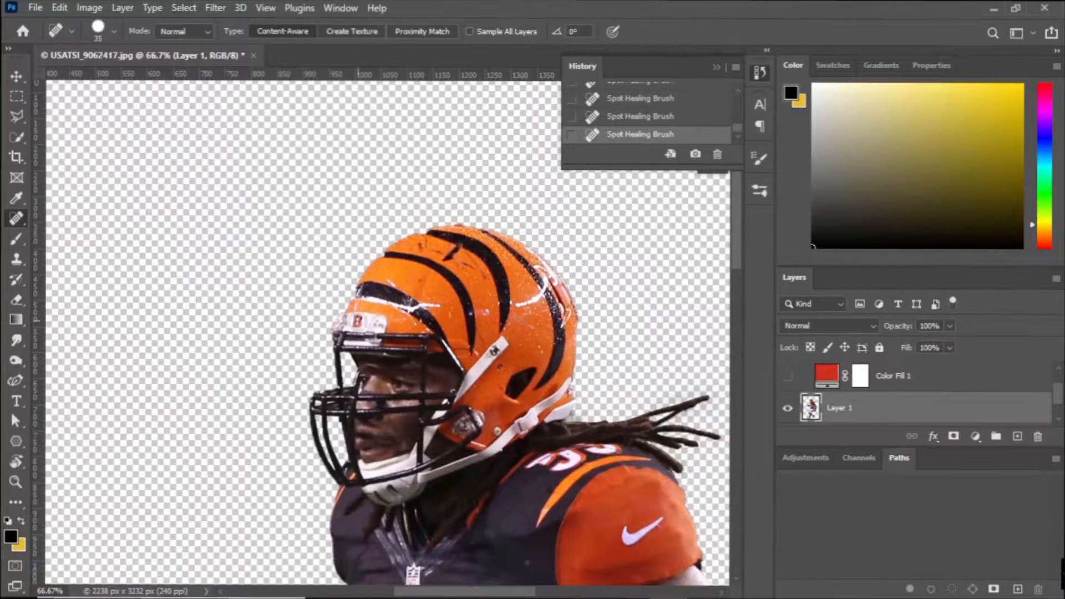
{"action": "key", "text": "ctrl+z"}
{"action": "key", "text": "ctrl+plus"}
{"action": "key", "text": "ctrl+plus"}
{"action": "key", "text": "i"}
{"action": "left_click", "coordinate": [321, 300]}
{"action": "key", "text": "b"}
{"action": "left_click", "coordinate": [114, 32]}
{"action": "left_click_drag", "start_coordinate": [100, 83], "coordinate": [94, 83]}
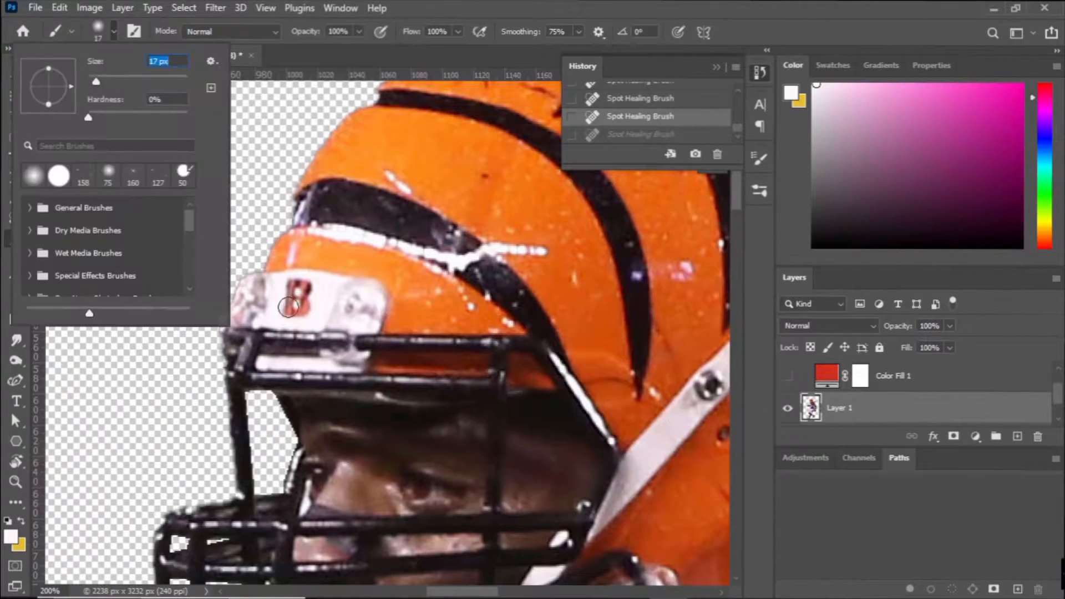
{"action": "left_click", "coordinate": [304, 312]}
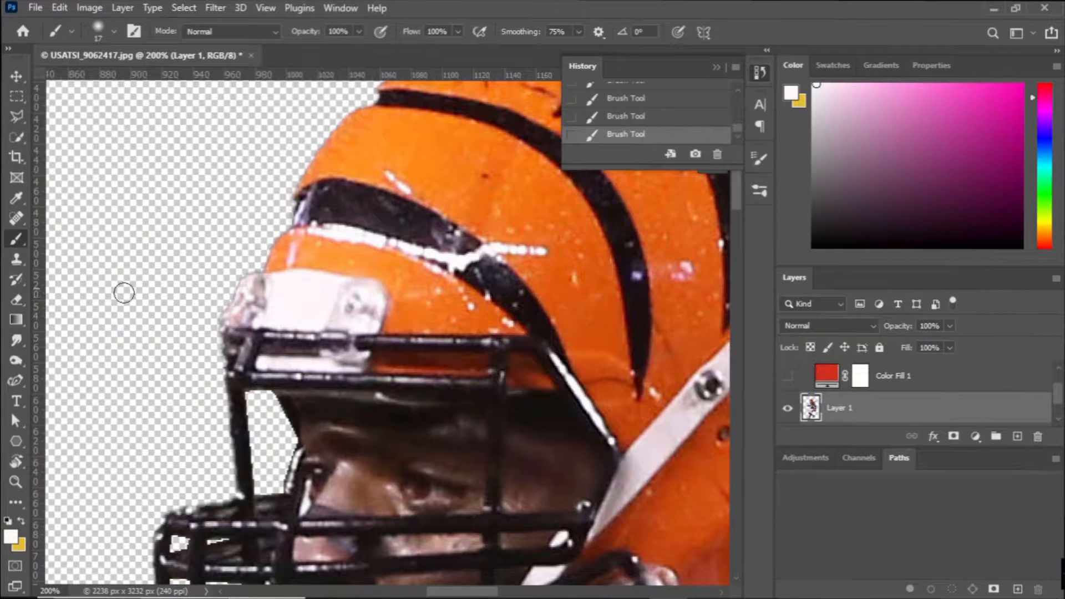
Try to brush away the helmet's black stripes with a 26 px History Brush.
{"action": "left_click", "coordinate": [16, 280]}
{"action": "left_click", "coordinate": [114, 31]}
{"action": "left_click_drag", "start_coordinate": [114, 82], "coordinate": [100, 82]}
{"action": "left_click_drag", "start_coordinate": [325, 197], "coordinate": [330, 199]}
{"action": "mouse_move", "coordinate": [674, 331]}
{"action": "left_mouse_down"}
{"action": "mouse_move", "coordinate": [283, 233]}
{"action": "mouse_move", "coordinate": [455, 457]}
{"action": "left_mouse_up"}
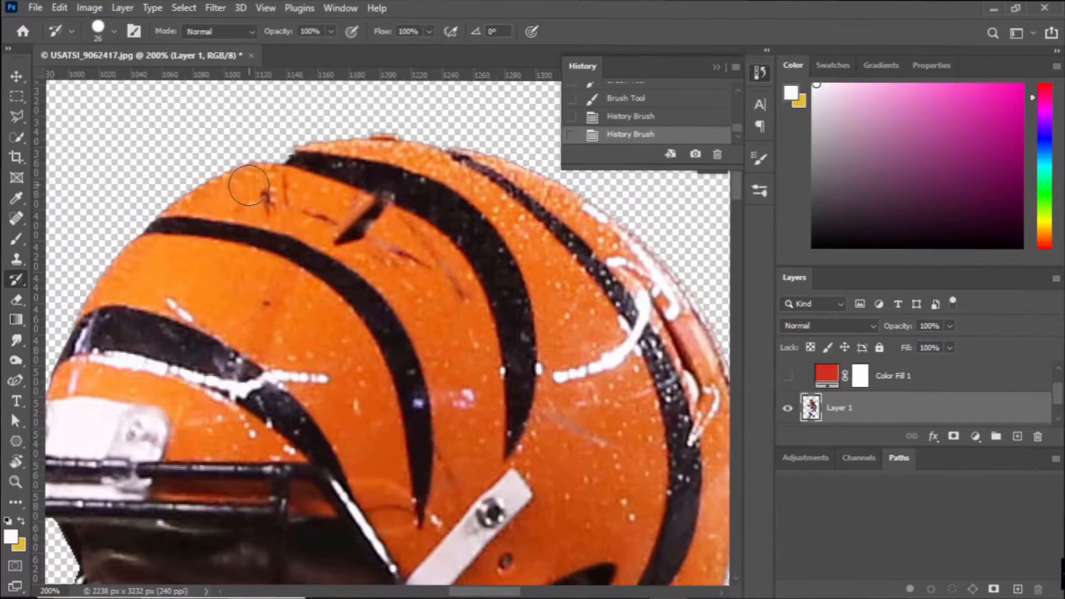
Select the NFL shield at the jersey's collar with the Polygonal Lasso.
{"action": "scroll", "coordinate": [383, 294], "scroll_direction": "down", "scroll_amount": 5}
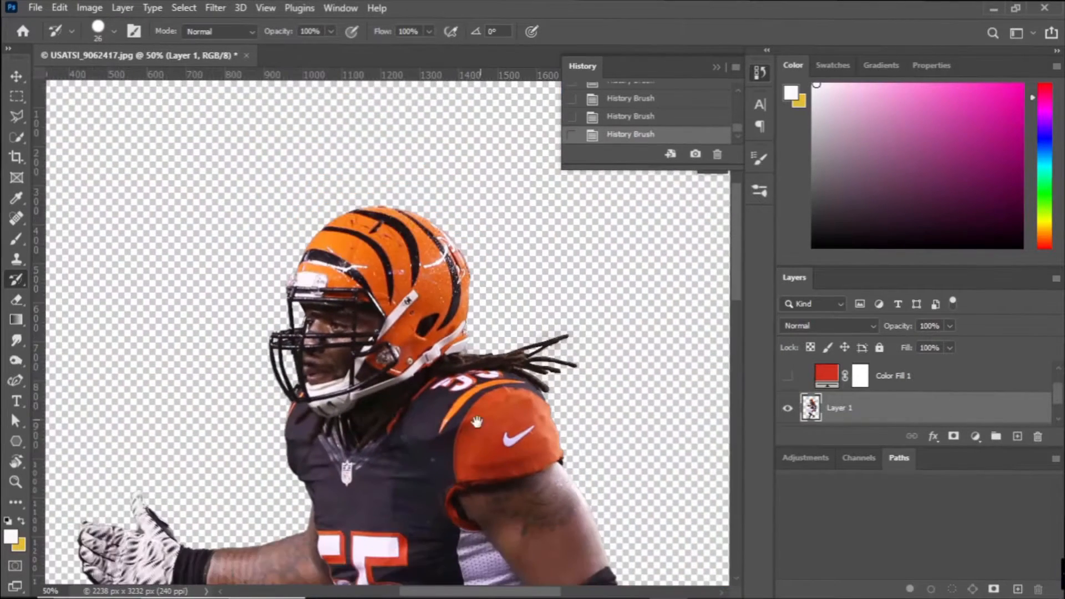
{"action": "scroll", "coordinate": [414, 361], "scroll_direction": "up", "scroll_amount": 4}
{"action": "scroll", "coordinate": [413, 360], "scroll_direction": "up", "scroll_amount": 2}
{"action": "key", "text": "l"}
{"action": "left_click_drag", "start_coordinate": [300, 422], "coordinate": [338, 337]}
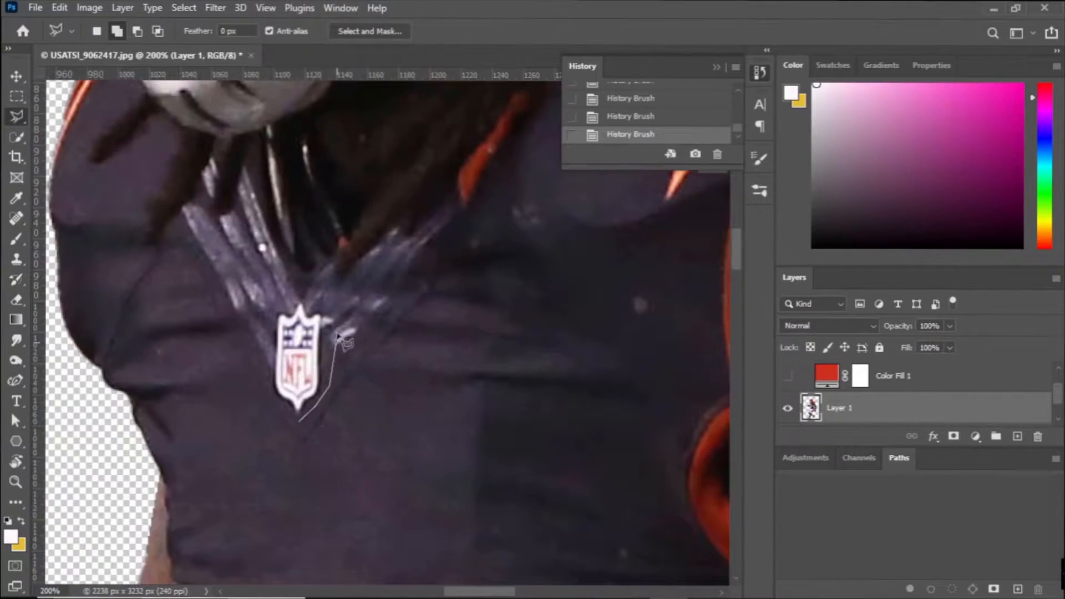
{"action": "left_click", "coordinate": [299, 425]}
Start Content-Aware Fill on the NFL shield and subtract surrounding areas from the sampling area with a size 98 brush.
{"action": "left_click", "coordinate": [59, 8]}
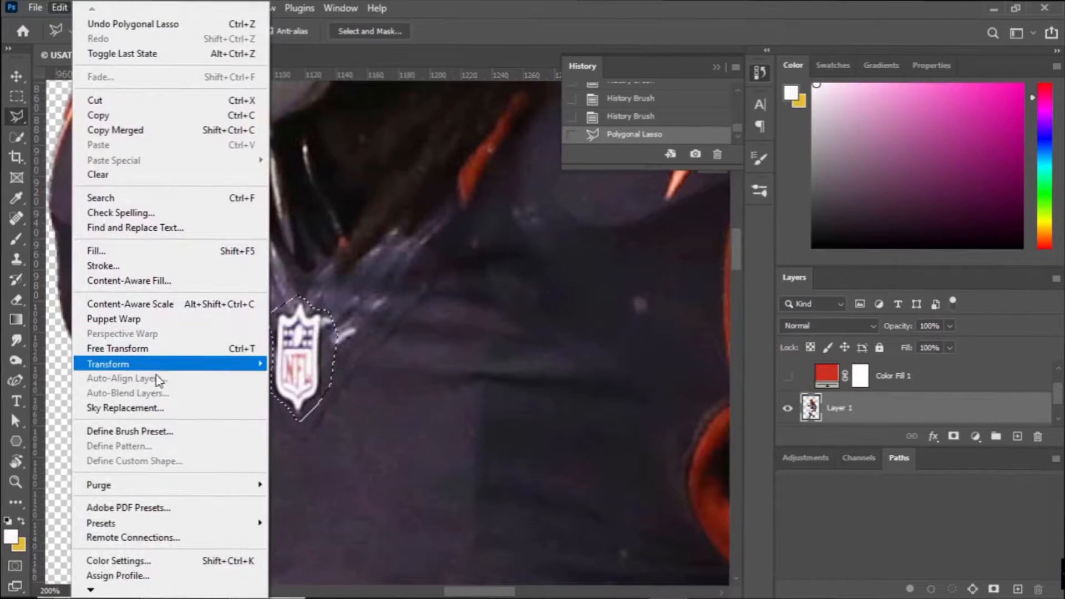
{"action": "left_click", "coordinate": [128, 280]}
{"action": "mouse_move", "coordinate": [449, 320]}
{"action": "left_mouse_down"}
{"action": "mouse_move", "coordinate": [234, 321]}
{"action": "mouse_move", "coordinate": [200, 455]}
{"action": "mouse_move", "coordinate": [145, 359]}
{"action": "left_mouse_up"}
{"action": "left_click", "coordinate": [188, 32]}
{"action": "left_click_drag", "start_coordinate": [189, 49], "coordinate": [235, 49]}
{"action": "mouse_move", "coordinate": [115, 211]}
{"action": "left_mouse_down"}
{"action": "mouse_move", "coordinate": [150, 345]}
{"action": "mouse_move", "coordinate": [233, 478]}
{"action": "mouse_move", "coordinate": [471, 383]}
{"action": "left_mouse_up"}
{"action": "key", "text": "ctrl+minus"}
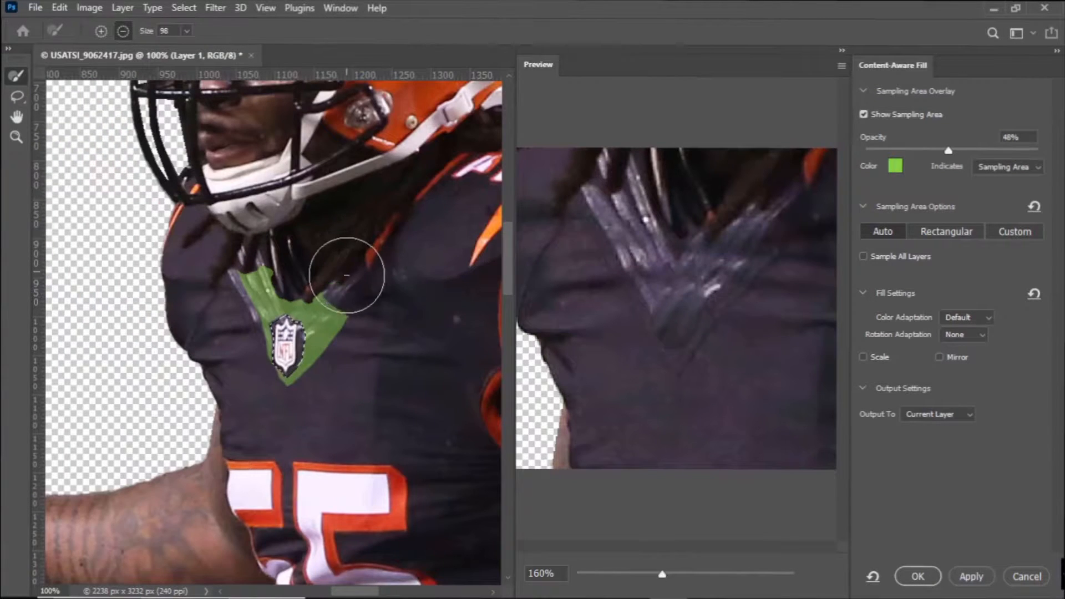
Try trimming the sampling area closer to the collar mesh and undo those brush strokes.
{"action": "mouse_move", "coordinate": [345, 272]}
{"action": "left_mouse_down"}
{"action": "mouse_move", "coordinate": [370, 344]}
{"action": "mouse_move", "coordinate": [315, 412]}
{"action": "left_mouse_up"}
{"action": "left_click_drag", "start_coordinate": [233, 289], "coordinate": [308, 325]}
{"action": "left_click", "coordinate": [514, 234]}
{"action": "left_click", "coordinate": [327, 406]}
{"action": "key", "text": "ctrl+z"}
{"action": "left_click", "coordinate": [512, 234]}
{"action": "key", "text": "ctrl+z"}
{"action": "key", "text": "ctrl+z"}
{"action": "key", "text": "ctrl+z"}
{"action": "key", "text": "ctrl+z"}
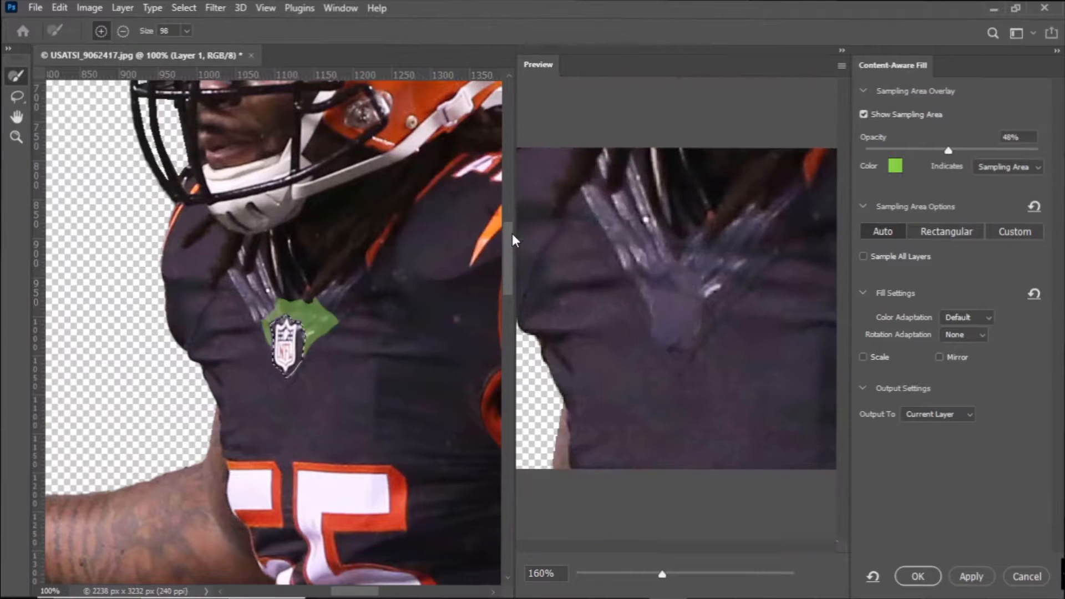
Sample the fill from the collar mesh and the dark chest fabric around the shield, and apply it.
{"action": "left_click_drag", "start_coordinate": [237, 393], "coordinate": [324, 433]}
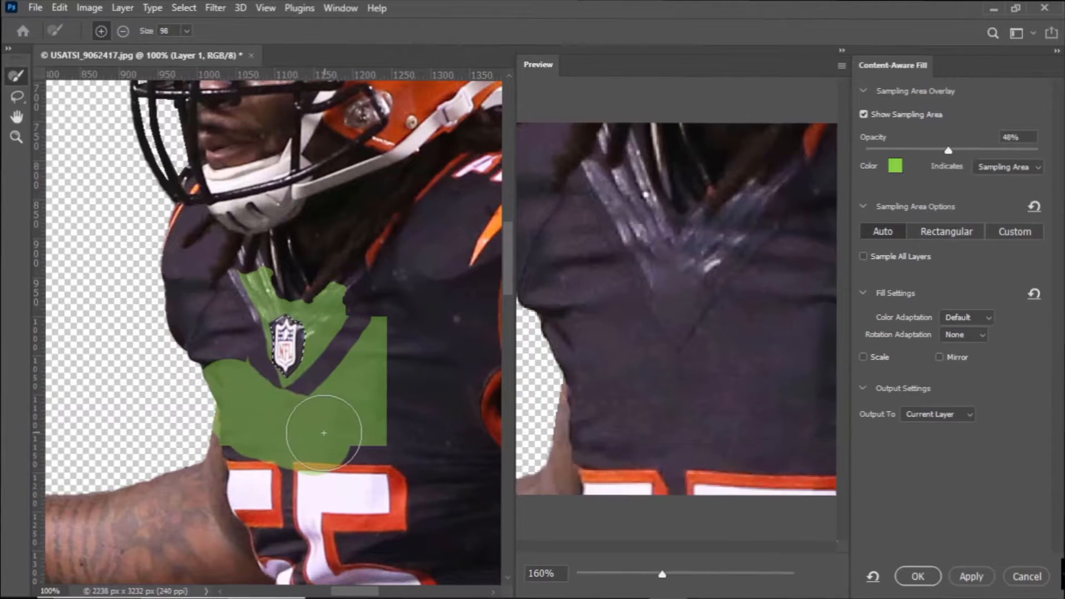
{"action": "key", "text": "ctrl+z"}
{"action": "left_click", "coordinate": [231, 311]}
{"action": "key", "text": "ctrl+z"}
{"action": "left_click", "coordinate": [358, 317]}
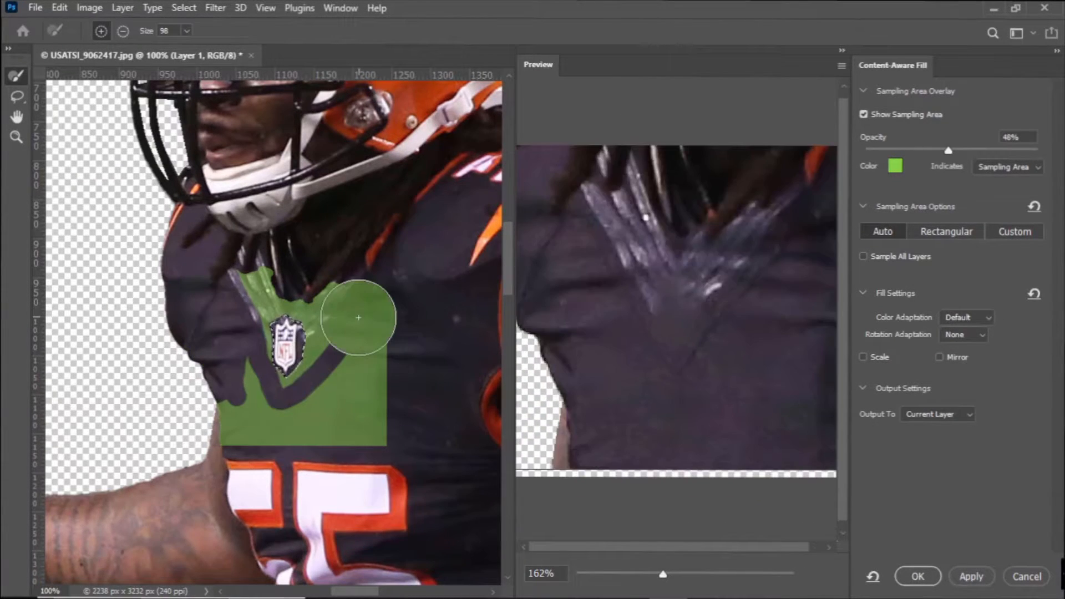
{"action": "left_click", "coordinate": [919, 577]}
Smooth the filled area below the collar with the Spot Healing Brush.
{"action": "left_click", "coordinate": [16, 218]}
{"action": "left_click", "coordinate": [282, 341]}
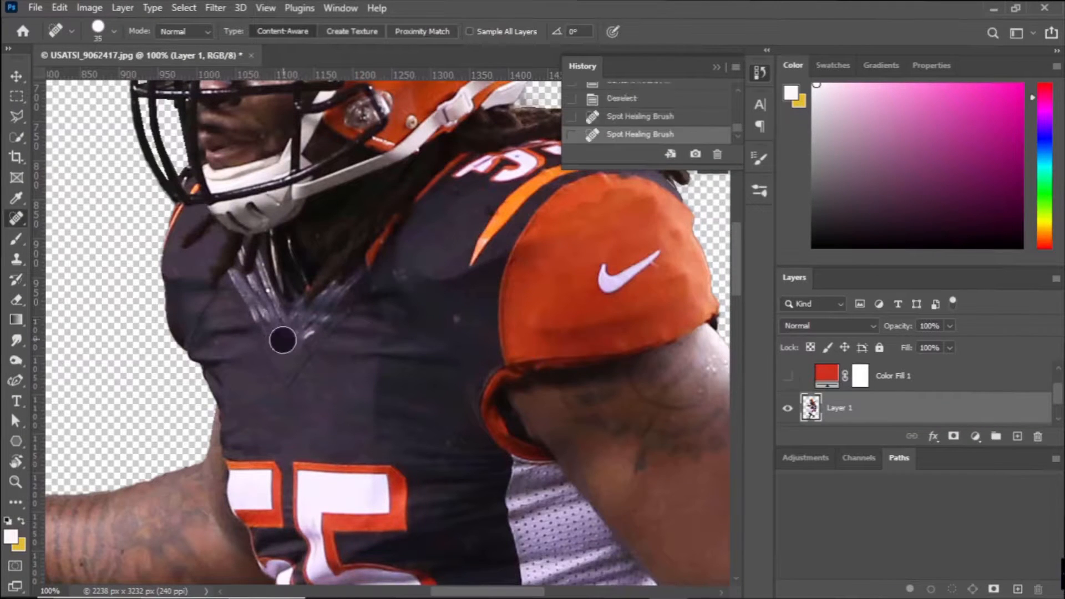
{"action": "scroll", "coordinate": [333, 444], "scroll_direction": "up", "scroll_amount": 3}
{"action": "left_click_drag", "start_coordinate": [270, 428], "coordinate": [278, 409]}
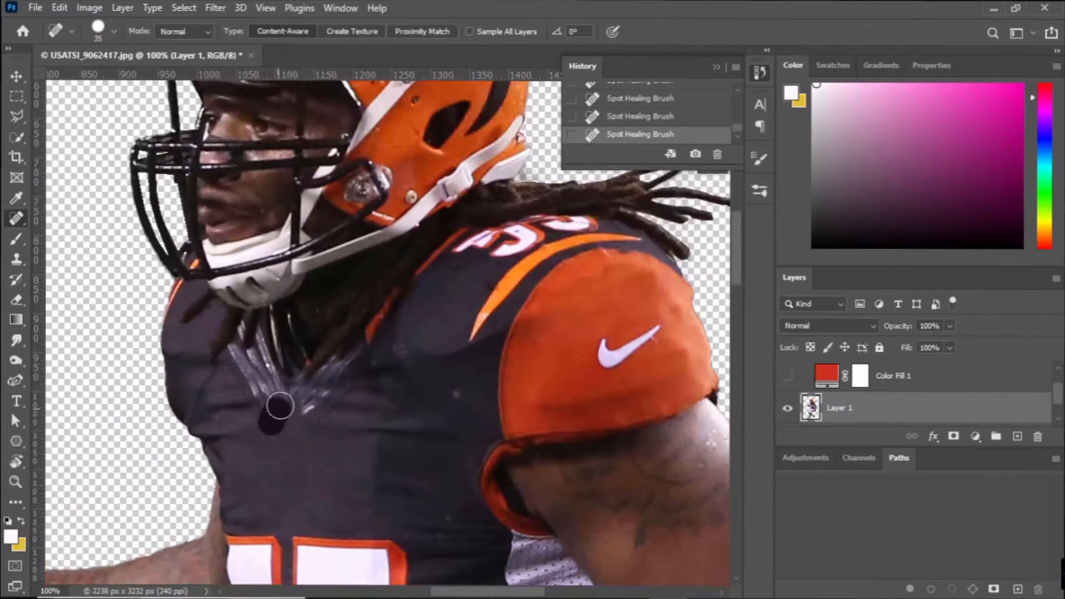
Remove the black tiger stripes across the helmet's shell with the Spot Healing Brush.
{"action": "scroll", "coordinate": [327, 457], "scroll_direction": "up", "scroll_amount": 10}
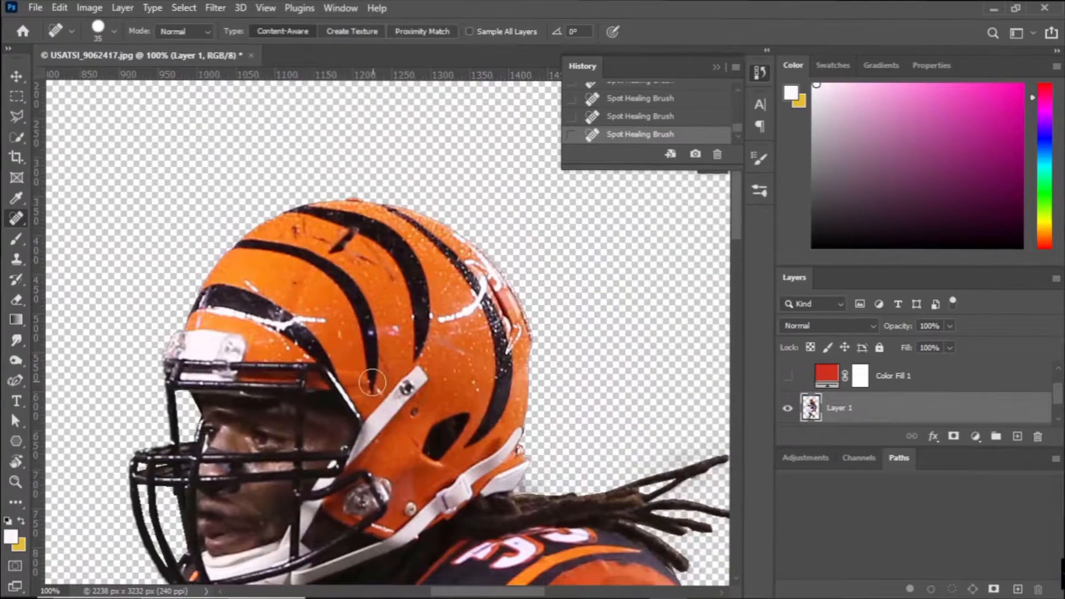
{"action": "mouse_move", "coordinate": [481, 433]}
{"action": "left_mouse_down"}
{"action": "mouse_move", "coordinate": [500, 419]}
{"action": "mouse_move", "coordinate": [499, 355]}
{"action": "left_mouse_up"}
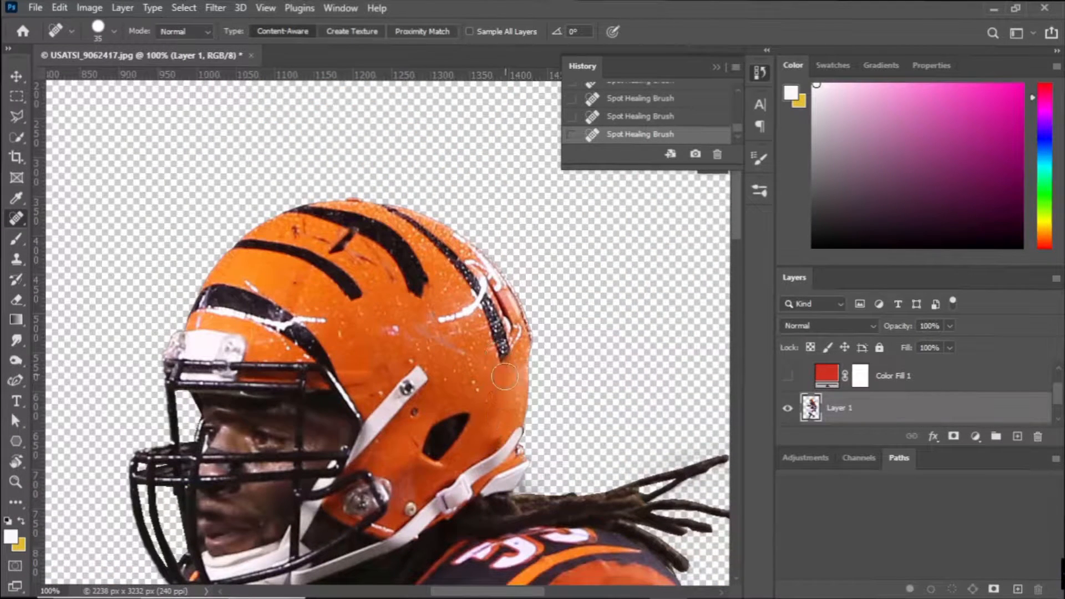
{"action": "left_click_drag", "start_coordinate": [351, 296], "coordinate": [266, 249]}
{"action": "mouse_move", "coordinate": [410, 285]}
{"action": "left_mouse_down"}
{"action": "mouse_move", "coordinate": [403, 247]}
{"action": "mouse_move", "coordinate": [378, 229]}
{"action": "left_mouse_up"}
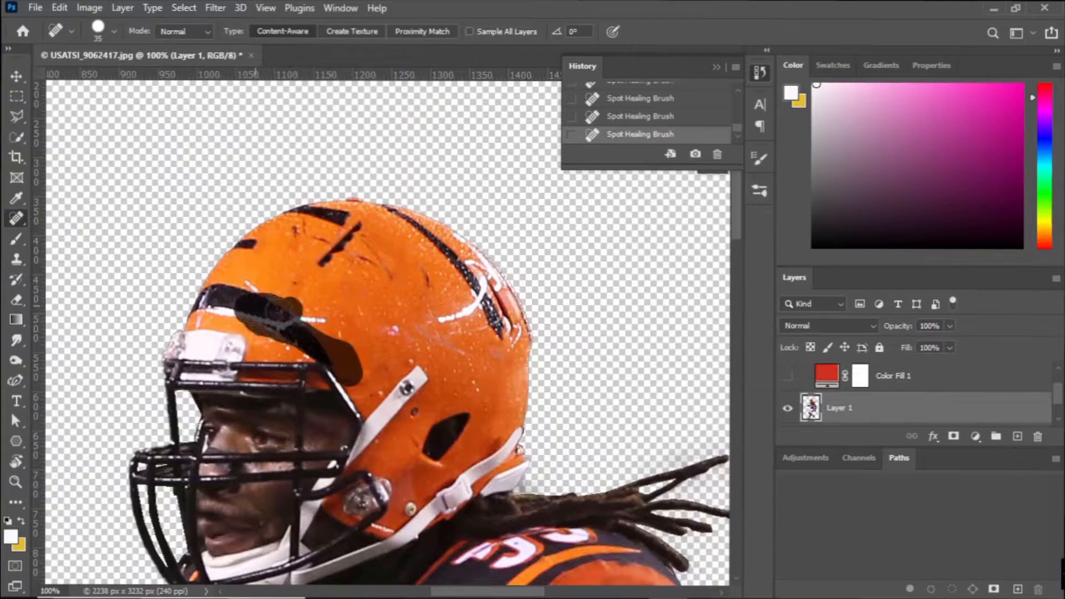
{"action": "mouse_move", "coordinate": [497, 332]}
{"action": "left_mouse_down"}
{"action": "mouse_move", "coordinate": [442, 252]}
{"action": "mouse_move", "coordinate": [403, 226]}
{"action": "left_mouse_up"}
{"action": "left_click_drag", "start_coordinate": [474, 298], "coordinate": [478, 310]}
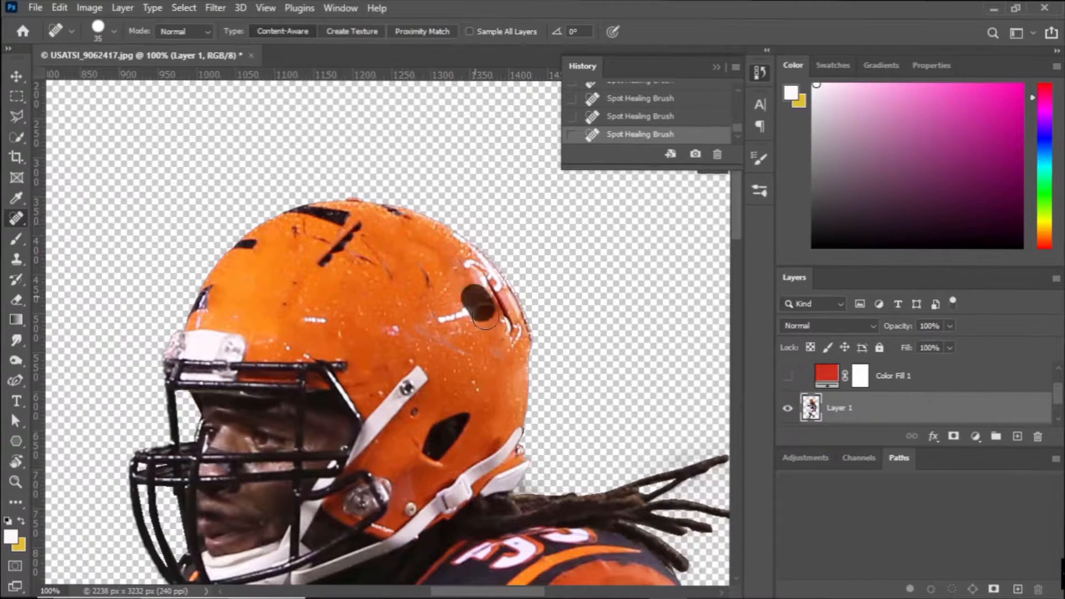
Lasso the stripe remnants along the helmet's top edge and subtract the transparent background with a size 6 Quick Selection brush.
{"action": "scroll", "coordinate": [506, 369], "scroll_direction": "down", "scroll_amount": 2}
{"action": "scroll", "coordinate": [506, 370], "scroll_direction": "up", "scroll_amount": 3}
{"action": "left_click", "coordinate": [16, 117]}
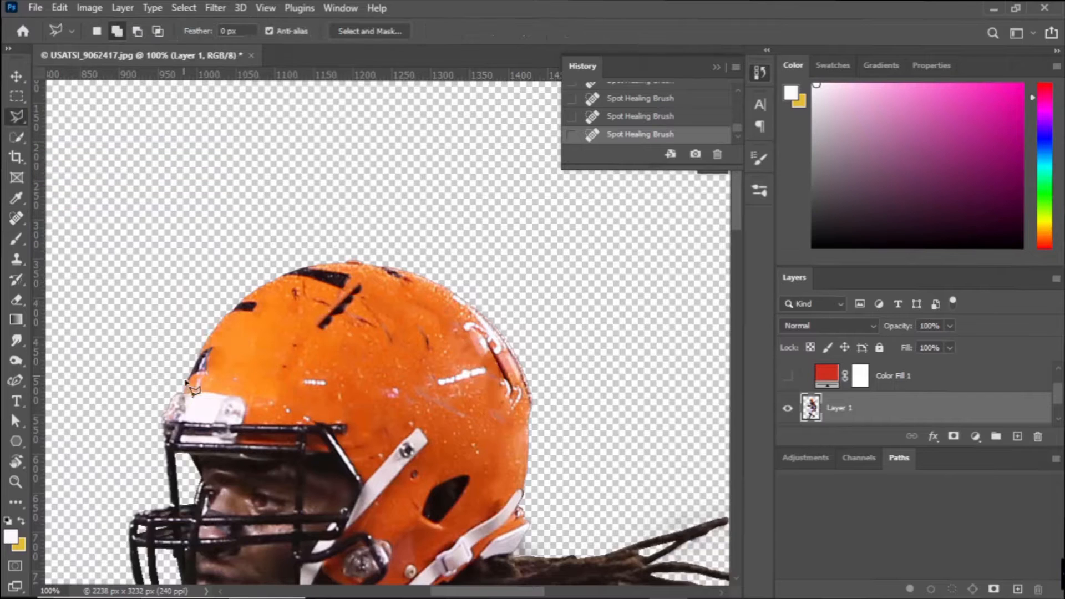
{"action": "double_click", "coordinate": [165, 347]}
{"action": "key", "text": "w"}
{"action": "key", "text": "ctrl+z"}
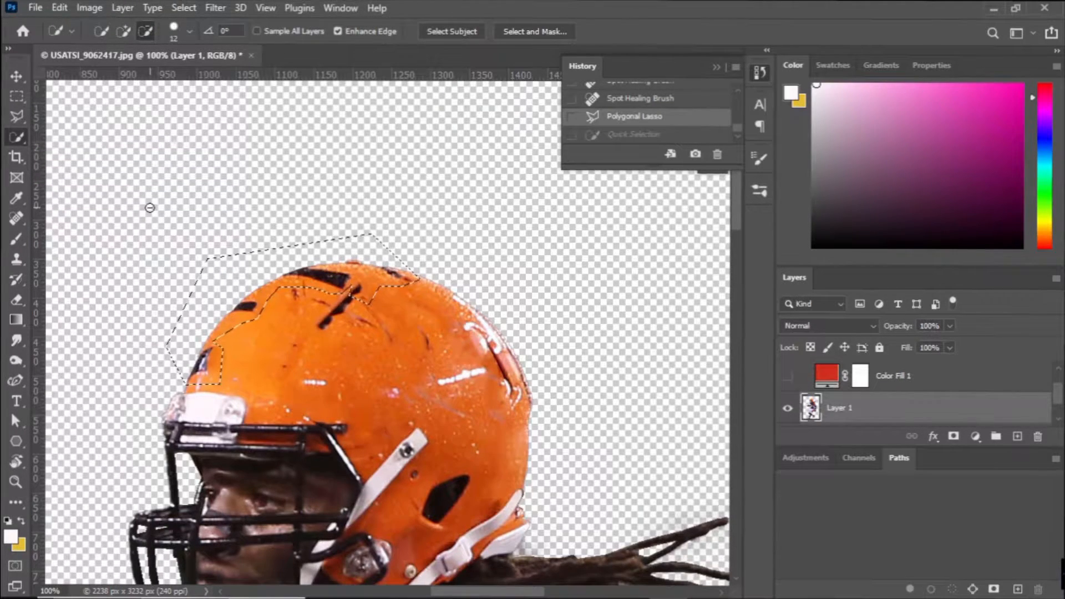
{"action": "left_click", "coordinate": [189, 31]}
{"action": "mouse_move", "coordinate": [184, 353]}
{"action": "left_mouse_down"}
{"action": "mouse_move", "coordinate": [255, 249]}
{"action": "mouse_move", "coordinate": [439, 252]}
{"action": "left_mouse_up"}
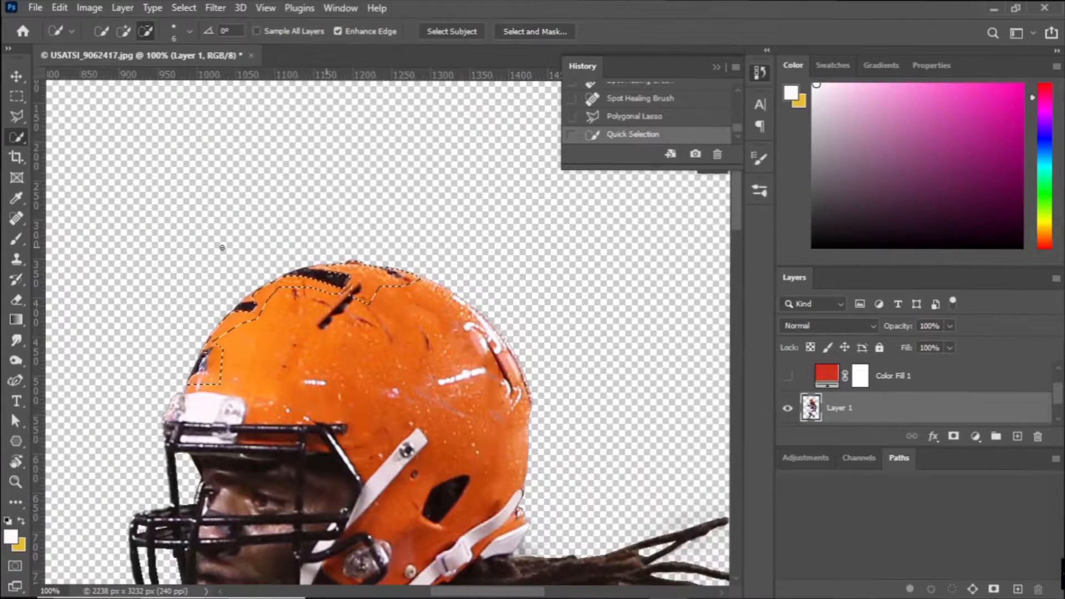
{"action": "key", "text": "ctrl+z"}
{"action": "left_click_drag", "start_coordinate": [249, 304], "coordinate": [258, 303]}
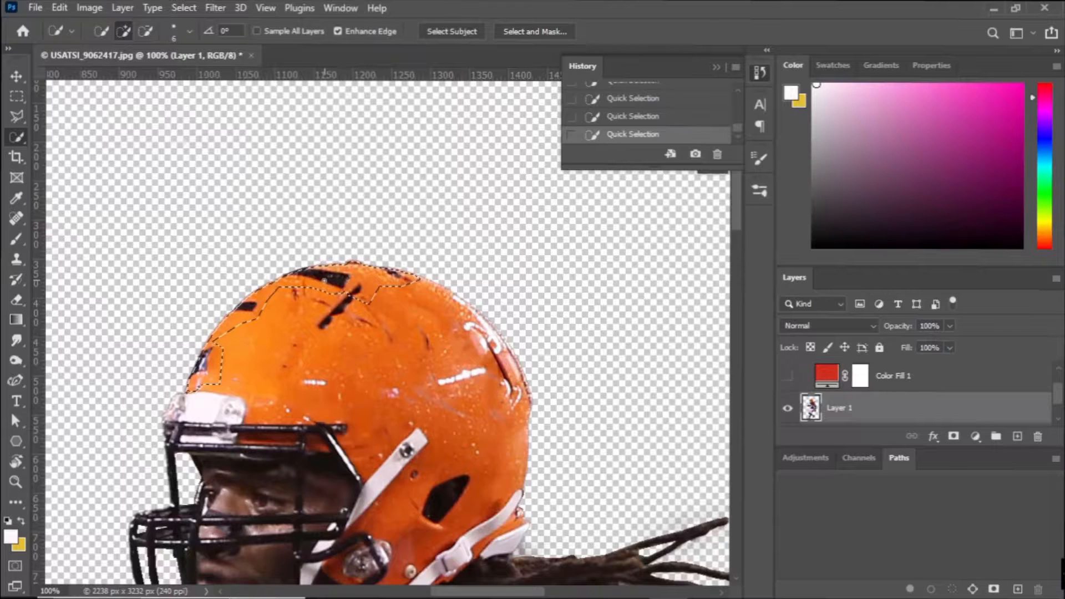
Content-aware fill the selected helmet edge, excluding the area around the face mask from sampling.
{"action": "left_click", "coordinate": [60, 8]}
{"action": "left_click", "coordinate": [117, 279]}
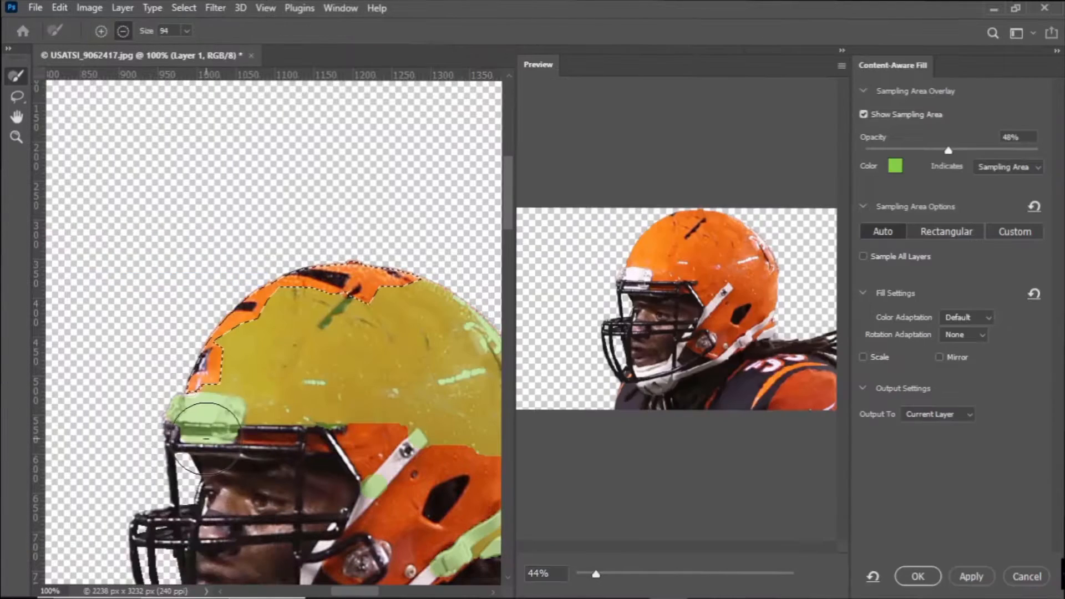
{"action": "mouse_move", "coordinate": [259, 413]}
{"action": "left_mouse_down"}
{"action": "mouse_move", "coordinate": [467, 441]}
{"action": "mouse_move", "coordinate": [459, 414]}
{"action": "left_mouse_up"}
{"action": "left_click", "coordinate": [916, 576]}
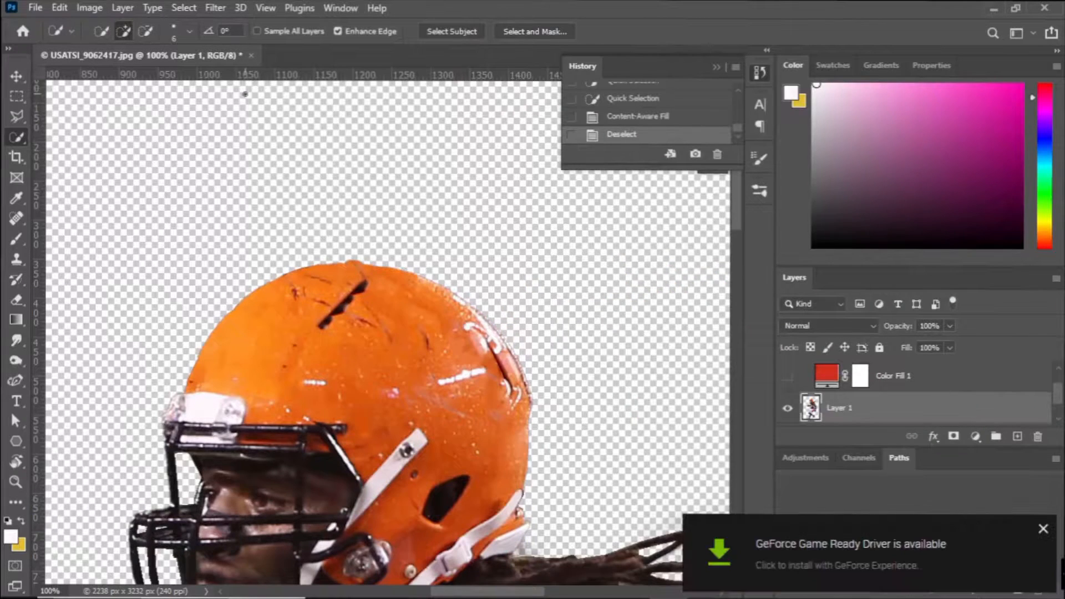
Show the red Color Fill 1 layer over the pants stripe.
{"action": "scroll", "coordinate": [349, 342], "scroll_direction": "down", "scroll_amount": 4}
{"action": "left_click_drag", "start_coordinate": [392, 496], "coordinate": [356, 173]}
{"action": "left_click_drag", "start_coordinate": [355, 283], "coordinate": [426, 444]}
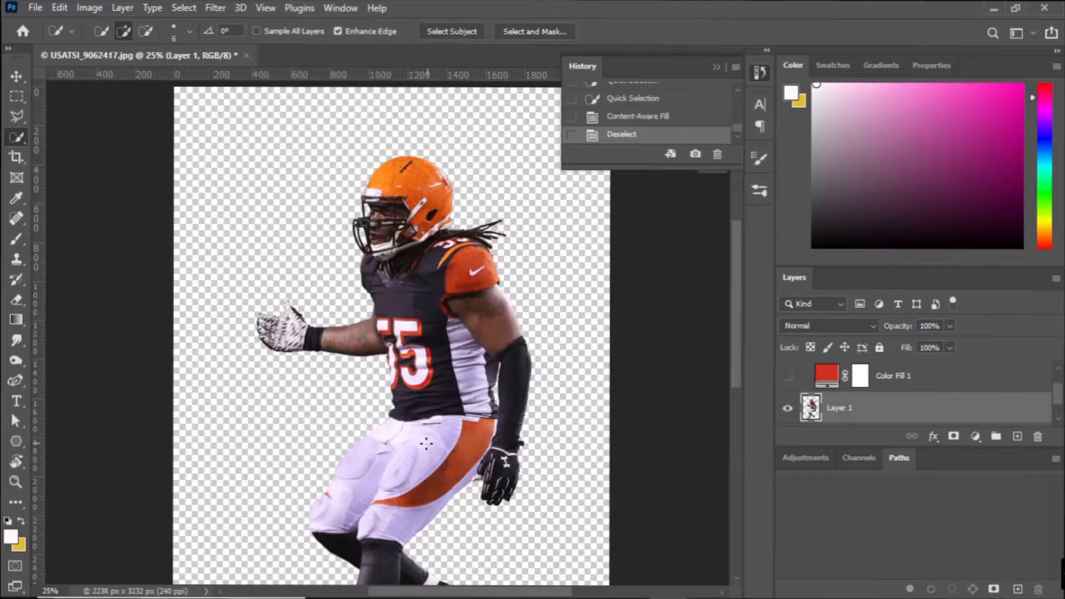
{"action": "scroll", "coordinate": [782, 414], "scroll_direction": "up", "scroll_amount": 1}
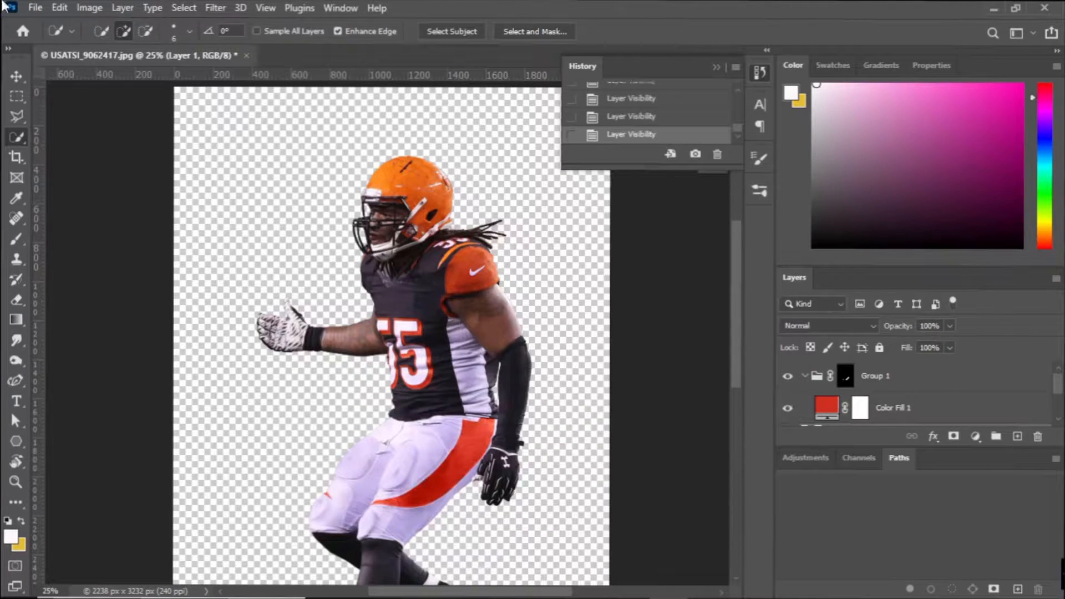
Get the Arizona Outlaws logo ARI_old.png from Google Drive and place it over the player as an embedded smart object.
{"action": "left_click", "coordinate": [33, 9]}
{"action": "left_click", "coordinate": [76, 316]}
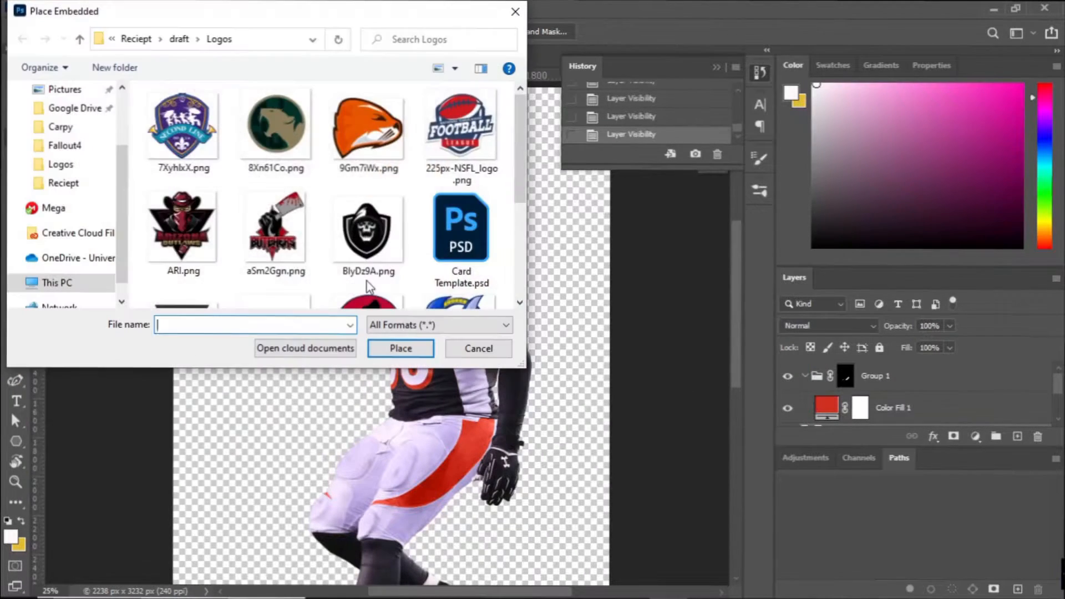
{"action": "left_click", "coordinate": [63, 183]}
{"action": "scroll", "coordinate": [452, 257], "scroll_direction": "down", "scroll_amount": 10}
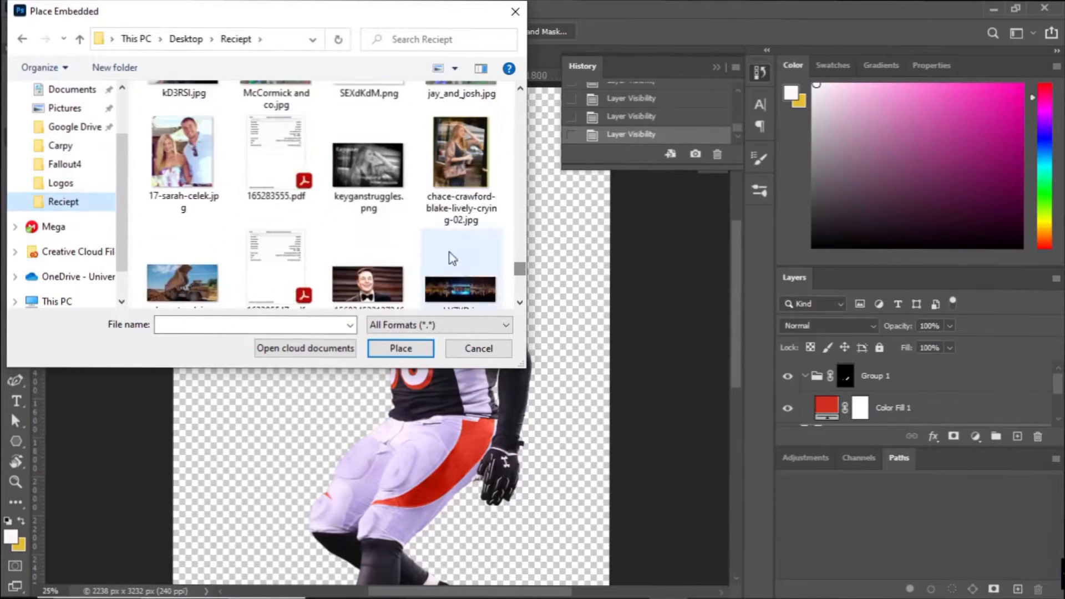
{"action": "scroll", "coordinate": [443, 258], "scroll_direction": "down", "scroll_amount": 2}
{"action": "scroll", "coordinate": [443, 258], "scroll_direction": "up", "scroll_amount": 12}
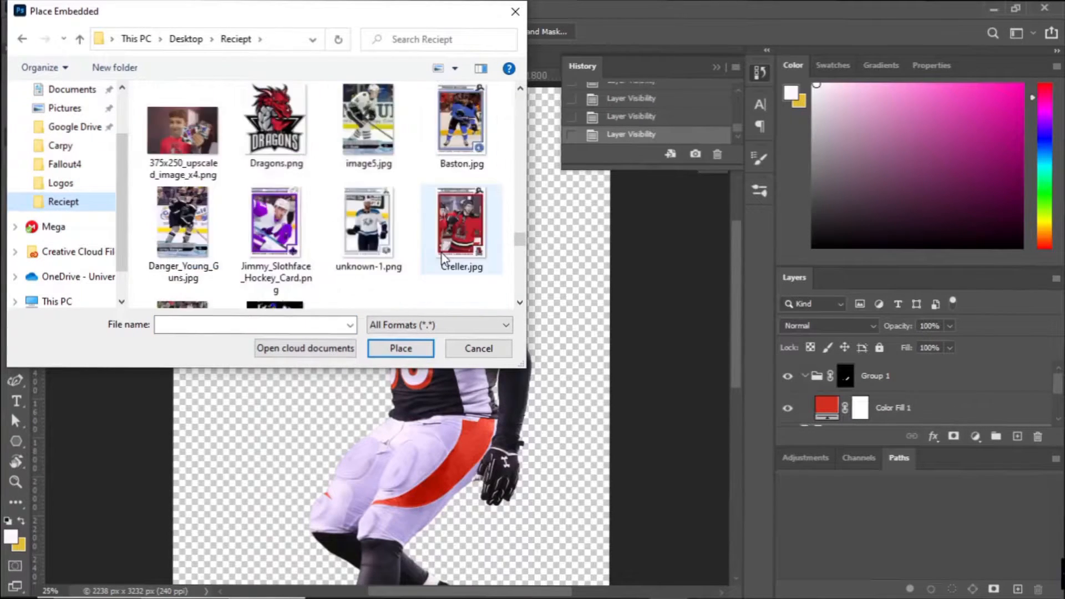
{"action": "scroll", "coordinate": [443, 259], "scroll_direction": "up", "scroll_amount": 12}
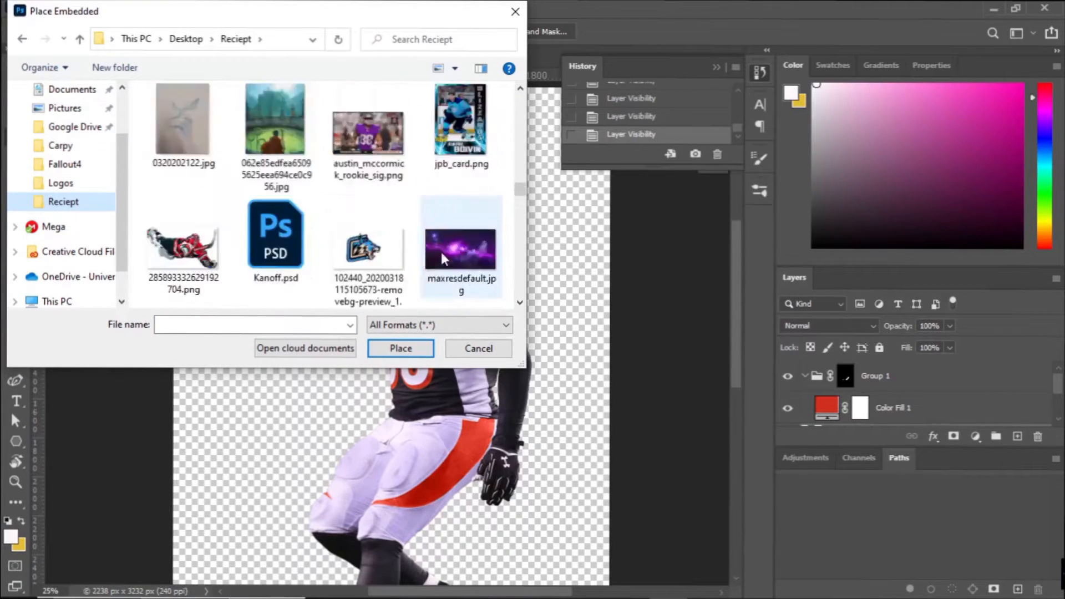
{"action": "scroll", "coordinate": [443, 259], "scroll_direction": "up", "scroll_amount": 10}
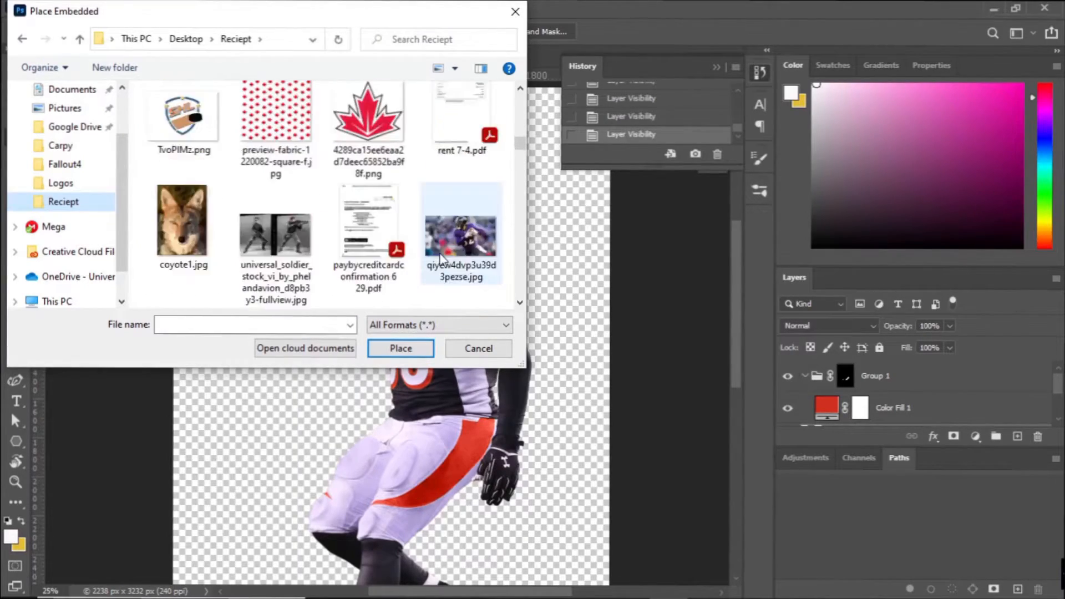
{"action": "scroll", "coordinate": [441, 260], "scroll_direction": "up", "scroll_amount": 6}
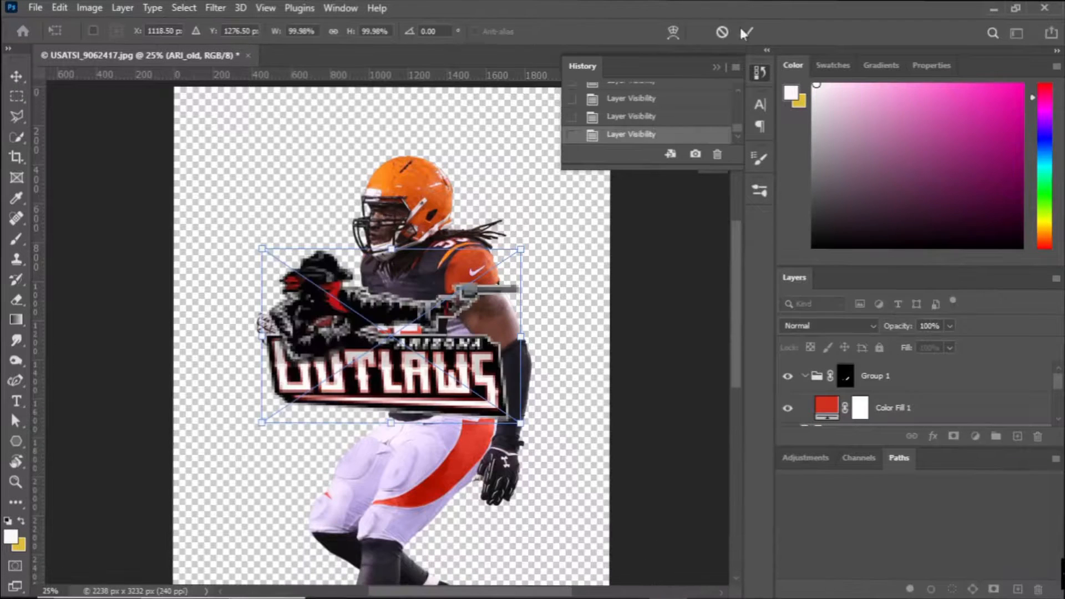
{"action": "key", "text": "Return"}
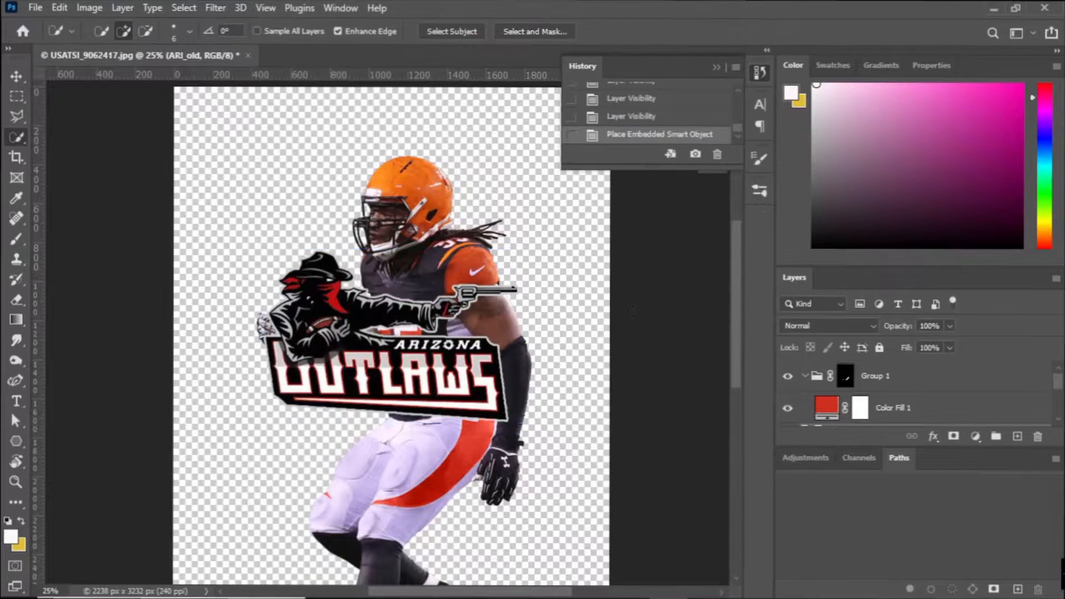
Edit the Color Fill 1 color and add a Levels adjustment layer at 99% opacity with darker midtones.
{"action": "double_click", "coordinate": [827, 408]}
{"action": "left_click", "coordinate": [1005, 324]}
{"action": "left_click", "coordinate": [977, 437]}
{"action": "left_click", "coordinate": [966, 227]}
{"action": "mouse_move", "coordinate": [910, 380]}
{"action": "left_mouse_down"}
{"action": "mouse_move", "coordinate": [906, 449]}
{"action": "mouse_move", "coordinate": [902, 390]}
{"action": "left_mouse_up"}
{"action": "mouse_move", "coordinate": [925, 231]}
{"action": "left_mouse_down"}
{"action": "mouse_move", "coordinate": [864, 231]}
{"action": "mouse_move", "coordinate": [938, 231]}
{"action": "left_mouse_up"}
Hide the pants stripe recolor in Group 1 and the ARI_old logo layer.
{"action": "scroll", "coordinate": [788, 382], "scroll_direction": "down", "scroll_amount": 1}
{"action": "left_click", "coordinate": [788, 381]}
{"action": "scroll", "coordinate": [808, 383], "scroll_direction": "up", "scroll_amount": 3}
{"action": "scroll", "coordinate": [805, 384], "scroll_direction": "down", "scroll_amount": 1}
{"action": "scroll", "coordinate": [793, 381], "scroll_direction": "up", "scroll_amount": 1}
{"action": "left_click", "coordinate": [788, 377]}
{"action": "scroll", "coordinate": [788, 382], "scroll_direction": "down", "scroll_amount": 2}
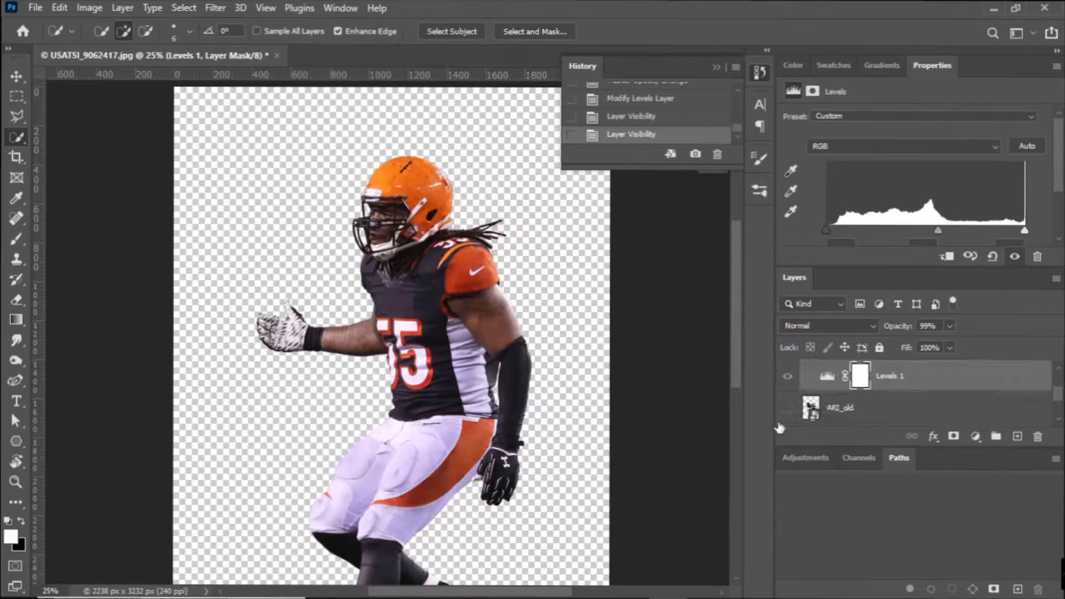
Select the helmet's orange shell on Layer 1 with the Quick Selection tool.
{"action": "key", "text": "ctrl+plus"}
{"action": "key", "text": "ctrl+plus"}
{"action": "key", "text": "ctrl+plus"}
{"action": "left_click_drag", "start_coordinate": [411, 366], "coordinate": [186, 567]}
{"action": "scroll", "coordinate": [884, 412], "scroll_direction": "down", "scroll_amount": 3}
{"action": "left_click", "coordinate": [882, 384]}
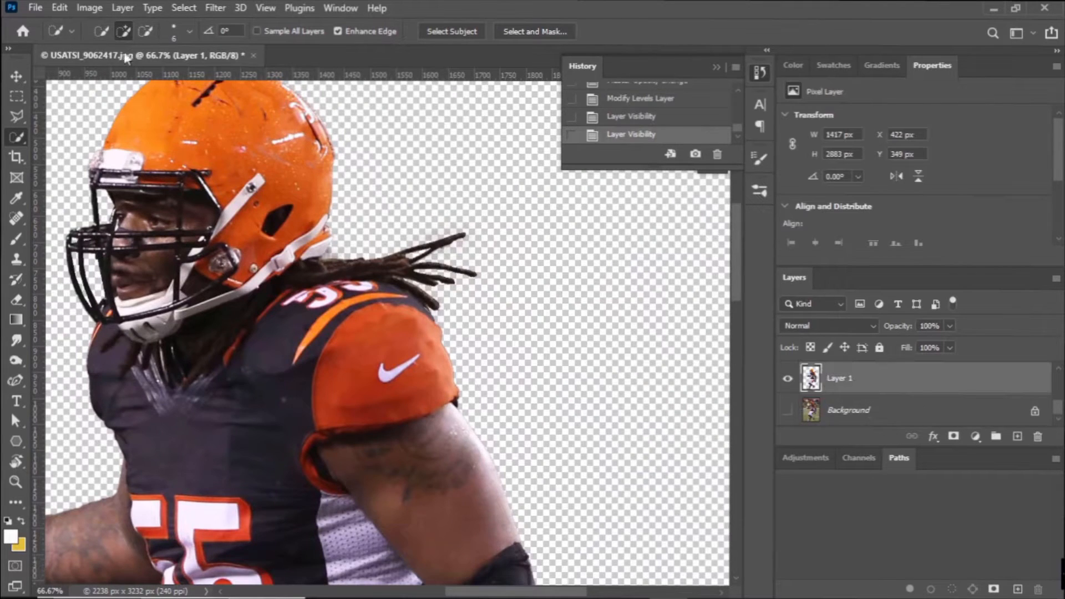
{"action": "left_click_drag", "start_coordinate": [231, 136], "coordinate": [233, 145]}
{"action": "left_click_drag", "start_coordinate": [234, 242], "coordinate": [202, 262]}
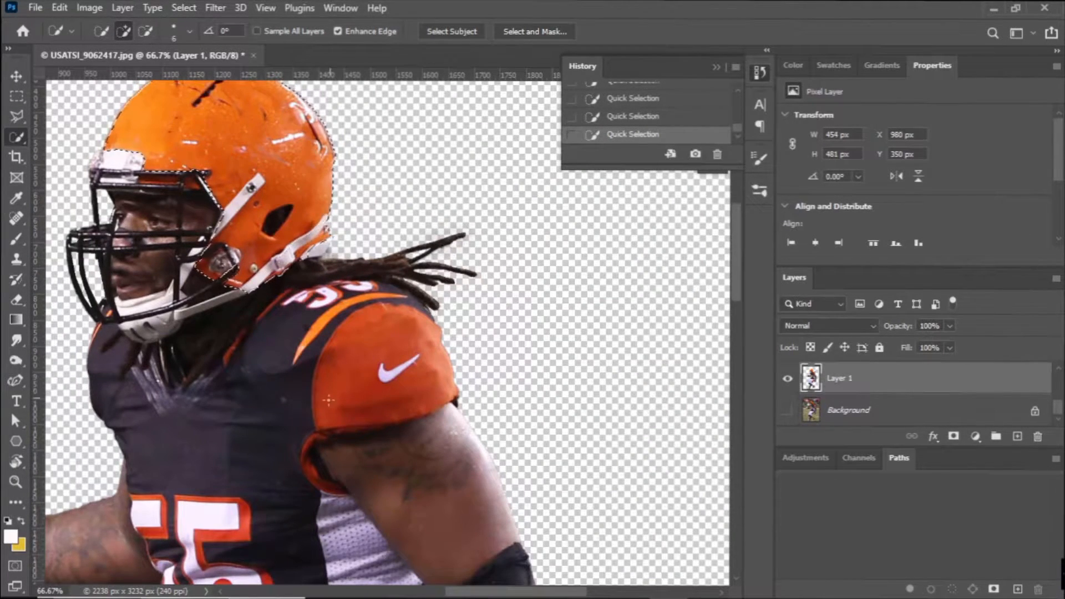
Add the orange sleeve and the jersey's front numbers to the selection with the Quick Selection tool.
{"action": "scroll", "coordinate": [311, 378], "scroll_direction": "down", "scroll_amount": 10}
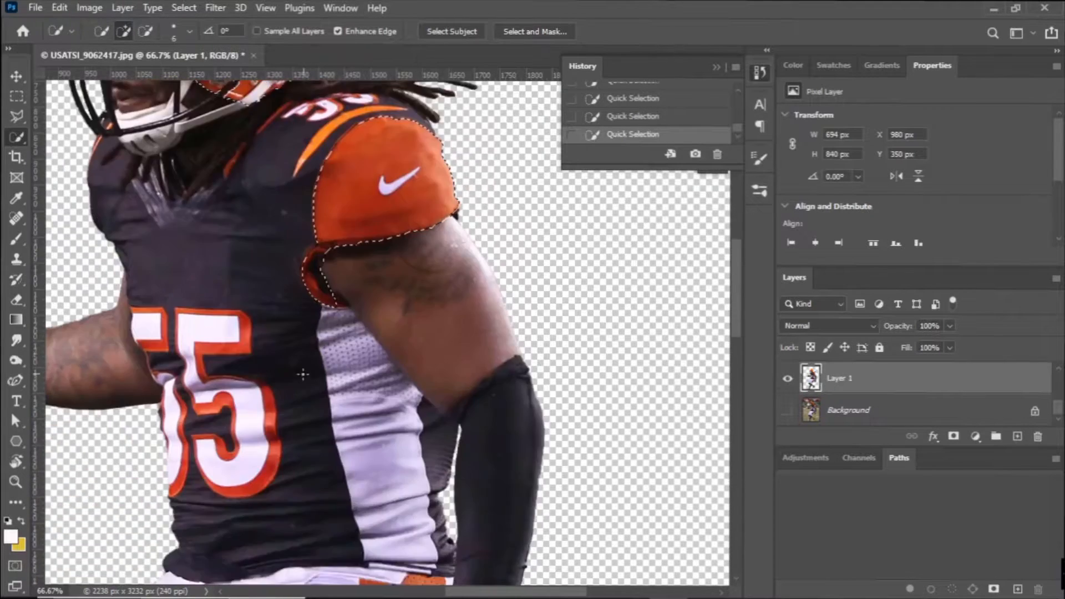
{"action": "scroll", "coordinate": [220, 324], "scroll_direction": "up", "scroll_amount": 3}
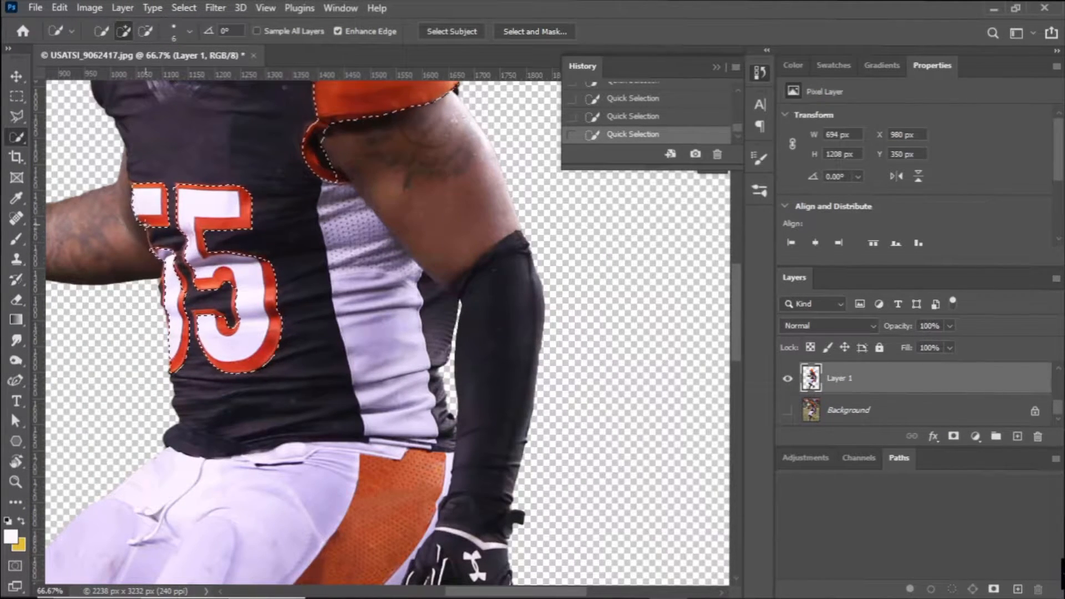
{"action": "key", "text": "ctrl+z"}
{"action": "left_click_drag", "start_coordinate": [150, 236], "coordinate": [201, 378]}
{"action": "left_click", "coordinate": [201, 378]}
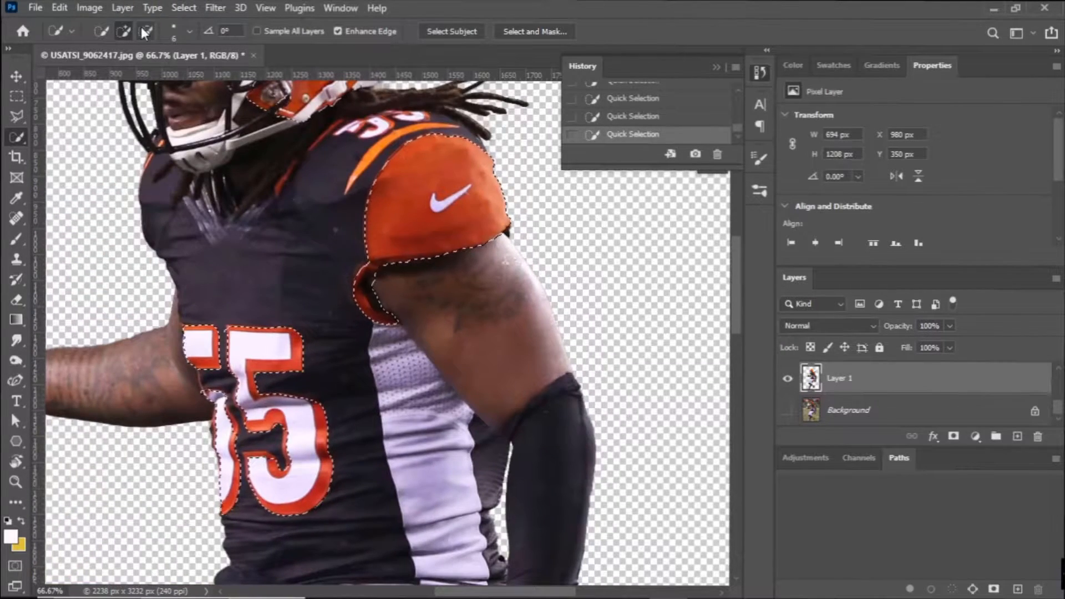
Add the shoulder number and orange shoulder stripe to the selection, subtracting the dark fabric between them with the Polygonal Lasso.
{"action": "left_click_drag", "start_coordinate": [447, 295], "coordinate": [435, 470]}
{"action": "key", "text": "ctrl+plus"}
{"action": "key", "text": "ctrl+plus"}
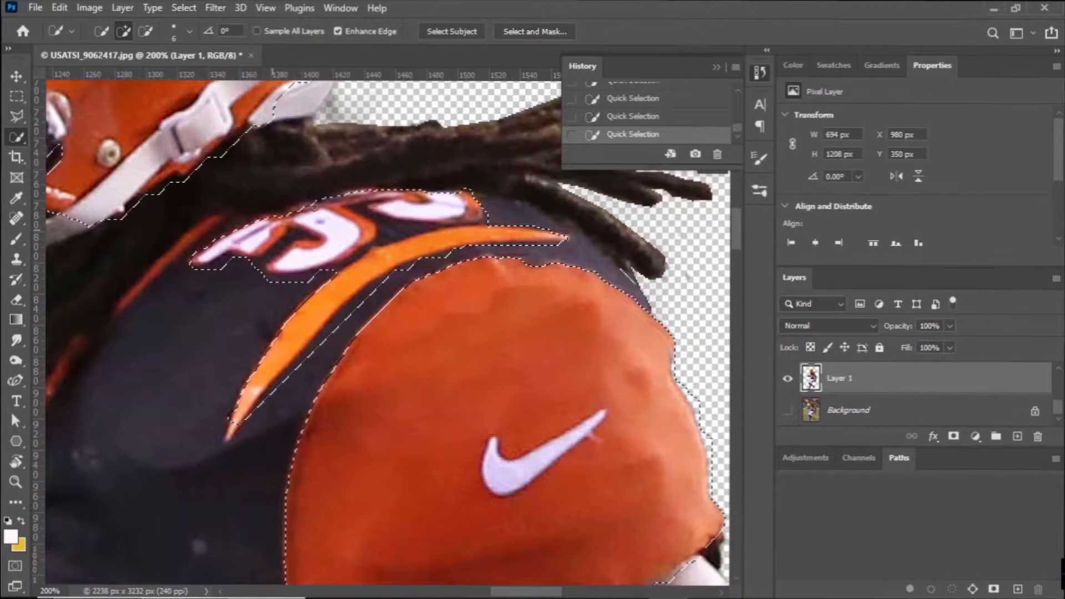
{"action": "key", "text": "l"}
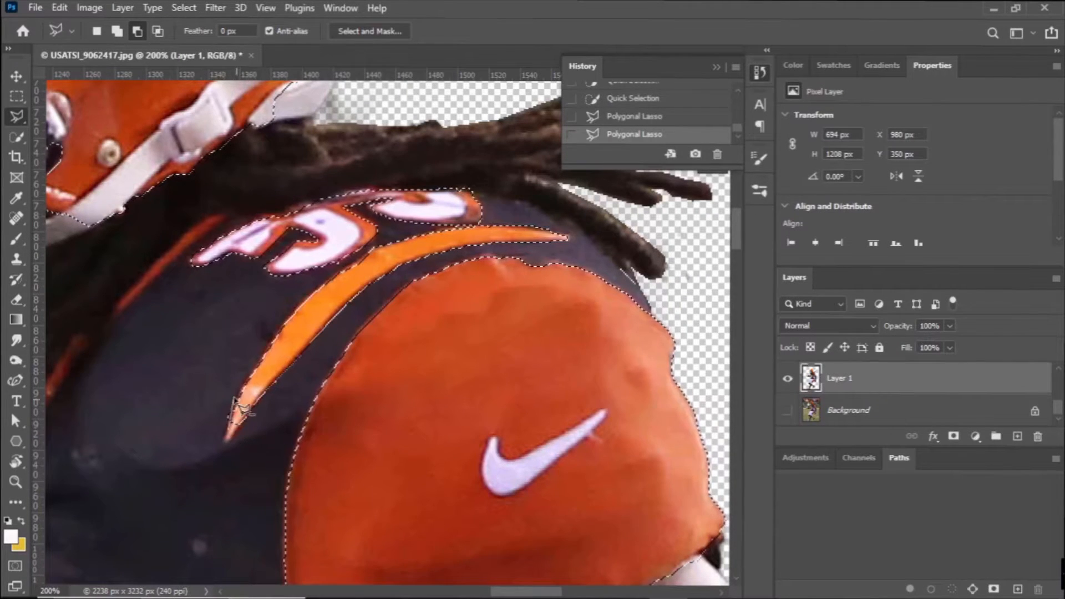
Outline the orange collar trim beside the dreadlocks with the Polygonal Lasso and add it to the selection.
{"action": "scroll", "coordinate": [228, 441], "scroll_direction": "up", "scroll_amount": 4}
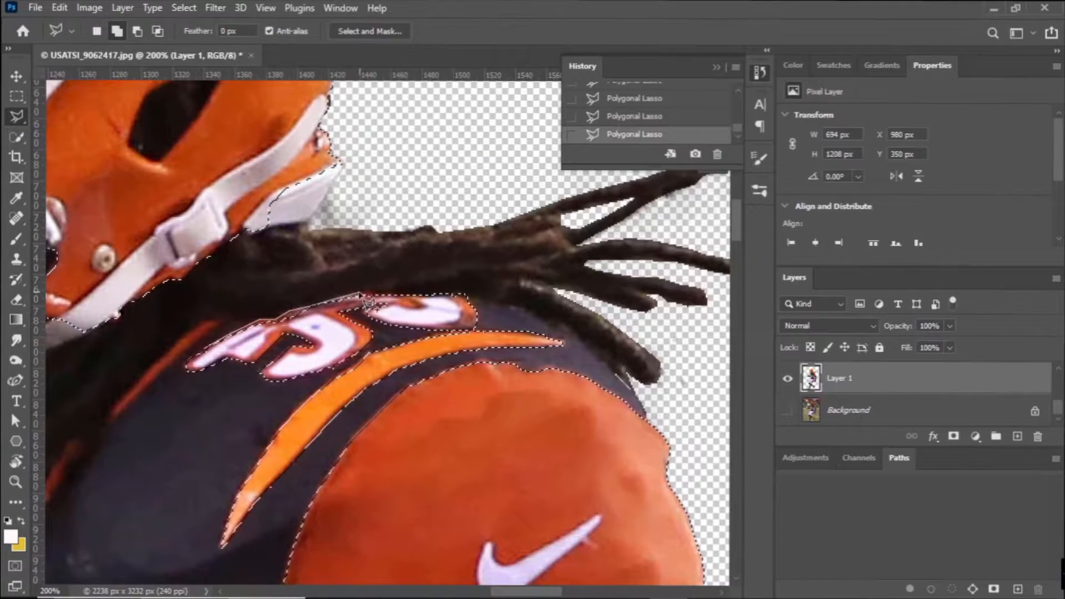
{"action": "left_click_drag", "start_coordinate": [116, 461], "coordinate": [359, 325]}
{"action": "left_click", "coordinate": [262, 415]}
{"action": "left_click", "coordinate": [256, 387]}
{"action": "left_click", "coordinate": [315, 294]}
{"action": "left_click", "coordinate": [324, 300]}
{"action": "left_click", "coordinate": [340, 297]}
{"action": "left_click", "coordinate": [351, 286]}
{"action": "left_click", "coordinate": [355, 272]}
{"action": "left_click", "coordinate": [434, 190]}
{"action": "left_click", "coordinate": [448, 185]}
{"action": "left_click", "coordinate": [462, 183]}
{"action": "left_click", "coordinate": [442, 205]}
{"action": "left_click", "coordinate": [399, 238]}
{"action": "left_click", "coordinate": [340, 298]}
{"action": "left_click", "coordinate": [320, 317]}
{"action": "left_click", "coordinate": [290, 365]}
{"action": "left_click", "coordinate": [263, 417]}
Subtract the white front chin strap on the helmet's side from the selection with the Polygonal Lasso.
{"action": "left_click_drag", "start_coordinate": [283, 191], "coordinate": [256, 464]}
{"action": "left_click", "coordinate": [138, 34]}
{"action": "left_click", "coordinate": [192, 306]}
{"action": "left_click", "coordinate": [334, 155]}
{"action": "left_click", "coordinate": [355, 133]}
{"action": "left_click", "coordinate": [337, 104]}
{"action": "left_click", "coordinate": [302, 134]}
{"action": "left_click", "coordinate": [281, 167]}
{"action": "left_click", "coordinate": [230, 214]}
{"action": "left_click", "coordinate": [191, 306]}
Subtract the white lower chin strap and its buckle at the helmet's rear edge from the selection.
{"action": "mouse_move", "coordinate": [260, 233]}
{"action": "left_mouse_down"}
{"action": "mouse_move", "coordinate": [139, 335]}
{"action": "mouse_move", "coordinate": [164, 407]}
{"action": "left_mouse_up"}
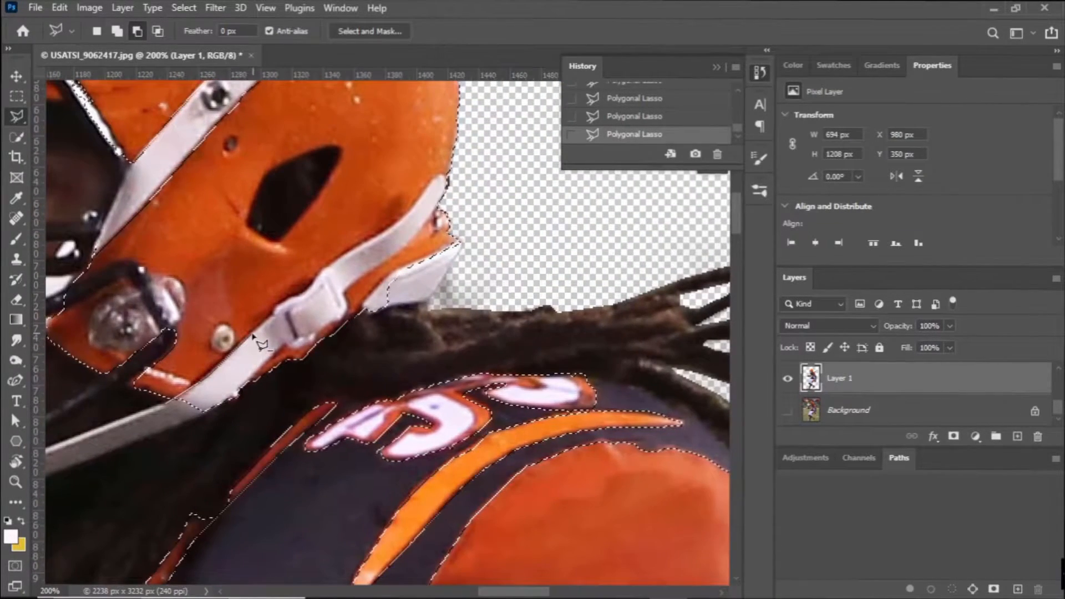
{"action": "left_click", "coordinate": [400, 223]}
{"action": "left_click", "coordinate": [416, 207]}
{"action": "left_click", "coordinate": [435, 175]}
{"action": "left_click", "coordinate": [446, 175]}
{"action": "left_click", "coordinate": [456, 189]}
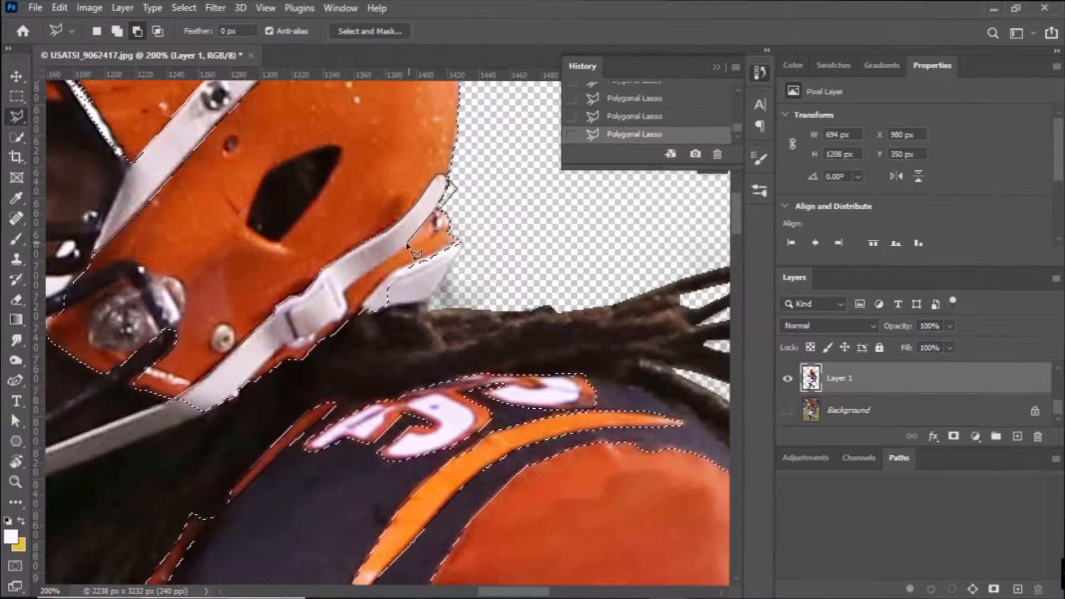
{"action": "left_click", "coordinate": [346, 312]}
{"action": "left_click", "coordinate": [333, 321]}
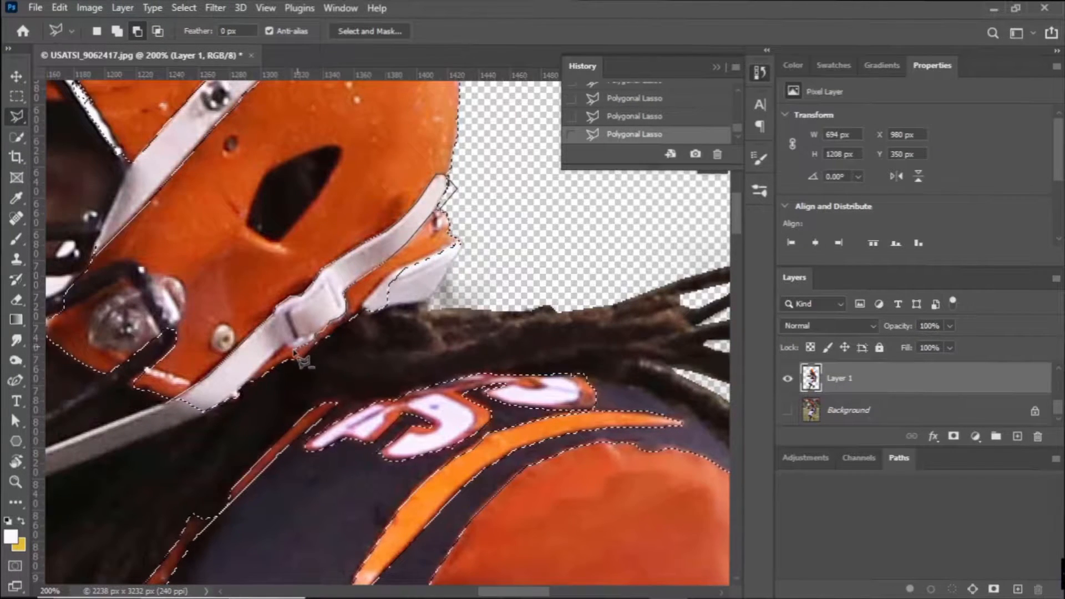
{"action": "left_click", "coordinate": [243, 389]}
{"action": "double_click", "coordinate": [203, 412]}
Subtract the dark face-mask bar and face opening beside the front chin strap from the selection.
{"action": "key", "text": "ctrl+minus"}
{"action": "key", "text": "ctrl+minus"}
{"action": "key", "text": "ctrl+minus"}
{"action": "key", "text": "ctrl+equal"}
{"action": "key", "text": "ctrl+equal"}
{"action": "key", "text": "ctrl+equal"}
{"action": "left_click_drag", "start_coordinate": [120, 153], "coordinate": [317, 428]}
{"action": "left_click", "coordinate": [266, 333]}
{"action": "left_click", "coordinate": [330, 438]}
{"action": "double_click", "coordinate": [192, 402]}
Add the orange helmet gaps between the upper face-mask bars and the collar trim below the mask to the selection.
{"action": "left_click", "coordinate": [117, 31]}
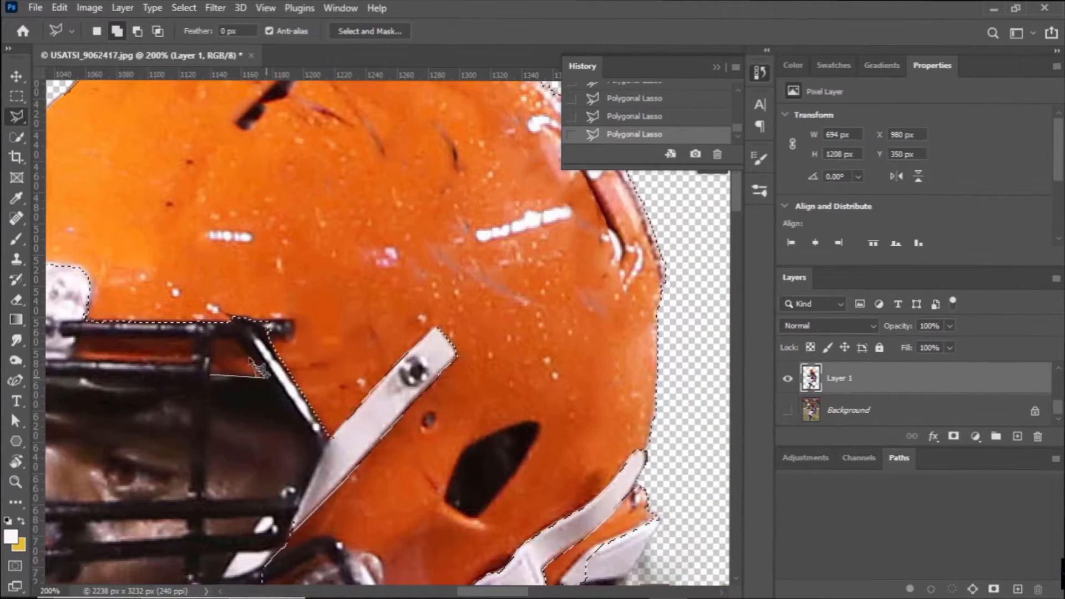
{"action": "left_click", "coordinate": [216, 341]}
{"action": "left_click", "coordinate": [257, 372]}
{"action": "double_click", "coordinate": [213, 370]}
{"action": "left_click", "coordinate": [196, 361]}
{"action": "left_click", "coordinate": [77, 356]}
{"action": "double_click", "coordinate": [83, 341]}
{"action": "left_click_drag", "start_coordinate": [93, 353], "coordinate": [575, 383]}
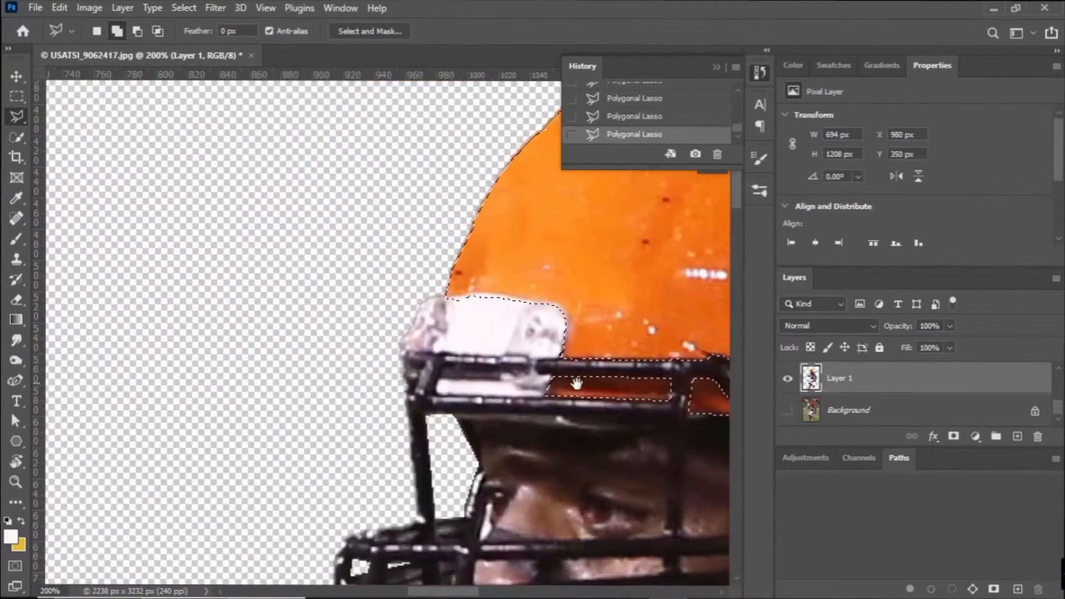
{"action": "left_click_drag", "start_coordinate": [415, 527], "coordinate": [249, 111]}
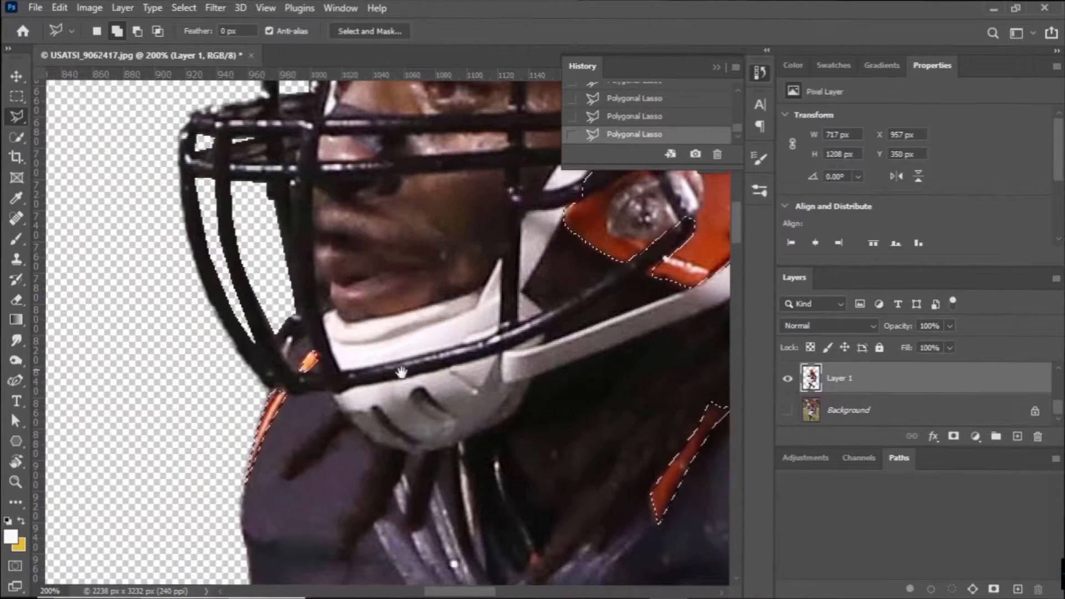
Outline the orange sleeve cuff trim around the armpit with the Polygonal Lasso and add it to the selection.
{"action": "left_click_drag", "start_coordinate": [469, 408], "coordinate": [126, 352]}
{"action": "key", "text": "ctrl+minus"}
{"action": "key", "text": "ctrl+minus"}
{"action": "key", "text": "ctrl+minus"}
{"action": "key", "text": "ctrl+minus"}
{"action": "key", "text": "ctrl+minus"}
{"action": "key", "text": "ctrl+equal"}
{"action": "key", "text": "ctrl+equal"}
{"action": "key", "text": "ctrl+equal"}
{"action": "key", "text": "ctrl+equal"}
{"action": "left_click_drag", "start_coordinate": [353, 536], "coordinate": [375, 374]}
{"action": "left_click_drag", "start_coordinate": [598, 432], "coordinate": [395, 406]}
{"action": "left_click", "coordinate": [350, 409]}
{"action": "left_click", "coordinate": [329, 408]}
{"action": "left_click", "coordinate": [308, 399]}
{"action": "left_click", "coordinate": [291, 382]}
{"action": "left_click", "coordinate": [280, 363]}
{"action": "left_click", "coordinate": [278, 347]}
{"action": "left_click", "coordinate": [286, 331]}
{"action": "double_click", "coordinate": [298, 316]}
Trace the folded white and orange edges of the first 5 on the jersey front and add them to the selection.
{"action": "mouse_move", "coordinate": [307, 397]}
{"action": "left_mouse_down"}
{"action": "mouse_move", "coordinate": [261, 487]}
{"action": "mouse_move", "coordinate": [642, 148]}
{"action": "left_mouse_up"}
{"action": "left_click", "coordinate": [442, 323]}
{"action": "left_click", "coordinate": [443, 313]}
{"action": "left_click", "coordinate": [434, 290]}
{"action": "left_click", "coordinate": [428, 265]}
{"action": "left_click", "coordinate": [416, 258]}
{"action": "left_click", "coordinate": [392, 259]}
{"action": "left_click", "coordinate": [382, 224]}
{"action": "left_click", "coordinate": [390, 264]}
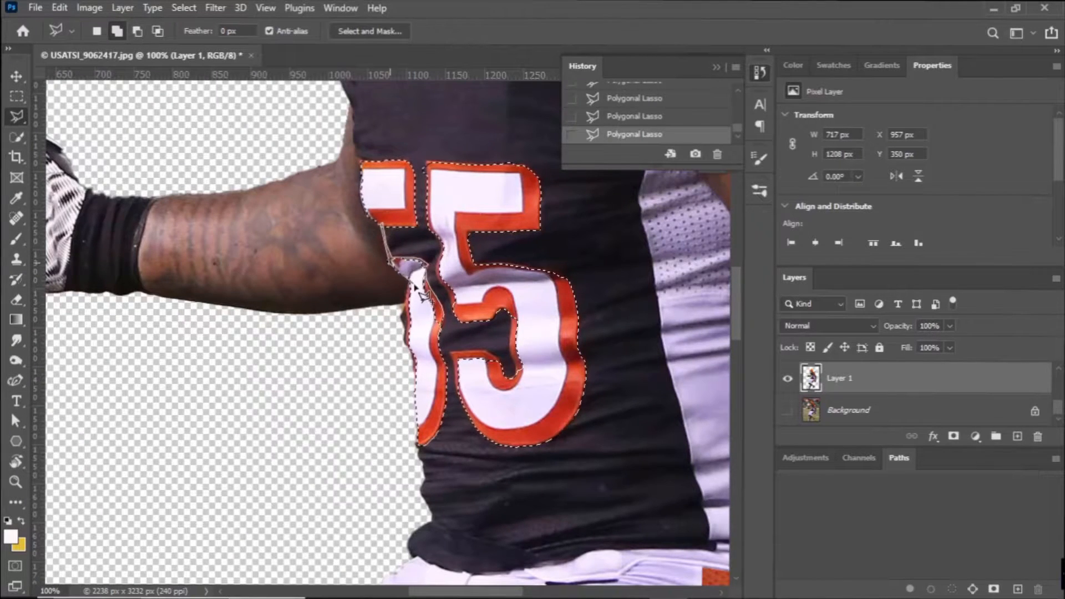
{"action": "scroll", "coordinate": [415, 284], "scroll_direction": "up", "scroll_amount": 3}
{"action": "left_click", "coordinate": [477, 355]}
{"action": "left_click", "coordinate": [466, 455]}
{"action": "left_click", "coordinate": [490, 484]}
{"action": "left_click", "coordinate": [500, 503]}
{"action": "left_click", "coordinate": [499, 547]}
{"action": "left_click", "coordinate": [518, 580]}
{"action": "left_click", "coordinate": [557, 415]}
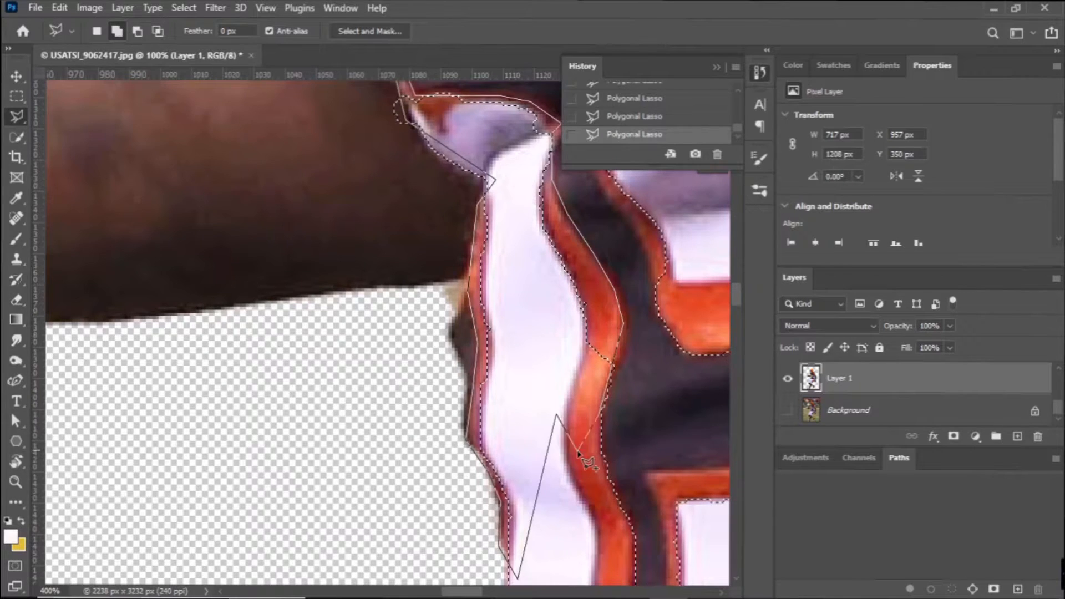
{"action": "left_click", "coordinate": [578, 454], "text": "ctrl"}
{"action": "scroll", "coordinate": [578, 454], "scroll_direction": "right", "scroll_amount": 3}
{"action": "left_click", "coordinate": [436, 311]}
{"action": "left_click", "coordinate": [435, 273]}
{"action": "left_click", "coordinate": [412, 221]}
{"action": "left_click", "coordinate": [387, 190]}
{"action": "scroll", "coordinate": [386, 191], "scroll_direction": "up", "scroll_amount": 3}
{"action": "left_click", "coordinate": [373, 355]}
Add the second 5's upper edge to the selection and subtract the dark sliver beside its vertical edge.
{"action": "scroll", "coordinate": [388, 283], "scroll_direction": "up", "scroll_amount": 6}
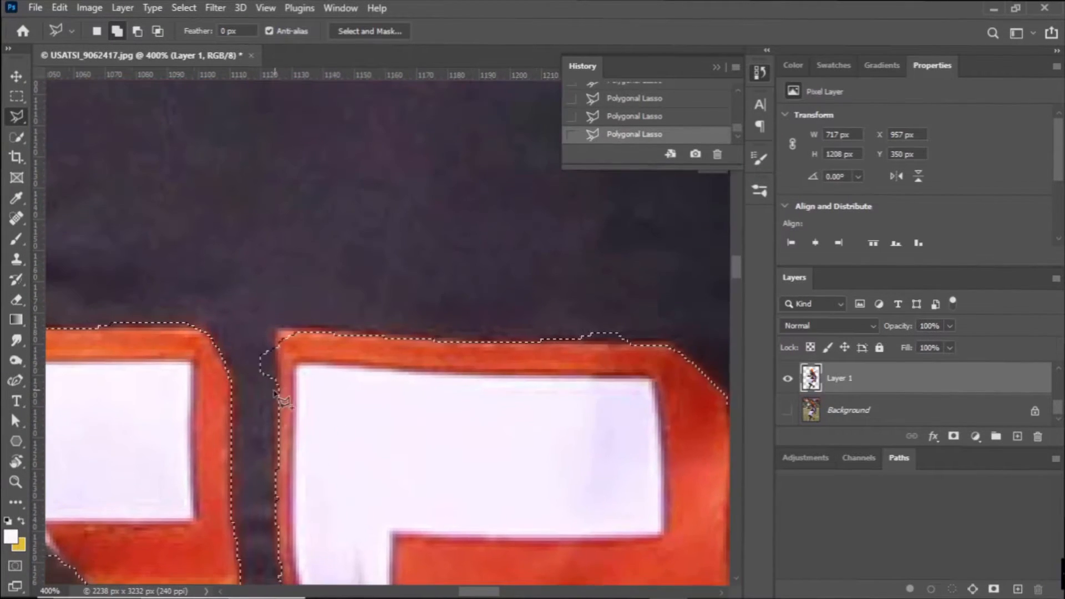
{"action": "left_click", "coordinate": [275, 332]}
{"action": "left_click", "coordinate": [304, 330]}
{"action": "double_click", "coordinate": [672, 344]}
{"action": "left_click", "coordinate": [138, 31]}
{"action": "left_click", "coordinate": [279, 330]}
{"action": "left_click", "coordinate": [279, 469]}
{"action": "double_click", "coordinate": [259, 382]}
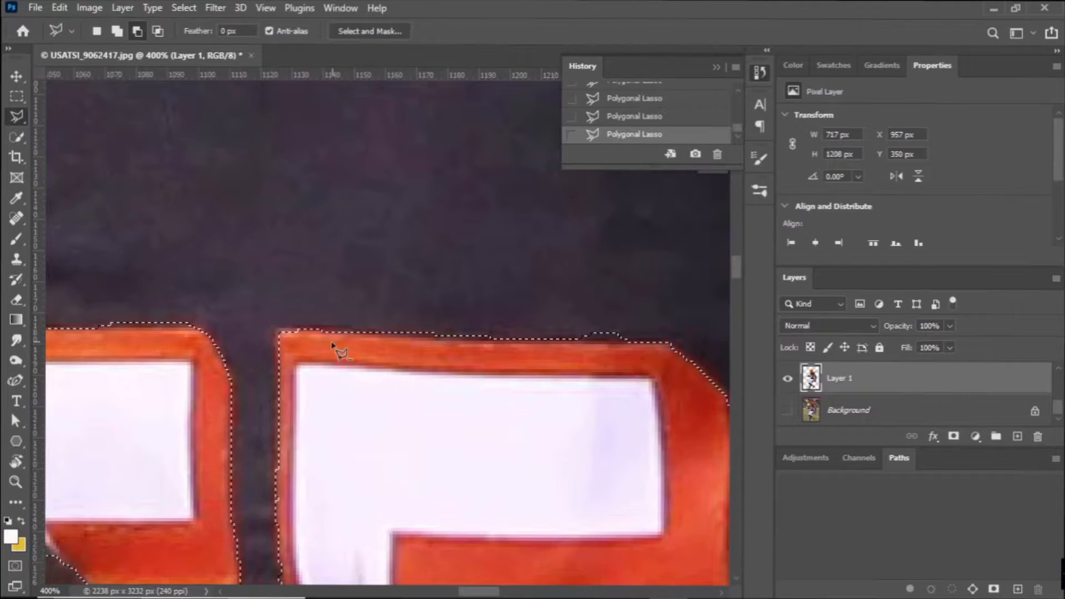
Subtract the dark slivers along the second 5's top edge and the stray area below it from the selection.
{"action": "left_click_drag", "start_coordinate": [650, 362], "coordinate": [566, 357]}
{"action": "left_click", "coordinate": [567, 341]}
{"action": "left_click", "coordinate": [483, 338]}
{"action": "double_click", "coordinate": [527, 318]}
{"action": "left_click_drag", "start_coordinate": [715, 575], "coordinate": [556, 204]}
{"action": "left_click", "coordinate": [201, 268]}
{"action": "left_click", "coordinate": [199, 232]}
{"action": "double_click", "coordinate": [321, 243]}
Switch the Polygonal Lasso back to adding and trace the missing part of the second 5's bowl into the selection.
{"action": "left_click_drag", "start_coordinate": [601, 397], "coordinate": [403, 136]}
{"action": "left_click", "coordinate": [117, 31]}
{"action": "left_click", "coordinate": [178, 303]}
{"action": "left_click", "coordinate": [178, 331]}
{"action": "left_click", "coordinate": [171, 383]}
{"action": "left_click", "coordinate": [170, 428]}
{"action": "left_click", "coordinate": [187, 489]}
{"action": "left_click", "coordinate": [200, 548]}
{"action": "left_click", "coordinate": [304, 580]}
{"action": "double_click", "coordinate": [266, 176]}
Outline the lower end of the second 5's bowl and add it to the selection.
{"action": "left_click_drag", "start_coordinate": [183, 355], "coordinate": [464, 260]}
{"action": "left_click", "coordinate": [209, 354]}
{"action": "left_click", "coordinate": [333, 350]}
{"action": "left_click", "coordinate": [357, 353]}
{"action": "left_click", "coordinate": [409, 384]}
{"action": "left_click", "coordinate": [427, 507]}
{"action": "left_click", "coordinate": [407, 546]}
{"action": "left_click", "coordinate": [275, 564]}
{"action": "left_click", "coordinate": [239, 488]}
{"action": "double_click", "coordinate": [235, 384]}
{"action": "left_click_drag", "start_coordinate": [342, 437], "coordinate": [294, 390]}
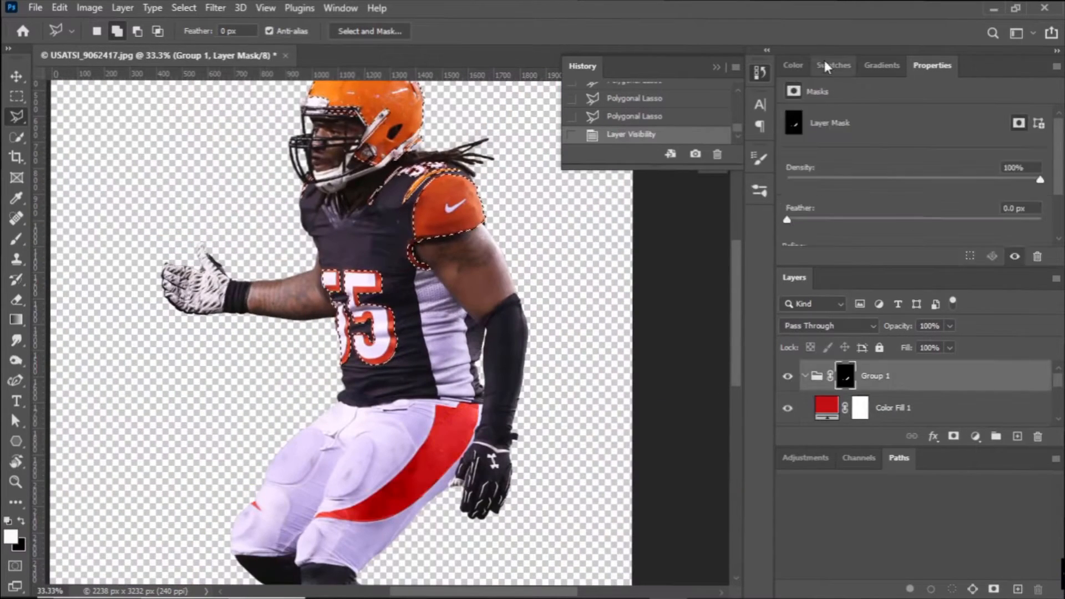
Fill the selected uniform parts with white on the Group 1 layer mask and deselect.
{"action": "left_click", "coordinate": [793, 65]}
{"action": "key", "text": "alt+BackSpace"}
{"action": "key", "text": "ctrl+d"}
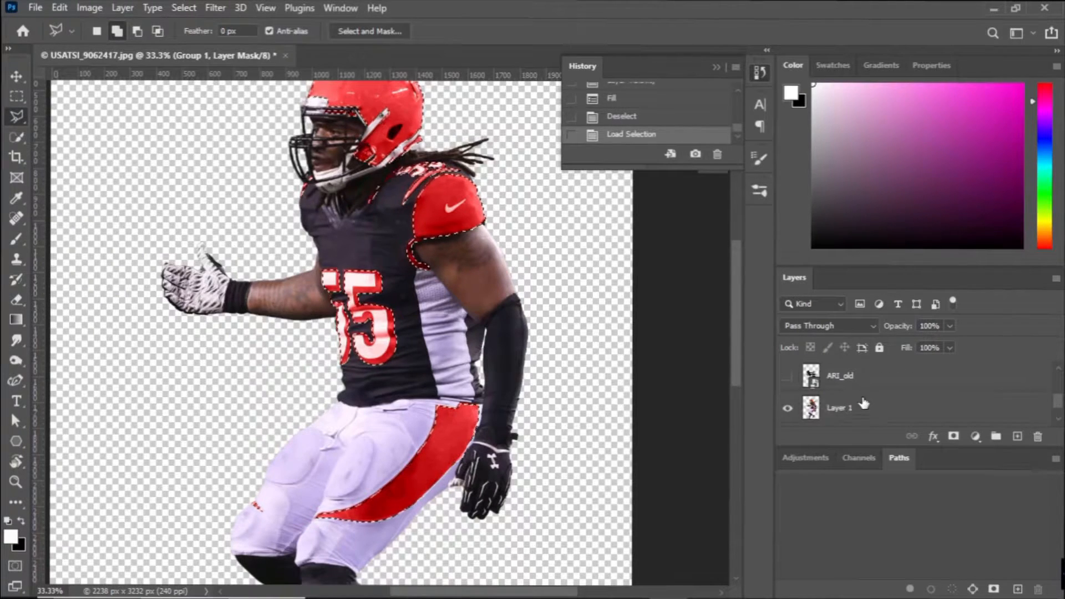
Add a Hue/Saturation adjustment layer above Layer 1 for the loaded uniform selection and set its saturation to -100.
{"action": "left_click", "coordinate": [184, 8]}
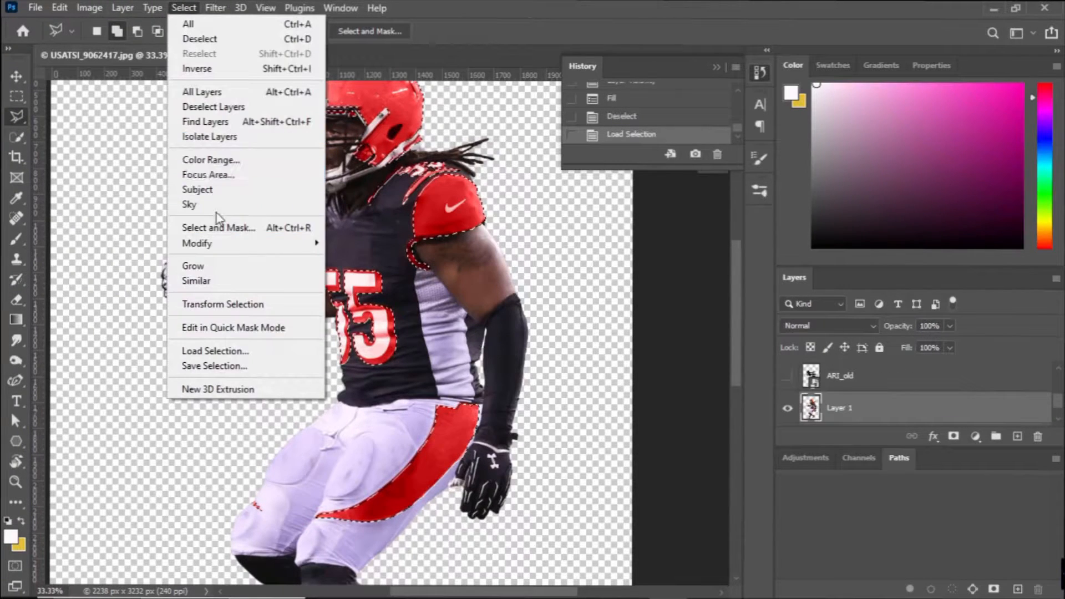
{"action": "mouse_move", "coordinate": [122, 8]}
{"action": "mouse_move", "coordinate": [211, 215]}
{"action": "left_click", "coordinate": [369, 297]}
{"action": "left_click_drag", "start_coordinate": [1041, 208], "coordinate": [787, 208]}
{"action": "scroll", "coordinate": [488, 247], "scroll_direction": "up", "scroll_amount": 2}
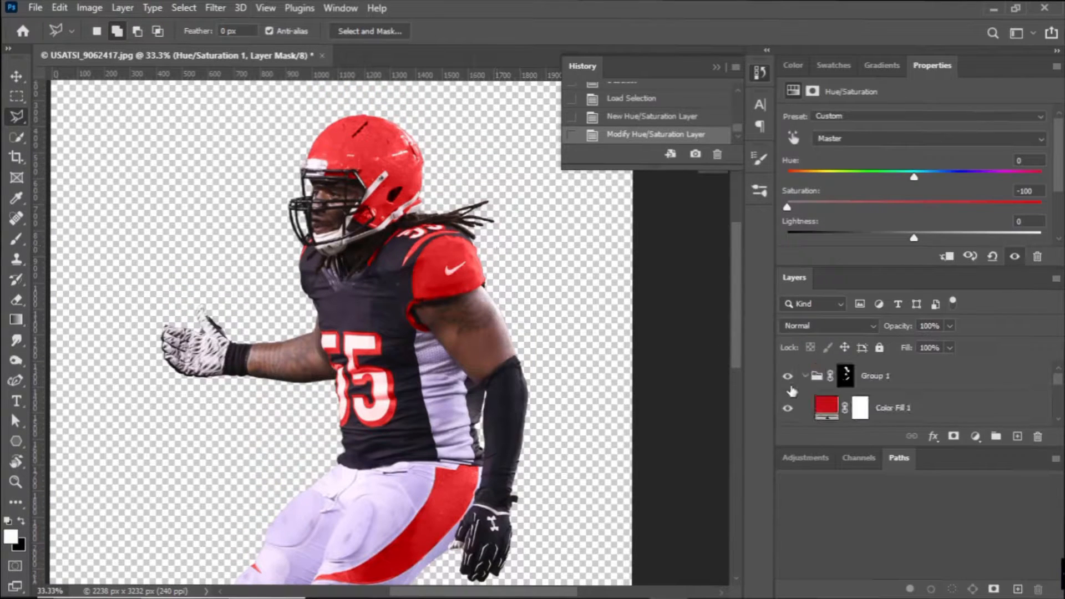
Paint the red off the helmet on the Group 1 mask with a soft 480 px brush.
{"action": "key", "text": "b"}
{"action": "left_click", "coordinate": [114, 31]}
{"action": "type", "text": "480"}
{"action": "mouse_move", "coordinate": [309, 158]}
{"action": "left_mouse_down"}
{"action": "mouse_move", "coordinate": [406, 154]}
{"action": "mouse_move", "coordinate": [397, 166]}
{"action": "left_mouse_up"}
{"action": "left_click_drag", "start_coordinate": [394, 172], "coordinate": [381, 187]}
{"action": "left_click", "coordinate": [381, 187]}
{"action": "left_click", "coordinate": [380, 179]}
Show the ARI_old logo layer and move it above Group 1.
{"action": "scroll", "coordinate": [895, 382], "scroll_direction": "down", "scroll_amount": 1}
{"action": "left_click", "coordinate": [893, 407]}
{"action": "scroll", "coordinate": [832, 390], "scroll_direction": "down", "scroll_amount": 1}
{"action": "left_click", "coordinate": [789, 409]}
{"action": "left_click_drag", "start_coordinate": [866, 417], "coordinate": [881, 358]}
{"action": "scroll", "coordinate": [877, 370], "scroll_direction": "down", "scroll_amount": 2}
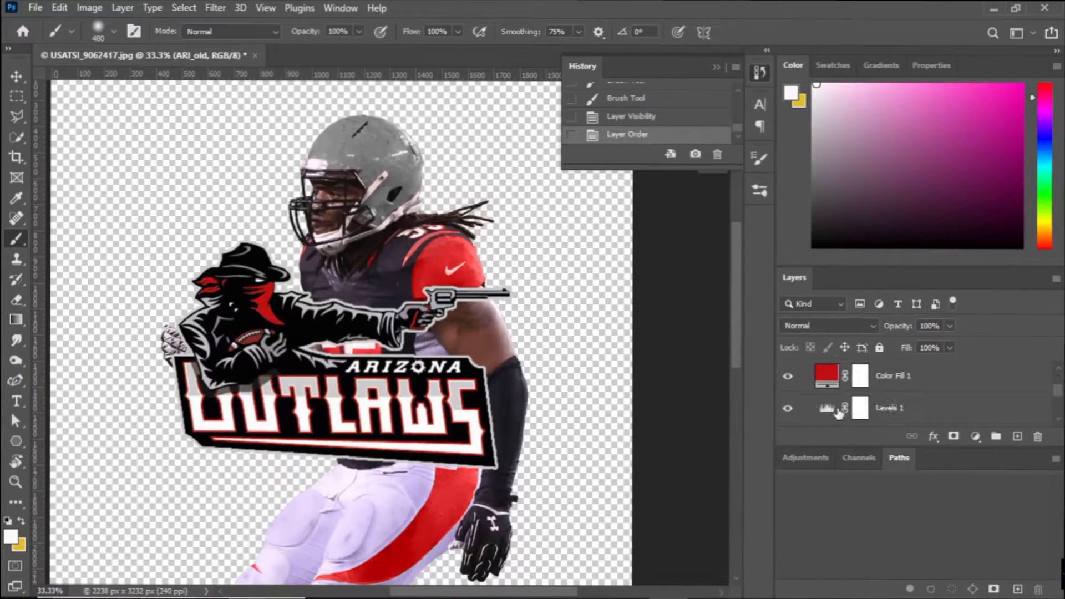
Darken the midtones of the Levels 1 adjustment, compare it on and off, and hide Group 1.
{"action": "left_click", "coordinate": [837, 412]}
{"action": "left_click_drag", "start_coordinate": [926, 231], "coordinate": [965, 233]}
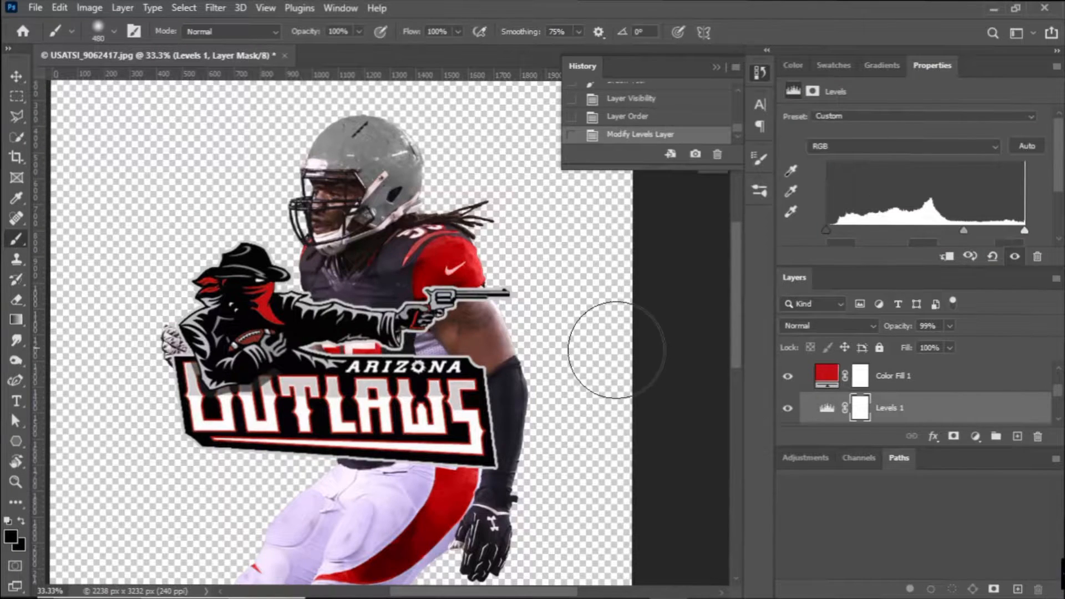
{"action": "double_click", "coordinate": [787, 408]}
{"action": "left_click", "coordinate": [787, 378]}
{"action": "scroll", "coordinate": [783, 381], "scroll_direction": "down", "scroll_amount": 2}
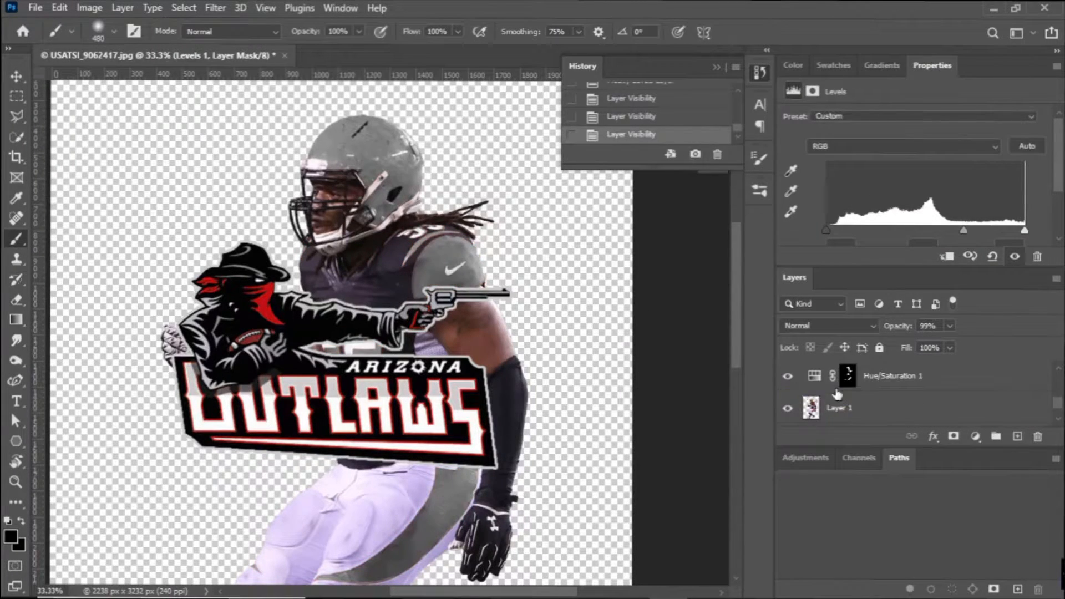
Smudge the Hue/Saturation 1 mask on the helmet beside the face-mask attachment.
{"action": "left_click", "coordinate": [848, 375]}
{"action": "left_click", "coordinate": [16, 339]}
{"action": "left_click_drag", "start_coordinate": [384, 182], "coordinate": [388, 172]}
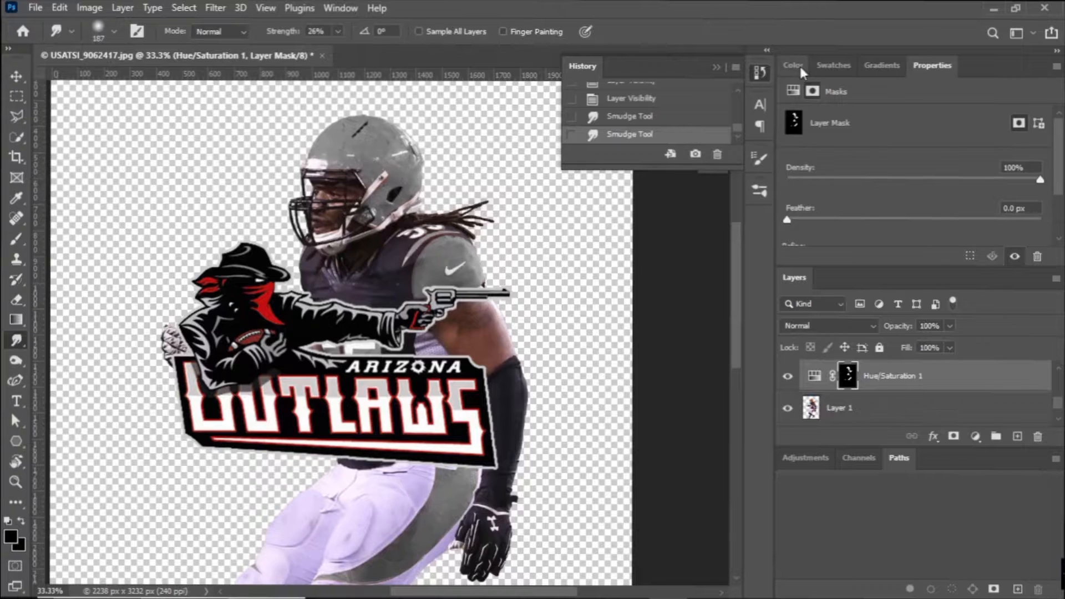
Paint white with a 39 px brush on the Hue/Saturation 1 mask over the colored remnants around the helmet's face-mask attachment.
{"action": "left_click", "coordinate": [797, 66]}
{"action": "left_click_drag", "start_coordinate": [822, 95], "coordinate": [788, 49]}
{"action": "key", "text": "b"}
{"action": "left_click", "coordinate": [114, 32]}
{"action": "left_click", "coordinate": [387, 178]}
{"action": "left_click_drag", "start_coordinate": [384, 179], "coordinate": [377, 188]}
{"action": "left_click_drag", "start_coordinate": [378, 187], "coordinate": [370, 195]}
{"action": "left_click_drag", "start_coordinate": [383, 176], "coordinate": [373, 189]}
{"action": "left_click_drag", "start_coordinate": [369, 179], "coordinate": [365, 171]}
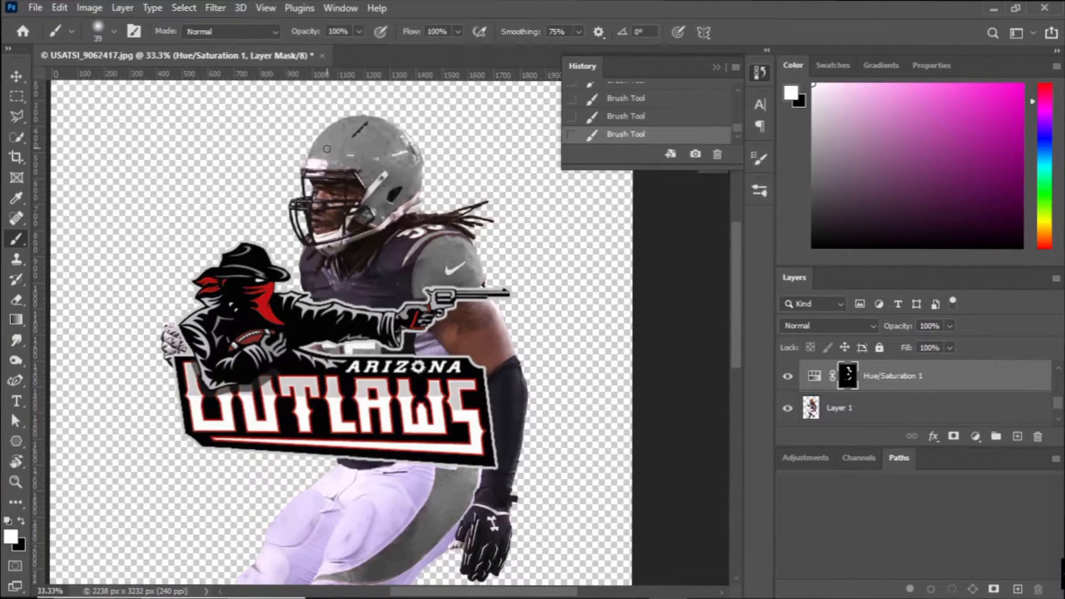
Hide the ARI_old logo and touch up the Hue/Saturation 1 mask at the pants stripe's edge near the wrist.
{"action": "left_click_drag", "start_coordinate": [411, 393], "coordinate": [300, 65]}
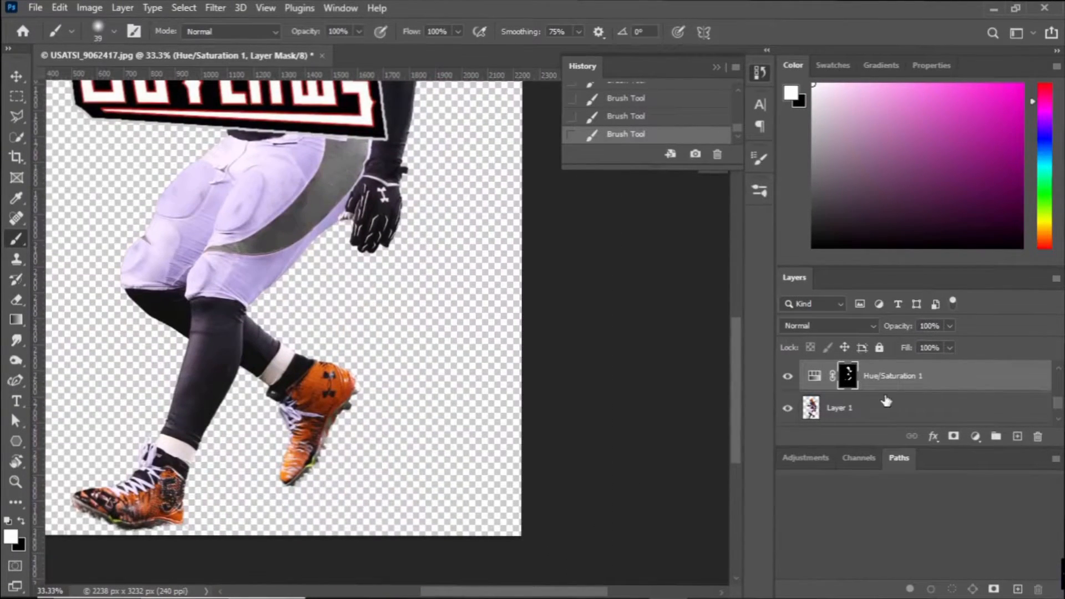
{"action": "scroll", "coordinate": [866, 416], "scroll_direction": "up", "scroll_amount": 2}
{"action": "left_click", "coordinate": [788, 376]}
{"action": "scroll", "coordinate": [413, 283], "scroll_direction": "up", "scroll_amount": 5}
{"action": "left_click", "coordinate": [359, 237]}
{"action": "scroll", "coordinate": [315, 373], "scroll_direction": "down", "scroll_amount": 4}
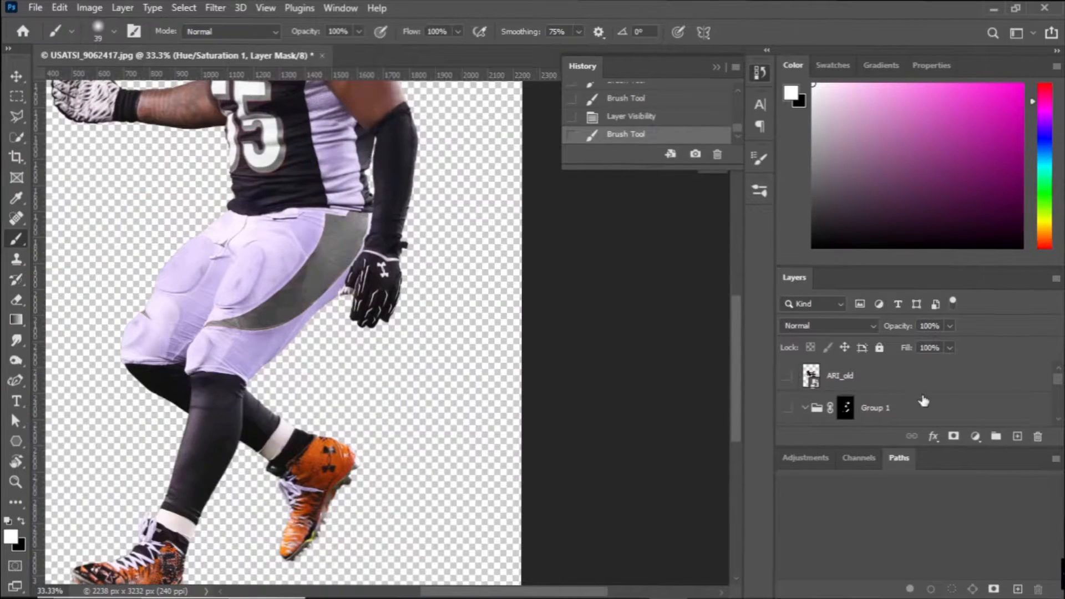
Duplicate the Hue/Saturation 1 layer and fill the copy's mask with black.
{"action": "scroll", "coordinate": [924, 400], "scroll_direction": "down", "scroll_amount": 2}
{"action": "key", "text": "ctrl+j"}
{"action": "key", "text": "x"}
{"action": "key", "text": "alt+BackSpace"}
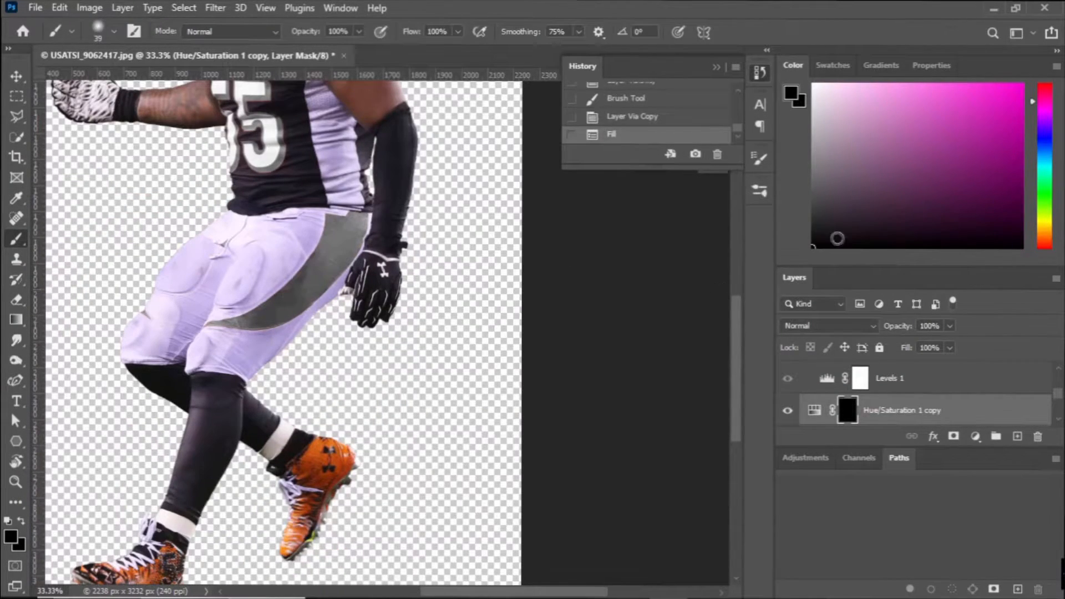
Paint white with an 81 px brush over the rear shoe on the Hue/Saturation 1 copy mask.
{"action": "left_click", "coordinate": [814, 85]}
{"action": "left_click", "coordinate": [99, 29]}
{"action": "left_click_drag", "start_coordinate": [113, 81], "coordinate": [127, 81]}
{"action": "left_click_drag", "start_coordinate": [287, 549], "coordinate": [304, 493]}
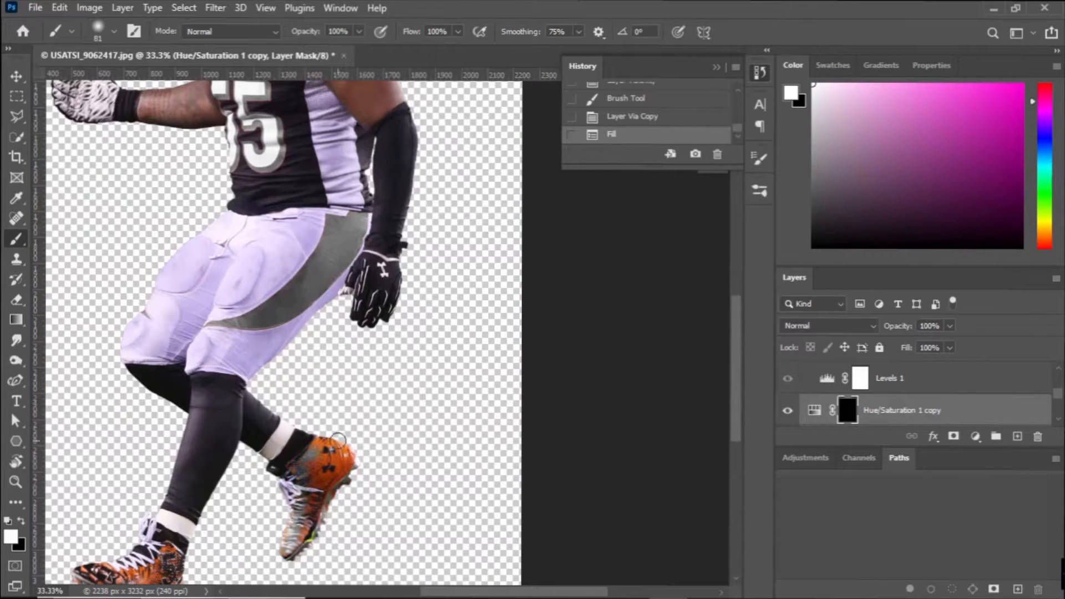
{"action": "left_click_drag", "start_coordinate": [342, 436], "coordinate": [352, 447]}
Enlarge the brush to 193 px and paint the rest of both shoes white on the Hue/Saturation 1 copy mask.
{"action": "left_click", "coordinate": [94, 8]}
{"action": "left_click", "coordinate": [94, 8]}
{"action": "left_click", "coordinate": [106, 31]}
{"action": "mouse_move", "coordinate": [128, 82]}
{"action": "left_mouse_down"}
{"action": "mouse_move", "coordinate": [182, 83]}
{"action": "mouse_move", "coordinate": [145, 83]}
{"action": "left_mouse_up"}
{"action": "mouse_move", "coordinate": [311, 555]}
{"action": "left_mouse_down"}
{"action": "mouse_move", "coordinate": [362, 430]}
{"action": "mouse_move", "coordinate": [273, 566]}
{"action": "left_mouse_up"}
{"action": "left_click_drag", "start_coordinate": [300, 473], "coordinate": [316, 452]}
{"action": "key", "text": "ctrl+minus"}
{"action": "mouse_move", "coordinate": [219, 493]}
{"action": "left_mouse_down"}
{"action": "mouse_move", "coordinate": [263, 523]}
{"action": "mouse_move", "coordinate": [223, 498]}
{"action": "left_mouse_up"}
Set the Yellows hue of the Hue/Saturation 1 copy adjustment to -94.
{"action": "double_click", "coordinate": [814, 410]}
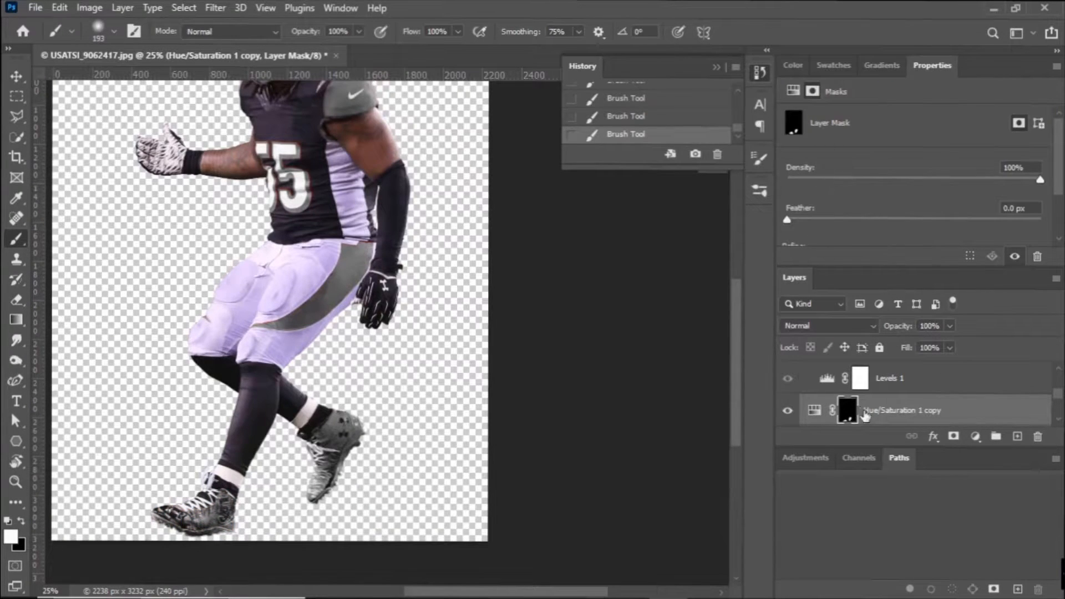
{"action": "left_click", "coordinate": [888, 138]}
{"action": "left_click", "coordinate": [843, 162]}
{"action": "left_click_drag", "start_coordinate": [914, 177], "coordinate": [831, 178]}
Show Group 1 and set the Reds of the Hue/Saturation 1 copy adjustment to hue -12 and saturation +25.
{"action": "scroll", "coordinate": [911, 385], "scroll_direction": "up", "scroll_amount": 3}
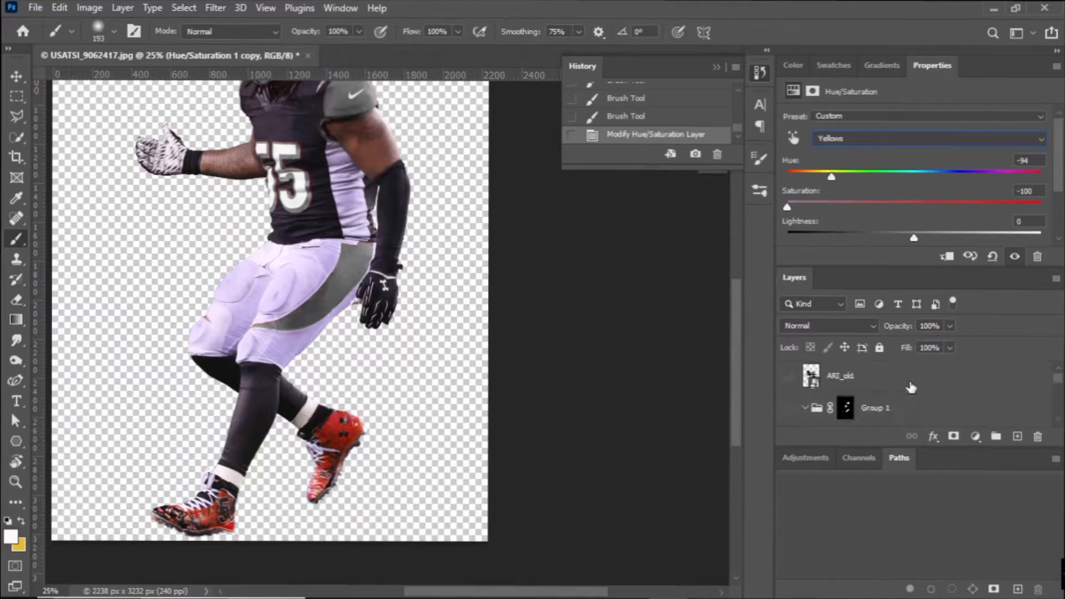
{"action": "left_click", "coordinate": [788, 408]}
{"action": "scroll", "coordinate": [888, 399], "scroll_direction": "down", "scroll_amount": 2}
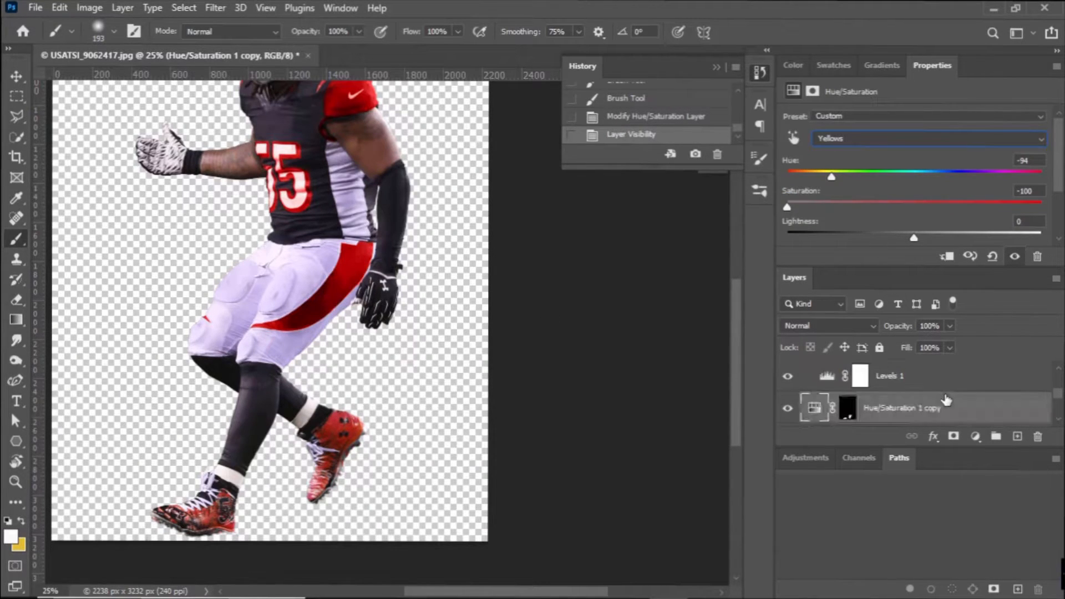
{"action": "left_click", "coordinate": [888, 139]}
{"action": "left_click", "coordinate": [874, 173]}
{"action": "left_click_drag", "start_coordinate": [903, 192], "coordinate": [899, 189]}
{"action": "left_click_drag", "start_coordinate": [914, 207], "coordinate": [951, 208]}
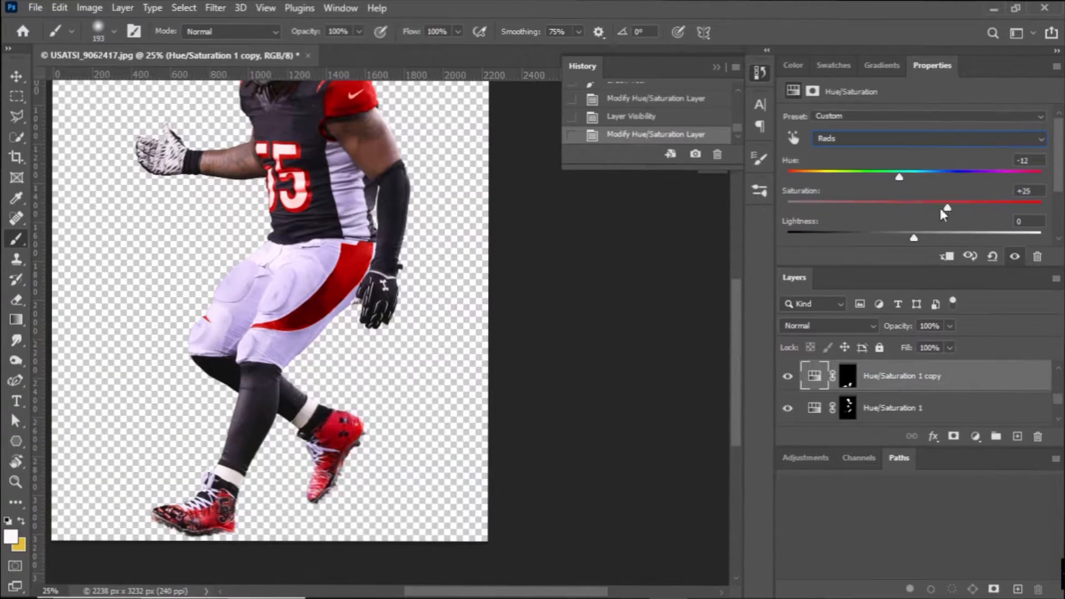
Hide Group 1 and both Hue/Saturation layers so Layer 1 shows its original colors.
{"action": "left_click", "coordinate": [788, 376]}
{"action": "scroll", "coordinate": [789, 408], "scroll_direction": "up", "scroll_amount": 2}
{"action": "left_click", "coordinate": [788, 408]}
{"action": "scroll", "coordinate": [789, 408], "scroll_direction": "up", "scroll_amount": 1}
{"action": "scroll", "coordinate": [790, 407], "scroll_direction": "down", "scroll_amount": 3}
{"action": "left_click", "coordinate": [787, 408]}
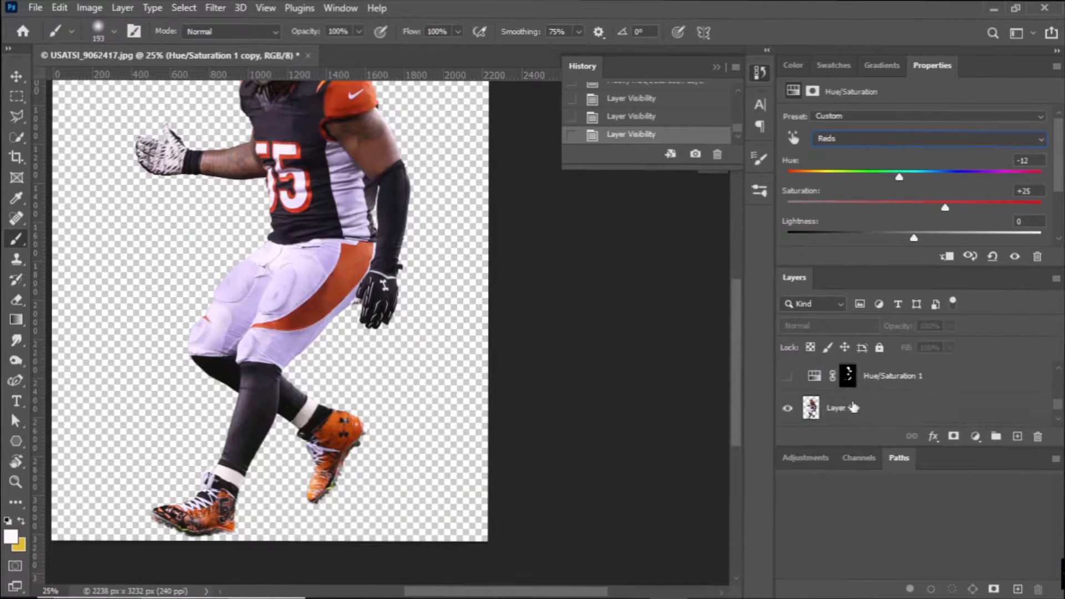
Try to make a Color Range selection on Layer 1 with an adjusted fuzziness.
{"action": "left_click", "coordinate": [849, 405]}
{"action": "left_click", "coordinate": [184, 8]}
{"action": "left_click", "coordinate": [203, 159]}
{"action": "left_click_drag", "start_coordinate": [828, 176], "coordinate": [849, 177]}
{"action": "left_click", "coordinate": [954, 120]}
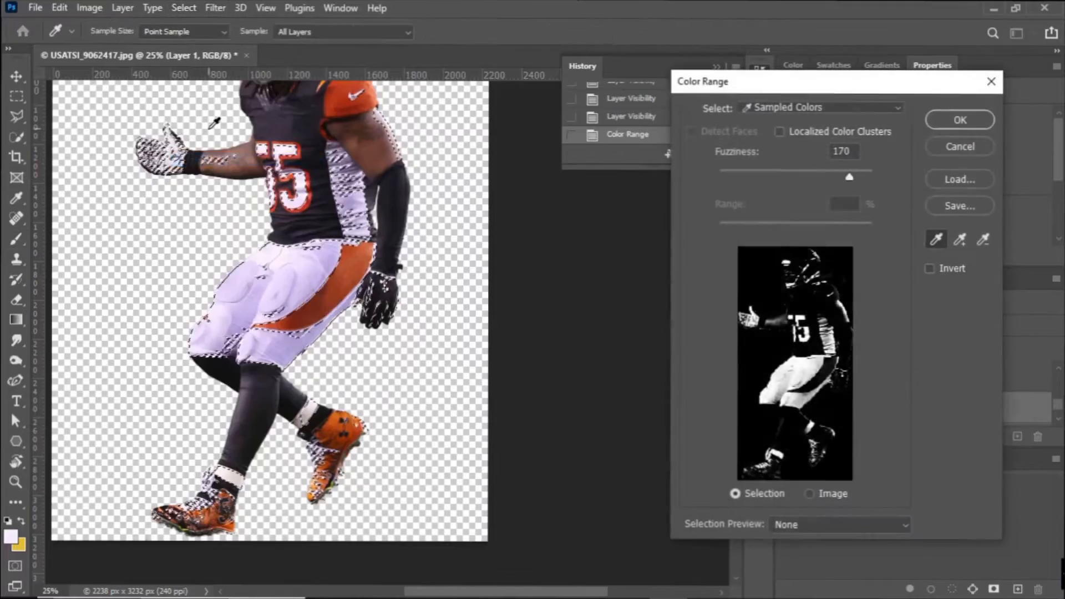
{"action": "key", "text": "ctrl+plus"}
{"action": "key", "text": "ctrl+plus"}
Try another Color Range selection at fuzziness 15 with added and subtracted jersey color samples, and deselect it.
{"action": "left_click_drag", "start_coordinate": [210, 172], "coordinate": [375, 479]}
{"action": "left_click", "coordinate": [960, 240]}
{"action": "left_click", "coordinate": [471, 280]}
{"action": "left_click_drag", "start_coordinate": [849, 177], "coordinate": [731, 177]}
{"action": "left_click", "coordinate": [984, 239]}
{"action": "left_click", "coordinate": [329, 204]}
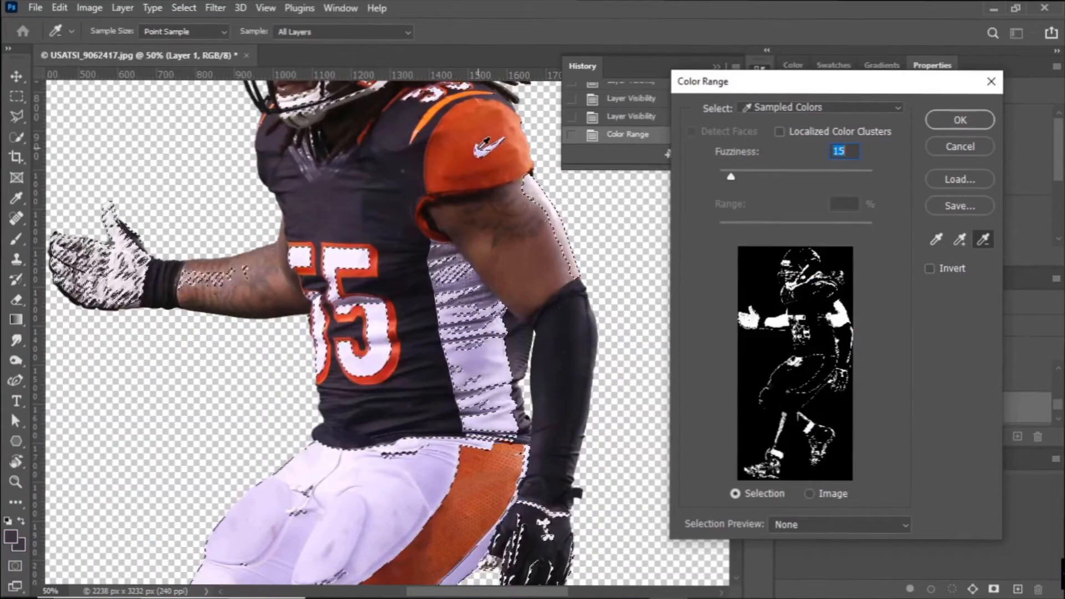
{"action": "left_click", "coordinate": [960, 239]}
{"action": "left_click", "coordinate": [384, 329]}
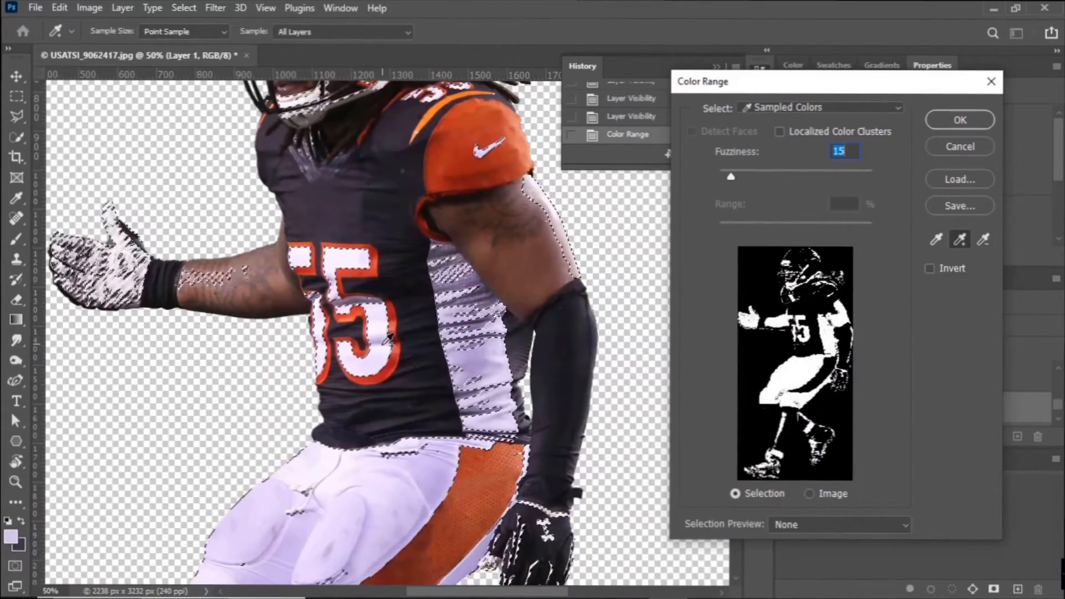
{"action": "left_click", "coordinate": [961, 120]}
{"action": "key", "text": "b"}
{"action": "scroll", "coordinate": [226, 173], "scroll_direction": "up", "scroll_amount": 3}
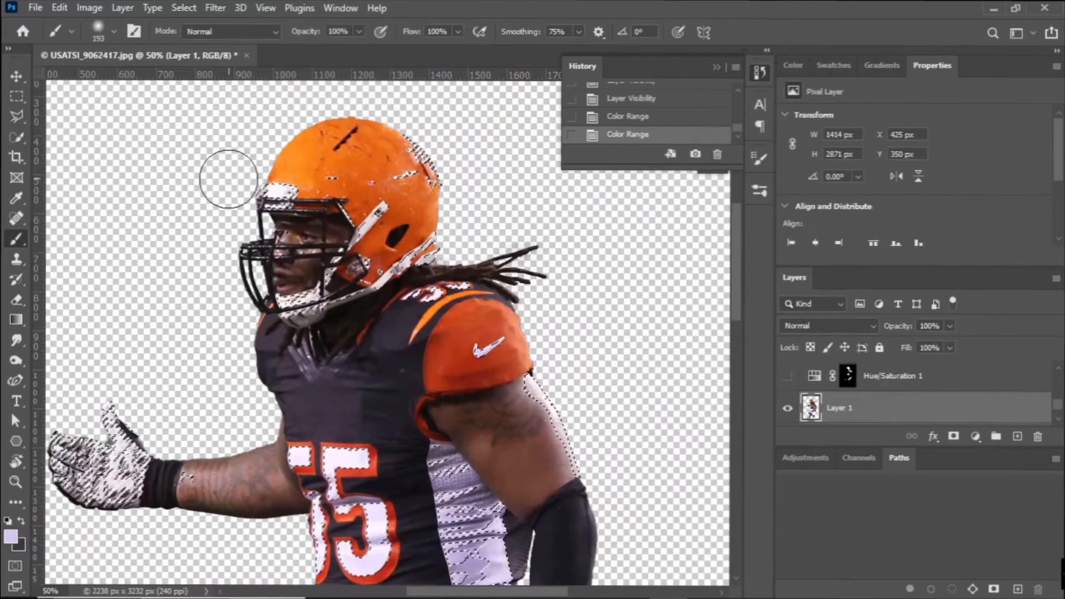
{"action": "key", "text": "ctrl+d"}
Trace the white interior of the second 5 on the jersey front with the Polygonal Lasso.
{"action": "key", "text": "ctrl+plus"}
{"action": "scroll", "coordinate": [523, 357], "scroll_direction": "down", "scroll_amount": 5}
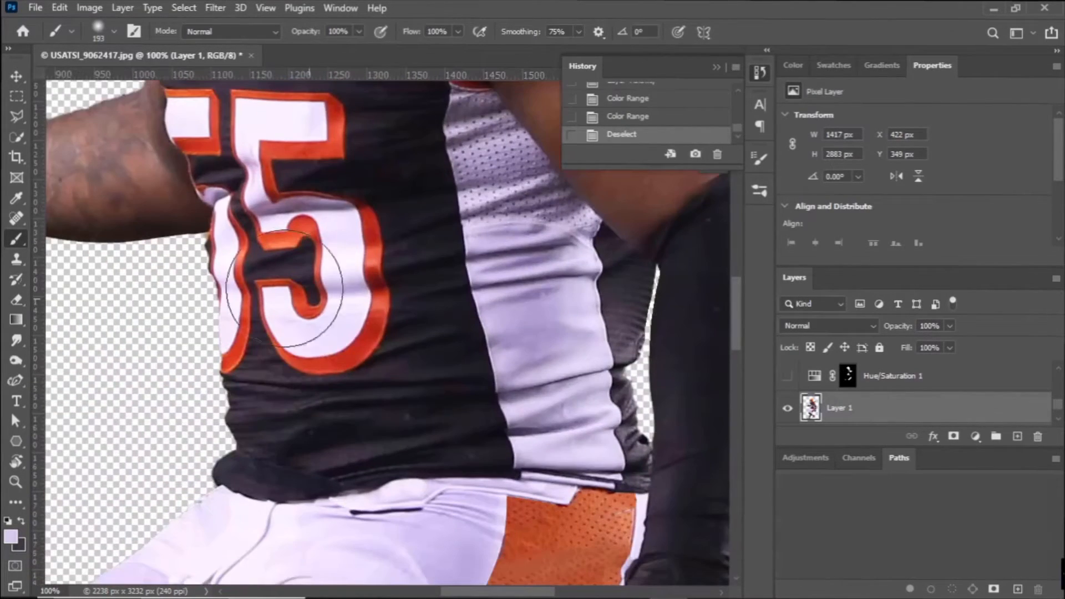
{"action": "key", "text": "l"}
{"action": "key", "text": "ctrl+plus"}
{"action": "left_click", "coordinate": [133, 240]}
{"action": "mouse_move", "coordinate": [196, 257]}
{"action": "left_mouse_down"}
{"action": "mouse_move", "coordinate": [207, 301]}
{"action": "mouse_move", "coordinate": [228, 306]}
{"action": "mouse_move", "coordinate": [267, 267]}
{"action": "left_mouse_up"}
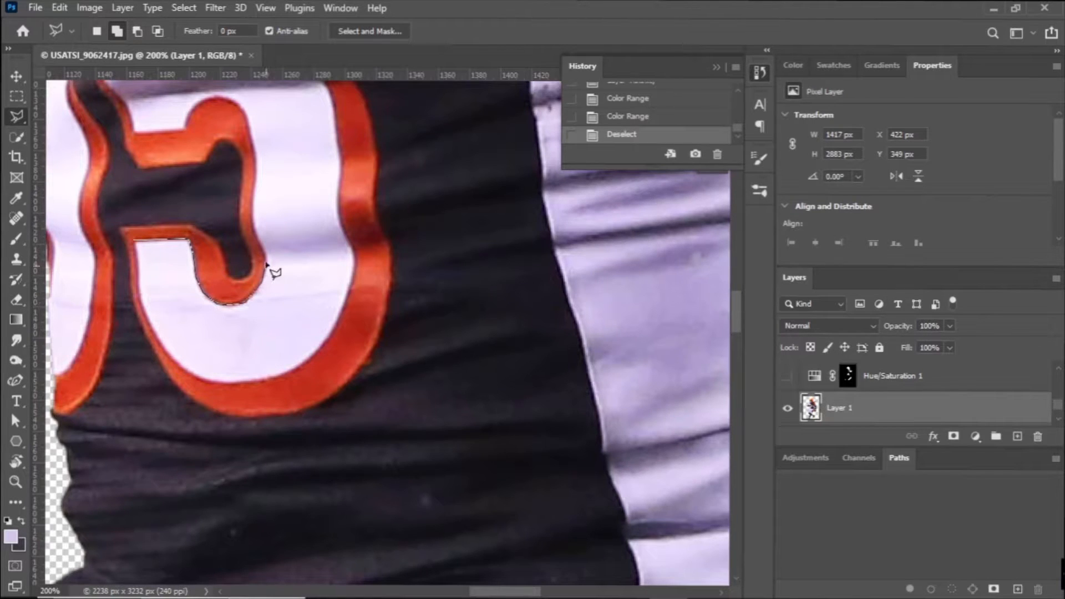
{"action": "mouse_move", "coordinate": [252, 213]}
{"action": "left_mouse_down"}
{"action": "mouse_move", "coordinate": [254, 98]}
{"action": "mouse_move", "coordinate": [260, 253]}
{"action": "mouse_move", "coordinate": [242, 188]}
{"action": "mouse_move", "coordinate": [189, 200]}
{"action": "left_mouse_up"}
{"action": "scroll", "coordinate": [261, 239], "scroll_direction": "up", "scroll_amount": 3}
{"action": "mouse_move", "coordinate": [100, 139]}
{"action": "left_mouse_down"}
{"action": "mouse_move", "coordinate": [108, 356]}
{"action": "mouse_move", "coordinate": [106, 333]}
{"action": "left_mouse_up"}
{"action": "scroll", "coordinate": [108, 355], "scroll_direction": "up", "scroll_amount": 5}
{"action": "mouse_move", "coordinate": [83, 292]}
{"action": "left_mouse_down"}
{"action": "mouse_move", "coordinate": [201, 193]}
{"action": "mouse_move", "coordinate": [186, 193]}
{"action": "mouse_move", "coordinate": [258, 193]}
{"action": "mouse_move", "coordinate": [265, 271]}
{"action": "mouse_move", "coordinate": [129, 271]}
{"action": "mouse_move", "coordinate": [139, 371]}
{"action": "mouse_move", "coordinate": [157, 400]}
{"action": "mouse_move", "coordinate": [215, 384]}
{"action": "mouse_move", "coordinate": [315, 399]}
{"action": "mouse_move", "coordinate": [335, 440]}
{"action": "mouse_move", "coordinate": [341, 567]}
{"action": "mouse_move", "coordinate": [335, 389]}
{"action": "mouse_move", "coordinate": [352, 421]}
{"action": "mouse_move", "coordinate": [335, 495]}
{"action": "mouse_move", "coordinate": [315, 523]}
{"action": "mouse_move", "coordinate": [267, 543]}
{"action": "mouse_move", "coordinate": [201, 543]}
{"action": "mouse_move", "coordinate": [146, 484]}
{"action": "left_mouse_up"}
{"action": "left_click_drag", "start_coordinate": [140, 436], "coordinate": [136, 413]}
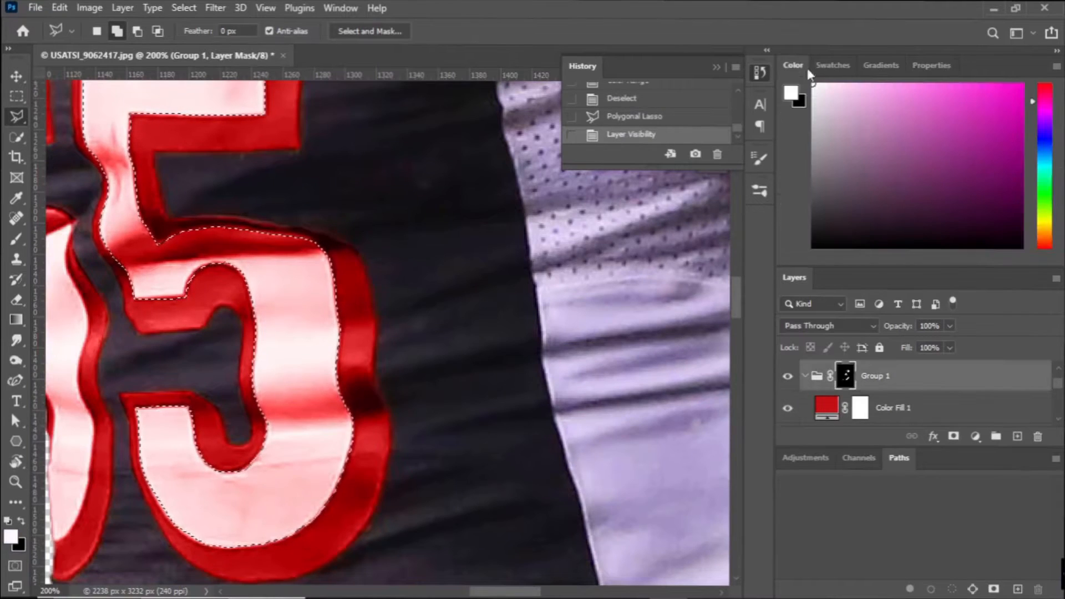
Fill the traced white area with the black foreground color at 100% opacity on the Group 1 mask and deselect.
{"action": "key", "text": "shift+F5"}
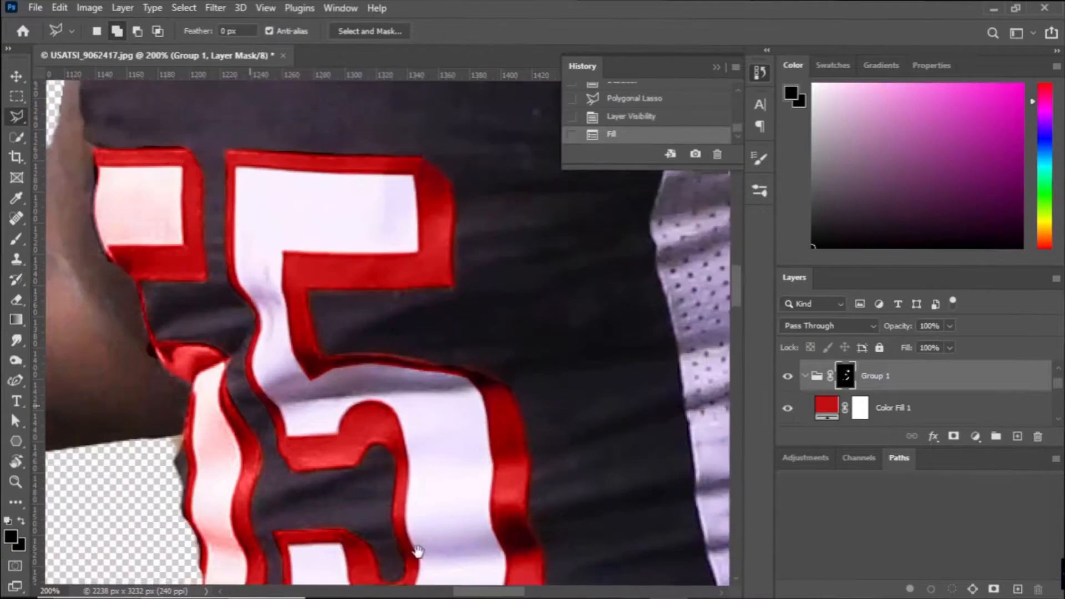
{"action": "key", "text": "ctrl+d"}
{"action": "scroll", "coordinate": [471, 400], "scroll_direction": "down", "scroll_amount": 3}
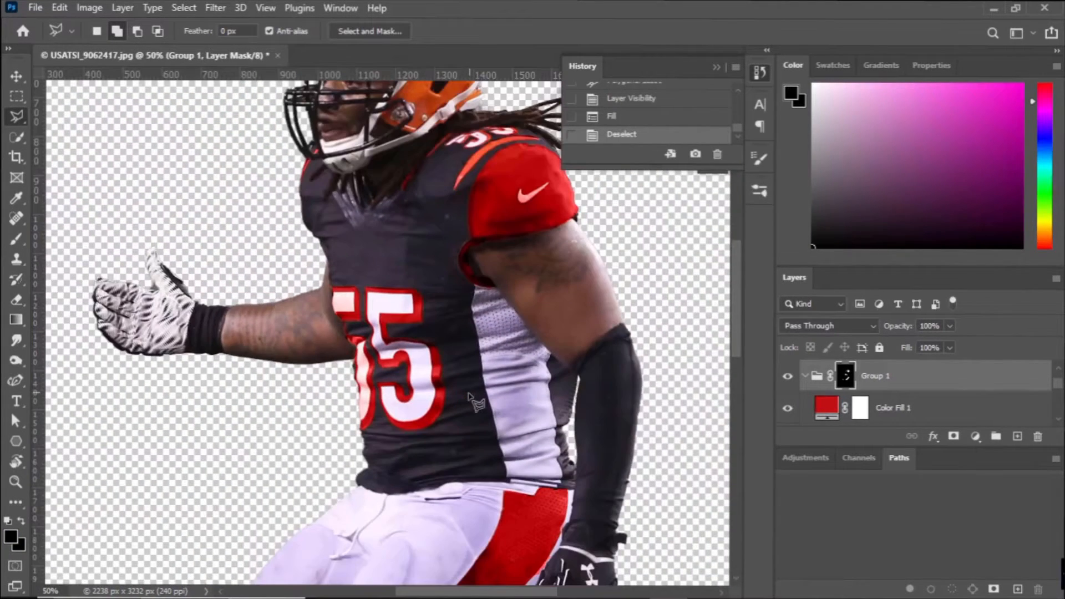
Toggle Group 1's visibility to compare the jersey number with and without the red recoloring.
{"action": "left_click", "coordinate": [791, 376]}
{"action": "left_click", "coordinate": [791, 376]}
{"action": "left_click", "coordinate": [791, 376]}
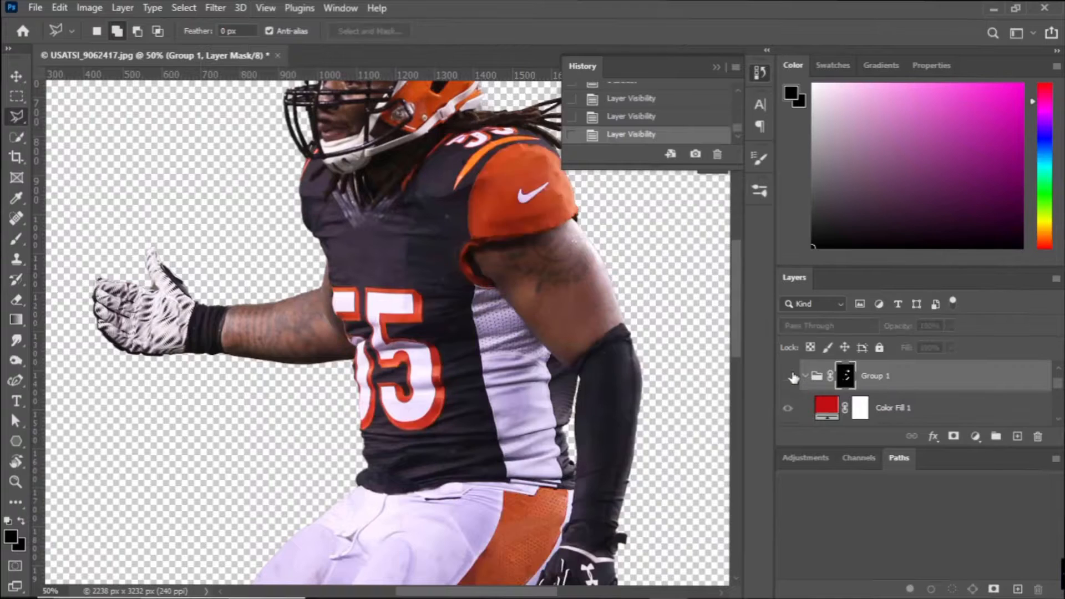
{"action": "left_click", "coordinate": [791, 376]}
Show Hue/Saturation 1 and its copy, and target the Hue/Saturation 1 mask.
{"action": "scroll", "coordinate": [791, 377], "scroll_direction": "down", "scroll_amount": 3}
{"action": "left_click_drag", "start_coordinate": [790, 377], "coordinate": [792, 420]}
{"action": "left_click", "coordinate": [849, 408]}
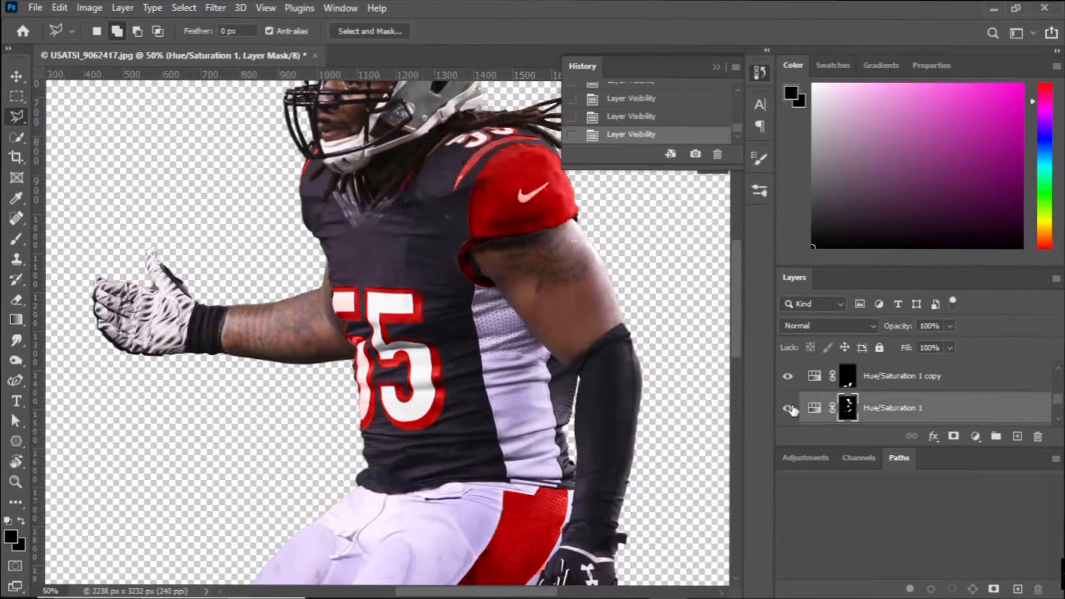
{"action": "key", "text": "b"}
{"action": "left_click", "coordinate": [759, 190]}
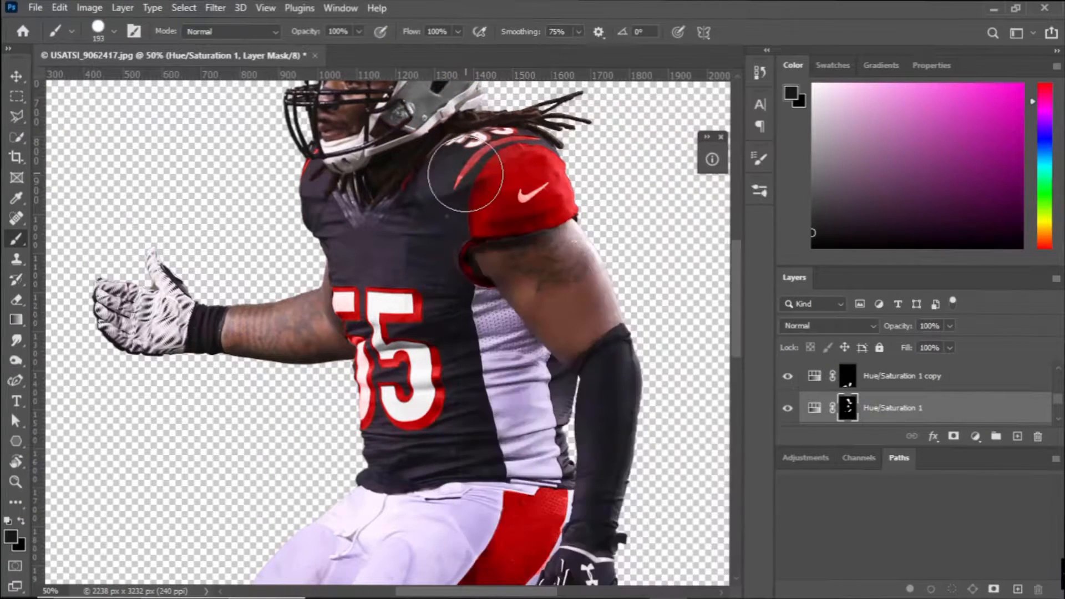
{"action": "left_click_drag", "start_coordinate": [634, 203], "coordinate": [698, 380]}
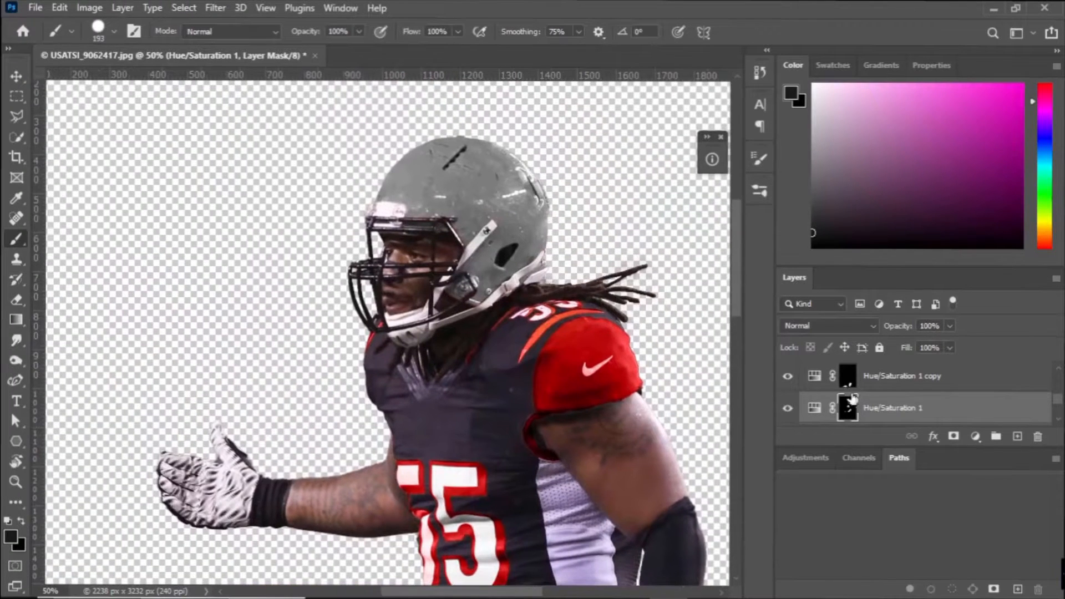
{"action": "left_click", "coordinate": [848, 376]}
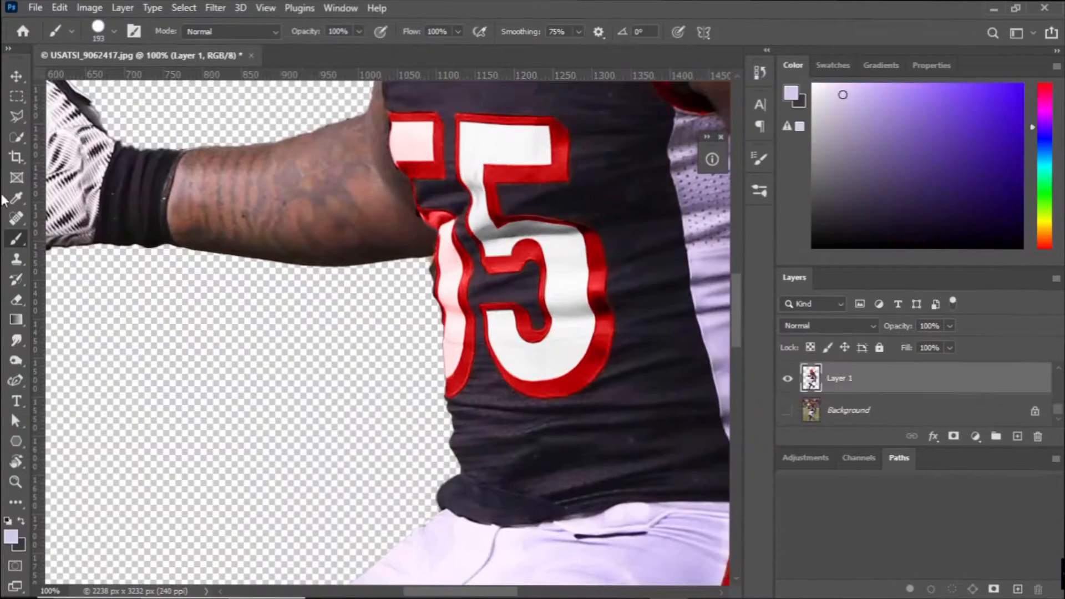
Quick-select the white fill of the first 5 and the Nike swoosh on the sleeve in Layer 1.
{"action": "left_click", "coordinate": [17, 137]}
{"action": "left_click_drag", "start_coordinate": [448, 235], "coordinate": [455, 327]}
{"action": "left_click", "coordinate": [407, 141]}
{"action": "scroll", "coordinate": [407, 141], "scroll_direction": "up", "scroll_amount": 4}
{"action": "left_click_drag", "start_coordinate": [475, 592], "coordinate": [518, 592]}
{"action": "left_click_drag", "start_coordinate": [547, 152], "coordinate": [521, 168]}
{"action": "scroll", "coordinate": [505, 194], "scroll_direction": "up", "scroll_amount": 1}
{"action": "left_click", "coordinate": [501, 227]}
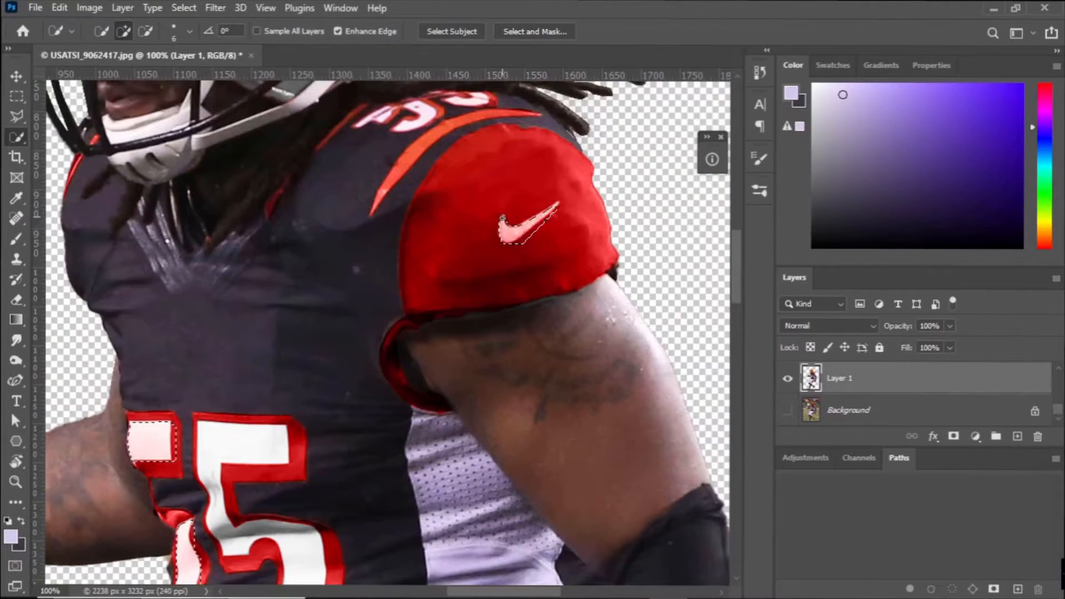
Mask the selected Nike swoosh and jersey number fill out of Group 1's red recoloring, and switch to the Brush tool.
{"action": "scroll", "coordinate": [501, 228], "scroll_direction": "up", "scroll_amount": 3}
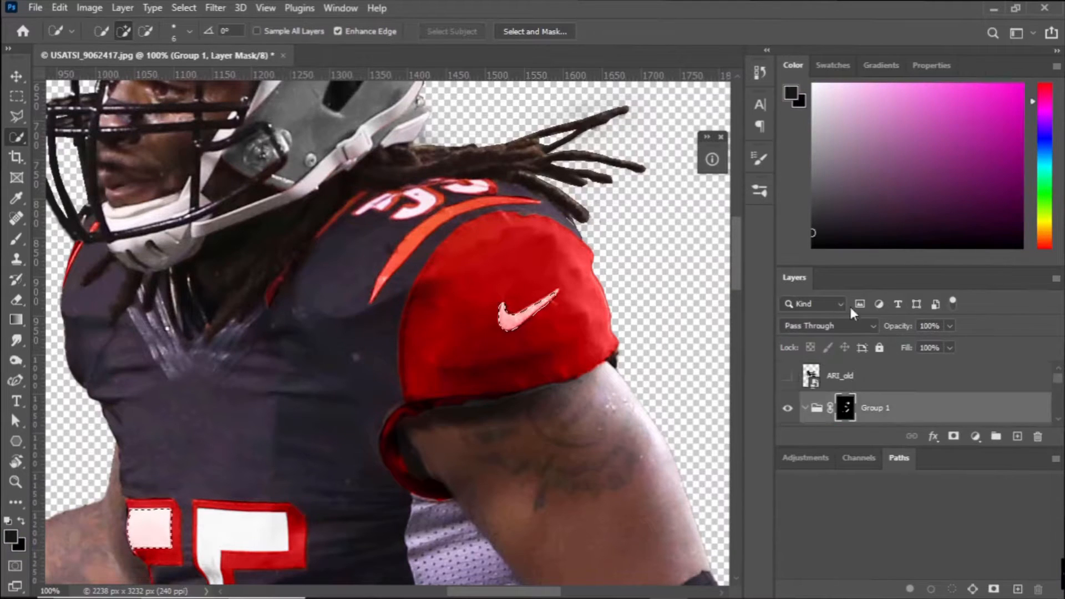
{"action": "key", "text": "b"}
{"action": "scroll", "coordinate": [525, 326], "scroll_direction": "down", "scroll_amount": 10}
{"action": "scroll", "coordinate": [526, 326], "scroll_direction": "left", "scroll_amount": 3}
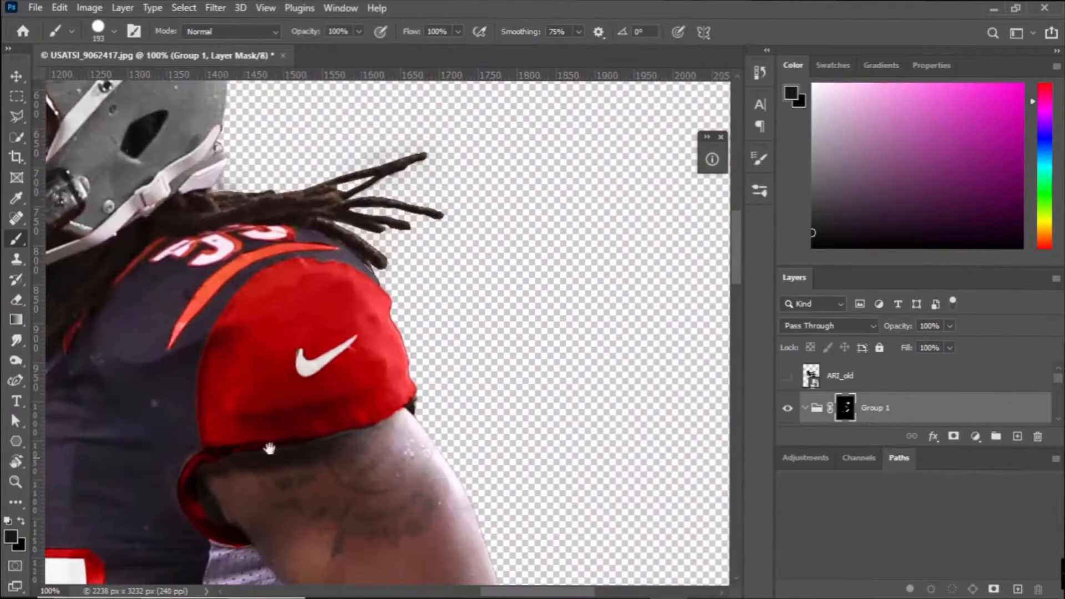
Paint the orange shoulder stripe white on the Group 1 mask with a 9 px brush, undoing the last stroke.
{"action": "key", "text": "x"}
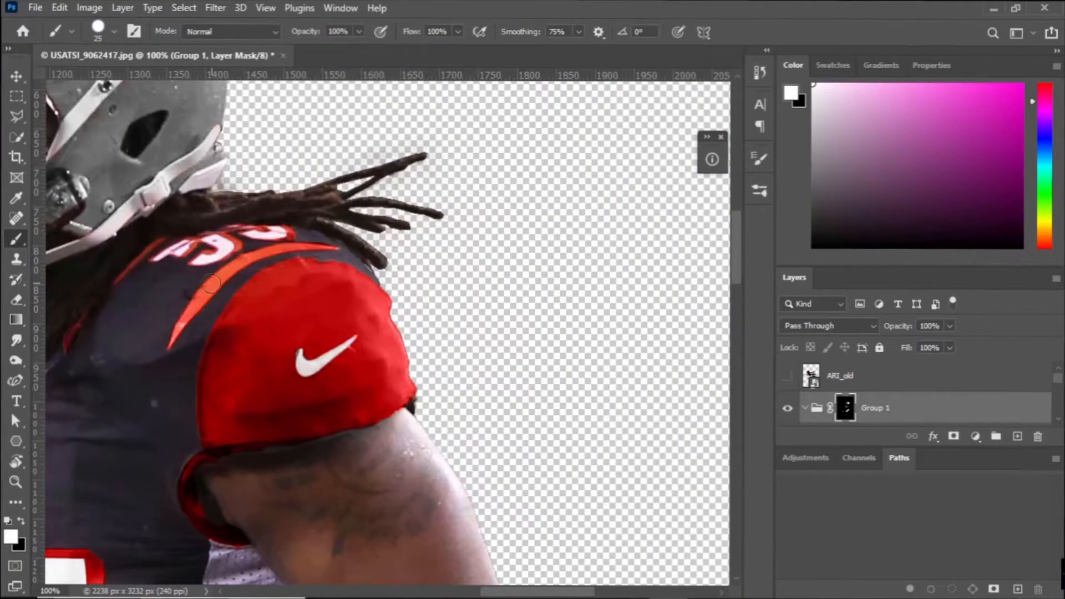
{"action": "key", "text": "ctrl+plus"}
{"action": "left_click_drag", "start_coordinate": [211, 284], "coordinate": [592, 399]}
{"action": "left_click", "coordinate": [113, 32]}
{"action": "left_click_drag", "start_coordinate": [99, 79], "coordinate": [93, 76]}
{"action": "mouse_move", "coordinate": [354, 430]}
{"action": "left_mouse_down"}
{"action": "mouse_move", "coordinate": [439, 321]}
{"action": "mouse_move", "coordinate": [564, 270]}
{"action": "mouse_move", "coordinate": [657, 279]}
{"action": "left_mouse_up"}
{"action": "left_click_drag", "start_coordinate": [539, 283], "coordinate": [320, 458]}
{"action": "left_click_drag", "start_coordinate": [412, 350], "coordinate": [524, 269]}
{"action": "key", "text": "ctrl+z"}
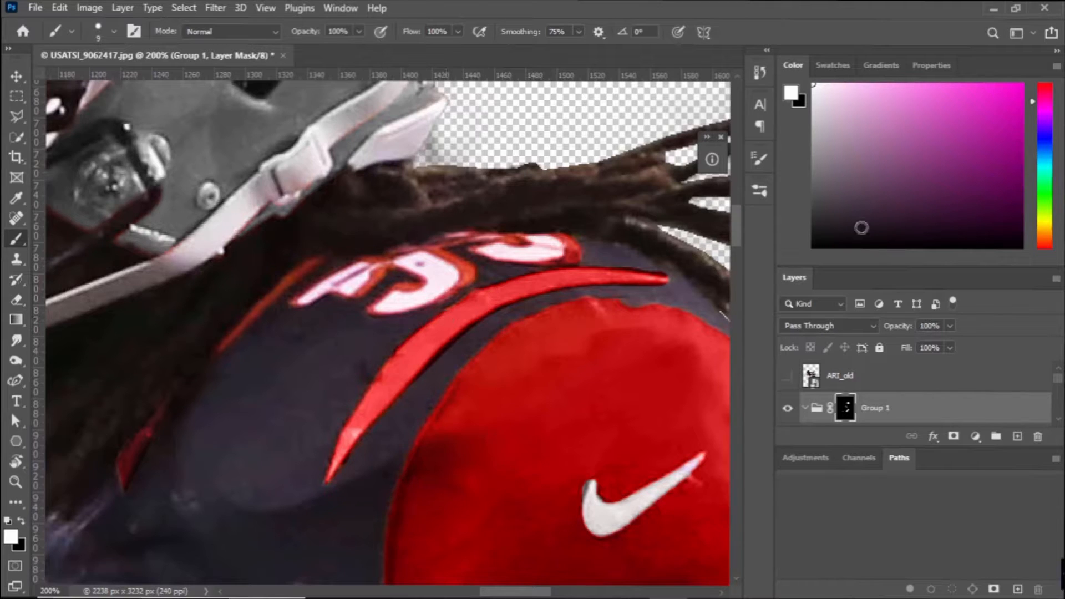
Paint the shoulder number's outline and the orange collar trim white on the Group 1 mask with a 3 px brush.
{"action": "left_click", "coordinate": [114, 31]}
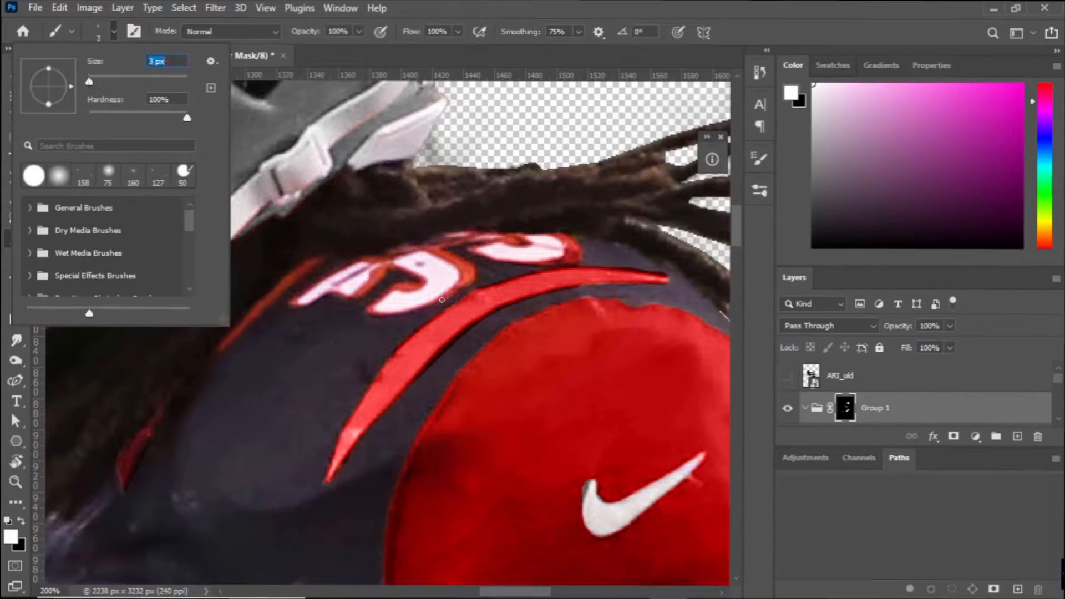
{"action": "key", "text": "Return"}
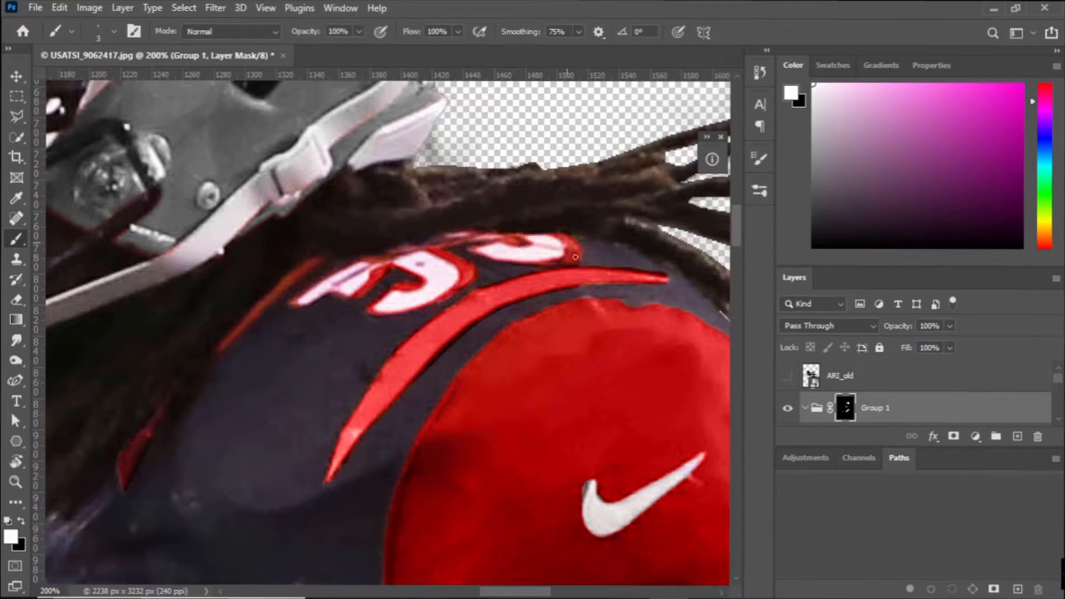
{"action": "key", "text": "x"}
{"action": "scroll", "coordinate": [600, 237], "scroll_direction": "up", "scroll_amount": 2}
{"action": "key", "text": "x"}
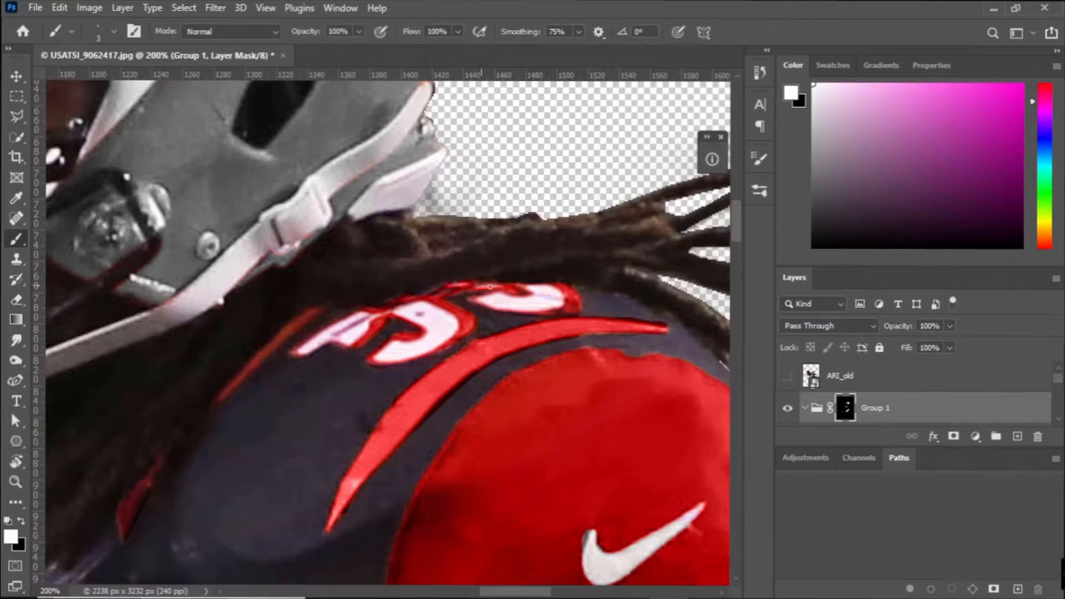
{"action": "left_click_drag", "start_coordinate": [224, 396], "coordinate": [316, 312]}
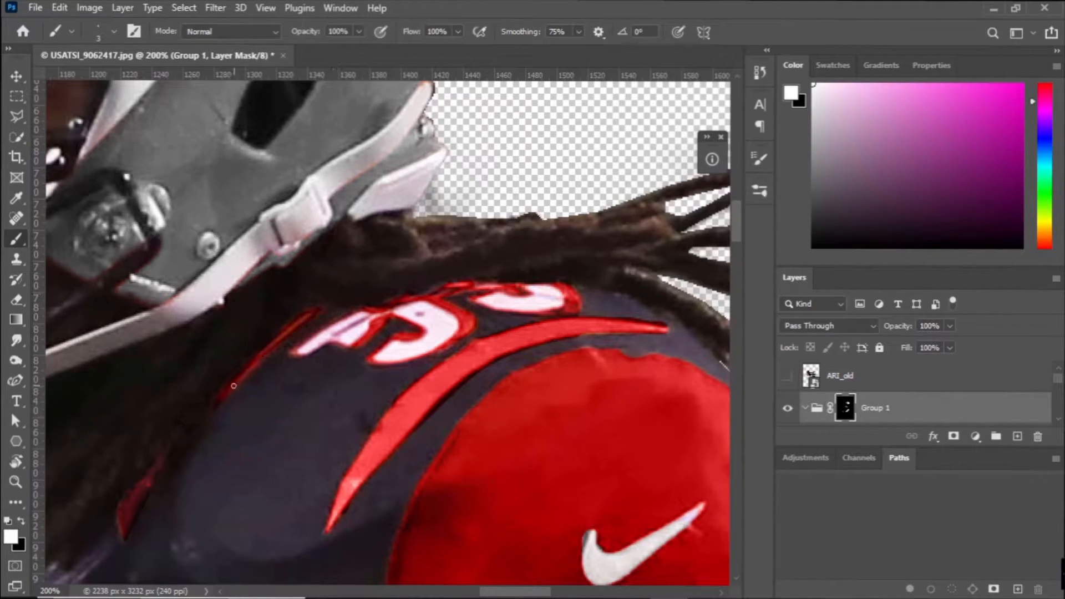
{"action": "left_click_drag", "start_coordinate": [265, 348], "coordinate": [412, 266]}
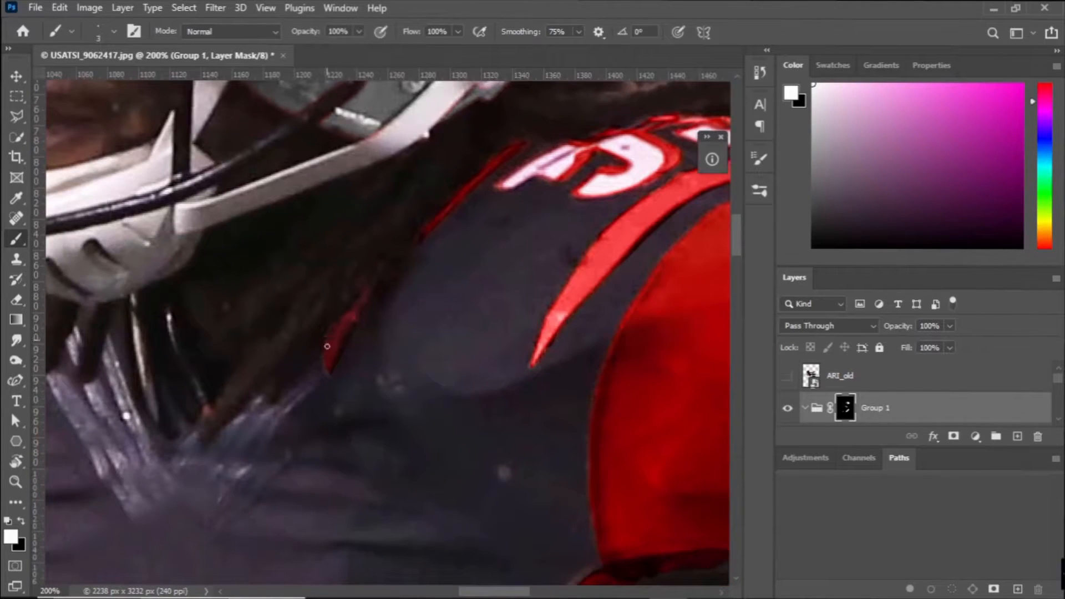
Load a soft 29 px brush with black as the foreground color for the Group 1 mask.
{"action": "key", "text": "ctrl+minus"}
{"action": "key", "text": "ctrl+minus"}
{"action": "key", "text": "ctrl+minus"}
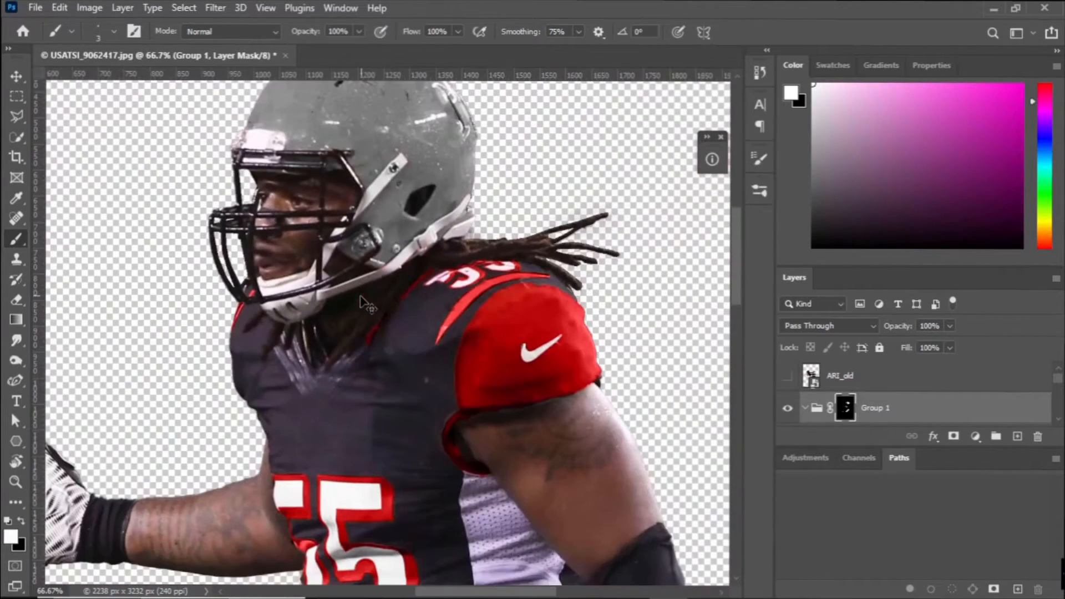
{"action": "scroll", "coordinate": [659, 373], "scroll_direction": "down", "scroll_amount": 2}
{"action": "key", "text": "x"}
{"action": "left_click", "coordinate": [759, 190]}
{"action": "left_click", "coordinate": [732, 178]}
{"action": "left_click", "coordinate": [113, 32]}
{"action": "left_click_drag", "start_coordinate": [104, 61], "coordinate": [119, 61]}
{"action": "left_click", "coordinate": [494, 203]}
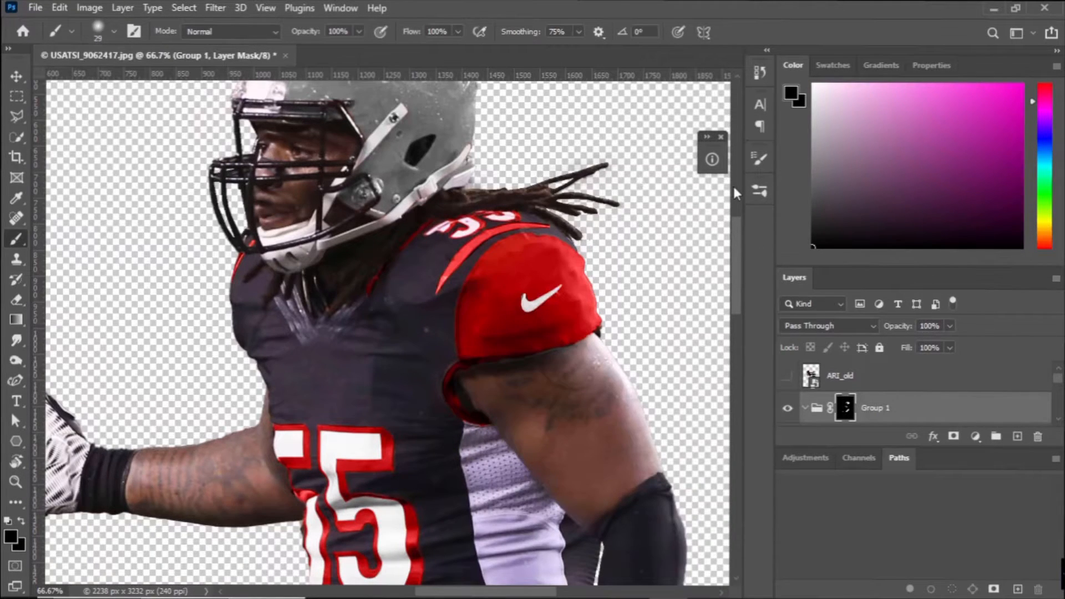
Toggle the visibility of the recoloring layers to compare the player before and after.
{"action": "scroll", "coordinate": [791, 410], "scroll_direction": "down", "scroll_amount": 1}
{"action": "left_click", "coordinate": [790, 410]}
{"action": "left_click", "coordinate": [790, 410]}
{"action": "scroll", "coordinate": [790, 410], "scroll_direction": "down", "scroll_amount": 4}
{"action": "left_click", "coordinate": [790, 379]}
{"action": "left_click", "coordinate": [790, 379]}
{"action": "scroll", "coordinate": [790, 381], "scroll_direction": "up", "scroll_amount": 1}
{"action": "left_click", "coordinate": [789, 406]}
{"action": "left_click", "coordinate": [789, 408]}
Target the Hue/Saturation 1 mask and toggle that layer to compare the helmet with and without its grey recoloring.
{"action": "left_click", "coordinate": [848, 408]}
{"action": "key", "text": "x"}
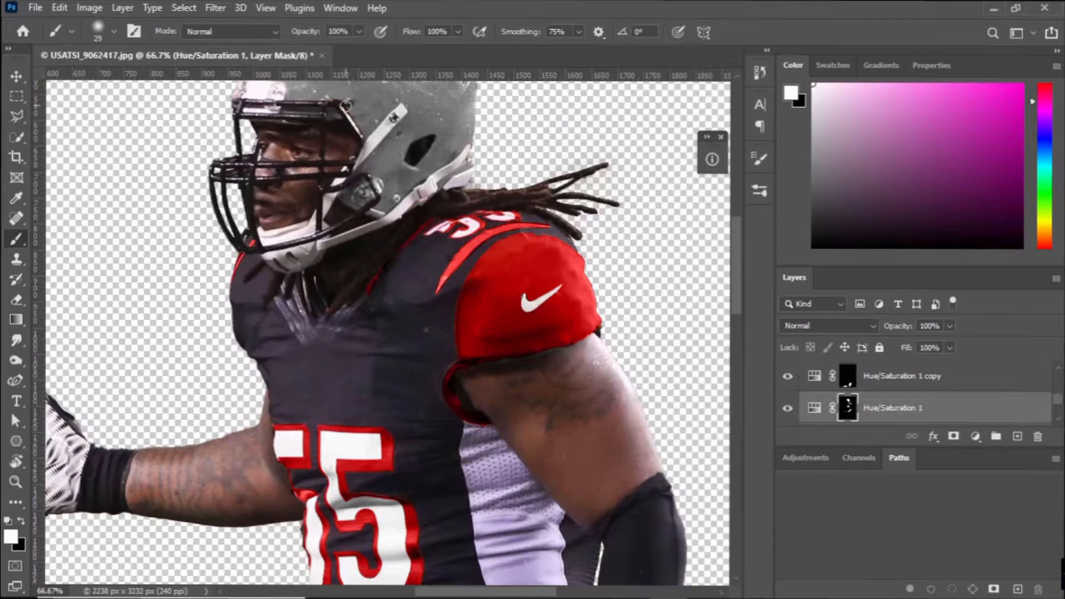
{"action": "key", "text": "ctrl+minus"}
{"action": "key", "text": "ctrl+minus"}
{"action": "key", "text": "ctrl+minus"}
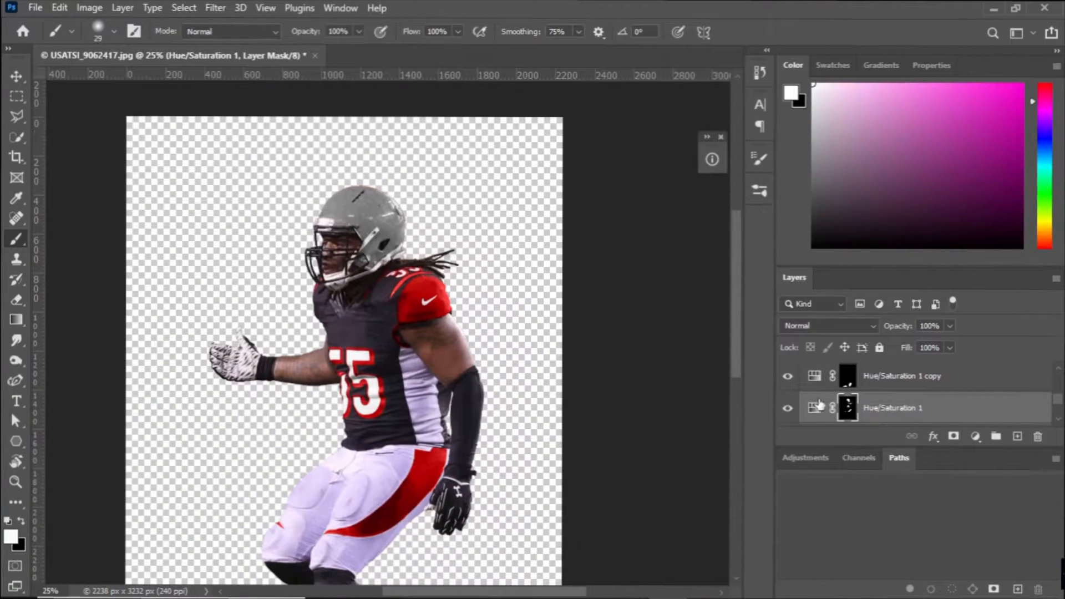
{"action": "left_click", "coordinate": [788, 408]}
{"action": "left_click", "coordinate": [788, 408]}
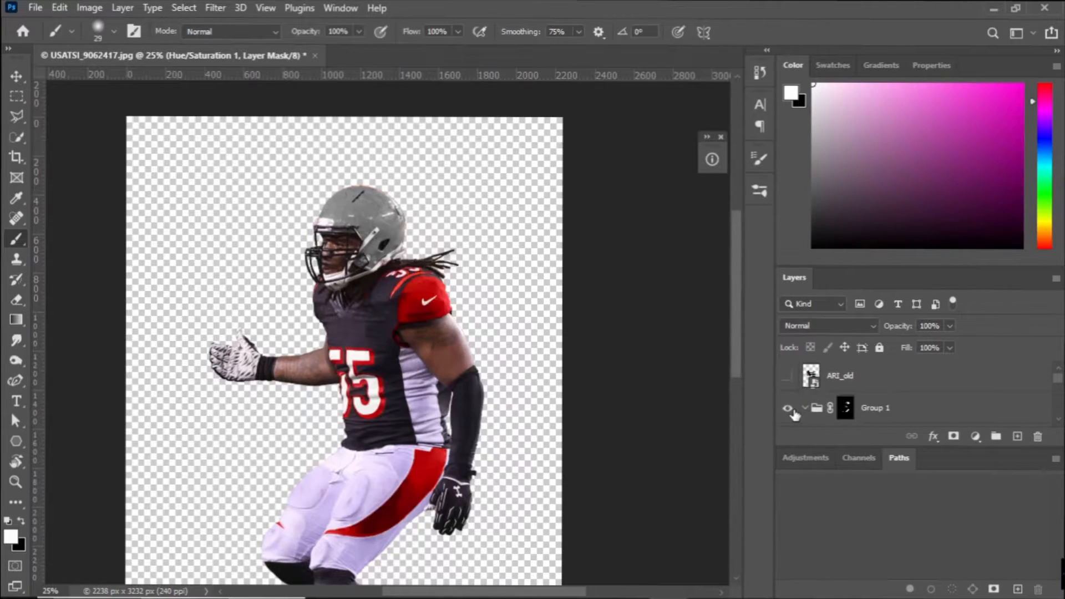
Select the Hue/Saturation 1 copy mask and hide the Hue/Saturation 1 layer that greys the helmet.
{"action": "scroll", "coordinate": [795, 414], "scroll_direction": "down", "scroll_amount": 2}
{"action": "scroll", "coordinate": [794, 414], "scroll_direction": "up", "scroll_amount": 1}
{"action": "left_click", "coordinate": [847, 408]}
{"action": "key", "text": "x"}
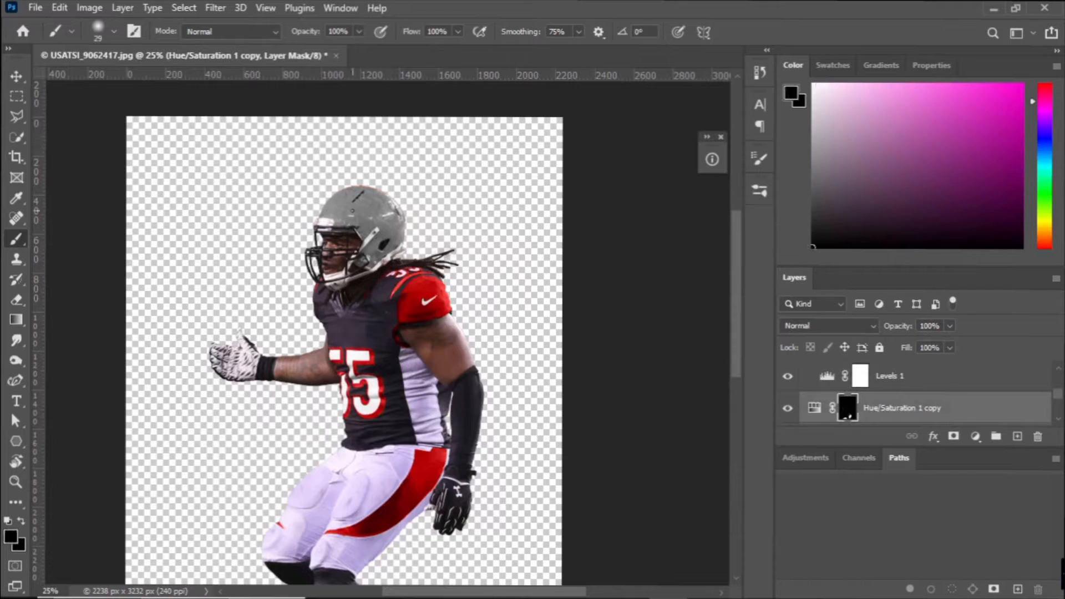
{"action": "scroll", "coordinate": [788, 409], "scroll_direction": "down", "scroll_amount": 1}
{"action": "left_click", "coordinate": [788, 408]}
{"action": "left_click", "coordinate": [788, 409]}
{"action": "left_click", "coordinate": [788, 409]}
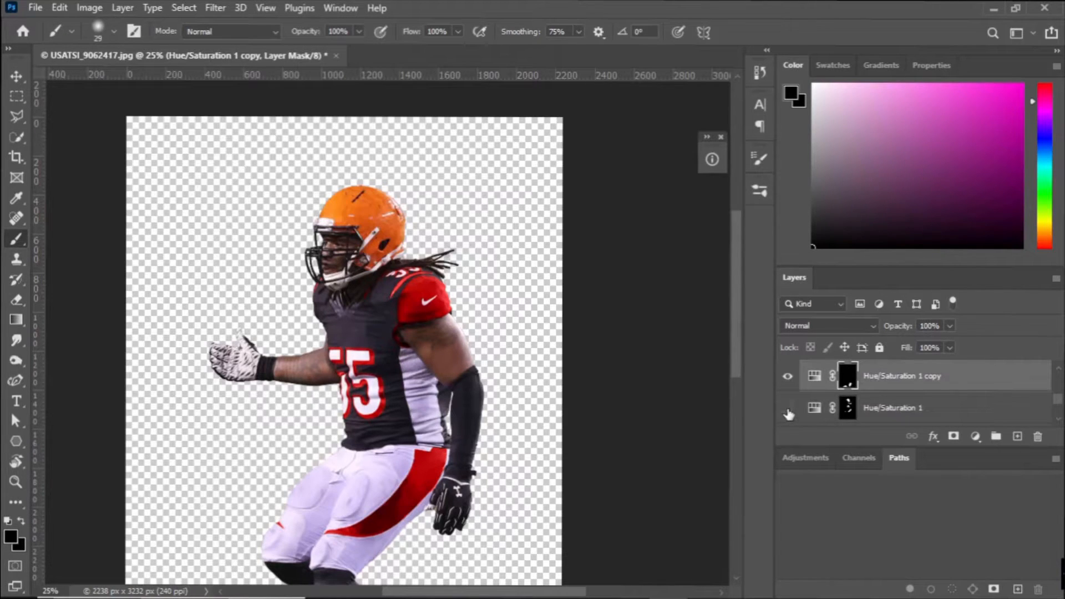
Add a new Hue/Saturation adjustment layer above Hue/Saturation 1 copy and fill its mask with black.
{"action": "left_click", "coordinate": [123, 8]}
{"action": "mouse_move", "coordinate": [199, 219]}
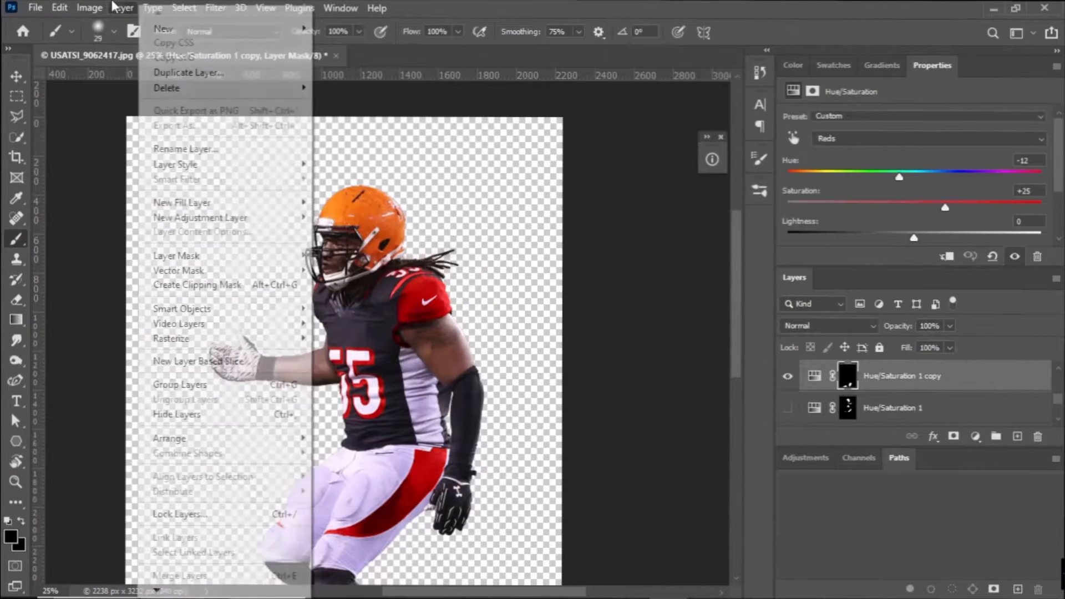
{"action": "left_click", "coordinate": [358, 300]}
{"action": "left_click", "coordinate": [764, 222]}
{"action": "left_click", "coordinate": [794, 66]}
{"action": "key", "text": "shift+F5"}
{"action": "key", "text": "Return"}
{"action": "key", "text": "x"}
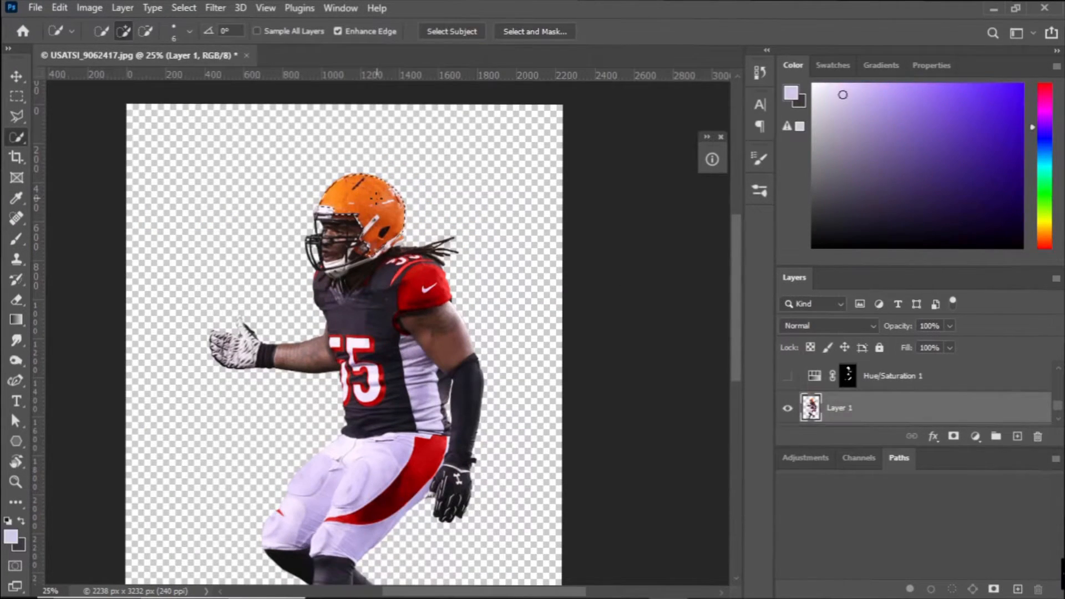
Quick-select the orange helmet shell on Layer 1, fill it with white on the Hue/Saturation 2 mask, and deselect.
{"action": "key", "text": "ctrl+plus"}
{"action": "key", "text": "ctrl+plus"}
{"action": "key", "text": "ctrl+plus"}
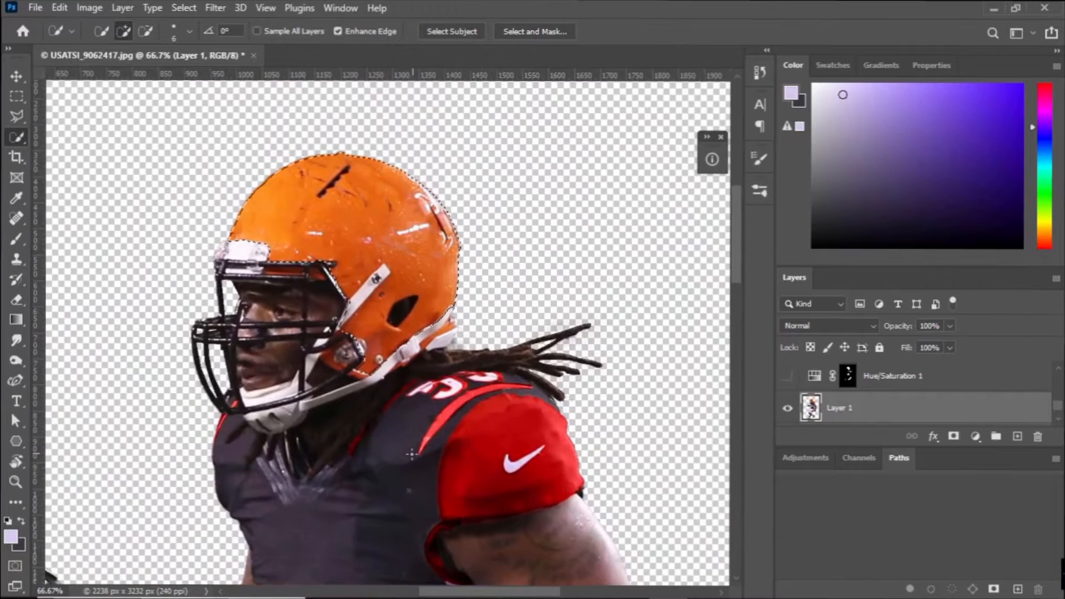
{"action": "scroll", "coordinate": [814, 407], "scroll_direction": "up", "scroll_amount": 2}
{"action": "left_click", "coordinate": [818, 409]}
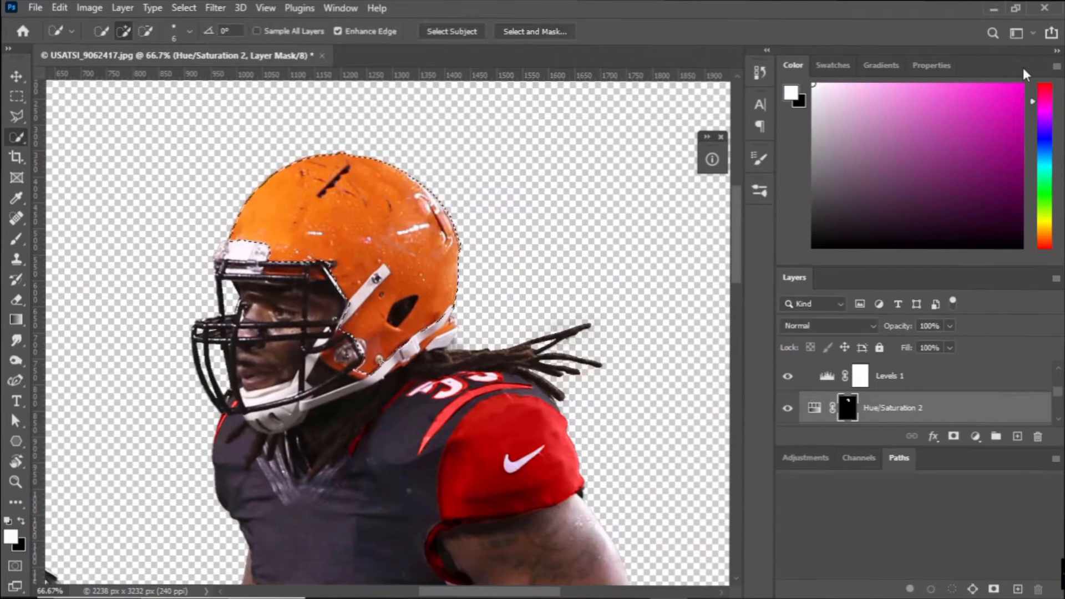
{"action": "key", "text": "ctrl+d"}
In Hue/Saturation 2, set the Reds hue to -15 with increased saturation and the Yellows hue to -47.
{"action": "left_click", "coordinate": [933, 65]}
{"action": "left_click", "coordinate": [913, 140]}
{"action": "left_click", "coordinate": [887, 178]}
{"action": "left_click_drag", "start_coordinate": [914, 178], "coordinate": [828, 166]}
{"action": "left_click", "coordinate": [843, 140]}
{"action": "left_click", "coordinate": [848, 164]}
{"action": "mouse_move", "coordinate": [914, 178]}
{"action": "left_mouse_down"}
{"action": "mouse_move", "coordinate": [867, 179]}
{"action": "mouse_move", "coordinate": [896, 182]}
{"action": "left_mouse_up"}
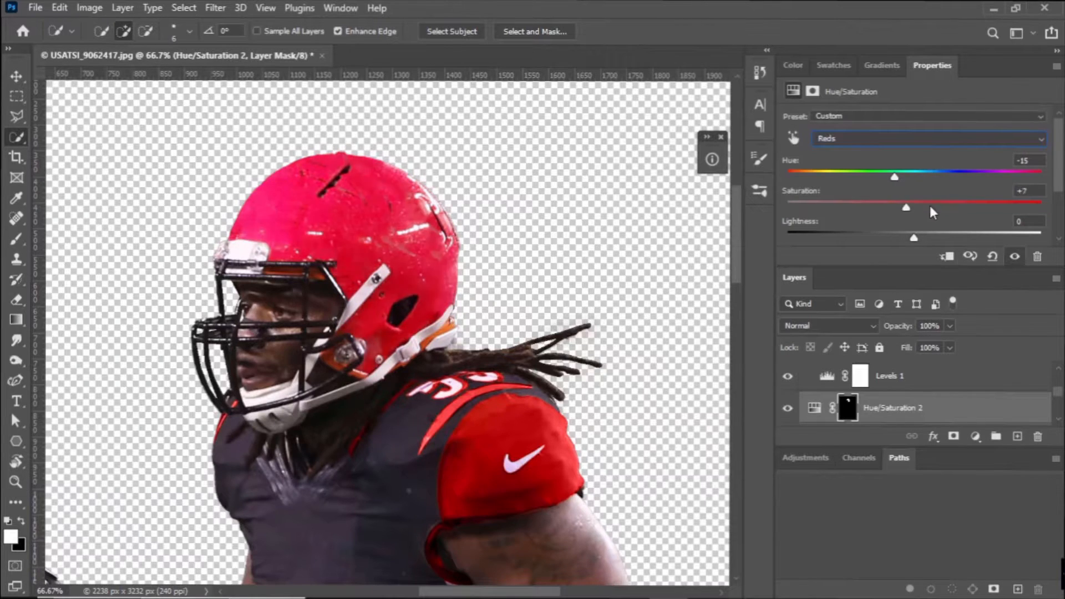
{"action": "left_click_drag", "start_coordinate": [930, 212], "coordinate": [962, 212]}
{"action": "left_click", "coordinate": [878, 141]}
{"action": "left_click", "coordinate": [857, 178]}
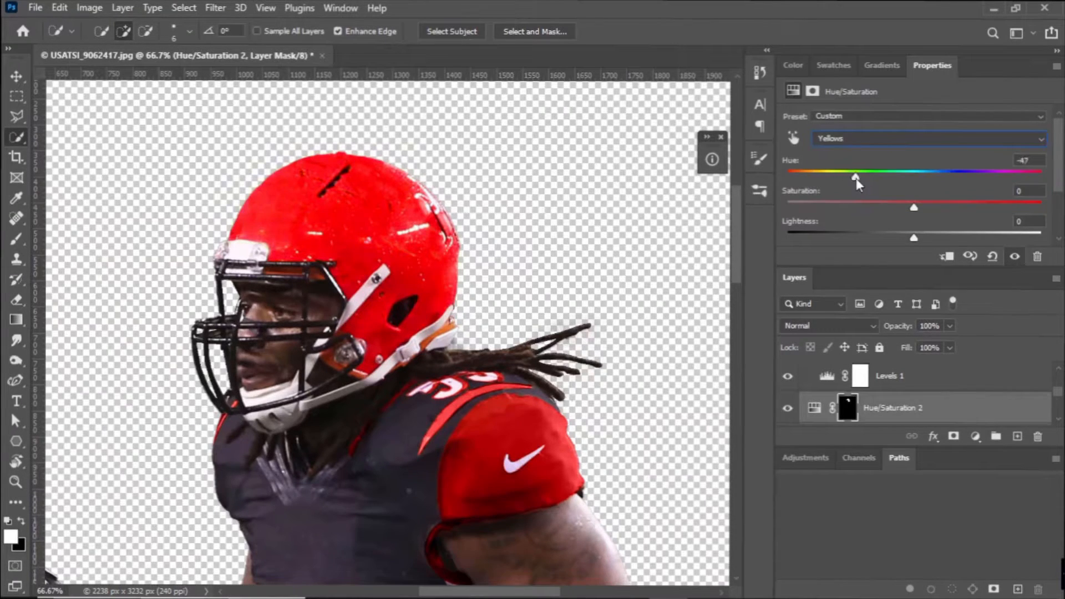
Set the Master saturation of Hue/Saturation 2 to -39 and its lightness to 0.
{"action": "left_click", "coordinate": [859, 138]}
{"action": "left_click", "coordinate": [854, 147]}
{"action": "left_click_drag", "start_coordinate": [915, 208], "coordinate": [869, 237]}
{"action": "left_click", "coordinate": [827, 326]}
{"action": "left_click", "coordinate": [843, 223]}
{"action": "left_click_drag", "start_coordinate": [1034, 221], "coordinate": [982, 225]}
{"action": "type", "text": "0"}
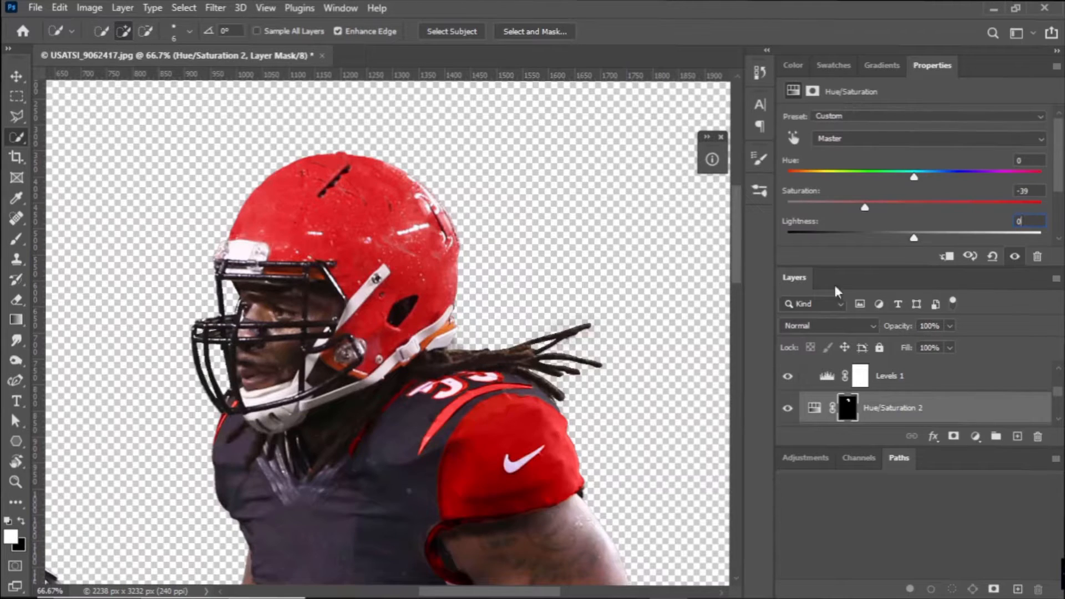
Paint the helmet's remaining orange rear edge white on the Hue/Saturation 2 mask.
{"action": "left_click", "coordinate": [794, 65]}
{"action": "key", "text": "b"}
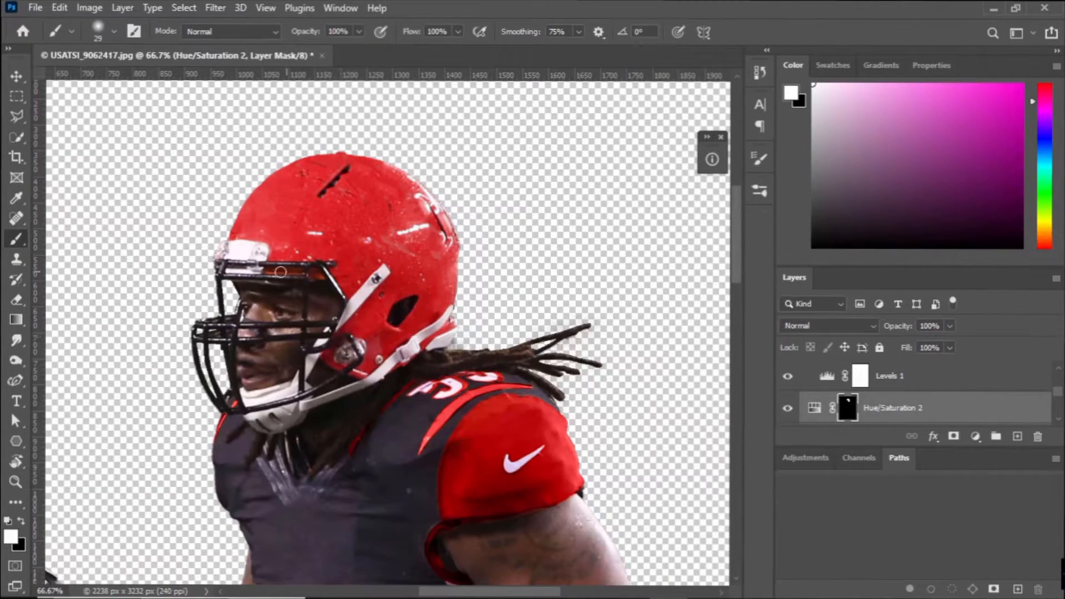
{"action": "key", "text": "ctrl+minus"}
{"action": "key", "text": "ctrl+minus"}
{"action": "key", "text": "ctrl+minus"}
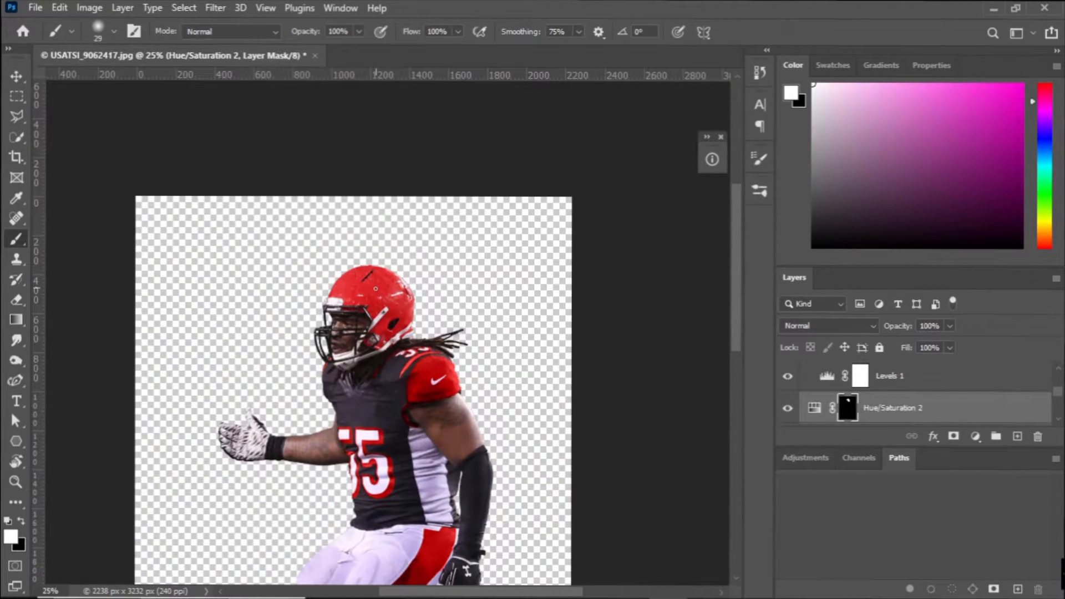
Toggle Hue/Saturation 2's visibility to compare the helmet with and without the red recoloring.
{"action": "left_click", "coordinate": [789, 410]}
{"action": "left_click", "coordinate": [790, 410]}
{"action": "left_click", "coordinate": [789, 409]}
{"action": "left_click", "coordinate": [789, 410]}
Examine the recolored uniform's lower parts up close with the Group 1 mask targeted.
{"action": "scroll", "coordinate": [357, 333], "scroll_direction": "down", "scroll_amount": 2}
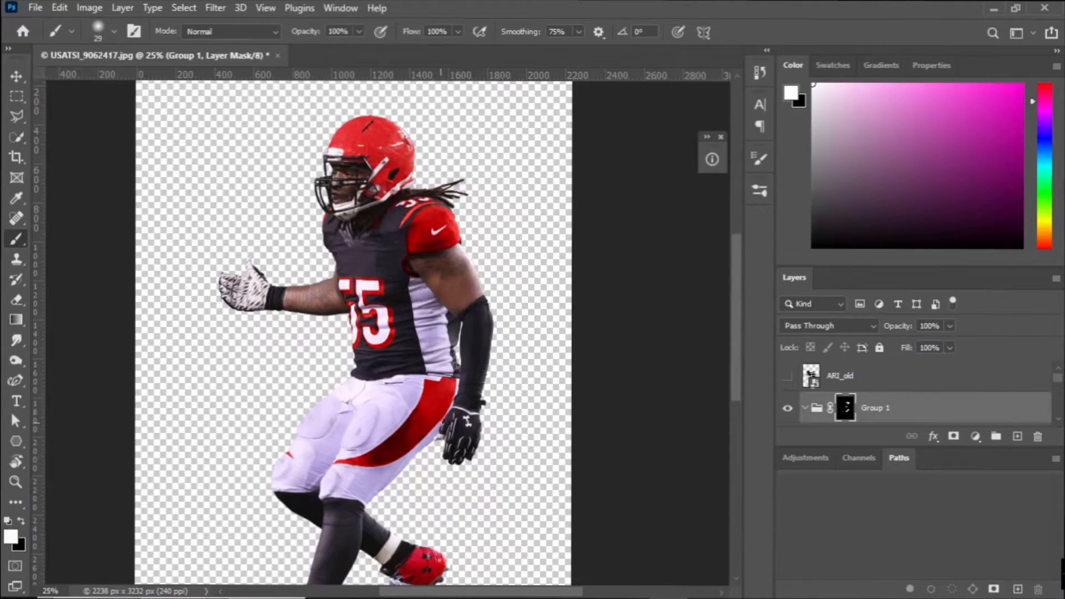
{"action": "key", "text": "x"}
{"action": "key", "text": "ctrl+plus"}
{"action": "key", "text": "ctrl+plus"}
{"action": "scroll", "coordinate": [466, 400], "scroll_direction": "down", "scroll_amount": 3}
{"action": "left_click_drag", "start_coordinate": [469, 216], "coordinate": [547, 505]}
{"action": "key", "text": "ctrl+minus"}
{"action": "key", "text": "ctrl+minus"}
Show the hidden ARI_old logo layer.
{"action": "left_click", "coordinate": [788, 376]}
{"action": "key", "text": "ctrl+t"}
{"action": "left_click_drag", "start_coordinate": [383, 341], "coordinate": [428, 269]}
{"action": "left_click", "coordinate": [722, 32]}
Start a free transform on the ARI_old logo and scale it down toward helmet size.
{"action": "left_click", "coordinate": [841, 376]}
{"action": "key", "text": "ctrl+t"}
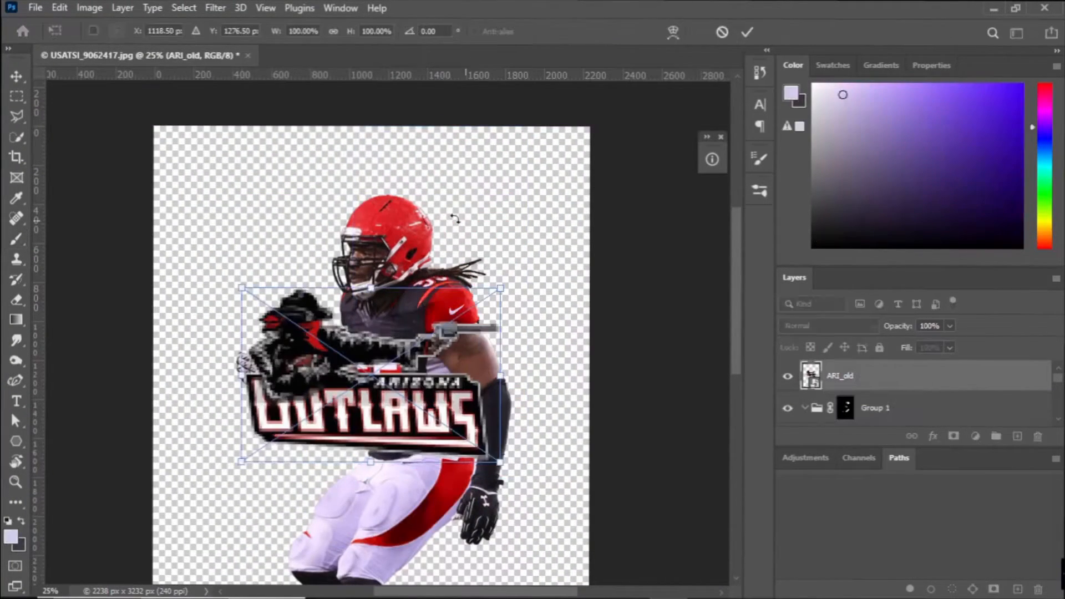
{"action": "left_click_drag", "start_coordinate": [244, 291], "coordinate": [321, 337]}
{"action": "left_click_drag", "start_coordinate": [363, 372], "coordinate": [386, 499]}
{"action": "key", "text": "ctrl+plus"}
{"action": "key", "text": "ctrl+plus"}
{"action": "key", "text": "ctrl+plus"}
Shrink and reshape the logo to fit the helmet's side above the ear hole, and apply the transform.
{"action": "left_click_drag", "start_coordinate": [599, 233], "coordinate": [501, 257]}
{"action": "left_click_drag", "start_coordinate": [599, 429], "coordinate": [542, 381]}
{"action": "key", "text": "ctrl+z"}
{"action": "key", "text": "ctrl+z"}
{"action": "left_click_drag", "start_coordinate": [447, 326], "coordinate": [447, 326]}
{"action": "left_click_drag", "start_coordinate": [507, 268], "coordinate": [445, 271]}
{"action": "left_click_drag", "start_coordinate": [507, 377], "coordinate": [455, 342]}
{"action": "left_click_drag", "start_coordinate": [439, 317], "coordinate": [452, 325]}
{"action": "left_click_drag", "start_coordinate": [462, 278], "coordinate": [446, 296]}
{"action": "left_click_drag", "start_coordinate": [399, 335], "coordinate": [410, 315]}
{"action": "left_click", "coordinate": [750, 33]}
Bend the logo to the helmet's curve with the Liquify filter, using brush size 418 and pressure 46.
{"action": "left_click", "coordinate": [215, 8]}
{"action": "left_click", "coordinate": [238, 155]}
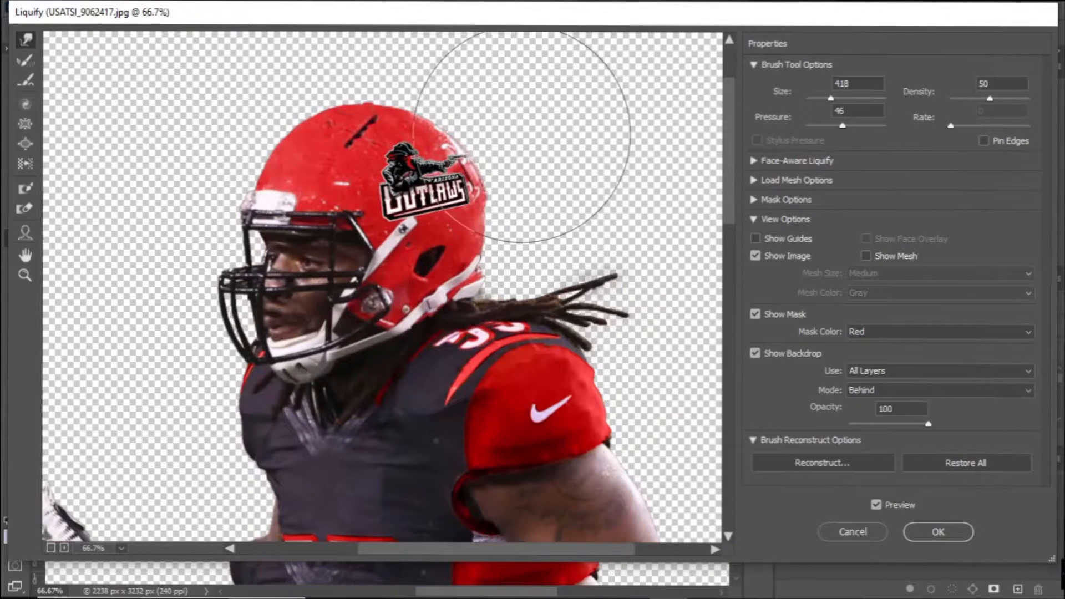
{"action": "left_click", "coordinate": [924, 534]}
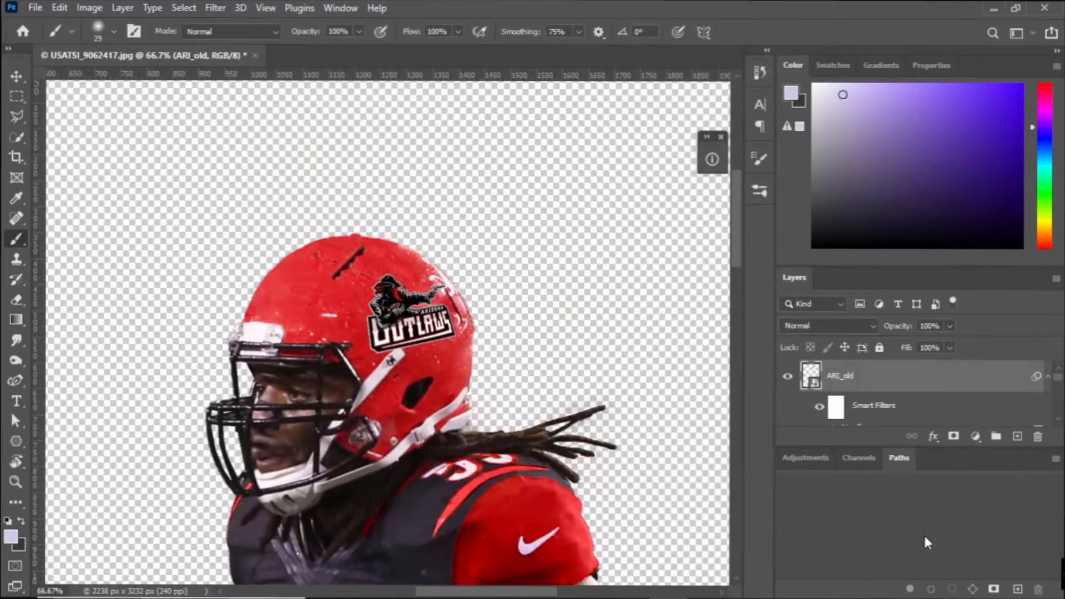
Rasterize the ARI_old layer and warp its corners outward to follow the helmet's curvature.
{"action": "key", "text": "ctrl+t"}
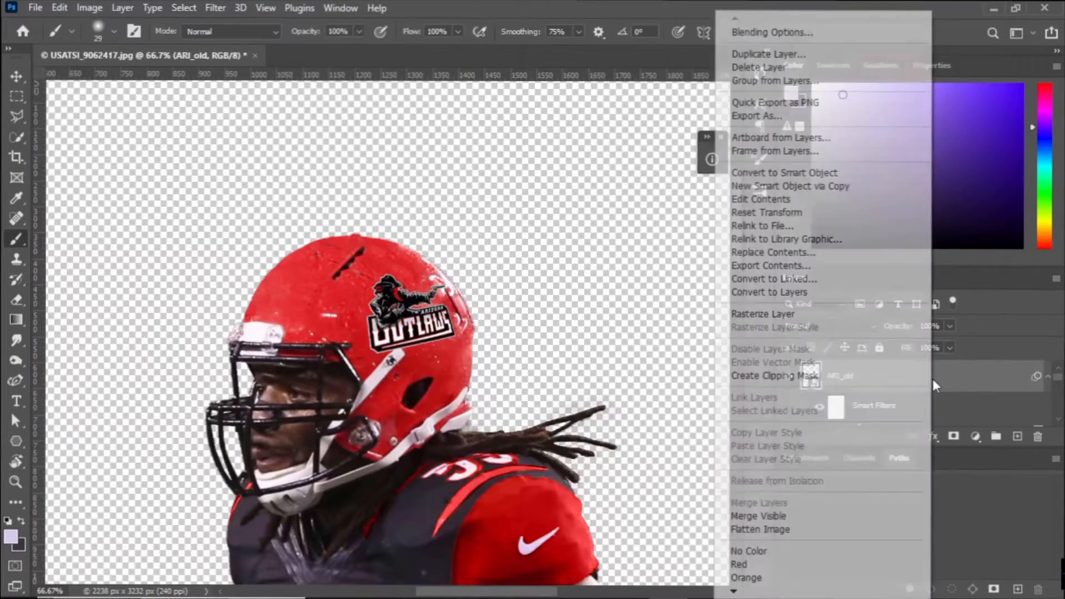
{"action": "key", "text": "ctrl+t"}
{"action": "right_click", "coordinate": [416, 307]}
{"action": "left_click", "coordinate": [452, 411]}
{"action": "left_click_drag", "start_coordinate": [443, 274], "coordinate": [443, 275]}
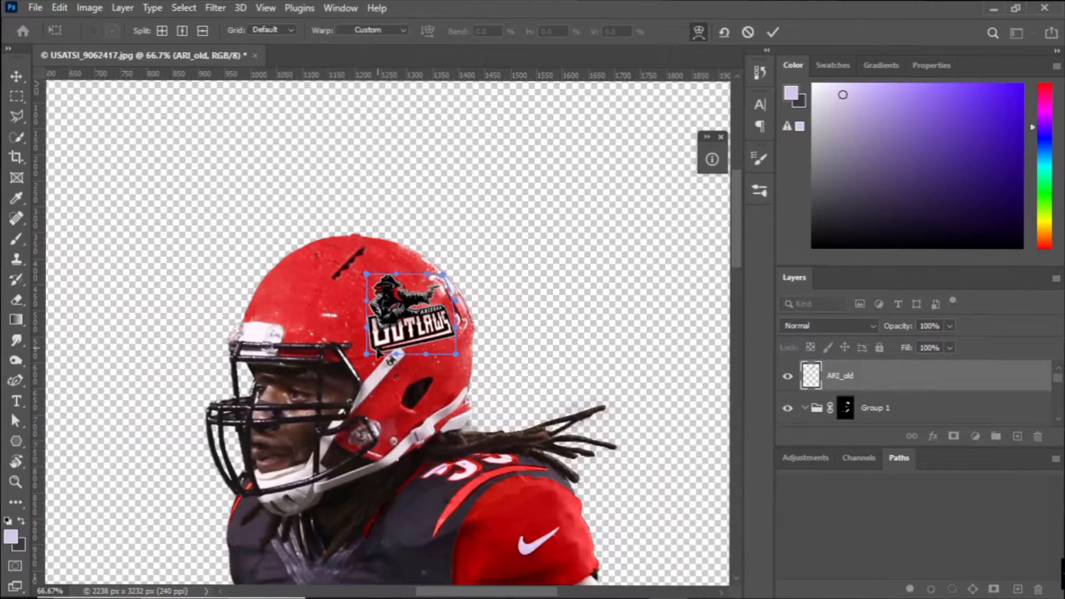
{"action": "left_click_drag", "start_coordinate": [455, 348], "coordinate": [456, 351]}
{"action": "left_click_drag", "start_coordinate": [368, 357], "coordinate": [366, 363]}
{"action": "left_click_drag", "start_coordinate": [368, 277], "coordinate": [357, 277]}
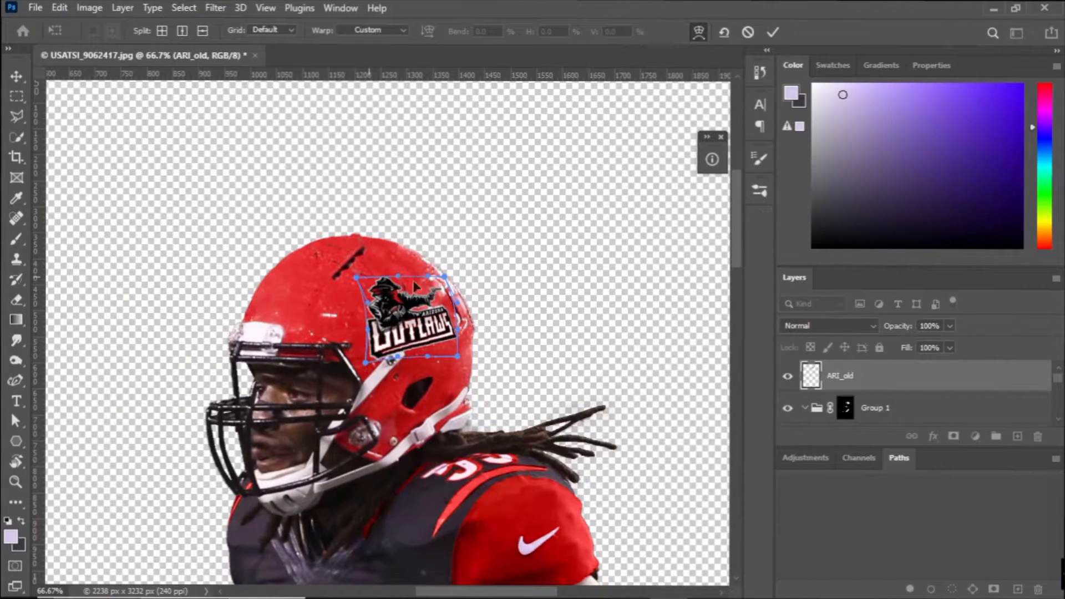
{"action": "left_click", "coordinate": [775, 32]}
{"action": "key", "text": "b"}
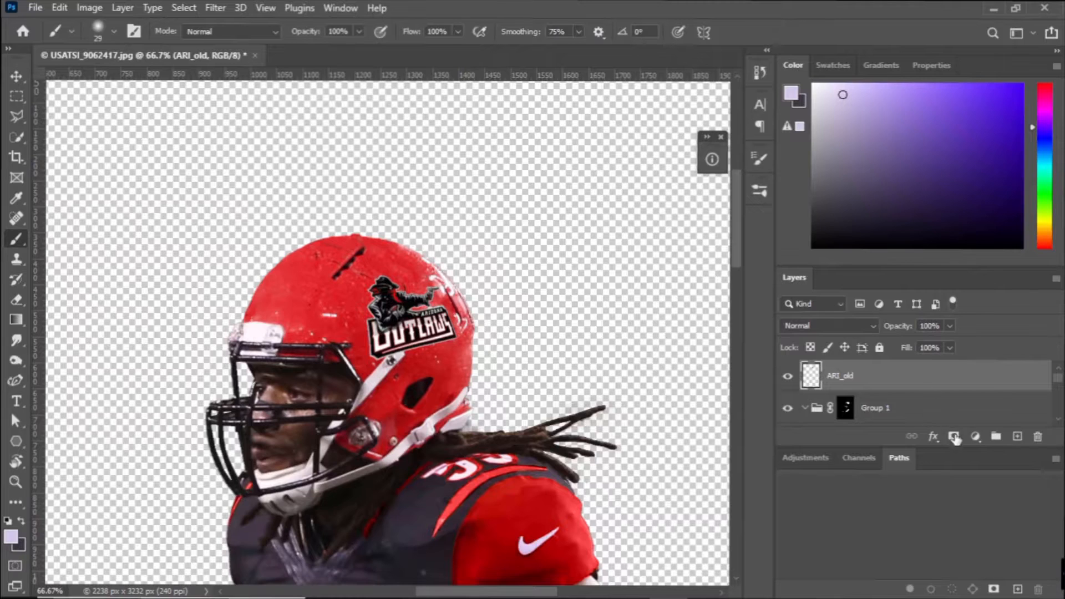
{"action": "left_click", "coordinate": [954, 436]}
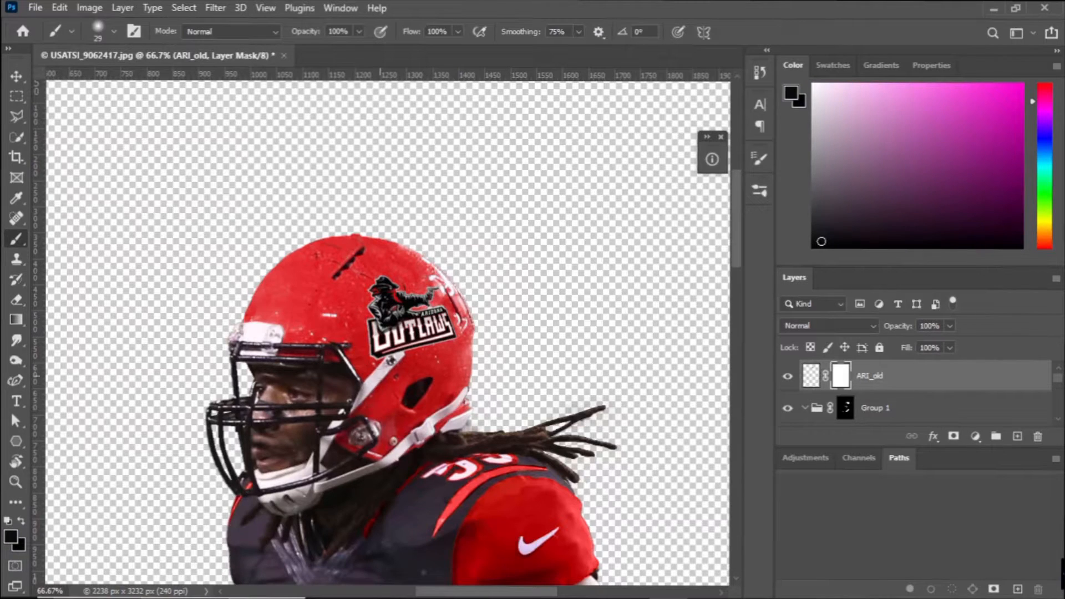
{"action": "key", "text": "ctrl+z"}
{"action": "key", "text": "ctrl+z"}
Add a layer mask to ARI_old and load a hard 29 px brush.
{"action": "left_click", "coordinate": [954, 437]}
{"action": "left_click", "coordinate": [760, 190]}
{"action": "left_click", "coordinate": [671, 320]}
{"action": "left_click", "coordinate": [717, 186]}
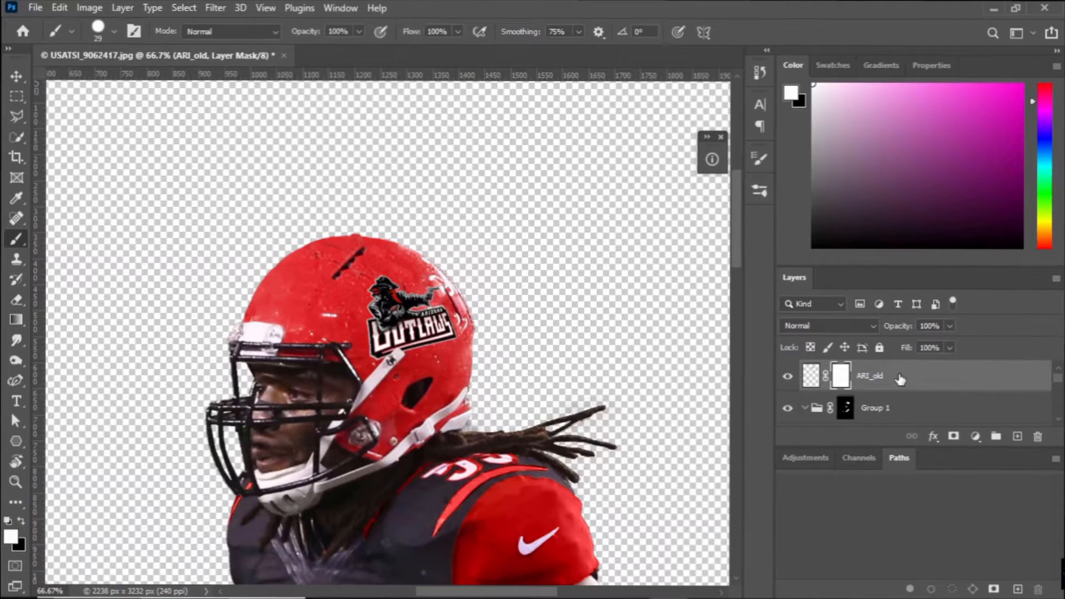
Duplicate the ARI_old layer, set the original to Multiply and the copy to Screen at 100% opacity.
{"action": "key", "text": "ctrl+j"}
{"action": "left_click", "coordinate": [895, 407]}
{"action": "left_click", "coordinate": [857, 326]}
{"action": "left_click", "coordinate": [811, 272]}
{"action": "left_click", "coordinate": [880, 378]}
{"action": "left_click", "coordinate": [840, 326]}
{"action": "left_click", "coordinate": [794, 340]}
{"action": "left_click", "coordinate": [950, 326]}
{"action": "mouse_move", "coordinate": [950, 345]}
{"action": "left_mouse_down"}
{"action": "mouse_move", "coordinate": [930, 342]}
{"action": "mouse_move", "coordinate": [959, 348]}
{"action": "left_mouse_up"}
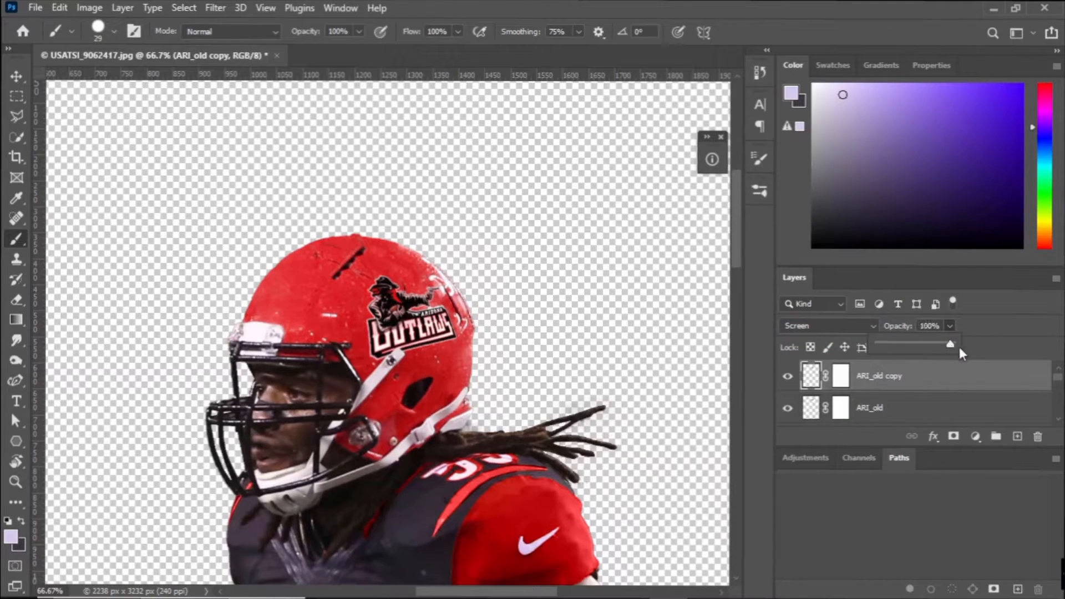
Try brushing over sections of the helmet on the Hue/Saturation 1 layer mask with a 177 px brush.
{"action": "left_click", "coordinate": [921, 409]}
{"action": "key", "text": "ctrl+minus"}
{"action": "key", "text": "ctrl+minus"}
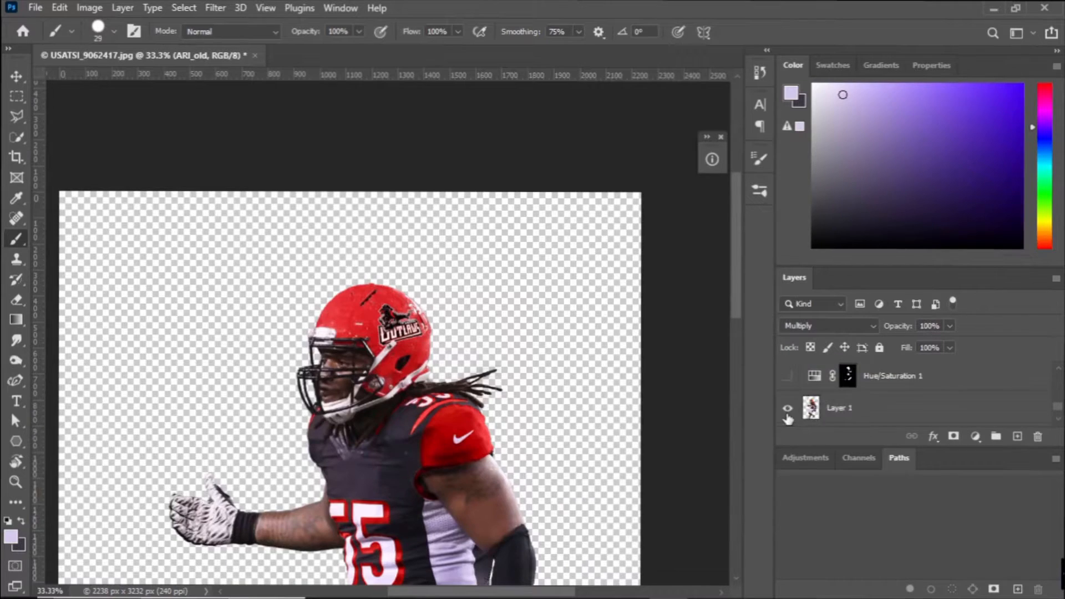
{"action": "left_click", "coordinate": [787, 411]}
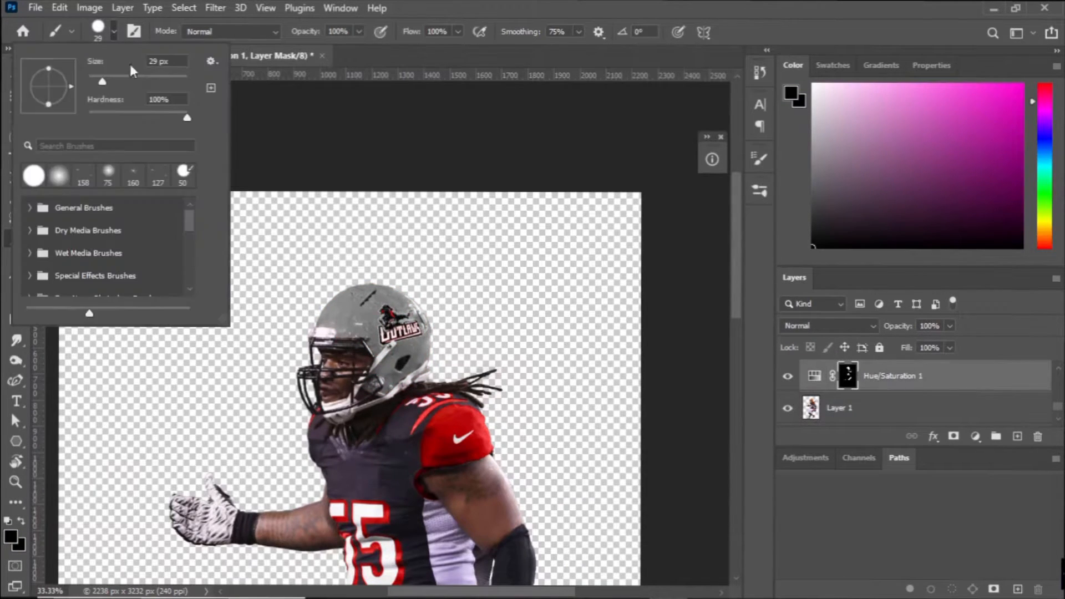
{"action": "mouse_move", "coordinate": [338, 317]}
{"action": "left_mouse_down"}
{"action": "mouse_move", "coordinate": [434, 369]}
{"action": "mouse_move", "coordinate": [459, 250]}
{"action": "left_mouse_up"}
{"action": "key", "text": "ctrl+z"}
{"action": "key", "text": "ctrl+z"}
{"action": "left_click_drag", "start_coordinate": [360, 338], "coordinate": [409, 329]}
{"action": "key", "text": "ctrl+z"}
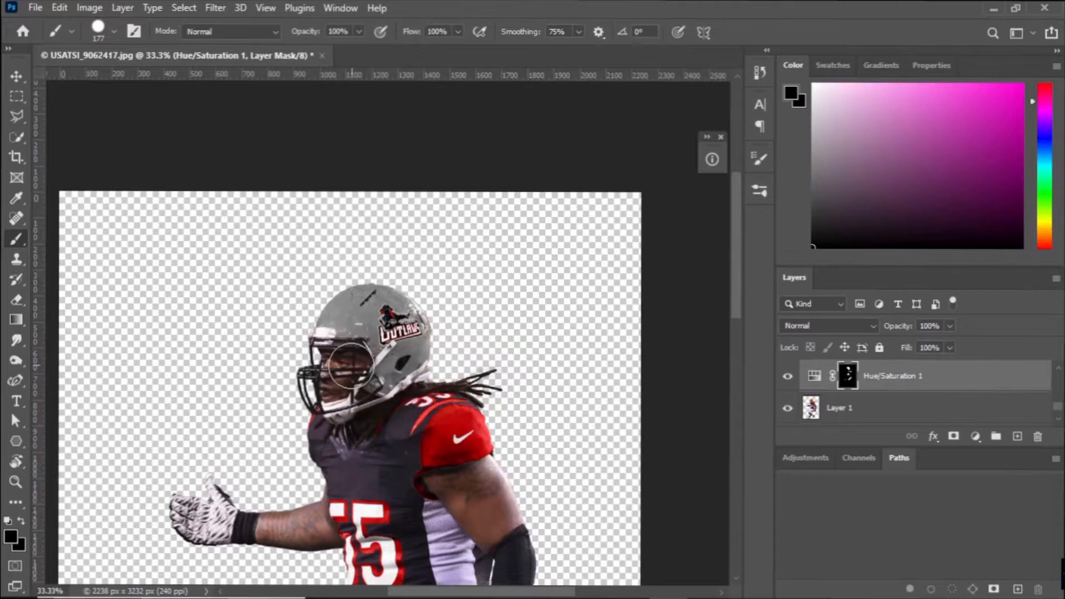
{"action": "left_click_drag", "start_coordinate": [352, 366], "coordinate": [523, 249]}
{"action": "key", "text": "ctrl+z"}
{"action": "key", "text": "ctrl+z"}
{"action": "key", "text": "ctrl+z"}
Paint the helmet's rear half back to red with black on the Hue/Saturation 1 layer mask.
{"action": "left_click", "coordinate": [849, 377]}
{"action": "left_click_drag", "start_coordinate": [395, 380], "coordinate": [390, 316]}
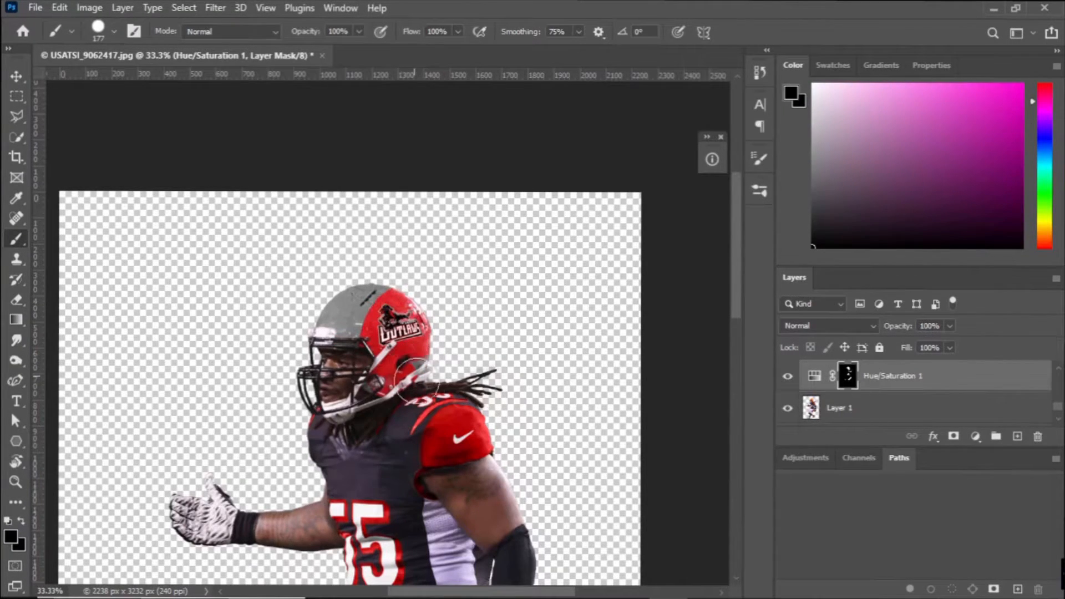
{"action": "key", "text": "ctrl+plus"}
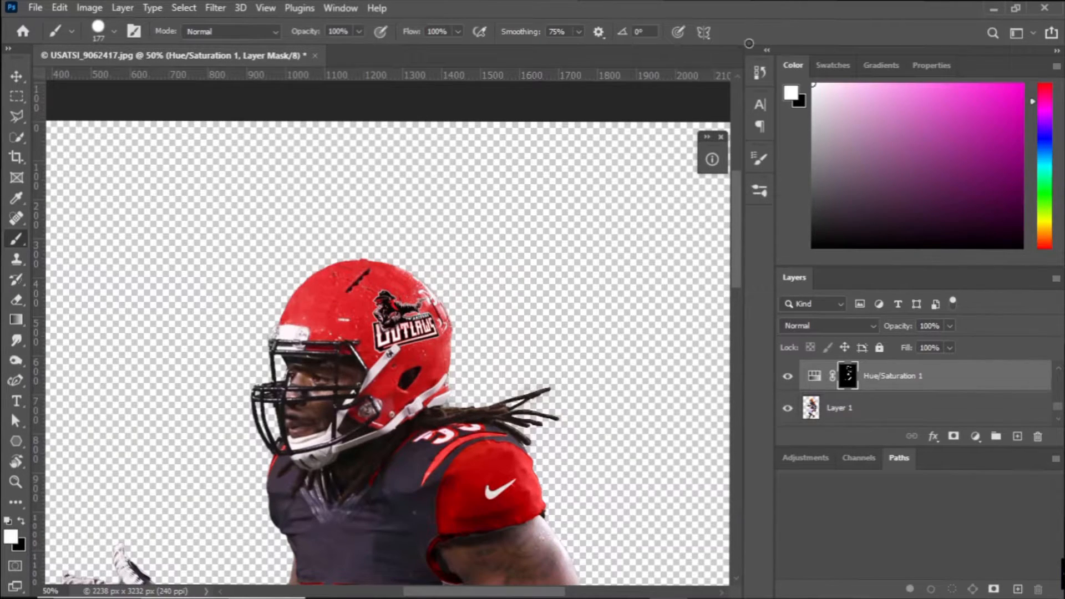
Set the brush to 32 px with 100% smoothing and paint a two-tone red and gray design on the helmet's front.
{"action": "left_click", "coordinate": [115, 31]}
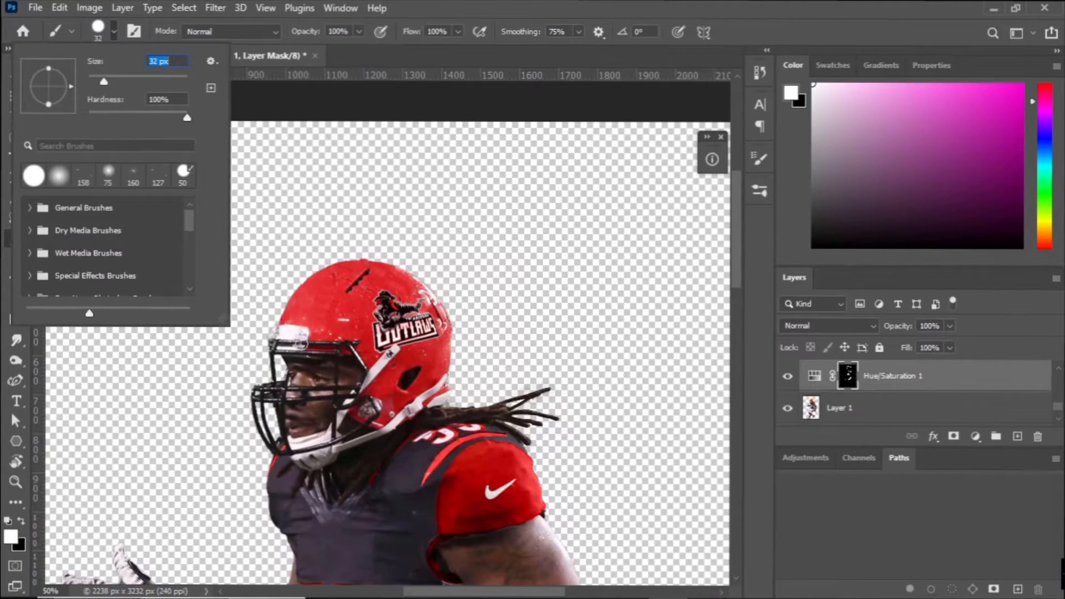
{"action": "key", "text": "Return"}
{"action": "left_click", "coordinate": [578, 32]}
{"action": "left_click_drag", "start_coordinate": [313, 333], "coordinate": [389, 265]}
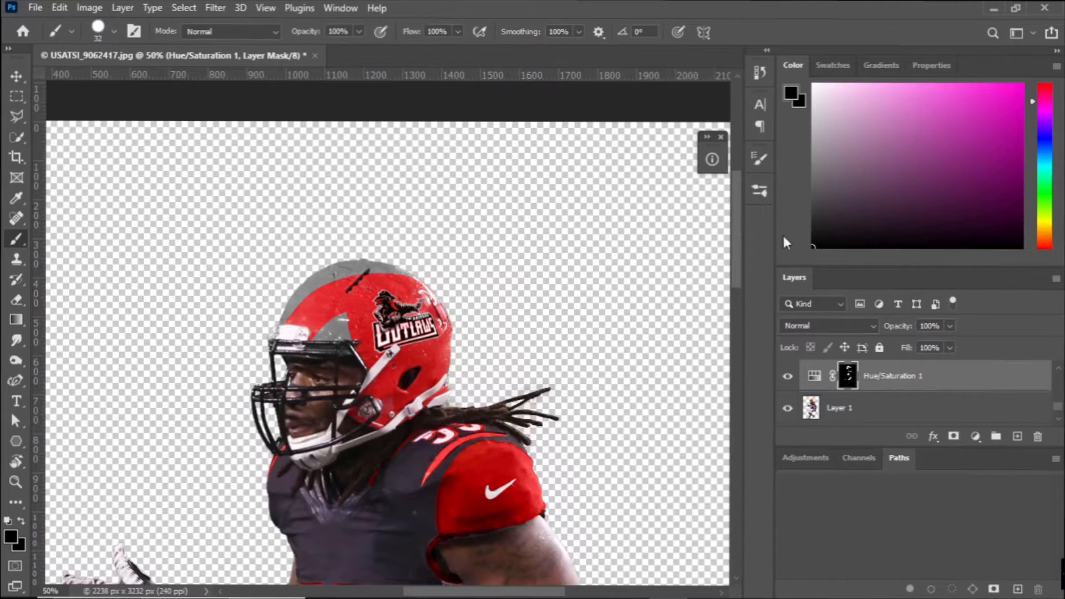
Switch to the browser, search Google Images for "football helmet design" and look through the helmet examples.
{"action": "left_click", "coordinate": [514, 585]}
{"action": "left_click", "coordinate": [280, 11]}
{"action": "left_click", "coordinate": [274, 45]}
{"action": "type", "text": "football helmet design"}
{"action": "key", "text": "Return"}
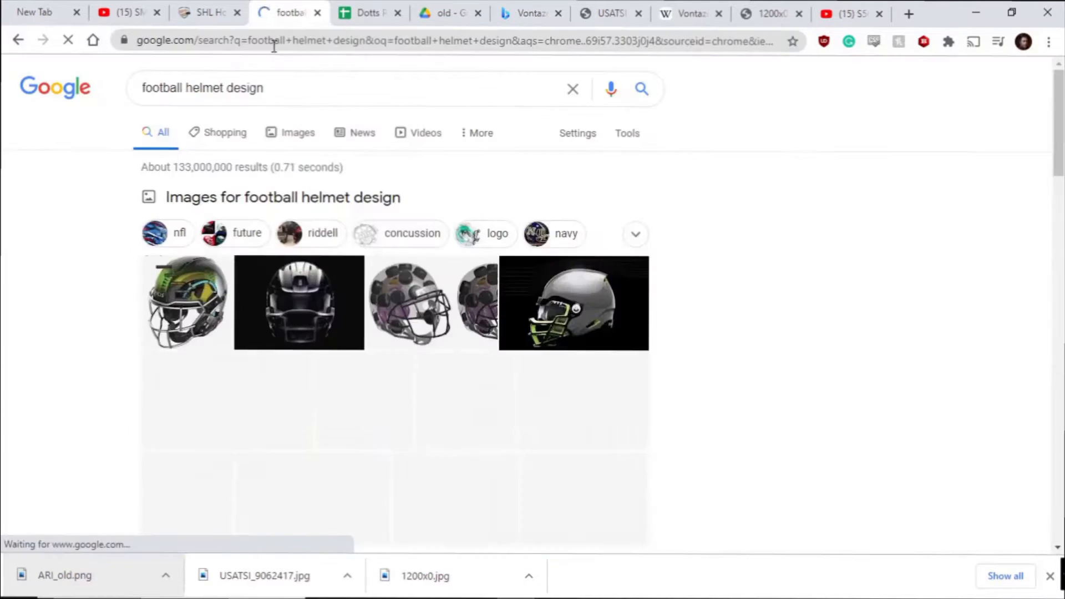
{"action": "left_click", "coordinate": [288, 133]}
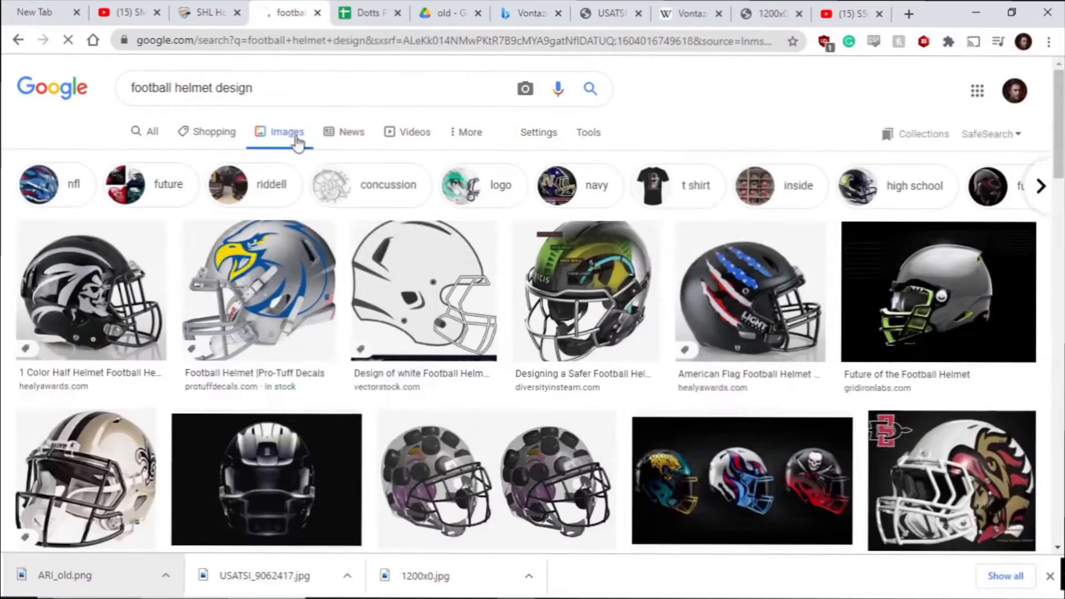
{"action": "scroll", "coordinate": [341, 192], "scroll_direction": "down", "scroll_amount": 10}
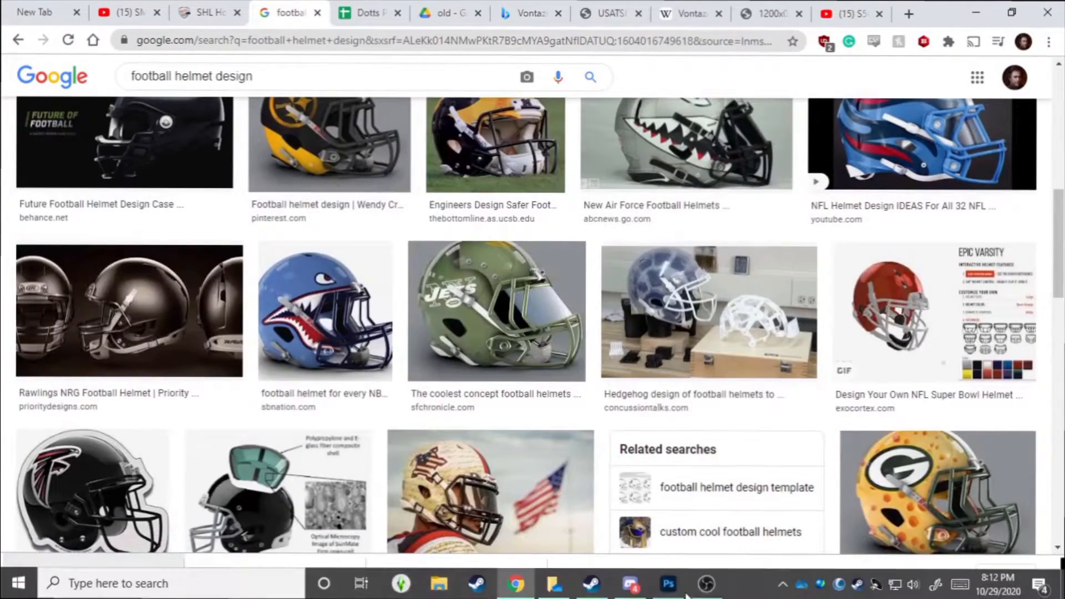
Switch back to Photoshop and load the Soft Round brush at 100 px.
{"action": "left_click", "coordinate": [668, 585]}
{"action": "left_click", "coordinate": [759, 191]}
{"action": "left_click", "coordinate": [719, 183]}
{"action": "left_click", "coordinate": [114, 31]}
{"action": "left_click", "coordinate": [470, 82]}
Outline the player's torso and arms below the helmet with the Polygonal Lasso tool.
{"action": "left_click", "coordinate": [17, 116]}
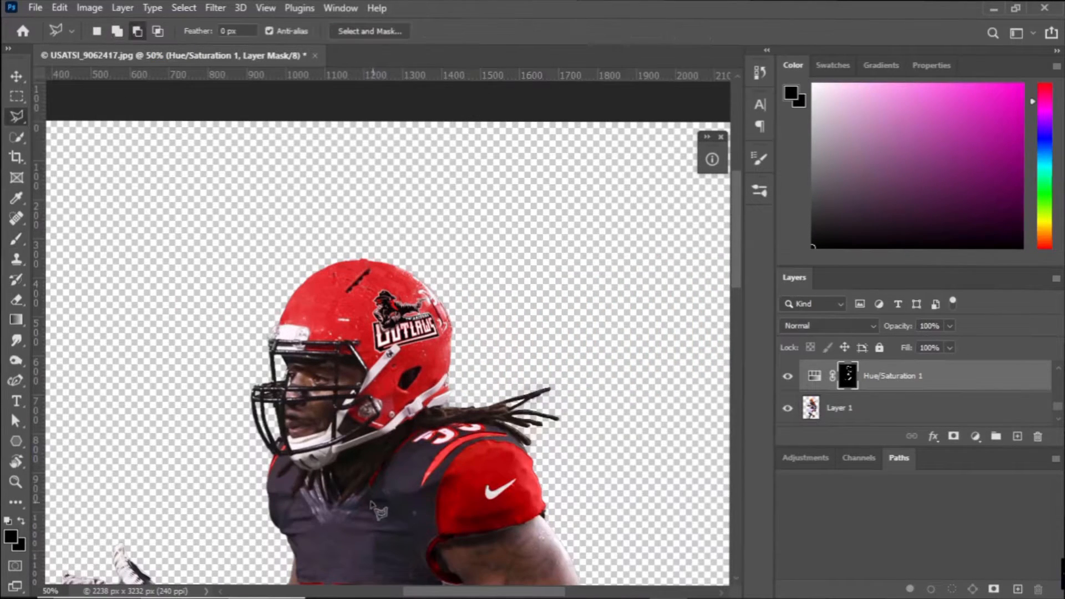
{"action": "left_click", "coordinate": [548, 390]}
{"action": "left_click", "coordinate": [621, 452]}
{"action": "left_click", "coordinate": [651, 575]}
{"action": "scroll", "coordinate": [655, 572], "scroll_direction": "down", "scroll_amount": 6}
{"action": "left_click", "coordinate": [665, 412]}
{"action": "left_click", "coordinate": [407, 474]}
{"action": "left_click", "coordinate": [88, 366]}
{"action": "left_click", "coordinate": [48, 215]}
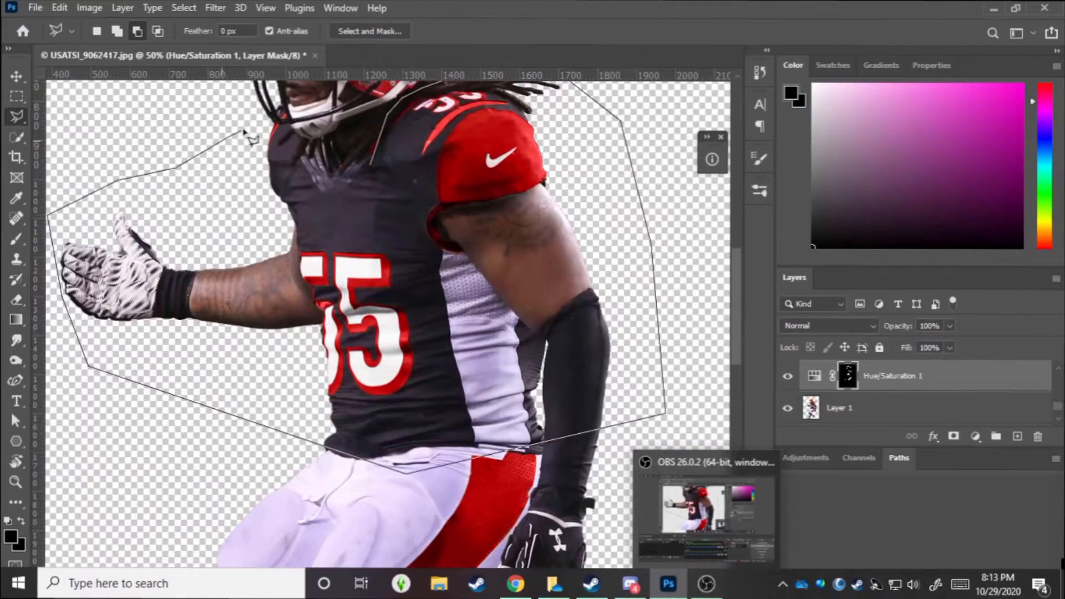
{"action": "left_click", "coordinate": [364, 132]}
{"action": "scroll", "coordinate": [414, 421], "scroll_direction": "up", "scroll_amount": 6}
Invert the selection and fade the helmet's lower rear to gray with white soft strokes on the Hue/Saturation 1 mask.
{"action": "key", "text": "b"}
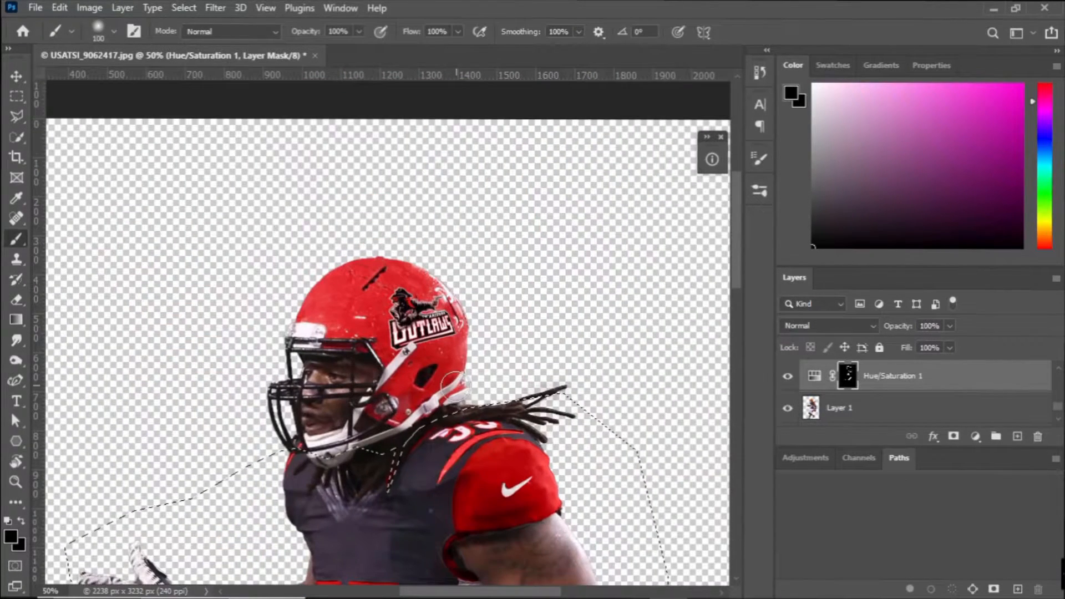
{"action": "key", "text": "x"}
{"action": "key", "text": "ctrl+shift+i"}
{"action": "mouse_move", "coordinate": [442, 401]}
{"action": "left_mouse_down"}
{"action": "mouse_move", "coordinate": [475, 354]}
{"action": "mouse_move", "coordinate": [444, 401]}
{"action": "mouse_move", "coordinate": [381, 397]}
{"action": "left_mouse_up"}
Load the Kyle's Screentones 35 brush from the Special Effects Brushes at 50 px.
{"action": "left_click", "coordinate": [760, 159]}
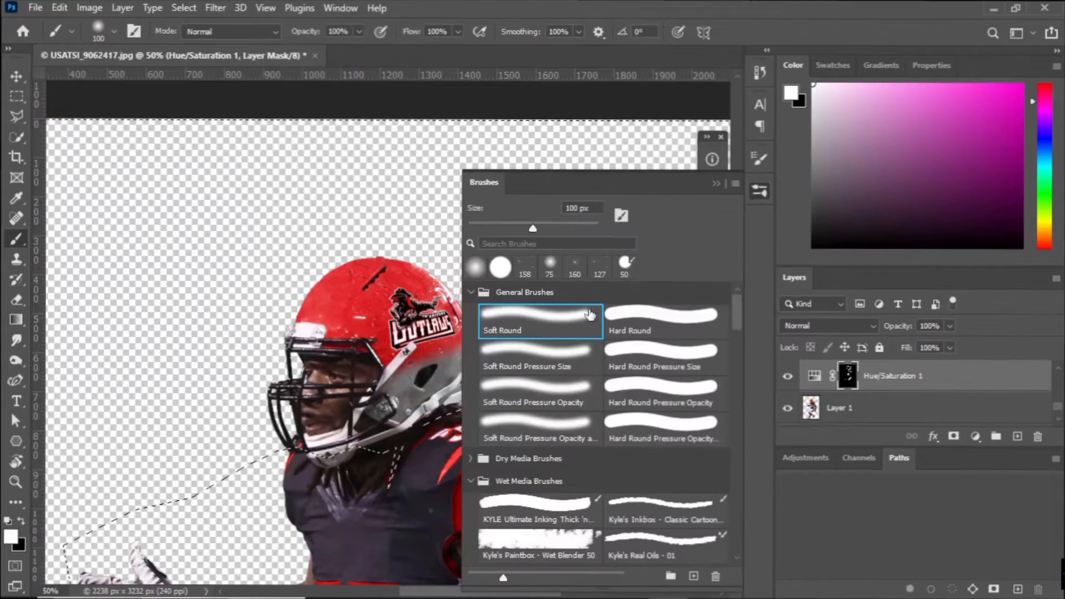
{"action": "scroll", "coordinate": [597, 422], "scroll_direction": "down", "scroll_amount": 10}
{"action": "left_click", "coordinate": [540, 508]}
{"action": "left_click", "coordinate": [717, 184]}
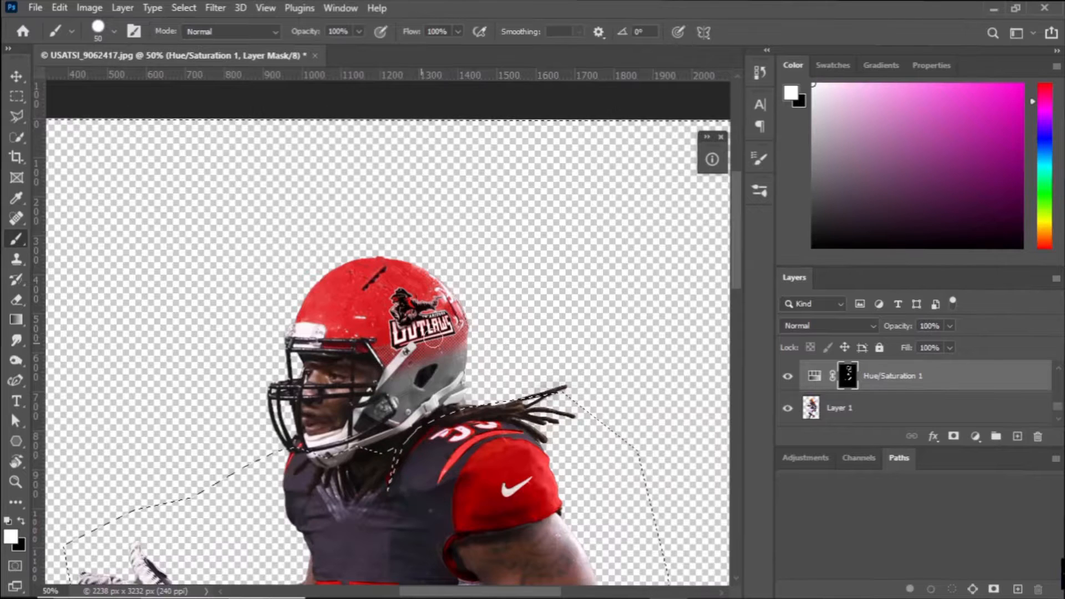
Create a new layer above Hue/Saturation 1, add a layer mask to it, and target the layer's pixels.
{"action": "key", "text": "ctrl+shift+n"}
{"action": "key", "text": "Return"}
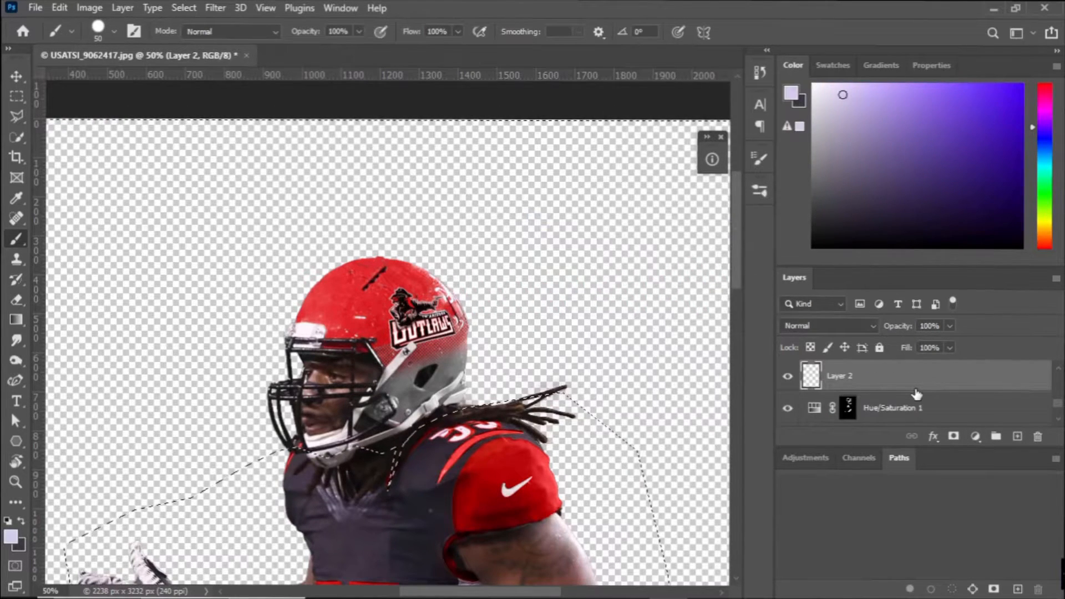
{"action": "left_click", "coordinate": [954, 437]}
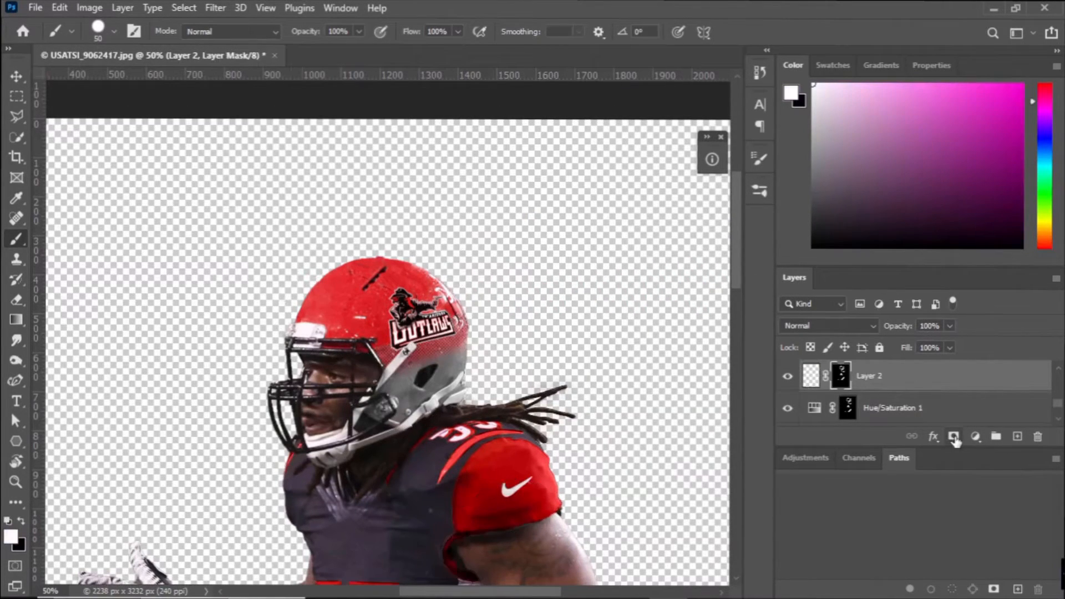
{"action": "left_click", "coordinate": [813, 376]}
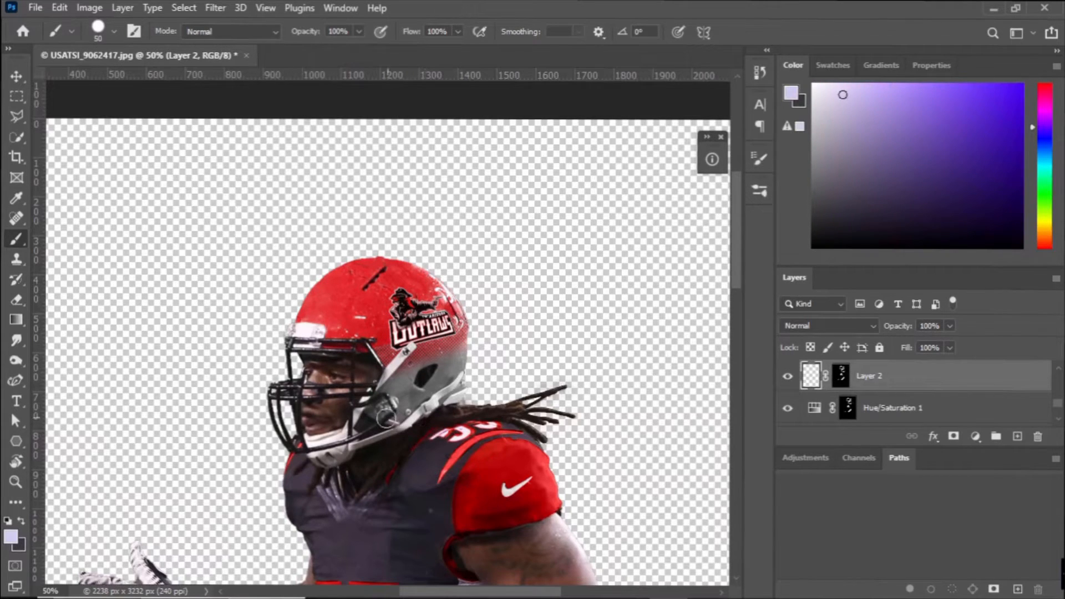
Try painting the helmet's lower rear on Layer 2 with the screentone brush and a black 50 px Soft Round brush.
{"action": "mouse_move", "coordinate": [384, 415]}
{"action": "left_mouse_down"}
{"action": "mouse_move", "coordinate": [465, 374]}
{"action": "mouse_move", "coordinate": [378, 410]}
{"action": "left_mouse_up"}
{"action": "key", "text": "ctrl+z"}
{"action": "left_click", "coordinate": [760, 190]}
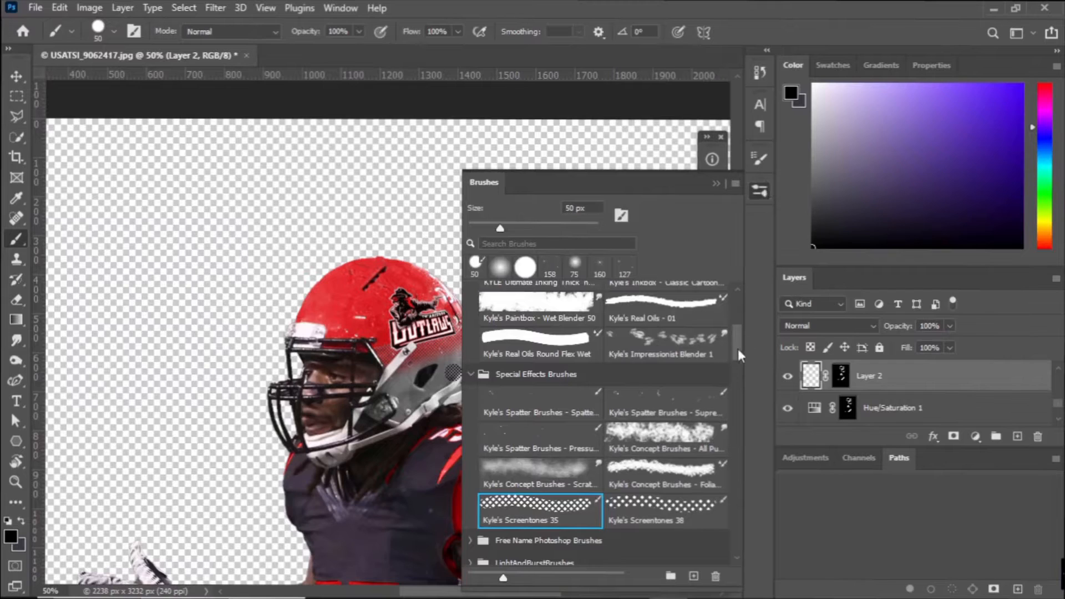
{"action": "left_click_drag", "start_coordinate": [741, 350], "coordinate": [741, 316]}
{"action": "left_click", "coordinate": [541, 322]}
{"action": "left_click", "coordinate": [717, 184]}
{"action": "mouse_move", "coordinate": [404, 425]}
{"action": "left_mouse_down"}
{"action": "mouse_move", "coordinate": [413, 403]}
{"action": "mouse_move", "coordinate": [372, 398]}
{"action": "left_mouse_up"}
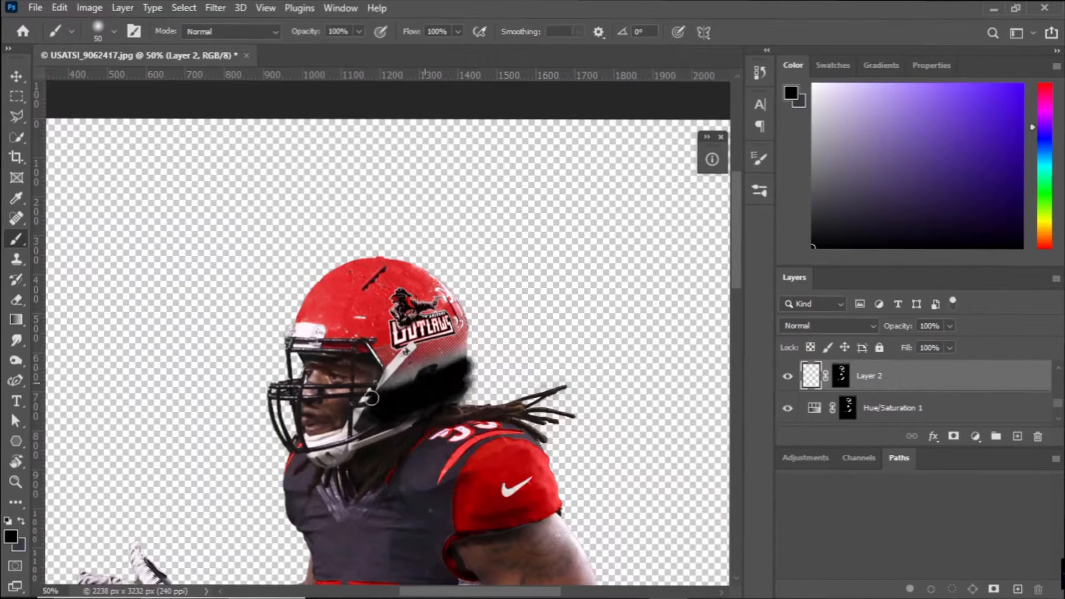
{"action": "key", "text": "ctrl+z"}
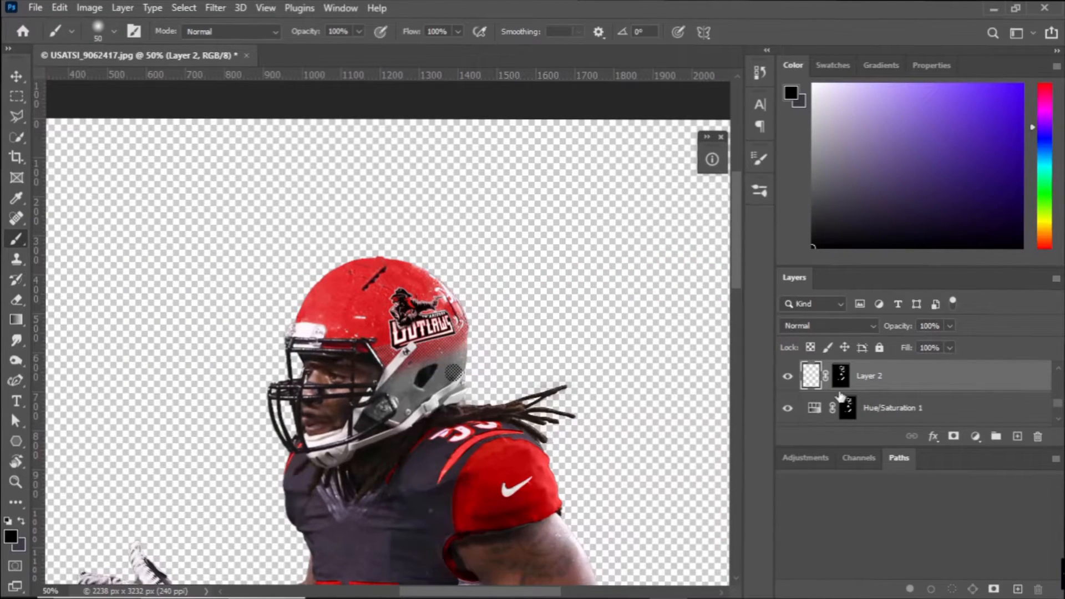
Hide Layer 2, target the Hue/Saturation 1 layer mask and reload the Kyle's Screentones 35 brush.
{"action": "left_click", "coordinate": [787, 376]}
{"action": "left_click", "coordinate": [848, 408]}
{"action": "left_click", "coordinate": [758, 80]}
{"action": "left_click", "coordinate": [760, 161]}
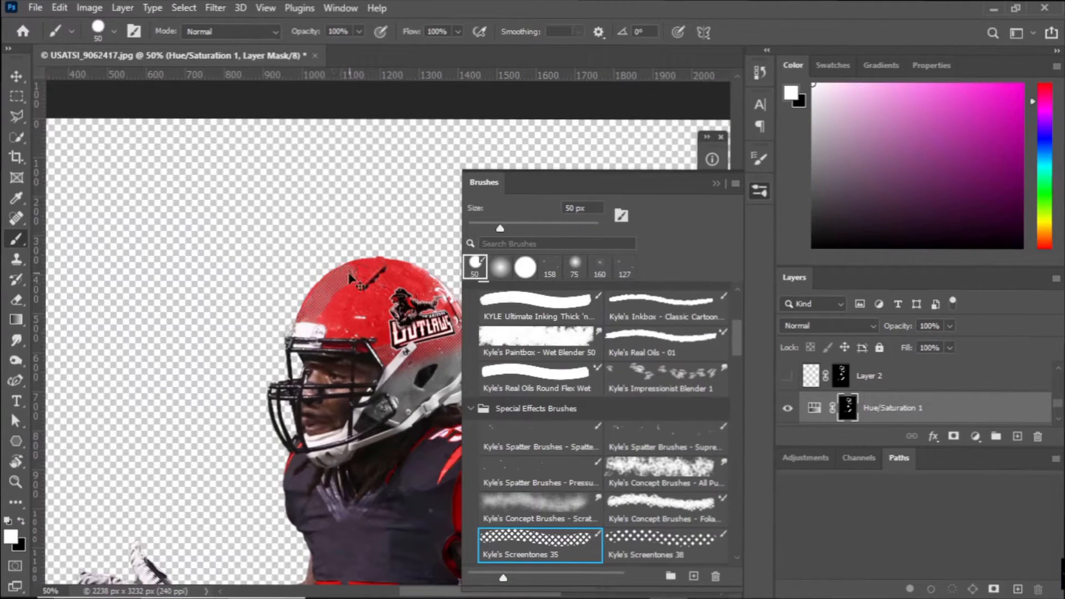
Apply the Kyle's Screentones 35 dot texture over the red helmet shell on Group 1's layer mask.
{"action": "scroll", "coordinate": [843, 405], "scroll_direction": "up", "scroll_amount": 2}
{"action": "left_click", "coordinate": [844, 378]}
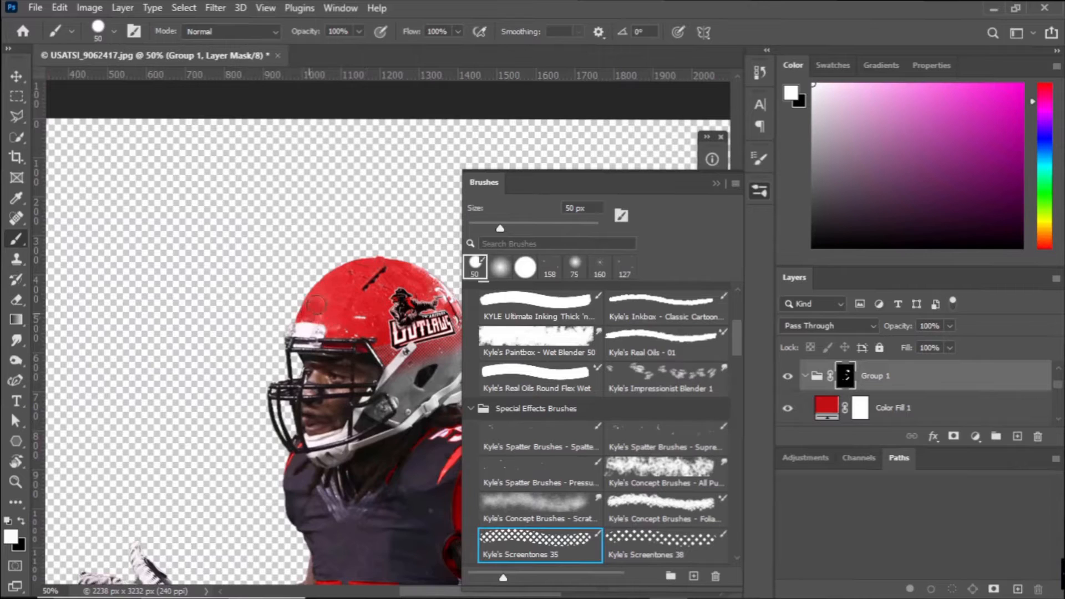
{"action": "key", "text": "ctrl+z"}
{"action": "key", "text": "ctrl+z"}
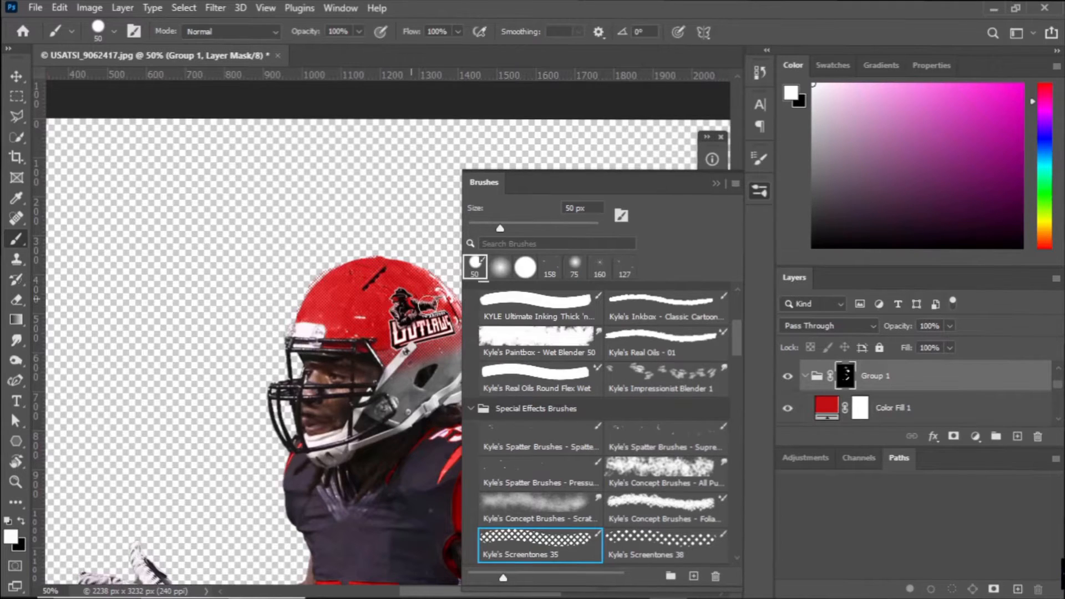
Use the player cutout as a selection to clear the dots spilling outside the helmet on Group 1's mask, and deselect.
{"action": "scroll", "coordinate": [784, 406], "scroll_direction": "down", "scroll_amount": 5}
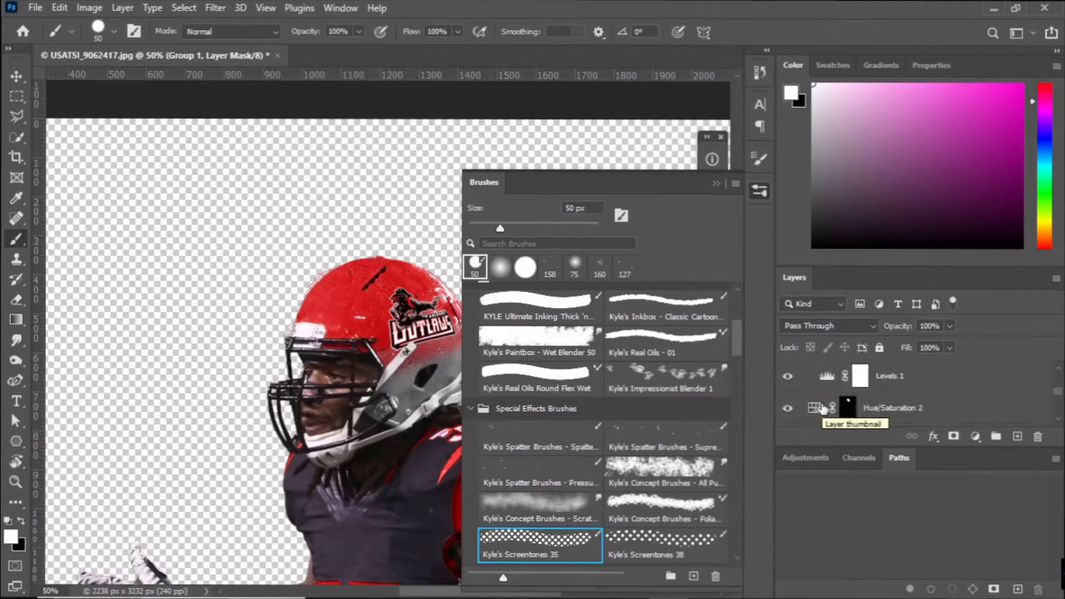
{"action": "scroll", "coordinate": [786, 384], "scroll_direction": "down", "scroll_amount": 3}
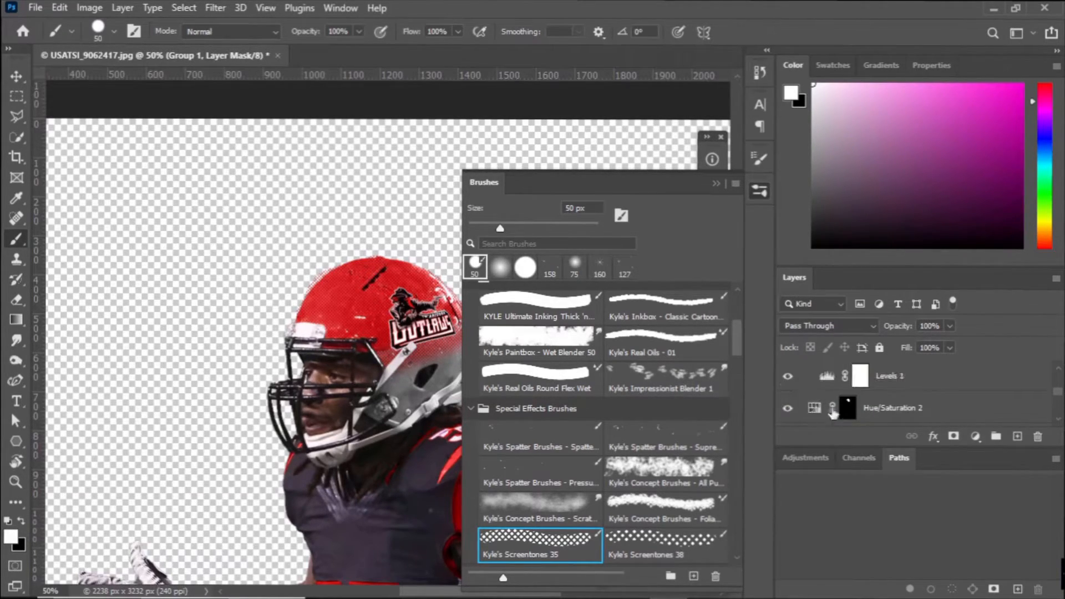
{"action": "left_click", "coordinate": [789, 382]}
{"action": "left_click", "coordinate": [788, 382]}
{"action": "scroll", "coordinate": [788, 384], "scroll_direction": "up", "scroll_amount": 3}
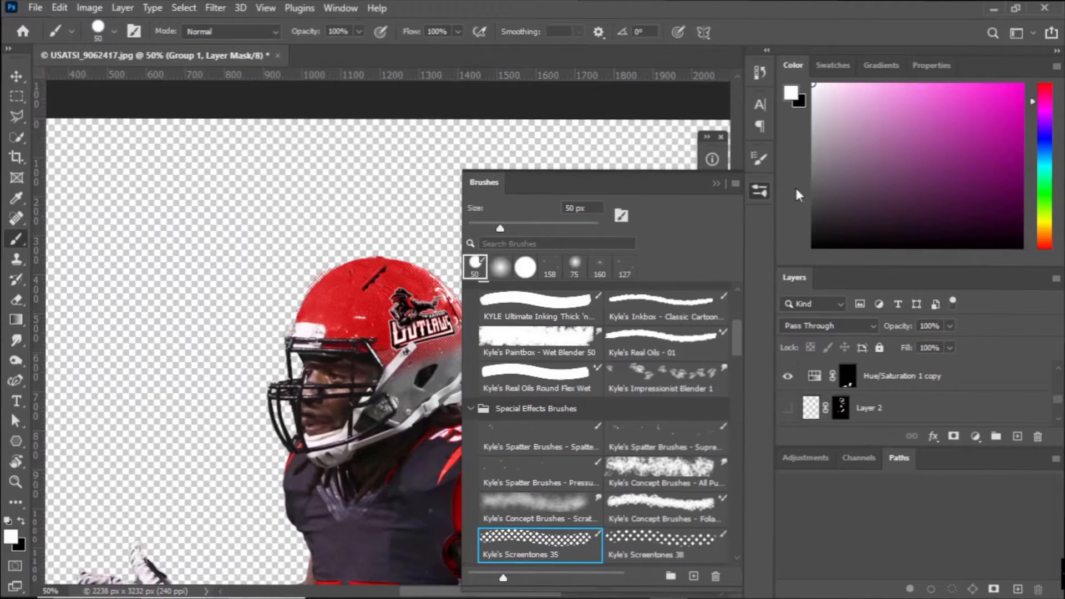
{"action": "left_click", "coordinate": [760, 190]}
{"action": "scroll", "coordinate": [422, 463], "scroll_direction": "up", "scroll_amount": 2}
{"action": "scroll", "coordinate": [832, 406], "scroll_direction": "down", "scroll_amount": 3}
{"action": "left_click", "coordinate": [811, 411], "text": "ctrl"}
{"action": "scroll", "coordinate": [812, 410], "scroll_direction": "up", "scroll_amount": 8}
{"action": "left_click", "coordinate": [161, 173], "text": "alt"}
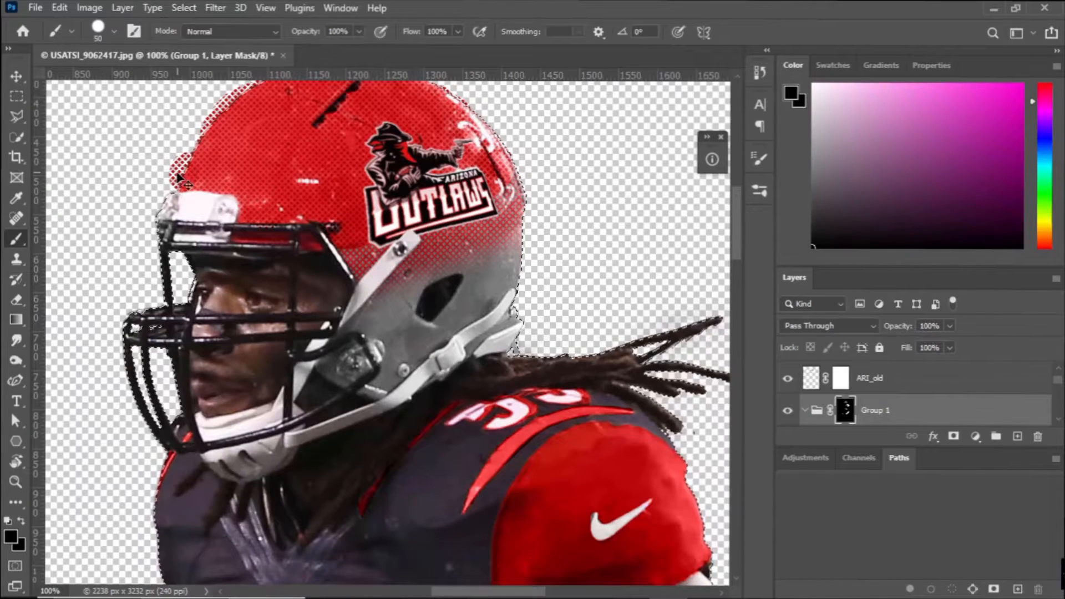
{"action": "scroll", "coordinate": [522, 298], "scroll_direction": "up", "scroll_amount": 2}
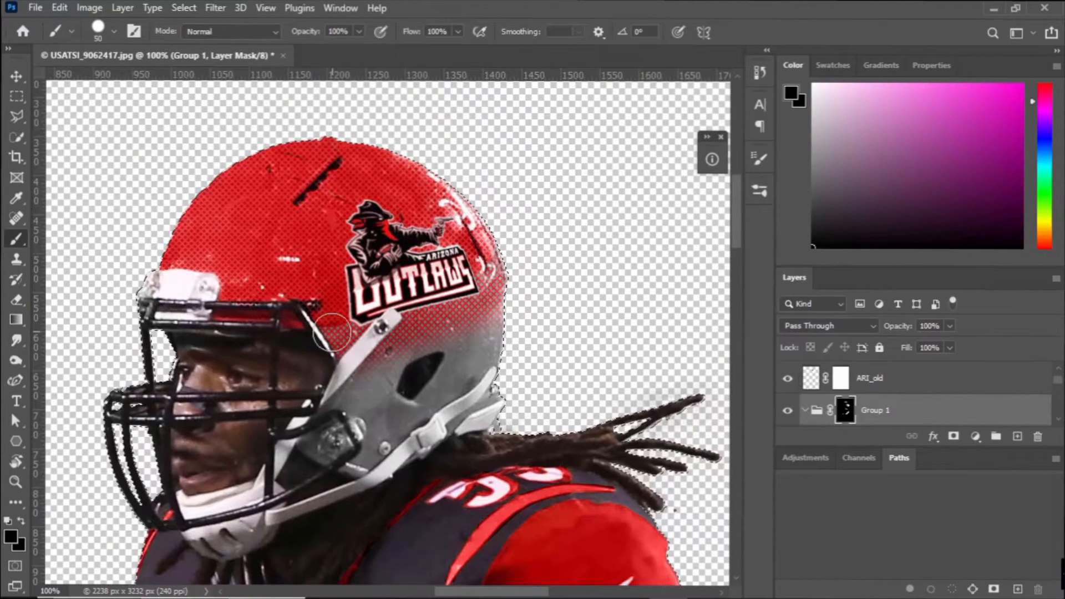
{"action": "key", "text": "ctrl+d"}
Soften the screentone dots across the red helmet shell on Group 1's mask with the Smudge tool at 26% strength.
{"action": "scroll", "coordinate": [830, 391], "scroll_direction": "up", "scroll_amount": 1}
{"action": "scroll", "coordinate": [799, 386], "scroll_direction": "down", "scroll_amount": 2}
{"action": "left_click", "coordinate": [790, 378]}
{"action": "left_click", "coordinate": [789, 378]}
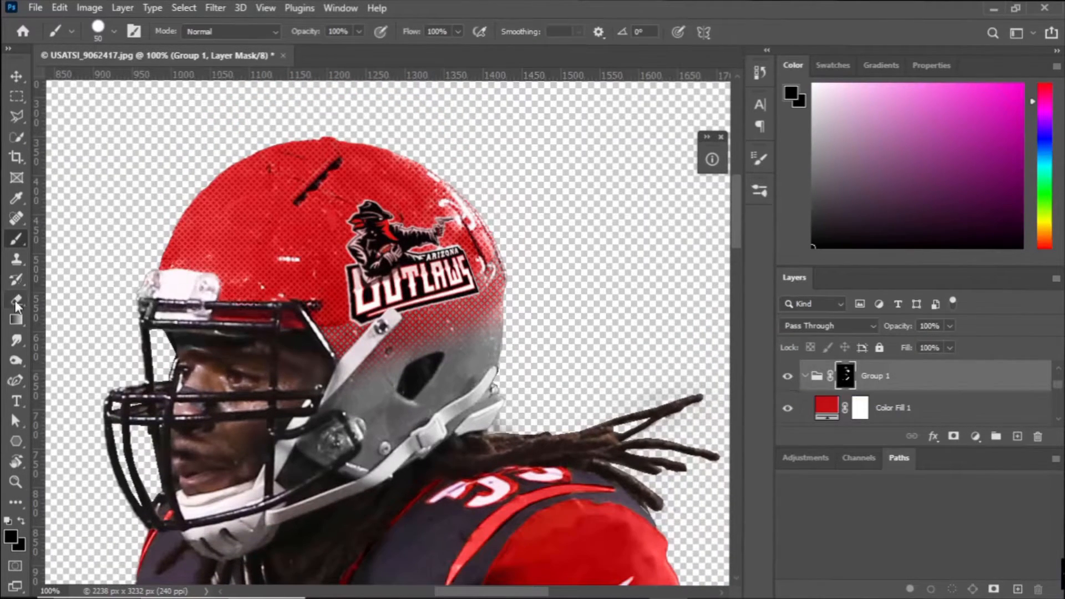
{"action": "left_click", "coordinate": [16, 340]}
{"action": "mouse_move", "coordinate": [272, 286]}
{"action": "left_mouse_down"}
{"action": "mouse_move", "coordinate": [216, 243]}
{"action": "mouse_move", "coordinate": [255, 188]}
{"action": "mouse_move", "coordinate": [325, 176]}
{"action": "mouse_move", "coordinate": [406, 190]}
{"action": "mouse_move", "coordinate": [458, 258]}
{"action": "left_mouse_up"}
Paint black screentone dots over the helmet's gray lower rear on the Hue/Saturation 1 mask with a 50 px brush.
{"action": "scroll", "coordinate": [916, 400], "scroll_direction": "down", "scroll_amount": 2}
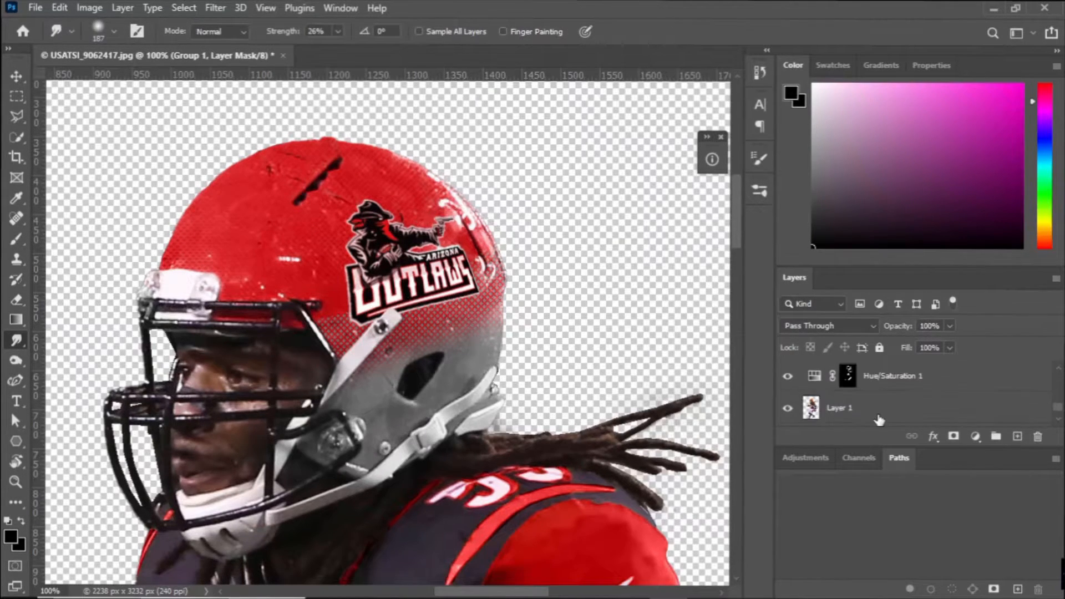
{"action": "left_click", "coordinate": [847, 376]}
{"action": "key", "text": "x"}
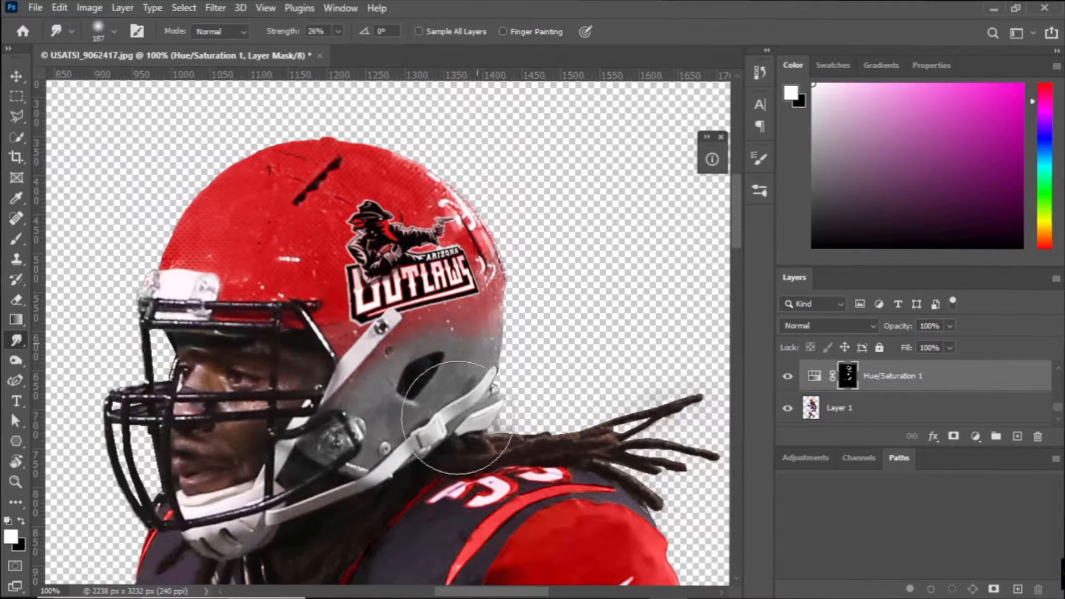
{"action": "key", "text": "b"}
{"action": "key", "text": "x"}
{"action": "left_click_drag", "start_coordinate": [338, 399], "coordinate": [503, 351]}
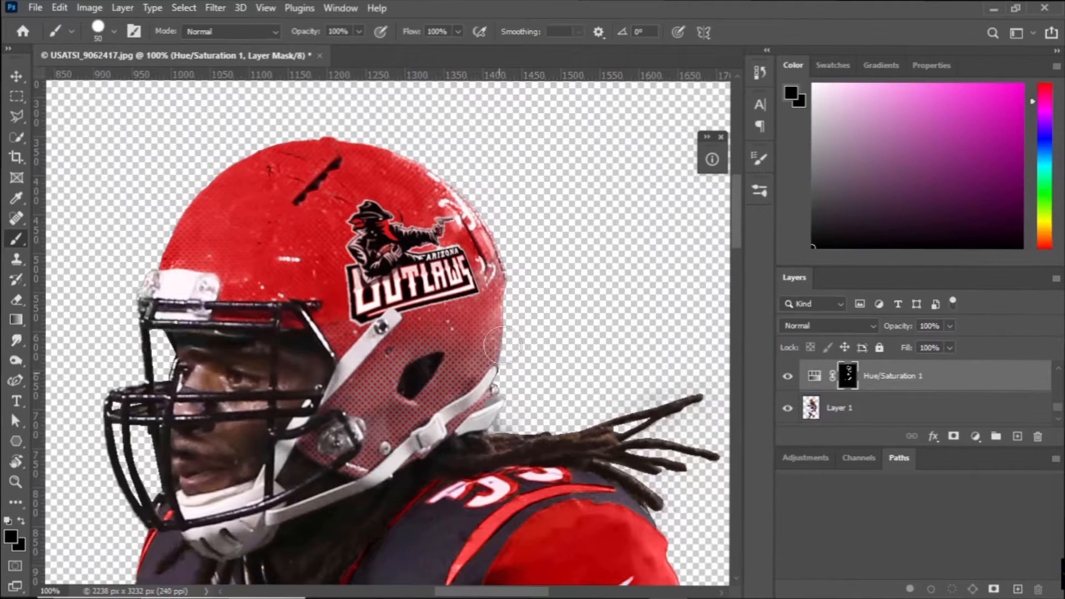
Paint white on Group 1's mask to cover the dots on the helmet's lower rear with solid red.
{"action": "left_click", "coordinate": [760, 191]}
{"action": "left_click", "coordinate": [760, 192]}
{"action": "scroll", "coordinate": [788, 382], "scroll_direction": "up", "scroll_amount": 3}
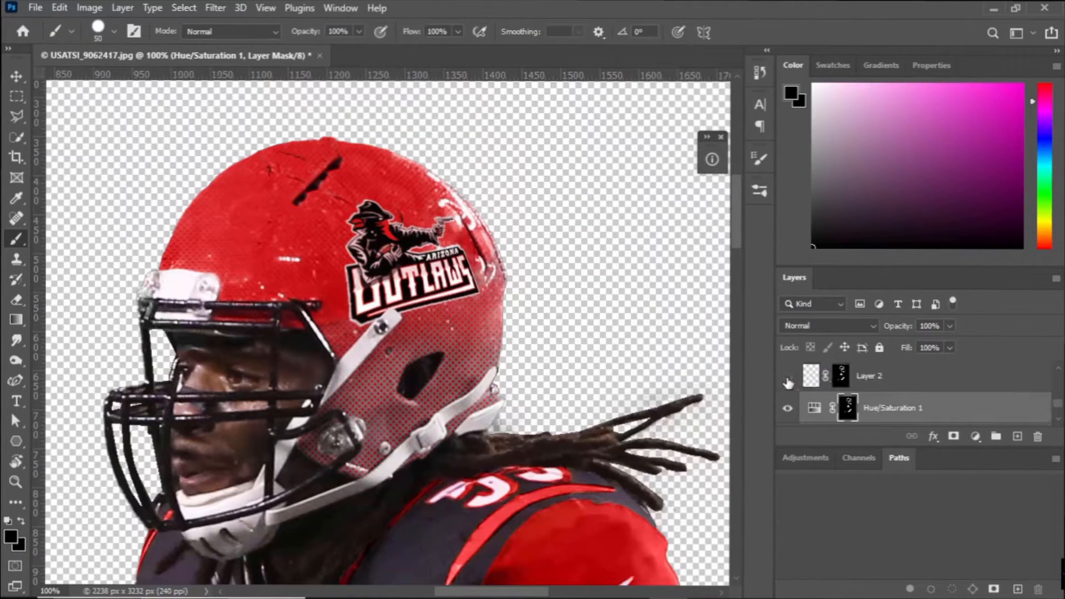
{"action": "left_click", "coordinate": [788, 382]}
{"action": "left_click", "coordinate": [787, 382]}
{"action": "left_click", "coordinate": [848, 378]}
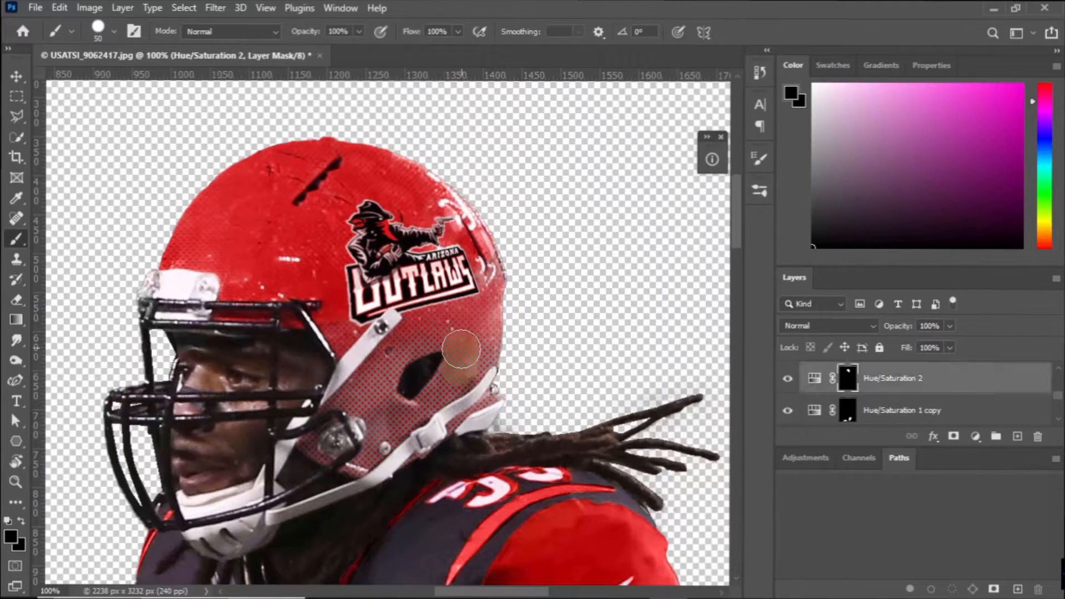
{"action": "scroll", "coordinate": [837, 383], "scroll_direction": "up", "scroll_amount": 2}
{"action": "left_click", "coordinate": [844, 379]}
{"action": "mouse_move", "coordinate": [417, 387]}
{"action": "left_mouse_down"}
{"action": "mouse_move", "coordinate": [344, 435]}
{"action": "mouse_move", "coordinate": [416, 440]}
{"action": "mouse_move", "coordinate": [424, 400]}
{"action": "left_mouse_up"}
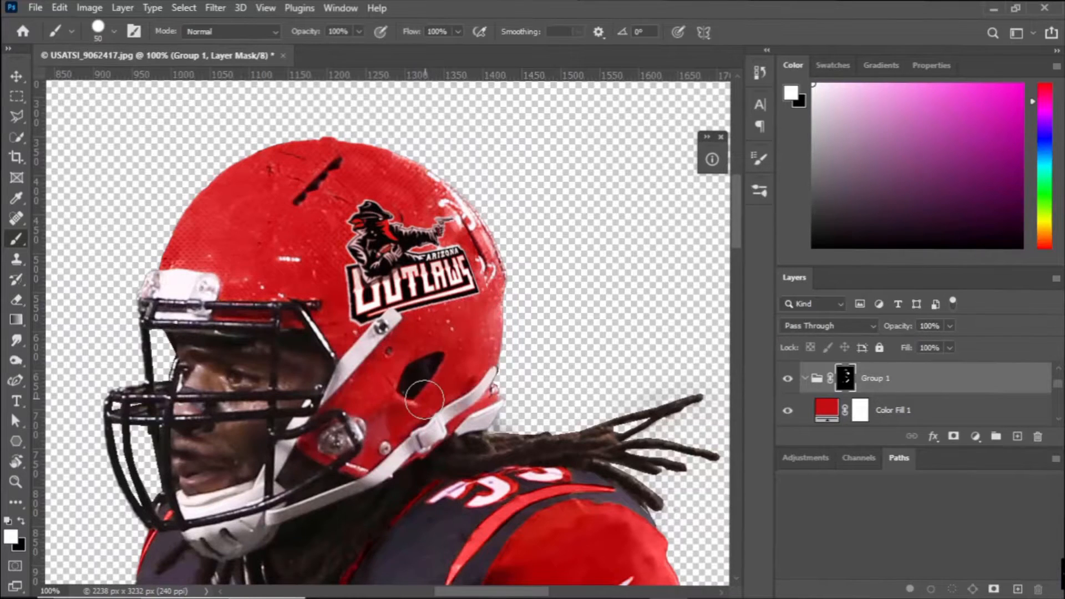
Select the helmet on Layer 1 with the Quick Selection tool, using the default colors.
{"action": "scroll", "coordinate": [827, 405], "scroll_direction": "down", "scroll_amount": 3}
{"action": "key", "text": "ctrl+minus"}
{"action": "key", "text": "ctrl+minus"}
{"action": "key", "text": "ctrl+minus"}
{"action": "key", "text": "ctrl+minus"}
{"action": "key", "text": "ctrl+minus"}
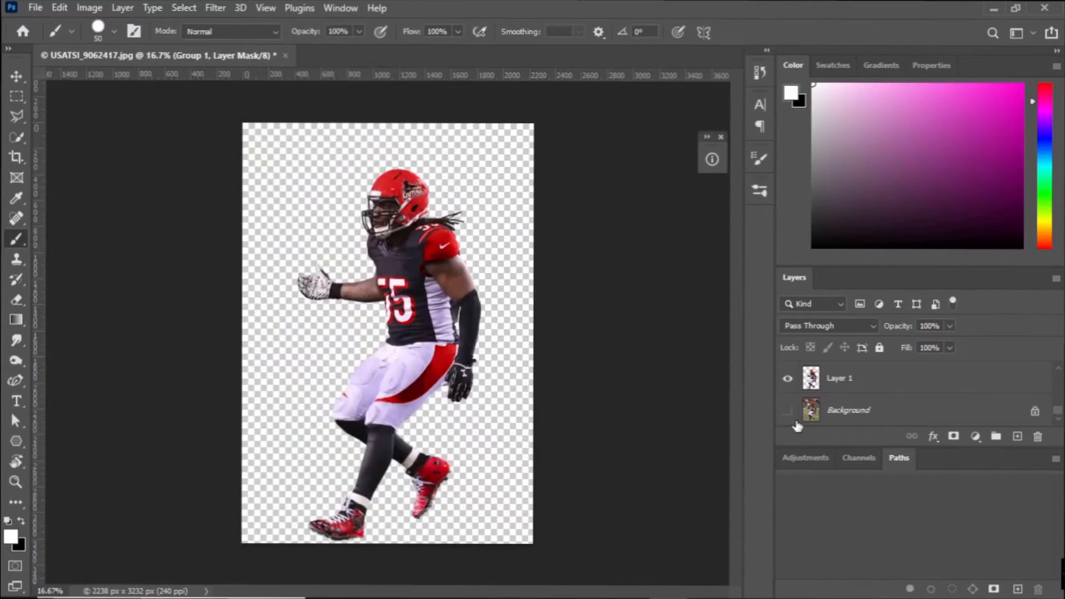
{"action": "scroll", "coordinate": [826, 405], "scroll_direction": "up", "scroll_amount": 1}
{"action": "left_click", "coordinate": [827, 405]}
{"action": "key", "text": "d"}
{"action": "key", "text": "w"}
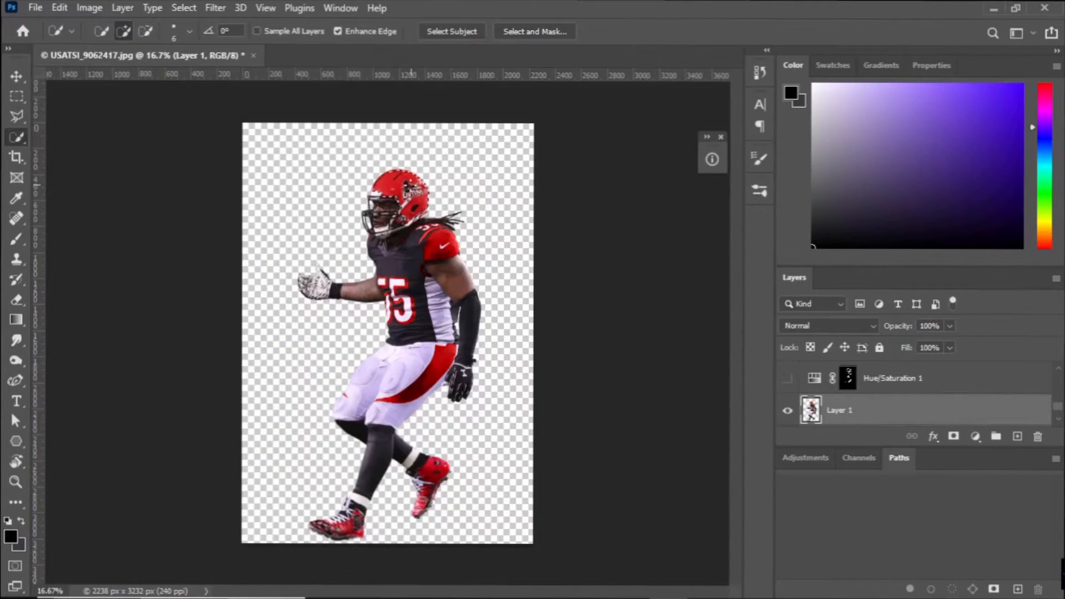
{"action": "key", "text": "ctrl+plus"}
{"action": "key", "text": "ctrl+plus"}
{"action": "key", "text": "ctrl+plus"}
{"action": "key", "text": "ctrl+plus"}
{"action": "left_click_drag", "start_coordinate": [411, 184], "coordinate": [277, 582]}
{"action": "key", "text": "ctrl+plus"}
{"action": "key", "text": "ctrl+plus"}
Subtract the lower chin strap and its buckle from the helmet selection with the Polygonal Lasso.
{"action": "key", "text": "l"}
{"action": "left_click", "coordinate": [254, 490]}
{"action": "left_click", "coordinate": [299, 441]}
{"action": "left_click", "coordinate": [308, 446]}
{"action": "left_click", "coordinate": [328, 440]}
{"action": "left_click", "coordinate": [335, 427]}
{"action": "left_click", "coordinate": [363, 408]}
{"action": "left_click", "coordinate": [359, 388]}
{"action": "left_click", "coordinate": [382, 369]}
{"action": "left_click", "coordinate": [412, 352]}
{"action": "left_click", "coordinate": [447, 312]}
{"action": "left_click", "coordinate": [450, 328]}
{"action": "left_click", "coordinate": [472, 337]}
{"action": "left_click", "coordinate": [407, 369]}
{"action": "left_click", "coordinate": [382, 398]}
{"action": "left_click", "coordinate": [361, 419]}
{"action": "left_click", "coordinate": [331, 435]}
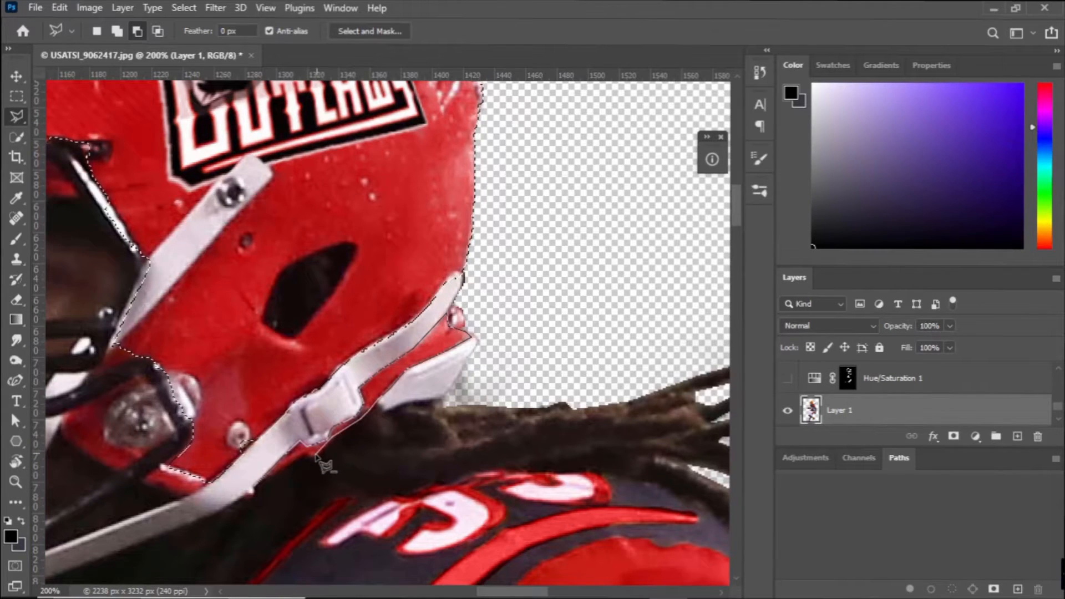
{"action": "left_click", "coordinate": [255, 489]}
Subtract the upper chin strap and the round snap beside the ear from the helmet selection.
{"action": "left_click", "coordinate": [114, 345]}
{"action": "left_click", "coordinate": [151, 312]}
{"action": "left_click", "coordinate": [199, 253]}
{"action": "left_click", "coordinate": [274, 175]}
{"action": "left_click", "coordinate": [271, 165]}
{"action": "left_click", "coordinate": [246, 153]}
{"action": "left_click", "coordinate": [228, 176]}
{"action": "left_click", "coordinate": [148, 257]}
{"action": "left_click", "coordinate": [113, 345]}
{"action": "left_click_drag", "start_coordinate": [103, 387], "coordinate": [280, 266]}
{"action": "left_click", "coordinate": [352, 314]}
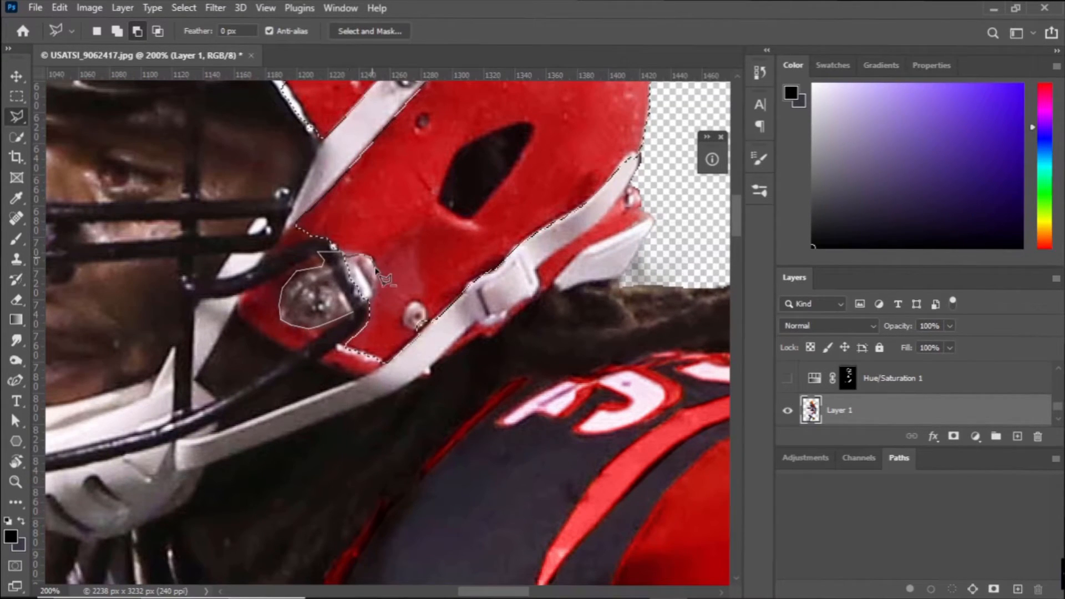
{"action": "left_click", "coordinate": [369, 305]}
Add the red shell areas around the snap and below the facemask bar to the helmet selection.
{"action": "left_click", "coordinate": [117, 32]}
{"action": "left_click", "coordinate": [321, 329]}
{"action": "left_click", "coordinate": [281, 322]}
{"action": "left_click", "coordinate": [291, 278]}
{"action": "left_click", "coordinate": [324, 263]}
{"action": "left_click", "coordinate": [317, 255]}
{"action": "left_click", "coordinate": [241, 290]}
{"action": "left_click", "coordinate": [238, 307]}
{"action": "left_click", "coordinate": [245, 325]}
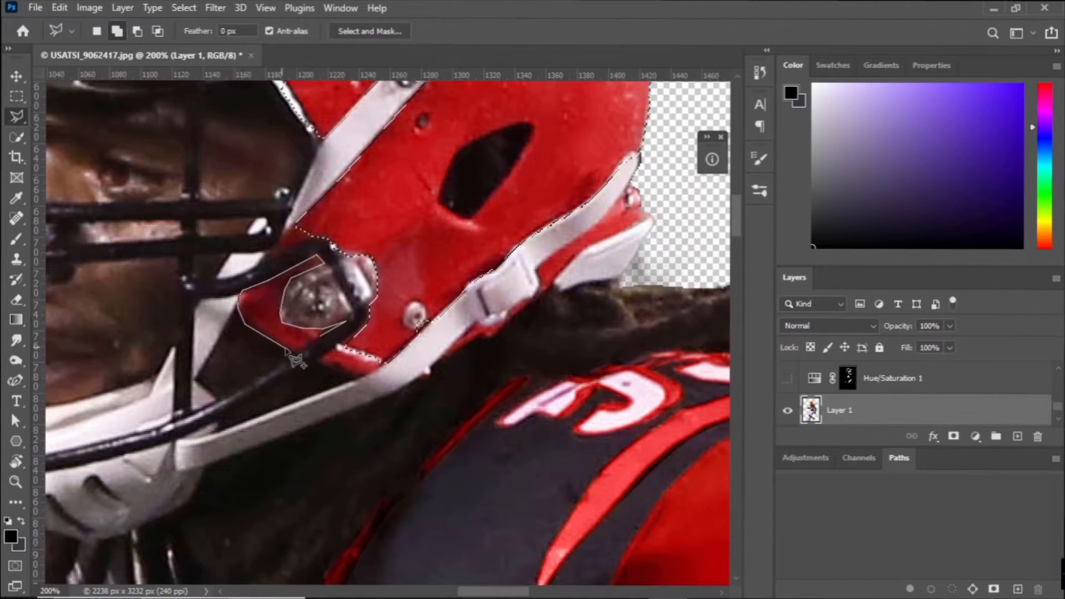
{"action": "left_click", "coordinate": [346, 322]}
{"action": "left_click", "coordinate": [317, 364]}
{"action": "left_click", "coordinate": [364, 377]}
{"action": "left_click", "coordinate": [394, 354]}
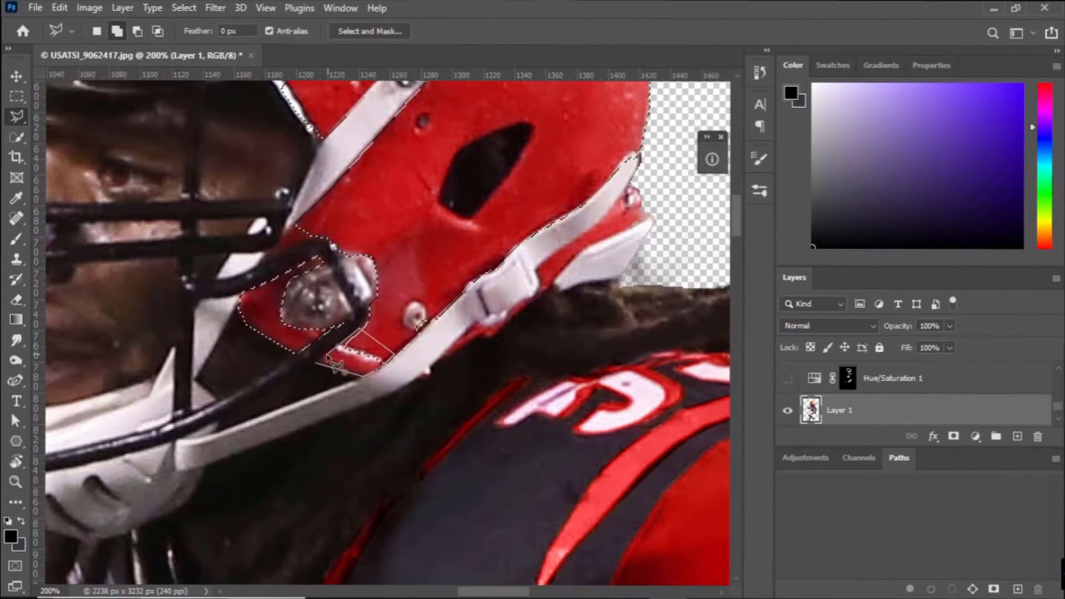
Add the narrow red areas around the top facemask bar at the helmet's front to the selection.
{"action": "scroll", "coordinate": [322, 344], "scroll_direction": "up", "scroll_amount": 1}
{"action": "scroll", "coordinate": [258, 265], "scroll_direction": "up", "scroll_amount": 3}
{"action": "left_click", "coordinate": [253, 264]}
{"action": "left_click", "coordinate": [203, 263]}
{"action": "left_click", "coordinate": [205, 228]}
{"action": "double_click", "coordinate": [230, 227]}
{"action": "mouse_move", "coordinate": [230, 227]}
{"action": "left_mouse_down"}
{"action": "mouse_move", "coordinate": [355, 287]}
{"action": "mouse_move", "coordinate": [131, 459]}
{"action": "mouse_move", "coordinate": [111, 222]}
{"action": "left_mouse_up"}
{"action": "left_click", "coordinate": [311, 286]}
{"action": "left_click", "coordinate": [194, 284]}
{"action": "left_click", "coordinate": [197, 303]}
{"action": "double_click", "coordinate": [308, 305]}
Add the red shell slivers beneath the chin strap at the helmet's lower rear to the selection.
{"action": "left_click", "coordinate": [446, 465]}
{"action": "left_click", "coordinate": [431, 481]}
{"action": "double_click", "coordinate": [408, 486]}
{"action": "left_click", "coordinate": [452, 461]}
{"action": "left_click", "coordinate": [466, 445]}
{"action": "left_click", "coordinate": [462, 427]}
{"action": "left_click", "coordinate": [508, 395]}
{"action": "left_click", "coordinate": [527, 382]}
{"action": "left_click", "coordinate": [551, 358]}
{"action": "left_click", "coordinate": [547, 368]}
{"action": "left_click", "coordinate": [571, 374]}
{"action": "left_click", "coordinate": [573, 381]}
{"action": "left_click", "coordinate": [509, 412]}
{"action": "left_click", "coordinate": [482, 440]}
{"action": "left_click", "coordinate": [475, 452]}
{"action": "left_click", "coordinate": [460, 462]}
{"action": "key", "text": "ctrl+minus"}
{"action": "key", "text": "ctrl+minus"}
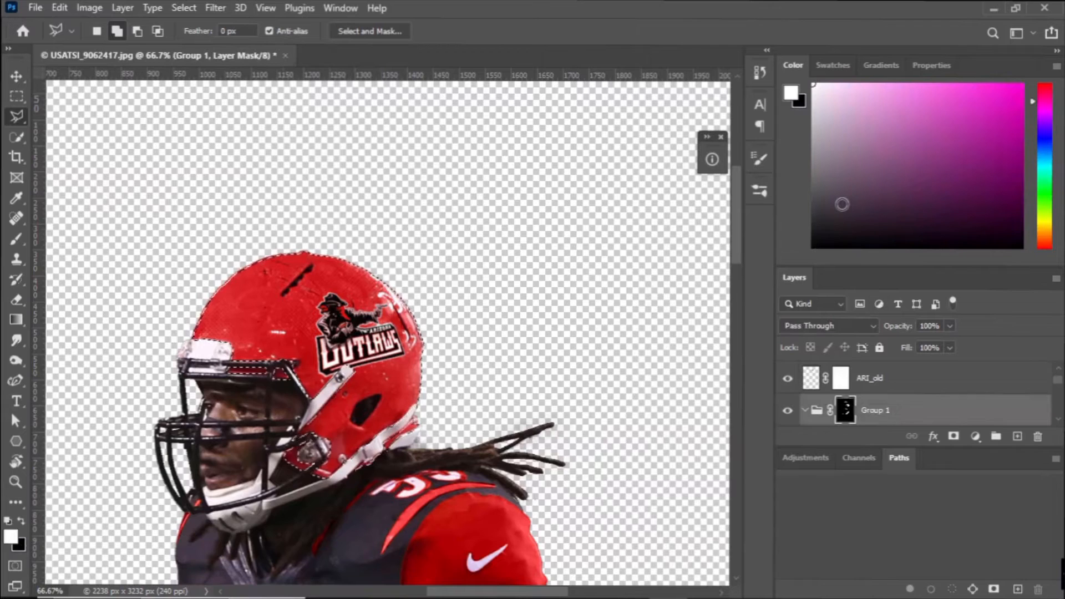
Create a black Solid Color fill in a new Group 2 masked to the helmet, with Color blending.
{"action": "key", "text": "x"}
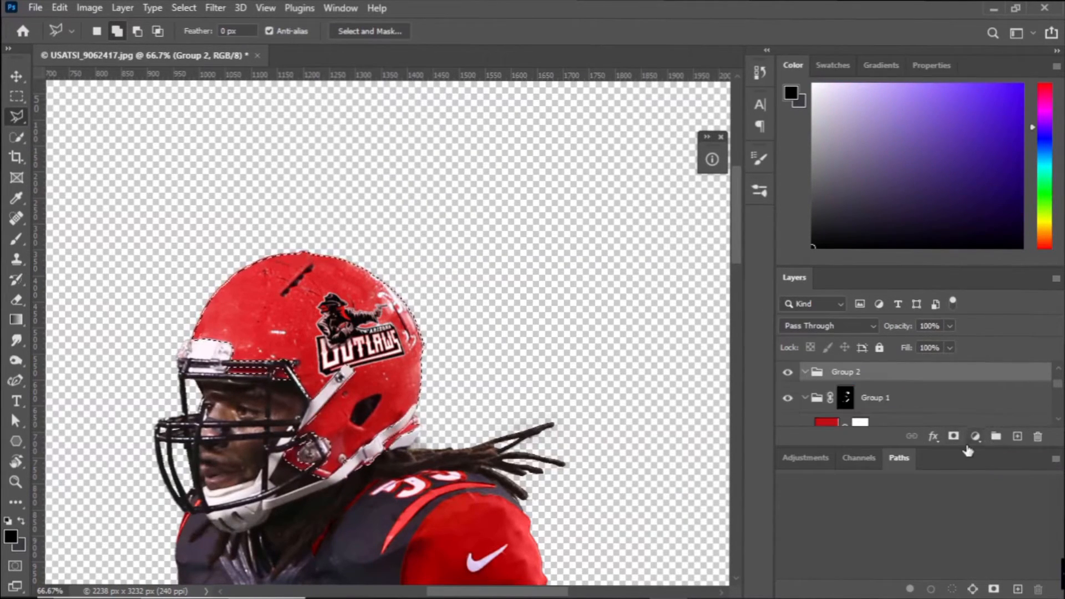
{"action": "left_click", "coordinate": [976, 436]}
{"action": "left_click", "coordinate": [964, 170]}
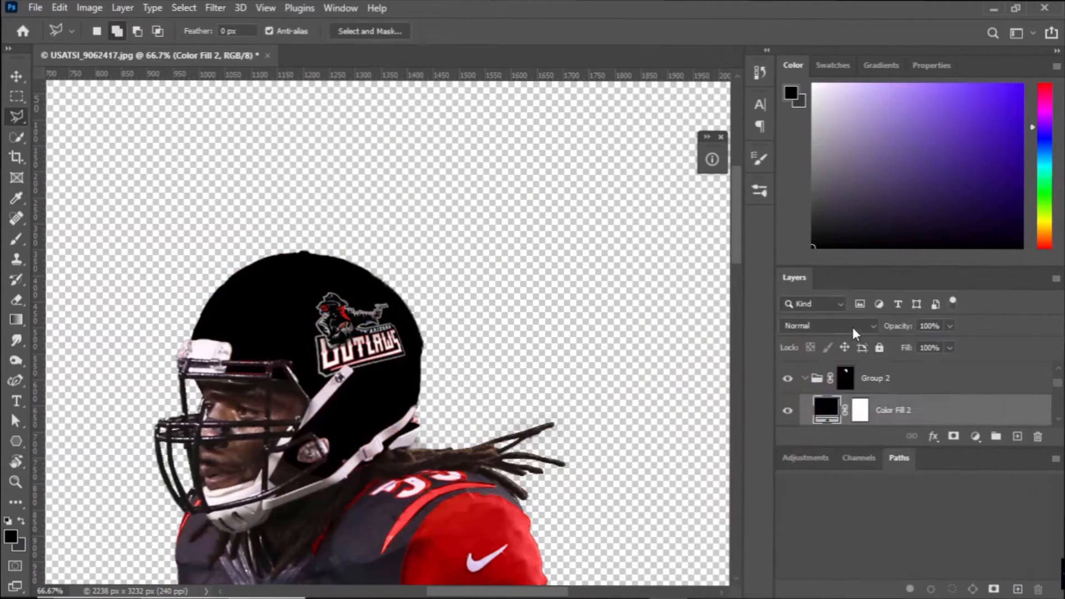
{"action": "left_click", "coordinate": [828, 326]}
{"action": "left_click", "coordinate": [803, 569]}
Add a Levels adjustment below the black fill in Group 2, darken its midtones, and hide the black fill.
{"action": "left_click", "coordinate": [976, 437]}
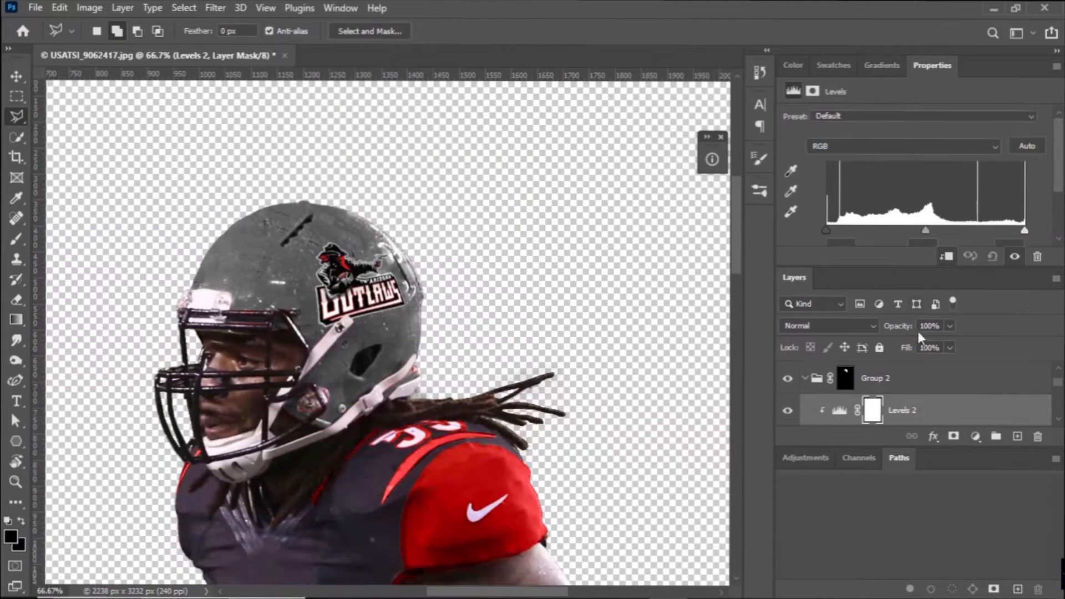
{"action": "left_click_drag", "start_coordinate": [926, 230], "coordinate": [981, 250]}
{"action": "scroll", "coordinate": [853, 395], "scroll_direction": "up", "scroll_amount": 1}
{"action": "left_click", "coordinate": [793, 379]}
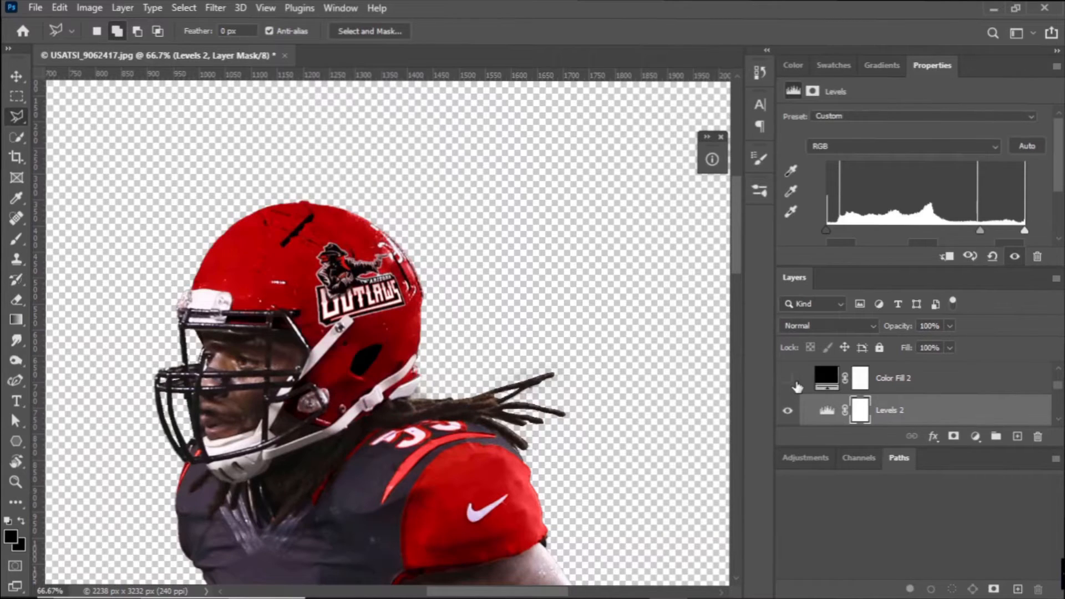
{"action": "left_click", "coordinate": [818, 382]}
{"action": "left_click", "coordinate": [827, 414]}
{"action": "left_click", "coordinate": [788, 412]}
{"action": "left_click", "coordinate": [789, 412]}
{"action": "left_click", "coordinate": [788, 382]}
{"action": "mouse_move", "coordinate": [890, 404]}
{"action": "left_mouse_down"}
{"action": "mouse_move", "coordinate": [889, 380]}
{"action": "mouse_move", "coordinate": [890, 409]}
{"action": "left_mouse_up"}
{"action": "scroll", "coordinate": [890, 410], "scroll_direction": "up", "scroll_amount": 1}
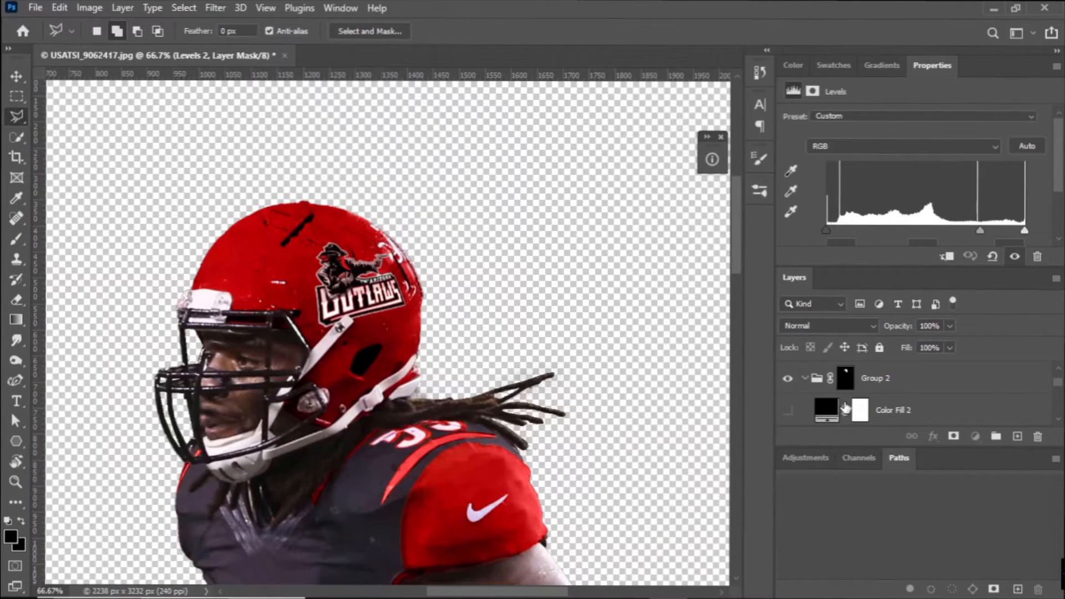
Load Group 2's mask as a selection, invert it, and fill the area outside the helmet black on Levels 2's mask.
{"action": "scroll", "coordinate": [854, 399], "scroll_direction": "down", "scroll_amount": 1}
{"action": "scroll", "coordinate": [861, 394], "scroll_direction": "up", "scroll_amount": 1}
{"action": "scroll", "coordinate": [807, 411], "scroll_direction": "down", "scroll_amount": 1}
{"action": "scroll", "coordinate": [833, 394], "scroll_direction": "up", "scroll_amount": 1}
{"action": "left_click", "coordinate": [847, 380], "text": "ctrl"}
{"action": "scroll", "coordinate": [849, 384], "scroll_direction": "down", "scroll_amount": 2}
{"action": "left_click", "coordinate": [794, 65]}
{"action": "key", "text": "ctrl+shift+i"}
{"action": "key", "text": "shift+F5"}
{"action": "key", "text": "Return"}
{"action": "scroll", "coordinate": [869, 387], "scroll_direction": "up", "scroll_amount": 1}
Show Color Fill 2, fill its mask black outside the helmet, and deselect.
{"action": "left_click", "coordinate": [869, 387]}
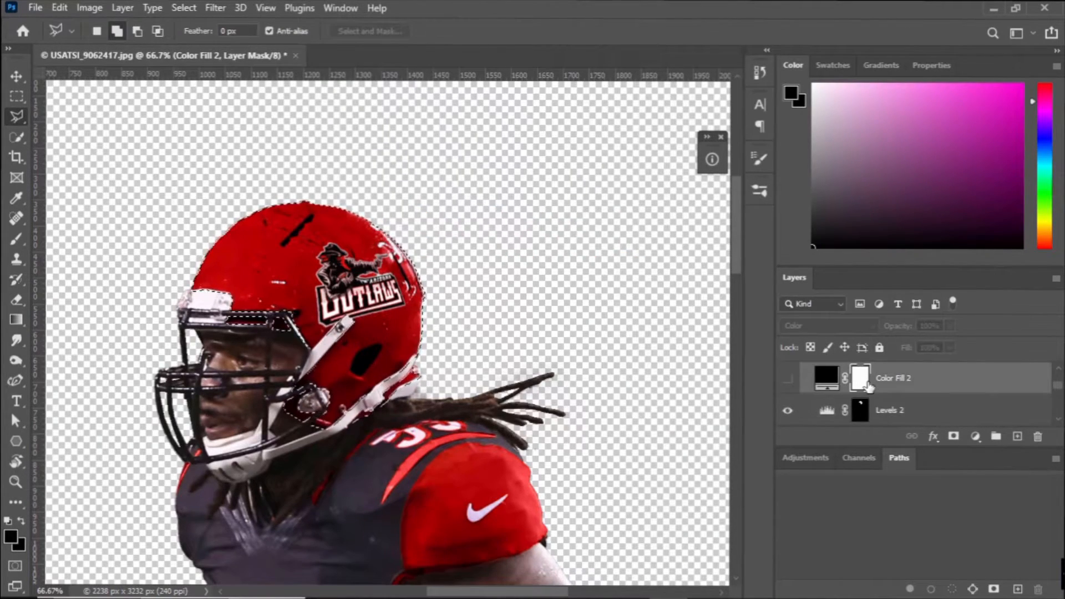
{"action": "left_click", "coordinate": [789, 381]}
{"action": "key", "text": "shift+F5"}
{"action": "key", "text": "Return"}
{"action": "key", "text": "b"}
{"action": "key", "text": "ctrl+d"}
Paint black over the upper helmet on Color Fill 2's mask with a 50 px brush to bring back the red.
{"action": "left_click", "coordinate": [759, 191]}
{"action": "scroll", "coordinate": [527, 388], "scroll_direction": "up", "scroll_amount": 7}
{"action": "left_click", "coordinate": [226, 311]}
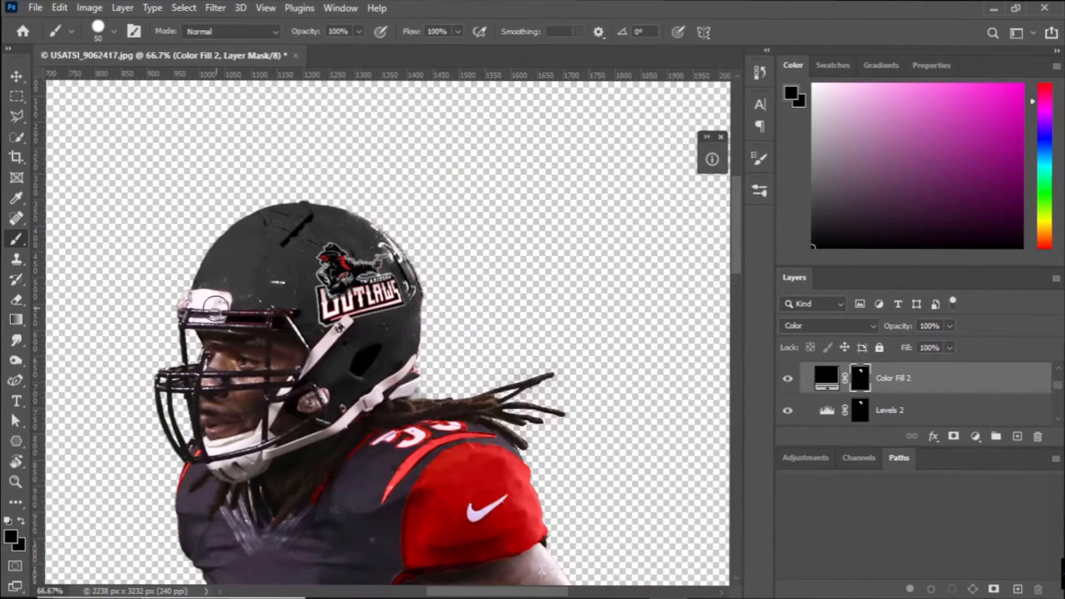
{"action": "key", "text": "x"}
Soften the red-to-black edge on Color Fill 2's mask with a 111 px Soft Round brush in white.
{"action": "left_click", "coordinate": [761, 193]}
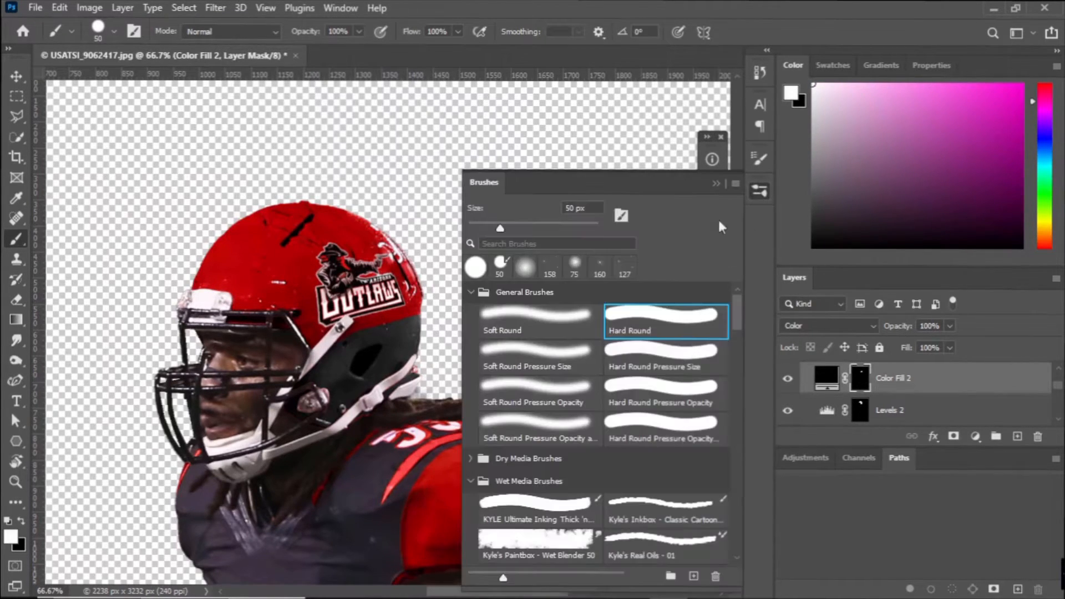
{"action": "double_click", "coordinate": [565, 324]}
{"action": "left_click", "coordinate": [114, 33]}
{"action": "left_click_drag", "start_coordinate": [42, 72], "coordinate": [59, 72]}
{"action": "left_click", "coordinate": [324, 354]}
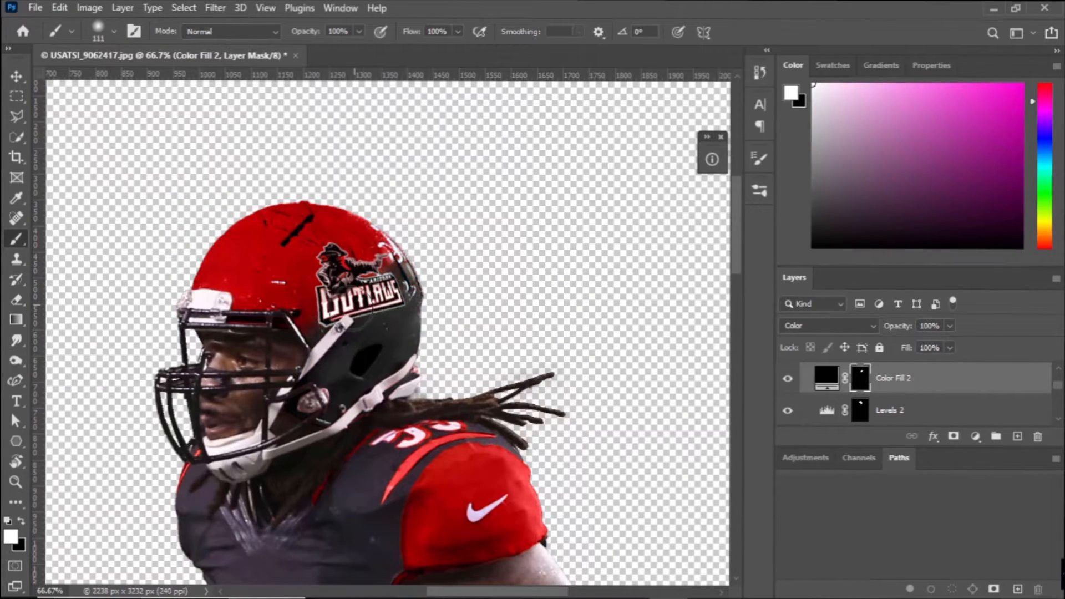
{"action": "scroll", "coordinate": [824, 409], "scroll_direction": "up", "scroll_amount": 2}
{"action": "scroll", "coordinate": [956, 418], "scroll_direction": "down", "scroll_amount": 1}
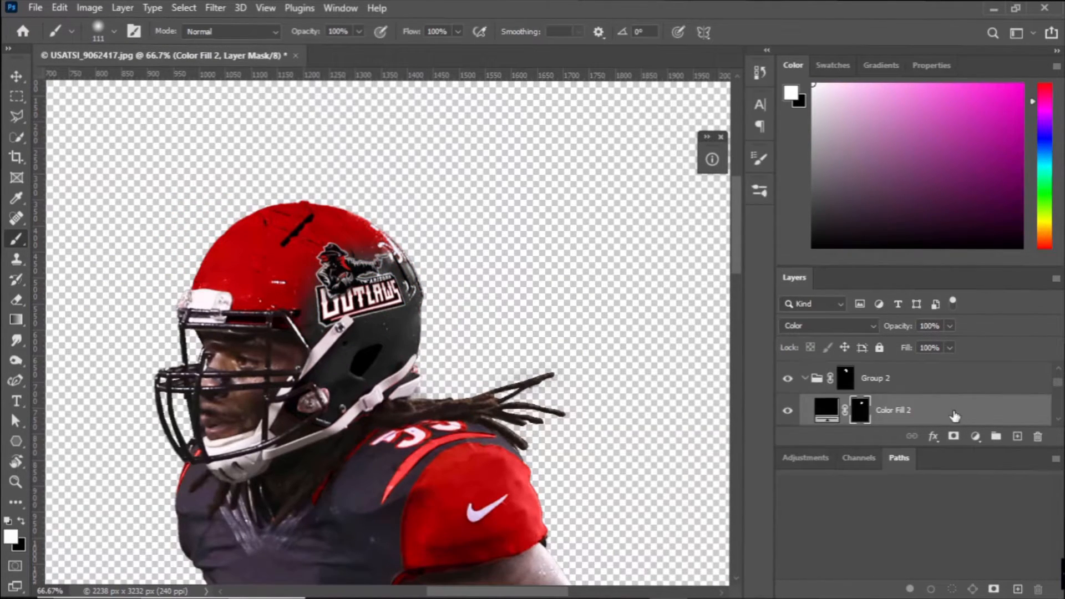
Add a new layer above Color Fill 2 in Group 2 and sample the helmet's red as the foreground color.
{"action": "key", "text": "ctrl+alt+shift+n"}
{"action": "left_click", "coordinate": [272, 242], "text": "alt"}
{"action": "left_click", "coordinate": [760, 190]}
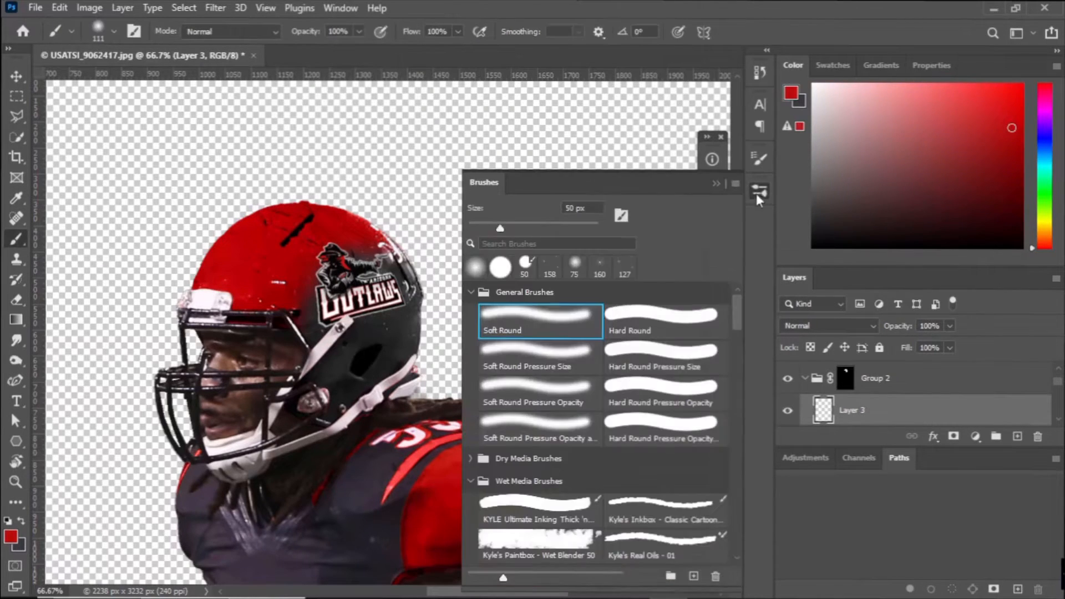
{"action": "key", "text": "shift+F5"}
{"action": "key", "text": "Return"}
{"action": "key", "text": "ctrl+z"}
Paint red screentone dots over the helmet's black lower rear on Layer 3 with a 177 px brush.
{"action": "left_click", "coordinate": [114, 32]}
{"action": "left_click_drag", "start_coordinate": [47, 72], "coordinate": [94, 72]}
{"action": "mouse_move", "coordinate": [307, 252]}
{"action": "left_mouse_down"}
{"action": "mouse_move", "coordinate": [211, 327]}
{"action": "mouse_move", "coordinate": [309, 420]}
{"action": "left_mouse_up"}
Set Layer 3's blending to Saturation and its opacity to 46%.
{"action": "left_click", "coordinate": [829, 326]}
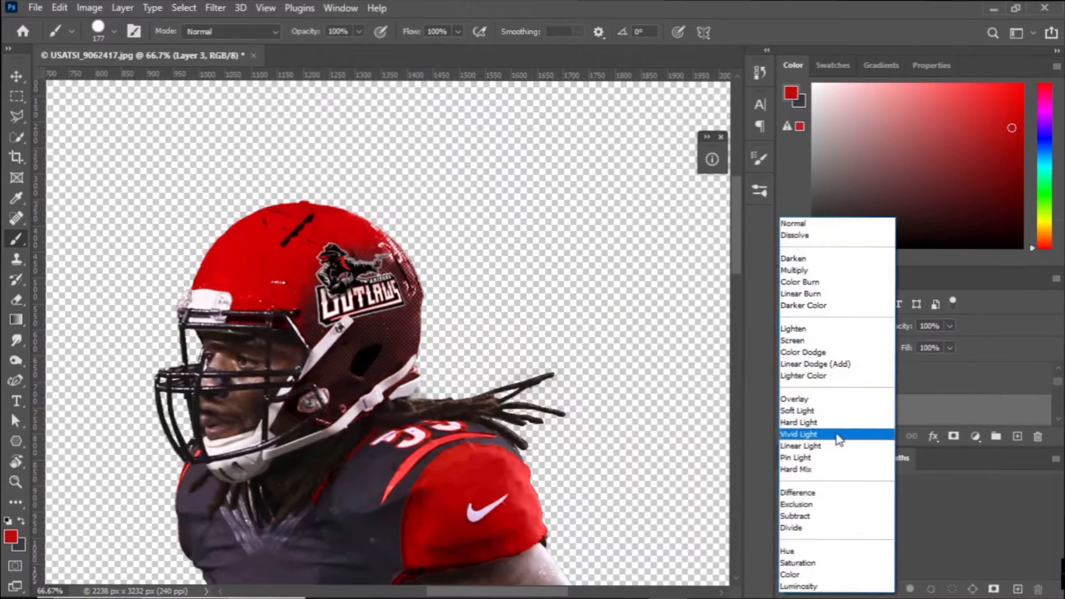
{"action": "left_click", "coordinate": [799, 563]}
{"action": "key", "text": "ctrl+minus"}
{"action": "key", "text": "ctrl+minus"}
{"action": "key", "text": "ctrl+minus"}
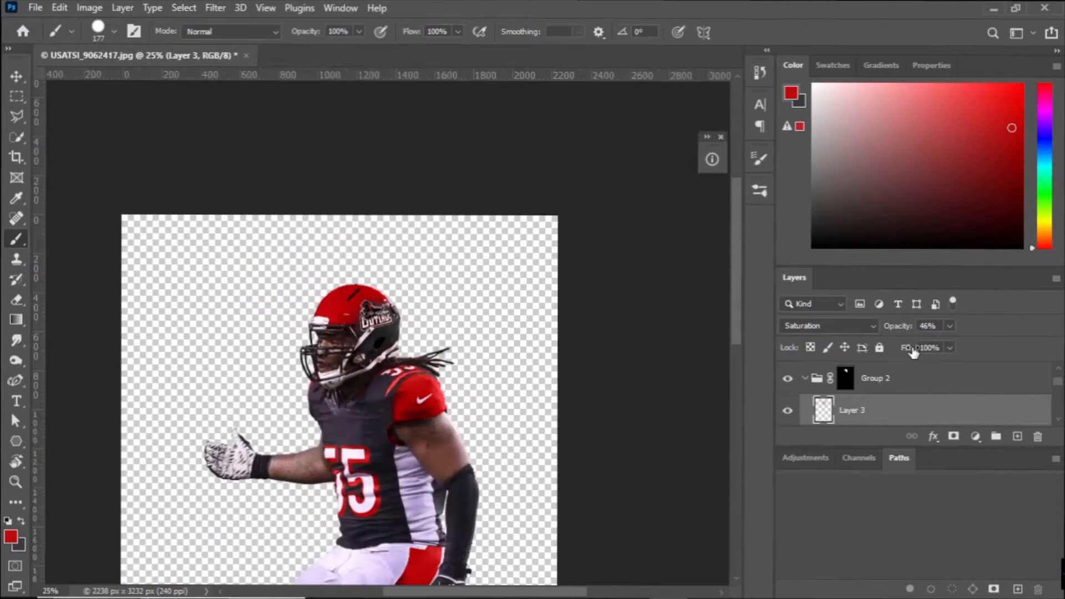
Change the blending of the red dots on Layer 3 to Soft Light.
{"action": "key", "text": "ctrl+plus"}
{"action": "key", "text": "ctrl+plus"}
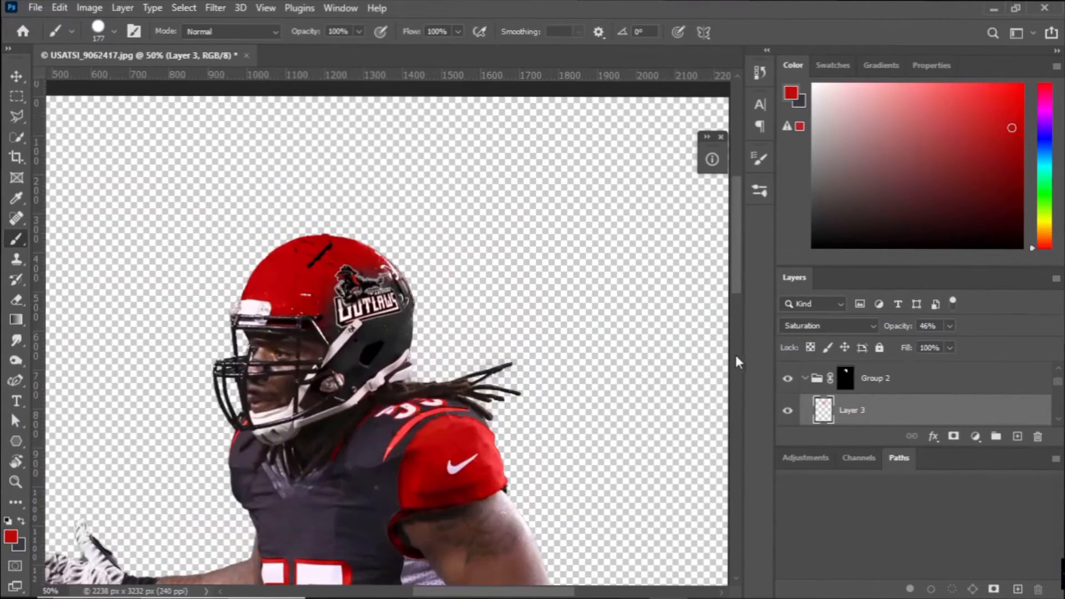
{"action": "left_click", "coordinate": [794, 378]}
{"action": "left_click", "coordinate": [794, 379]}
{"action": "left_click", "coordinate": [829, 326]}
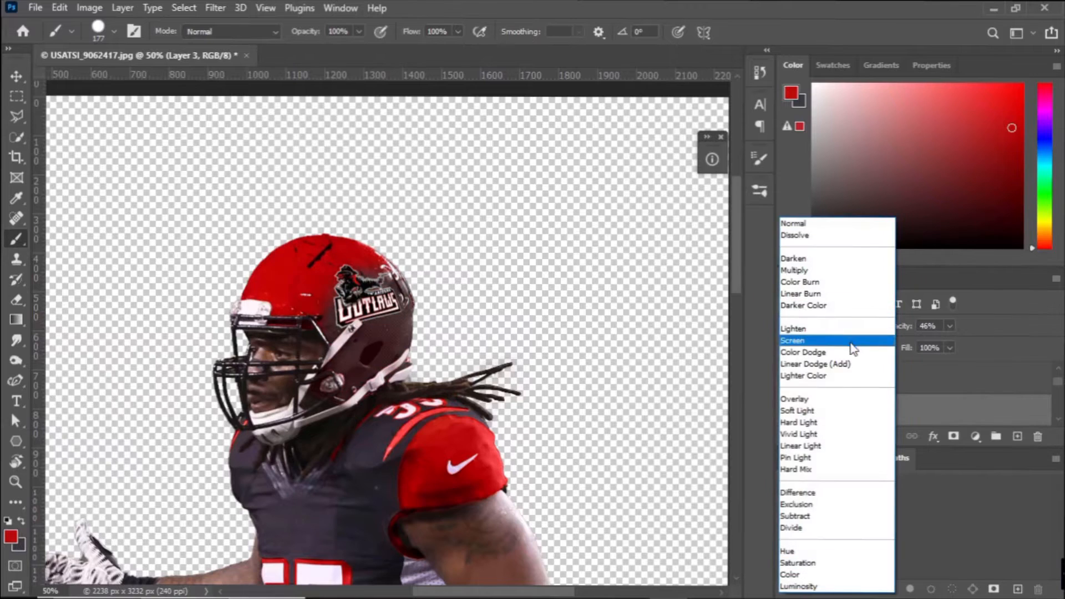
{"action": "left_click", "coordinate": [838, 410]}
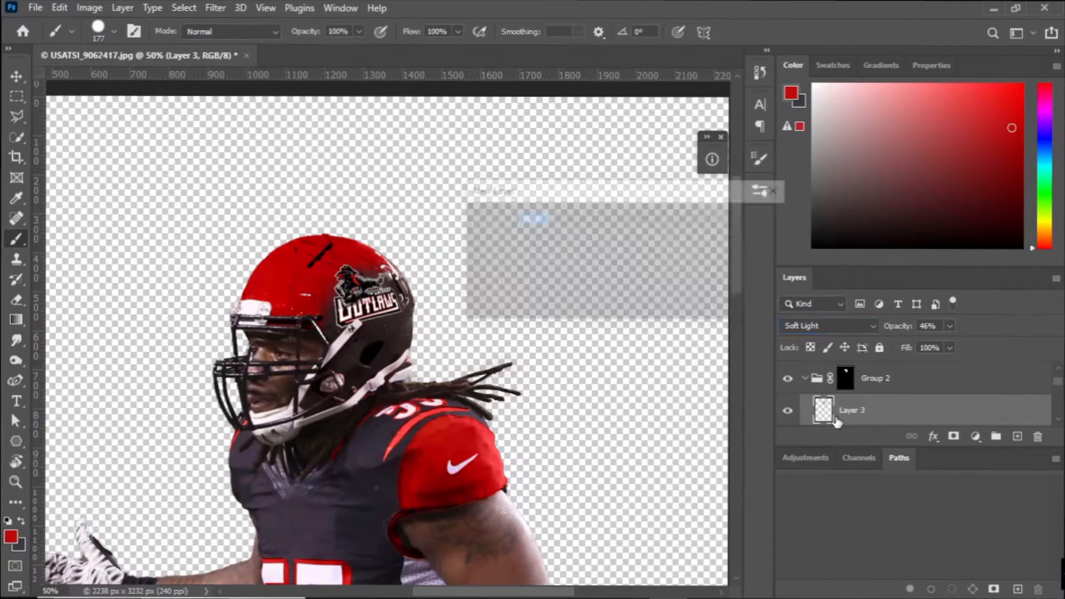
Set the new Layer 4 above the red dots to Multiply blending at 30% opacity.
{"action": "left_click", "coordinate": [828, 325]}
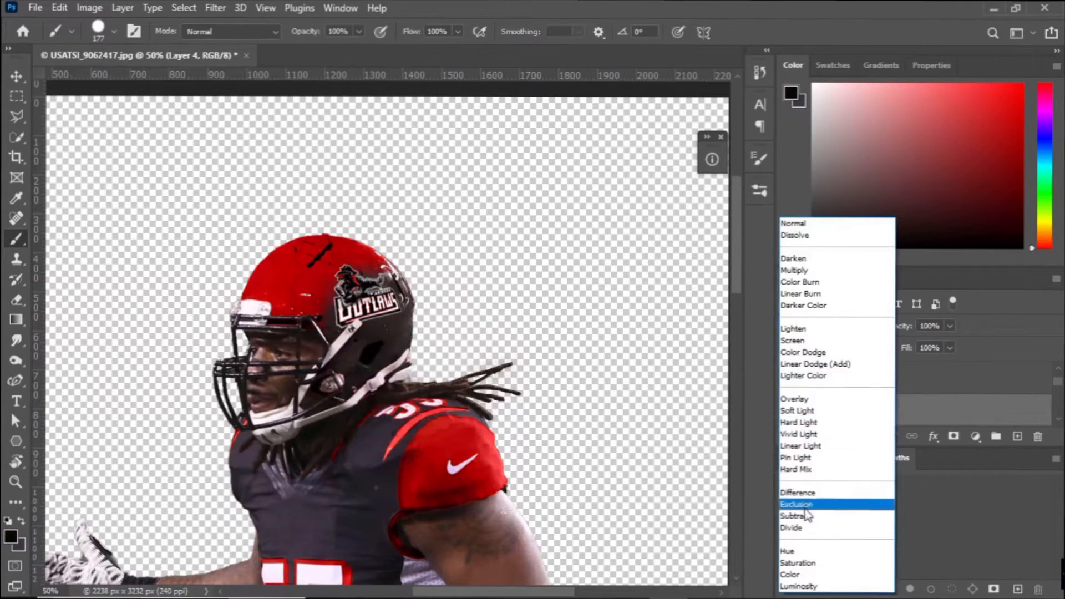
{"action": "left_click", "coordinate": [828, 271]}
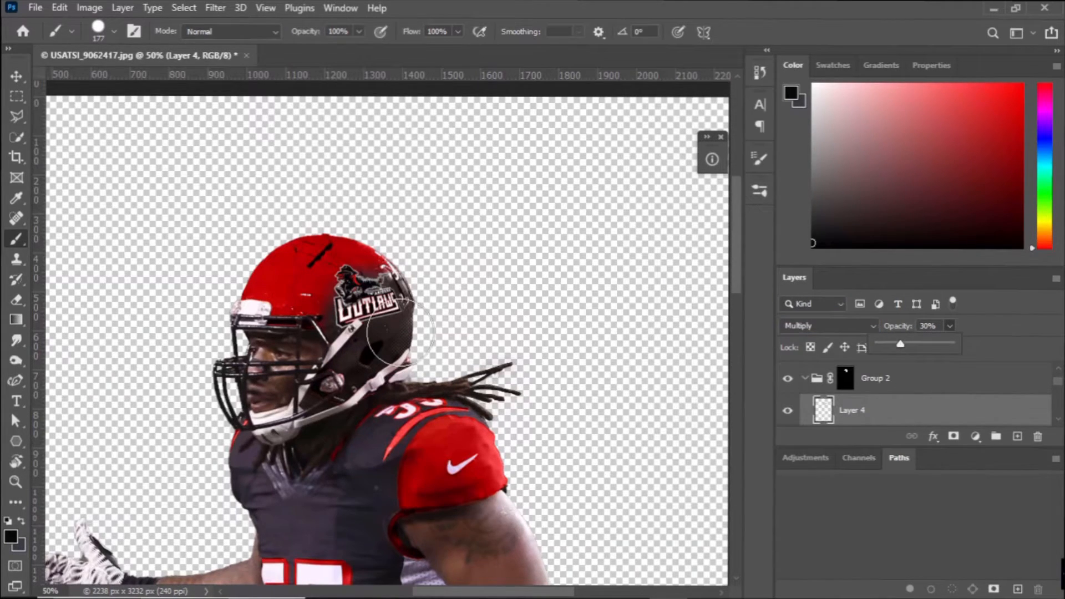
Smudge Group 2's layer mask around the helmet's ear area with a 42 px brush at 26% strength.
{"action": "scroll", "coordinate": [401, 333], "scroll_direction": "down", "scroll_amount": 2}
{"action": "left_click", "coordinate": [845, 378]}
{"action": "left_click", "coordinate": [16, 340]}
{"action": "left_click", "coordinate": [114, 31]}
{"action": "left_click", "coordinate": [336, 301]}
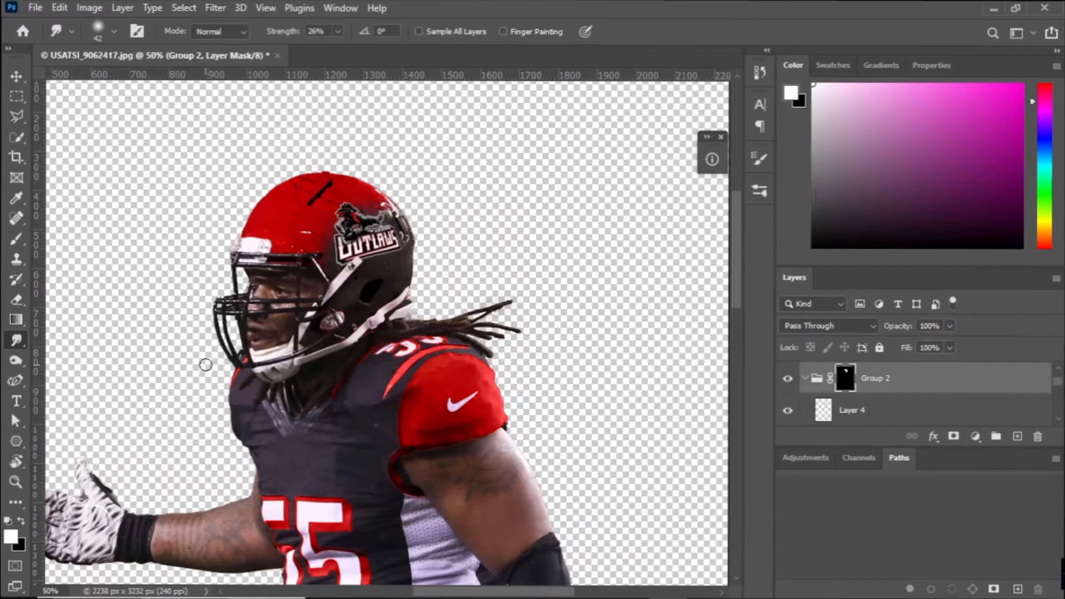
Try painting black on Color Fill 2's mask over the helmet's lower side with a 177 px brush, and undo the stroke.
{"action": "scroll", "coordinate": [953, 412], "scroll_direction": "down", "scroll_amount": 3}
{"action": "left_click", "coordinate": [860, 383]}
{"action": "key", "text": "b"}
{"action": "left_click_drag", "start_coordinate": [351, 337], "coordinate": [329, 317]}
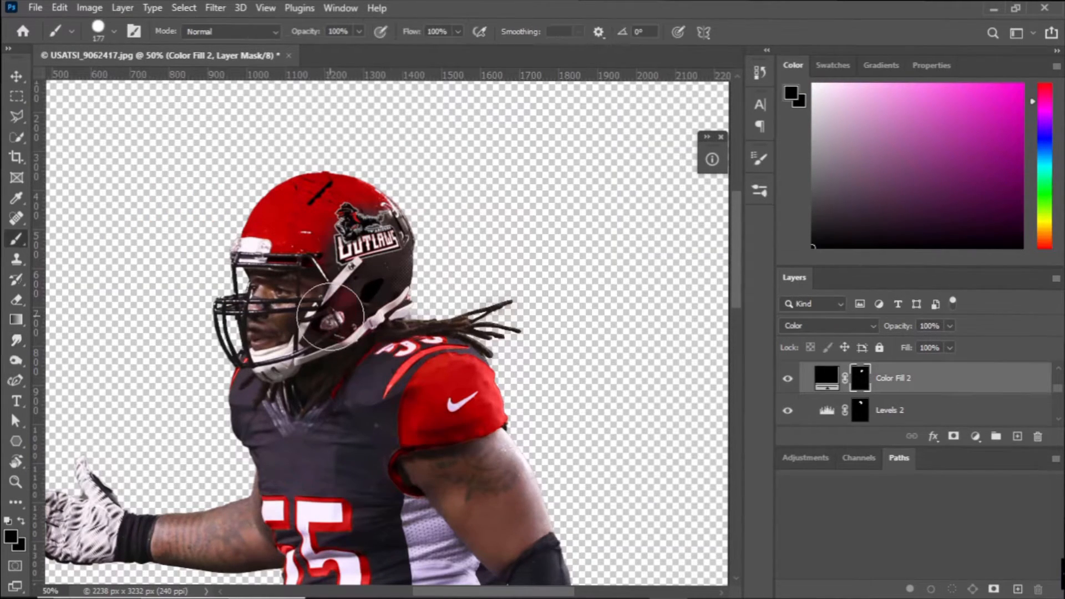
{"action": "key", "text": "ctrl+z"}
{"action": "scroll", "coordinate": [848, 395], "scroll_direction": "up", "scroll_amount": 1}
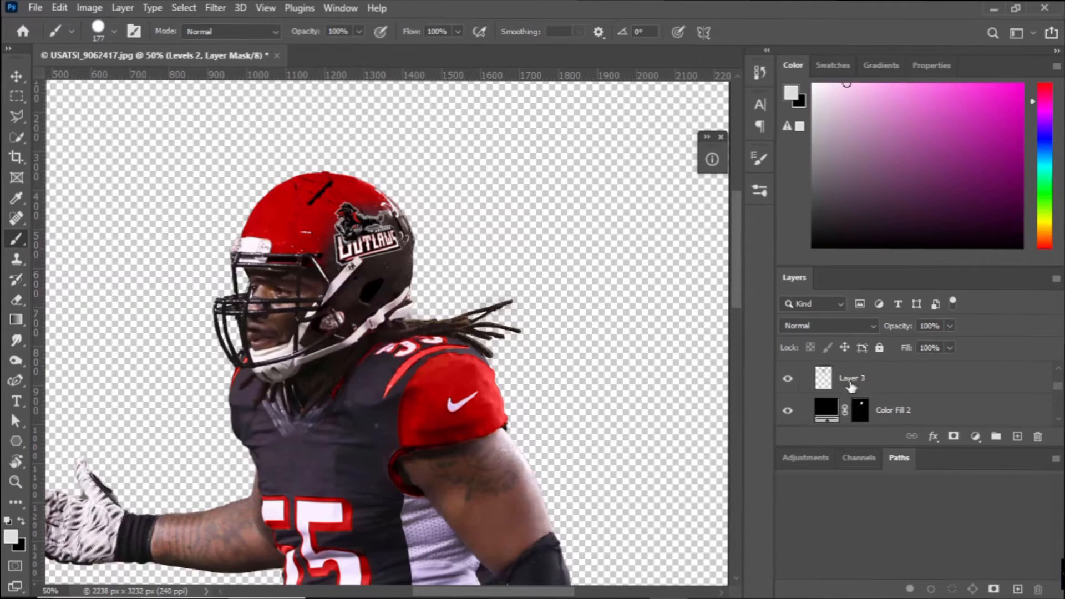
Try Kyle's Concept and Spatter brushes in white on Color Fill 2 and its mask over the helmet's red area.
{"action": "left_click", "coordinate": [850, 384]}
{"action": "left_click", "coordinate": [807, 416]}
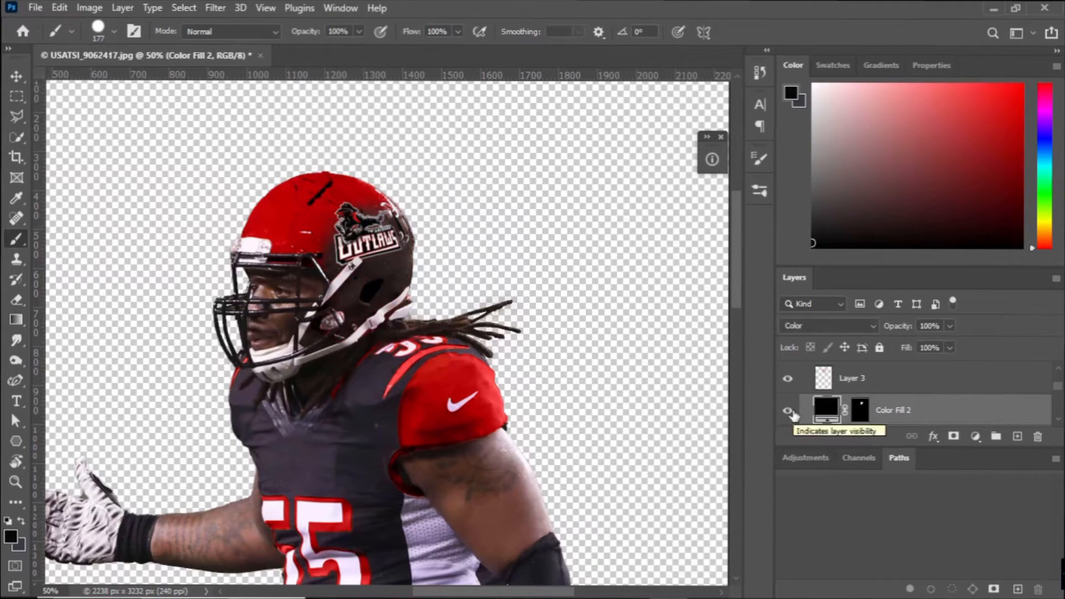
{"action": "left_click", "coordinate": [813, 85]}
{"action": "left_click", "coordinate": [760, 191]}
{"action": "left_click", "coordinate": [652, 510]}
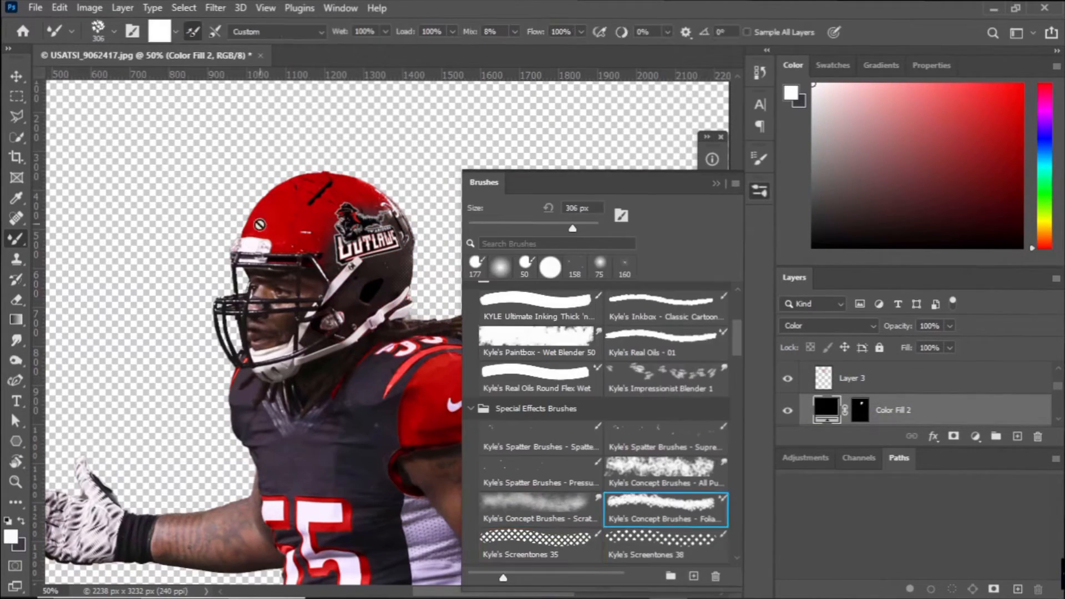
{"action": "left_click", "coordinate": [685, 466]}
{"action": "left_click", "coordinate": [556, 468]}
{"action": "left_click", "coordinate": [319, 232]}
{"action": "left_click", "coordinate": [551, 248]}
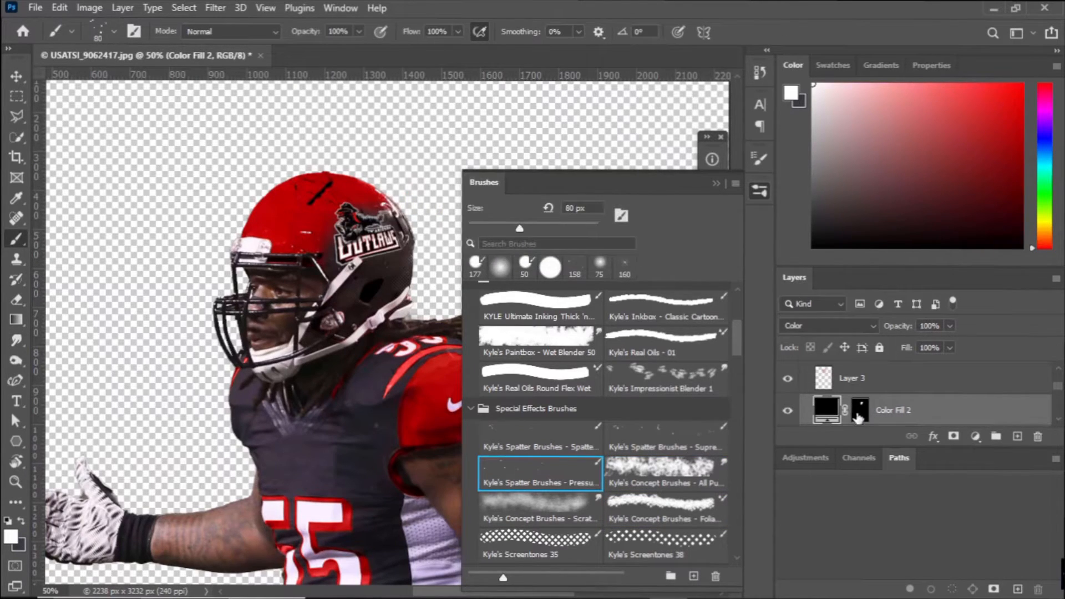
{"action": "left_click", "coordinate": [859, 416]}
{"action": "left_click", "coordinate": [813, 85]}
{"action": "mouse_move", "coordinate": [314, 206]}
{"action": "left_mouse_down"}
{"action": "mouse_move", "coordinate": [269, 222]}
{"action": "mouse_move", "coordinate": [345, 244]}
{"action": "left_mouse_up"}
Try Kyle's Impressionist Blender 1 and the stars05 and stars01 brushes on Color Fill 2's mask.
{"action": "left_click", "coordinate": [666, 379]}
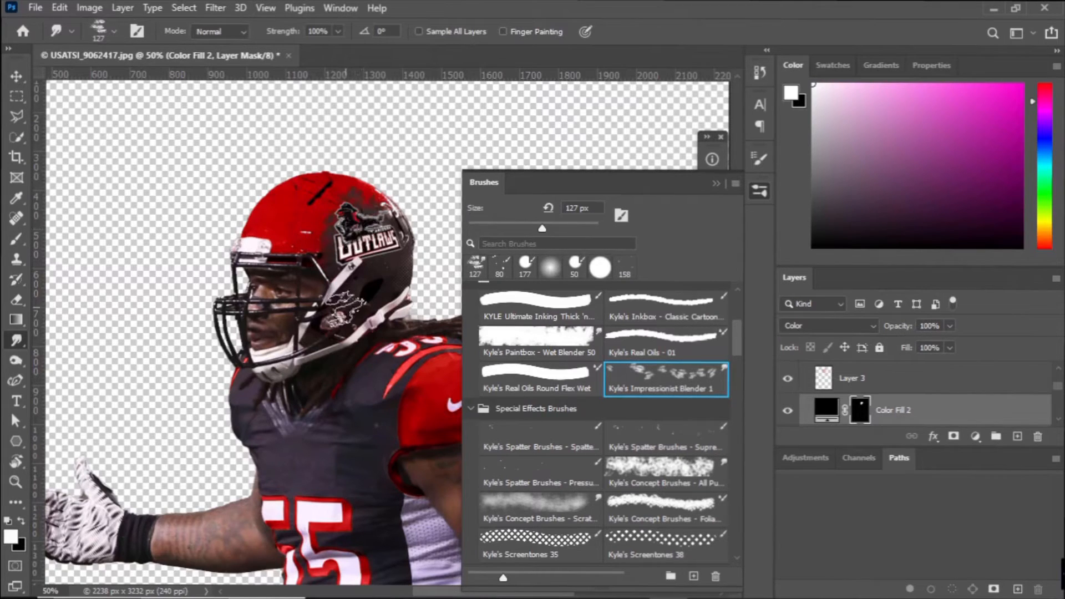
{"action": "scroll", "coordinate": [512, 378], "scroll_direction": "down", "scroll_amount": 8}
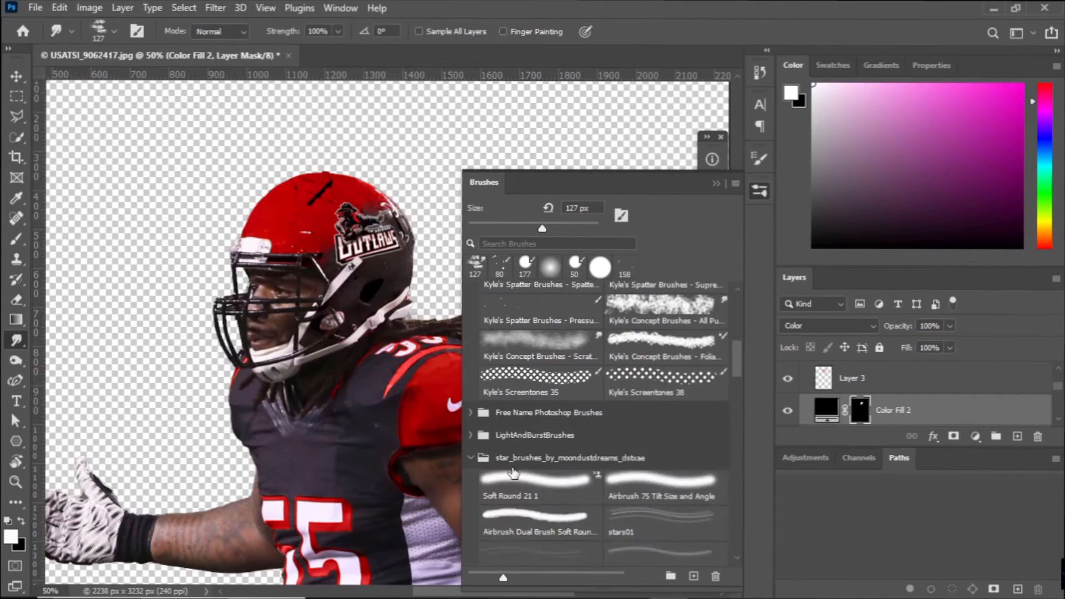
{"action": "left_click", "coordinate": [537, 491]}
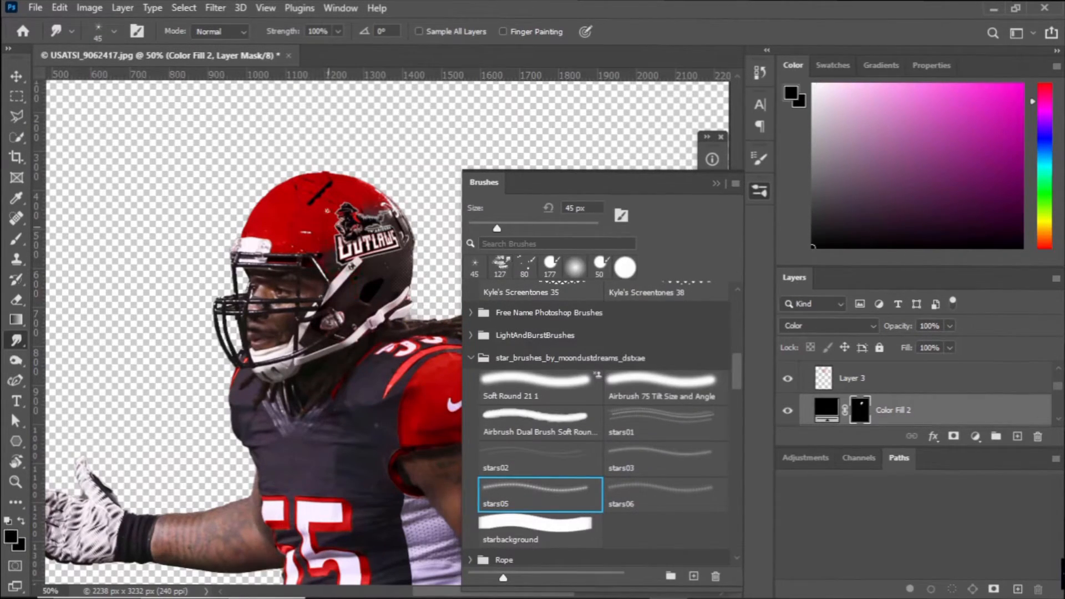
{"action": "key", "text": "b"}
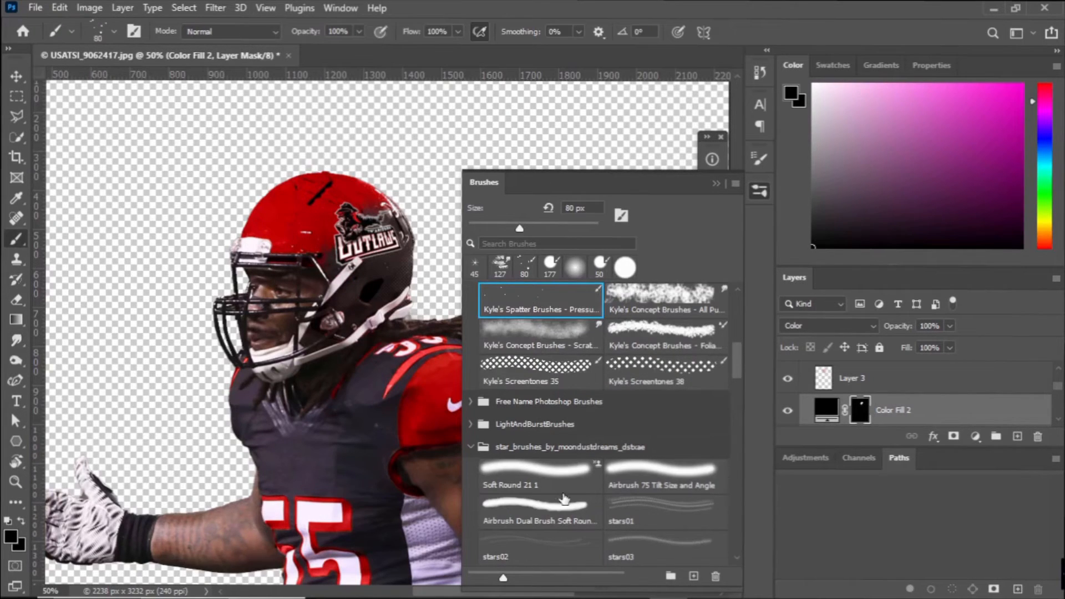
{"action": "left_click", "coordinate": [579, 507]}
{"action": "key", "text": "period"}
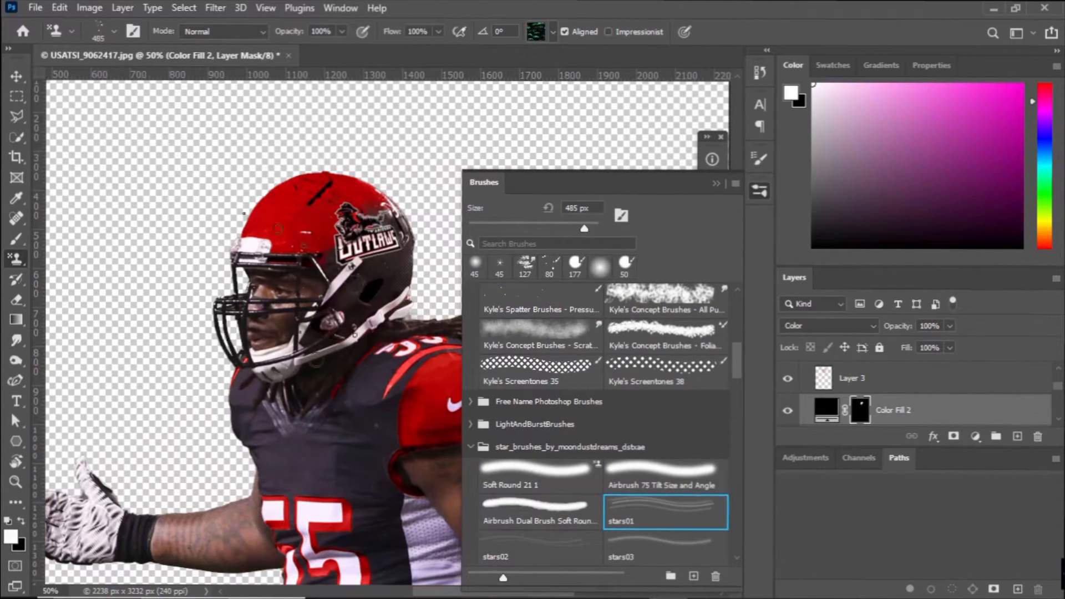
{"action": "key", "text": "b"}
{"action": "left_click", "coordinate": [549, 266]}
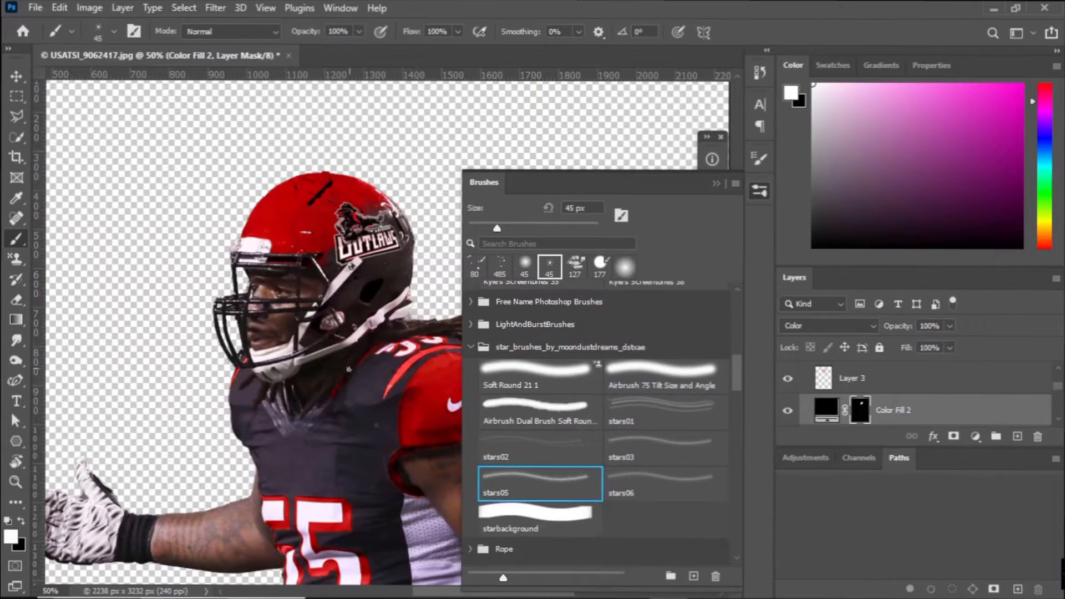
Try the Airbrush Dual Brush Soft Round and the 300 px rust 1 brush for Color Fill 2's mask.
{"action": "left_click", "coordinate": [548, 407]}
{"action": "scroll", "coordinate": [600, 450], "scroll_direction": "down", "scroll_amount": 14}
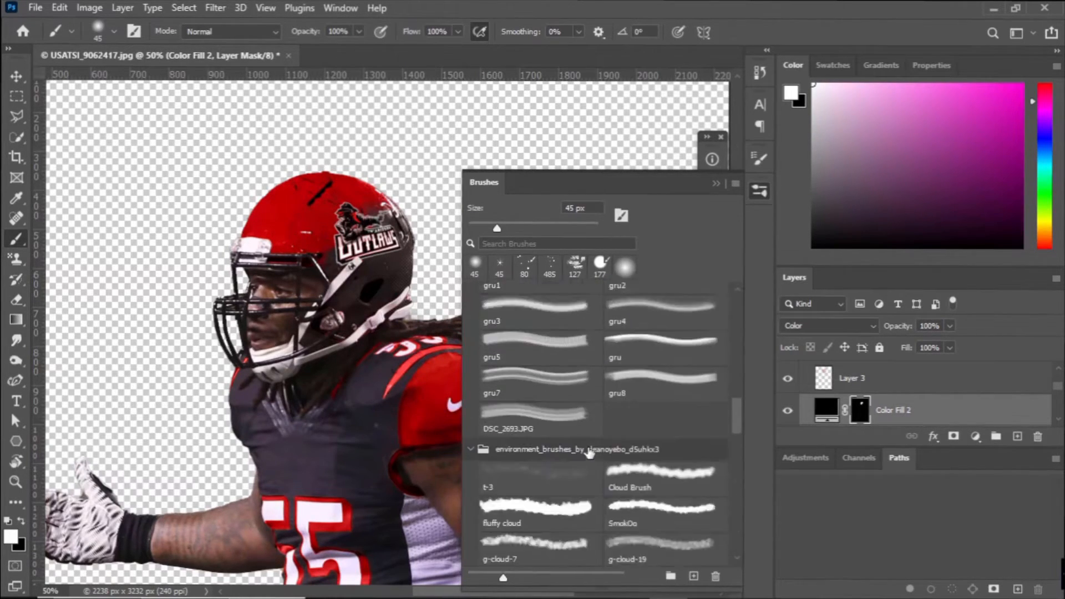
{"action": "left_click", "coordinate": [626, 442]}
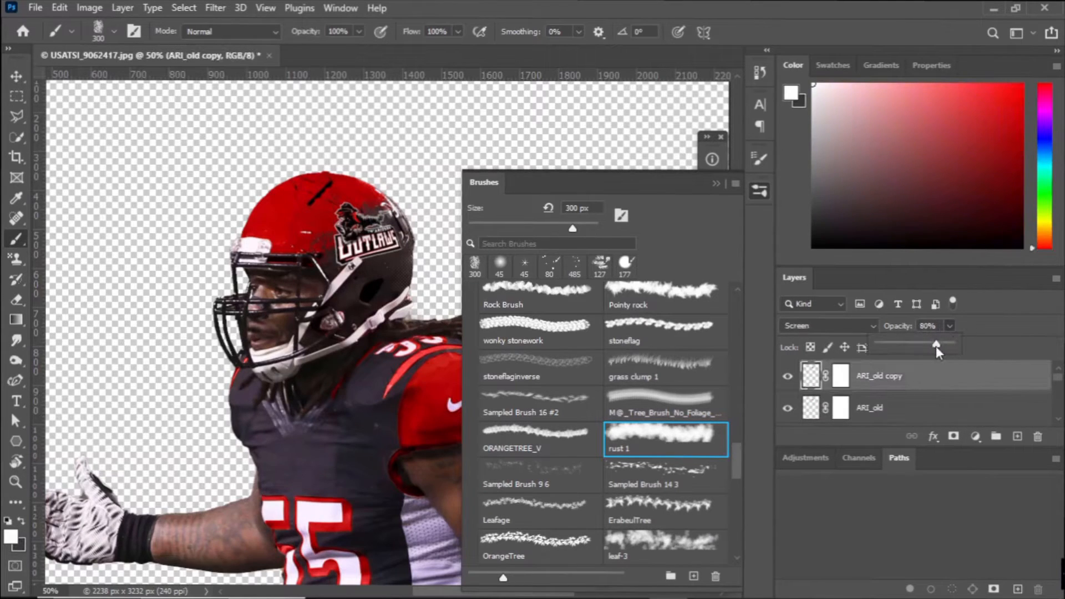
Set ARI_old copy's opacity to 86% and dab white highlights on the helmet on a new layer with a 14 px soft brush.
{"action": "left_click_drag", "start_coordinate": [937, 346], "coordinate": [941, 348]}
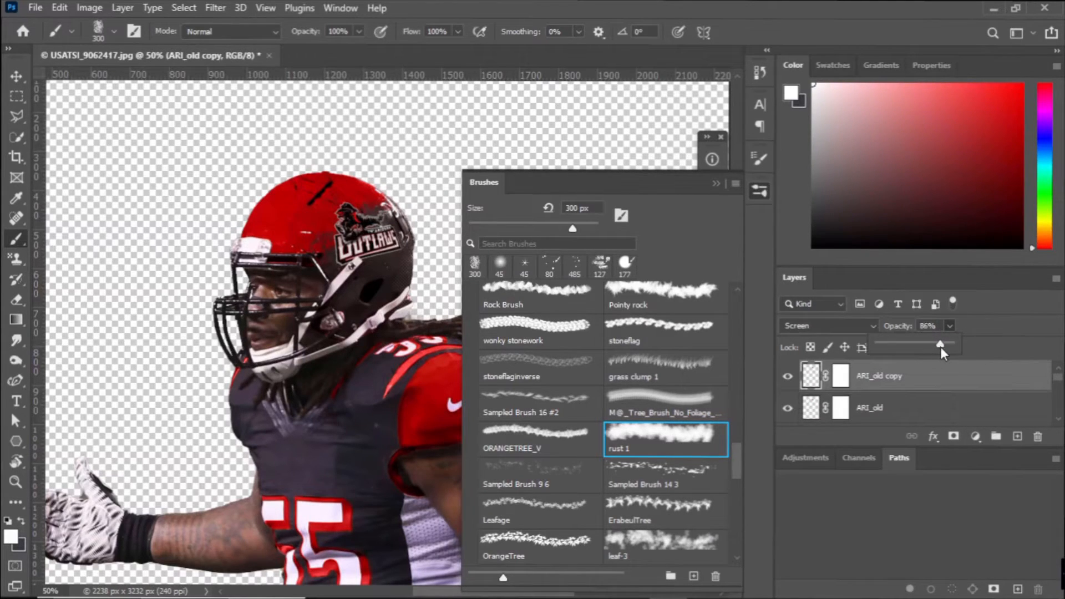
{"action": "key", "text": "ctrl+shift+alt+n"}
{"action": "key", "text": "i"}
{"action": "left_click", "coordinate": [313, 232]}
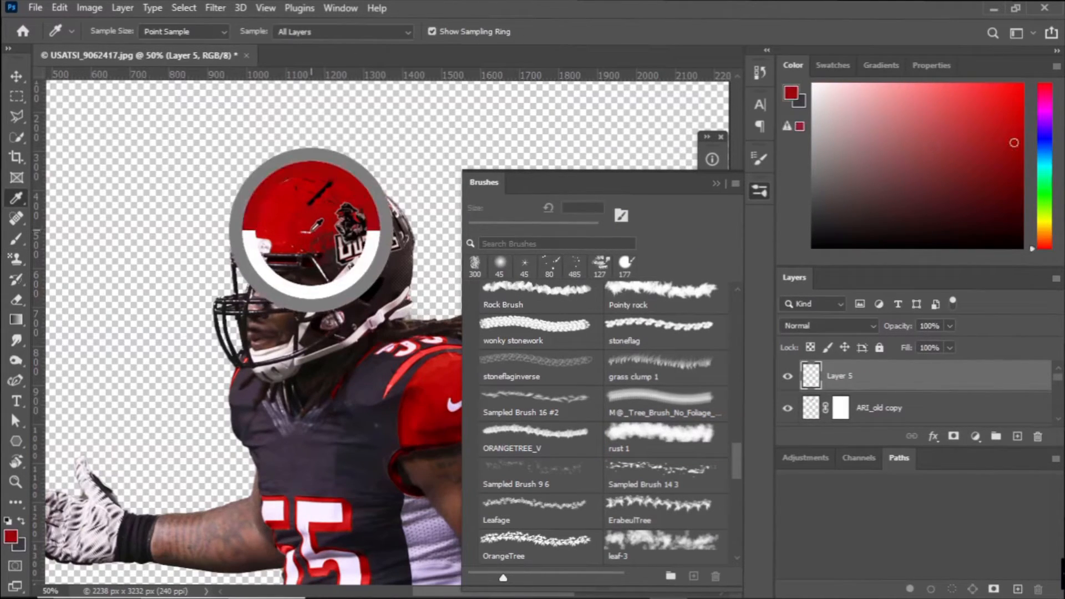
{"action": "key", "text": "b"}
{"action": "left_click", "coordinate": [100, 32]}
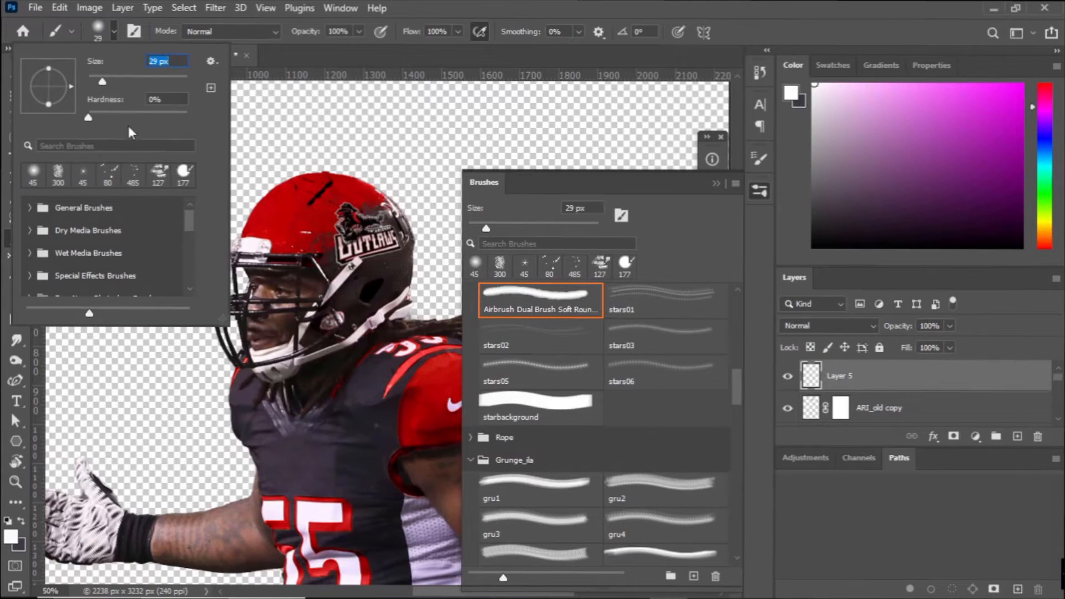
{"action": "key", "text": "Return"}
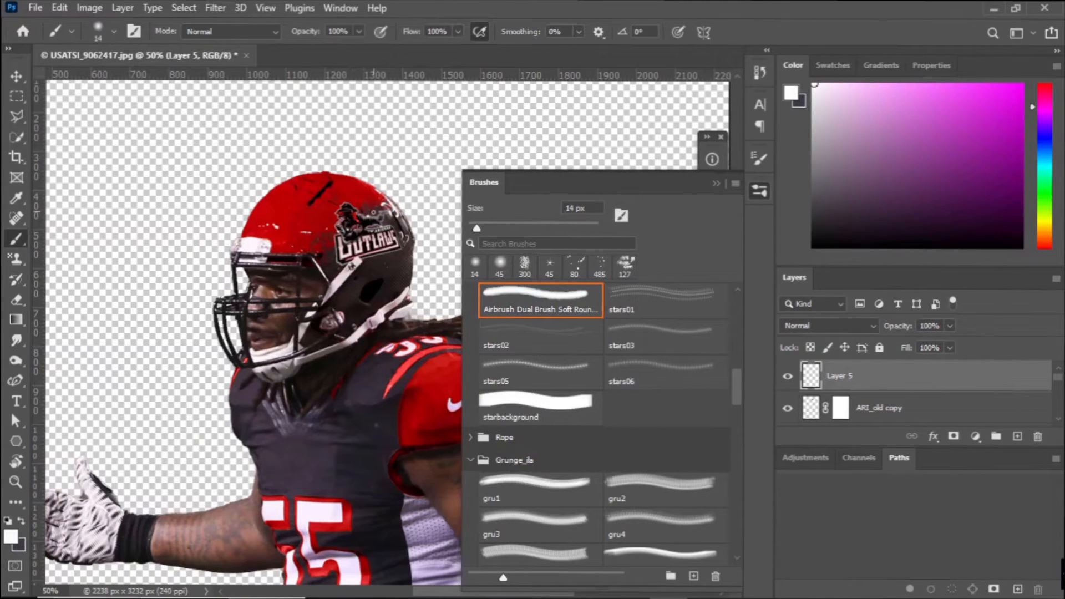
Switch to the browser to view the football helmet design images, and return to Photoshop.
{"action": "scroll", "coordinate": [808, 383], "scroll_direction": "down", "scroll_amount": 10}
{"action": "left_click", "coordinate": [706, 586]}
{"action": "right_click", "coordinate": [22, 40]}
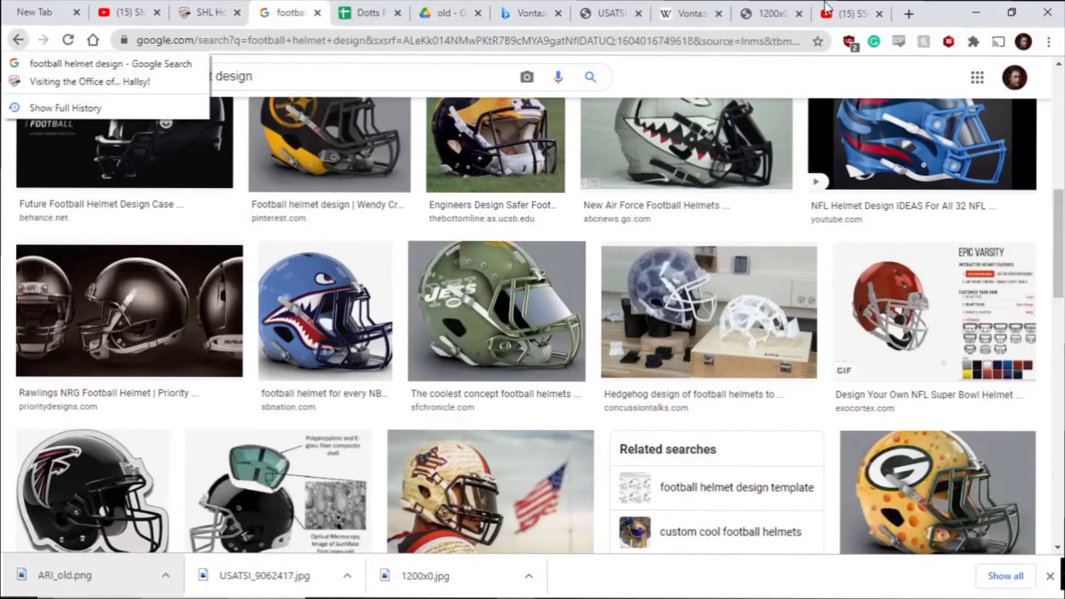
{"action": "left_click", "coordinate": [627, 7]}
{"action": "left_click", "coordinate": [670, 586]}
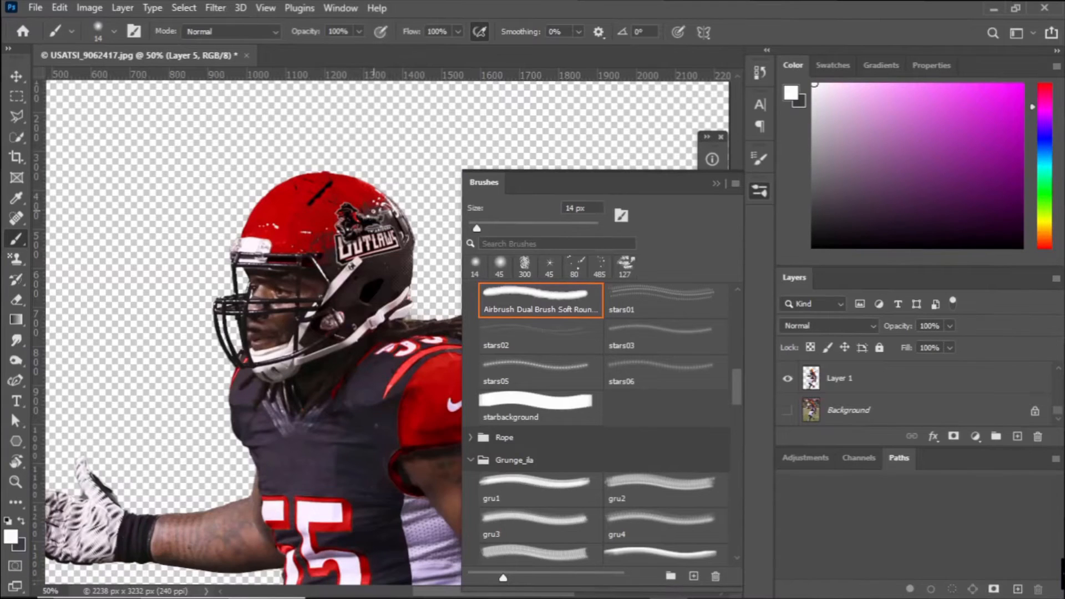
Smudge the white highlights at the helmet's upper rear on Layer 5 with a 136 px brush at 100% strength.
{"action": "left_click", "coordinate": [16, 340]}
{"action": "left_click", "coordinate": [499, 266]}
{"action": "left_click", "coordinate": [114, 31]}
{"action": "left_click", "coordinate": [145, 82]}
{"action": "key", "text": "Return"}
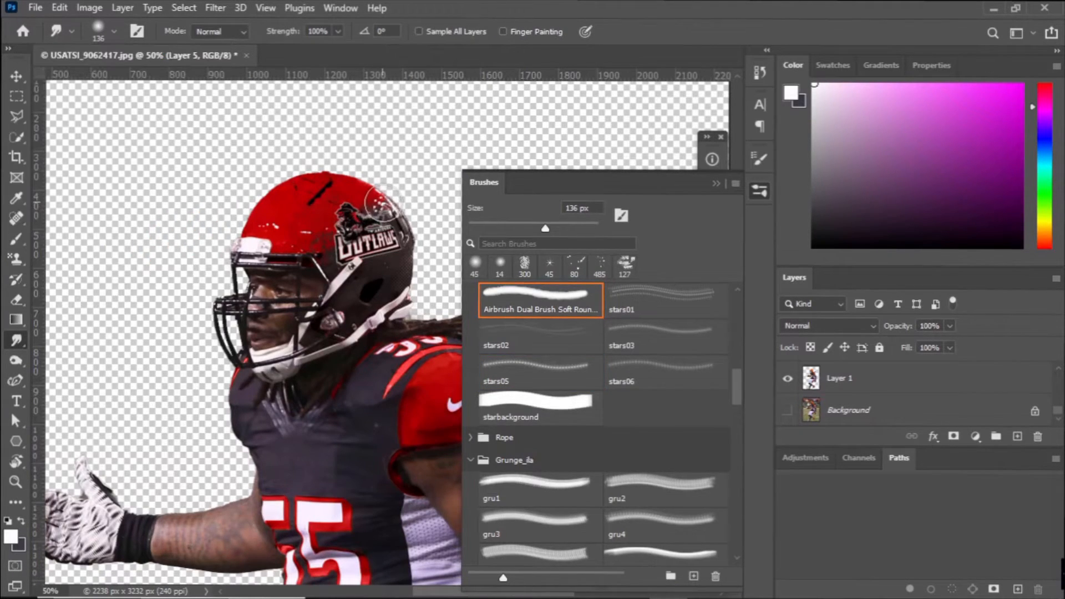
{"action": "scroll", "coordinate": [899, 396], "scroll_direction": "up", "scroll_amount": 5}
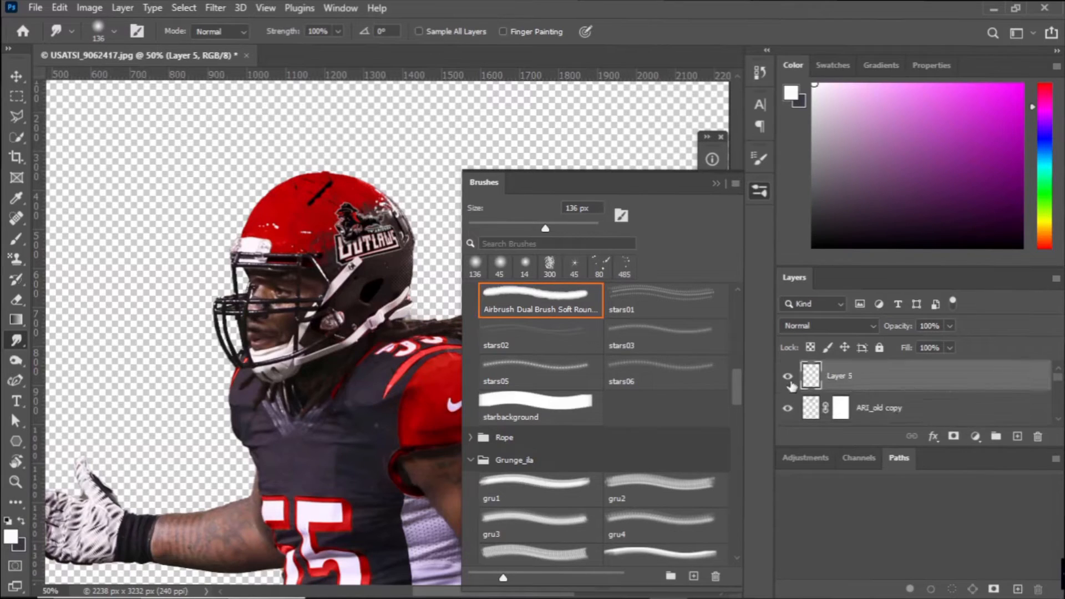
Paint white over the helmet logo on a new layer clipped to ARI_old copy with a 199 px soft brush, using Soft Light blending.
{"action": "left_click", "coordinate": [899, 409]}
{"action": "left_click", "coordinate": [842, 405]}
{"action": "left_click", "coordinate": [811, 408]}
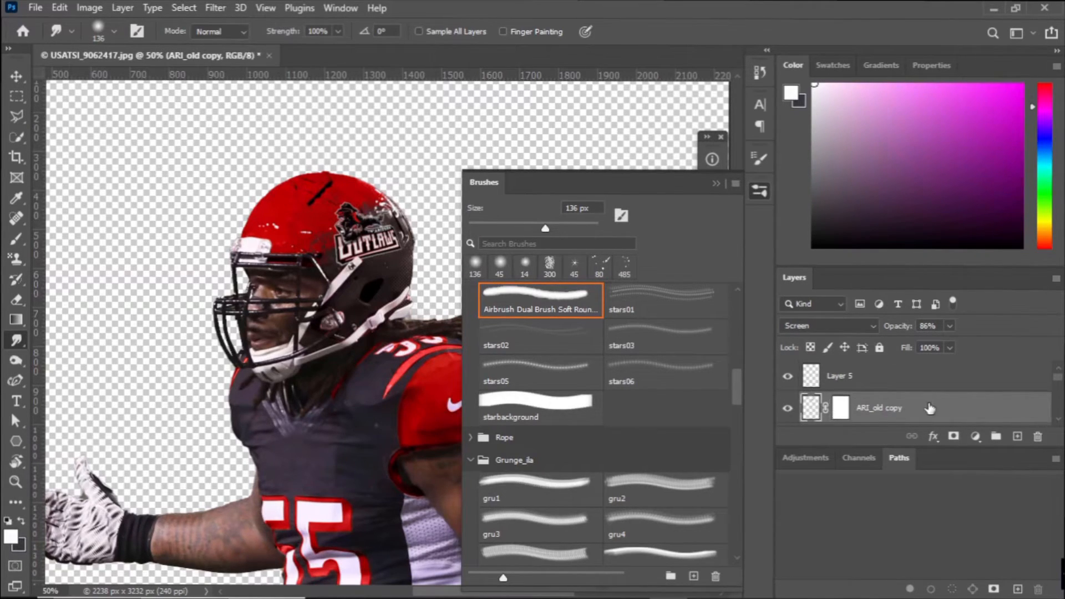
{"action": "left_click", "coordinate": [1018, 436]}
{"action": "left_click", "coordinate": [874, 423], "text": "alt"}
{"action": "left_click", "coordinate": [814, 222]}
{"action": "left_click", "coordinate": [17, 238]}
{"action": "left_click", "coordinate": [114, 31]}
{"action": "left_click", "coordinate": [163, 81]}
{"action": "key", "text": "Return"}
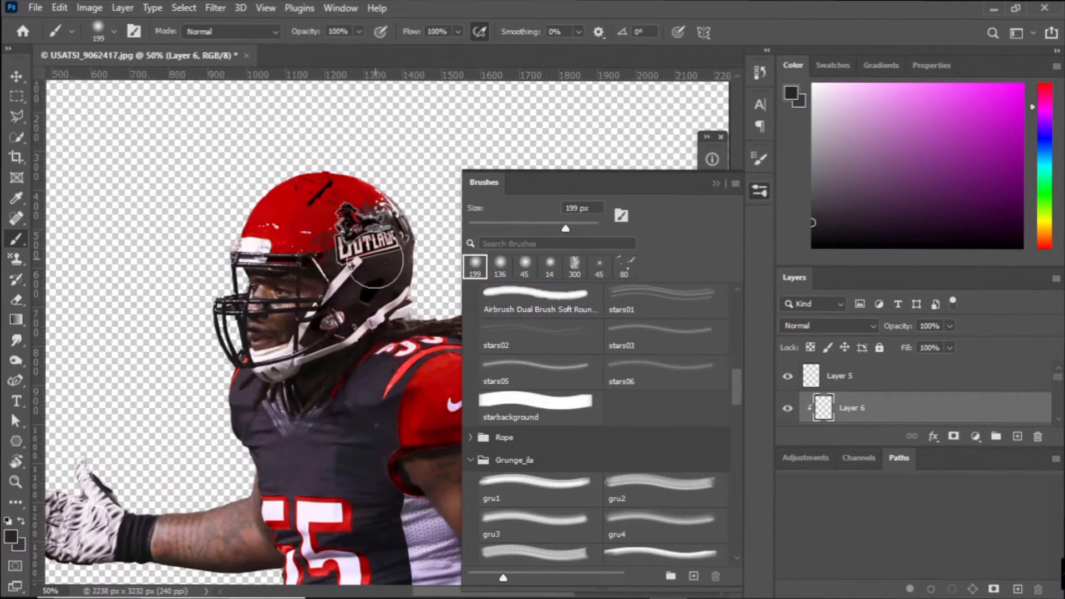
{"action": "left_click", "coordinate": [827, 326]}
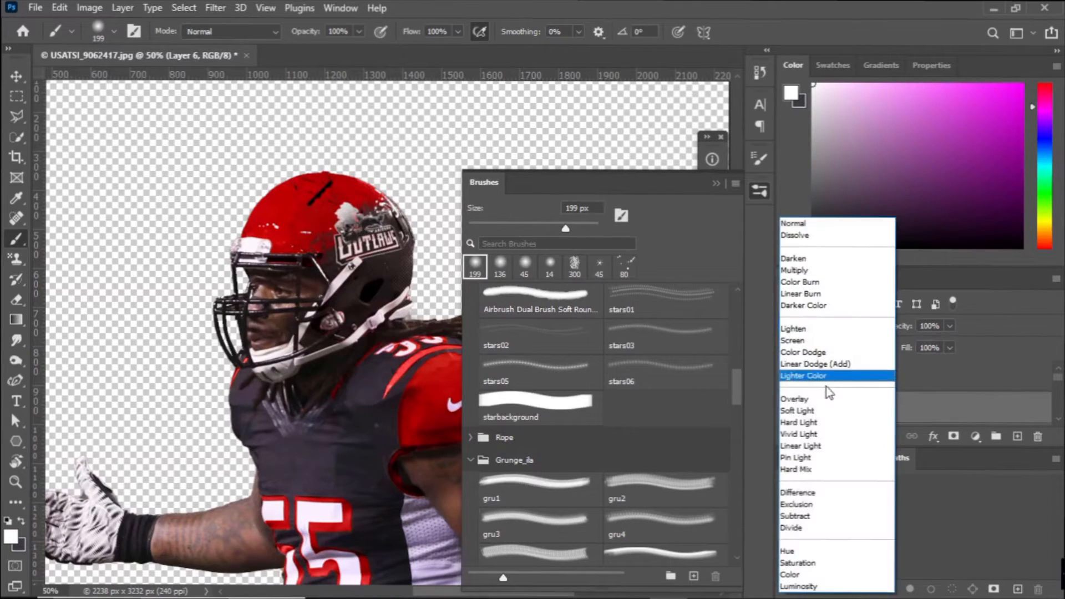
{"action": "left_click", "coordinate": [821, 411]}
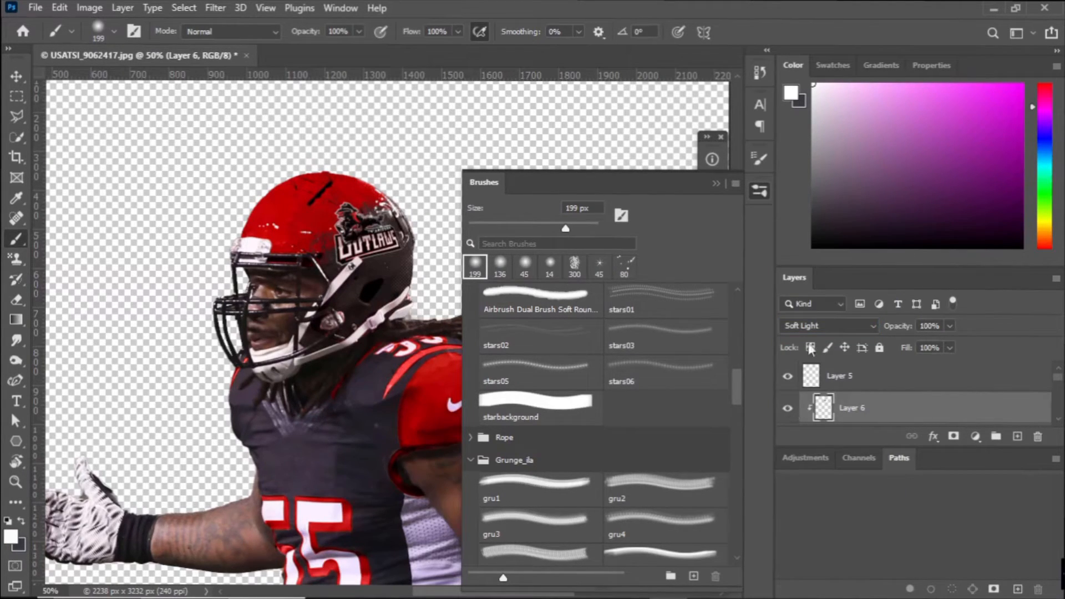
Shade the helmet logo in black on another new clipped layer set to Multiply blending at 37% opacity.
{"action": "key", "text": "d"}
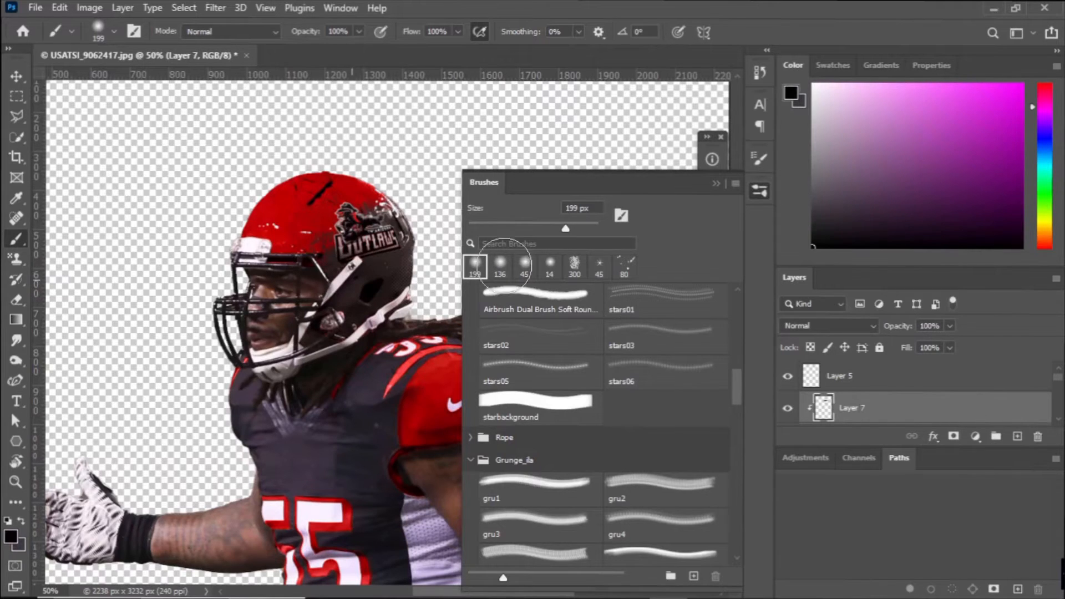
{"action": "left_click", "coordinate": [850, 327]}
{"action": "left_click", "coordinate": [810, 283]}
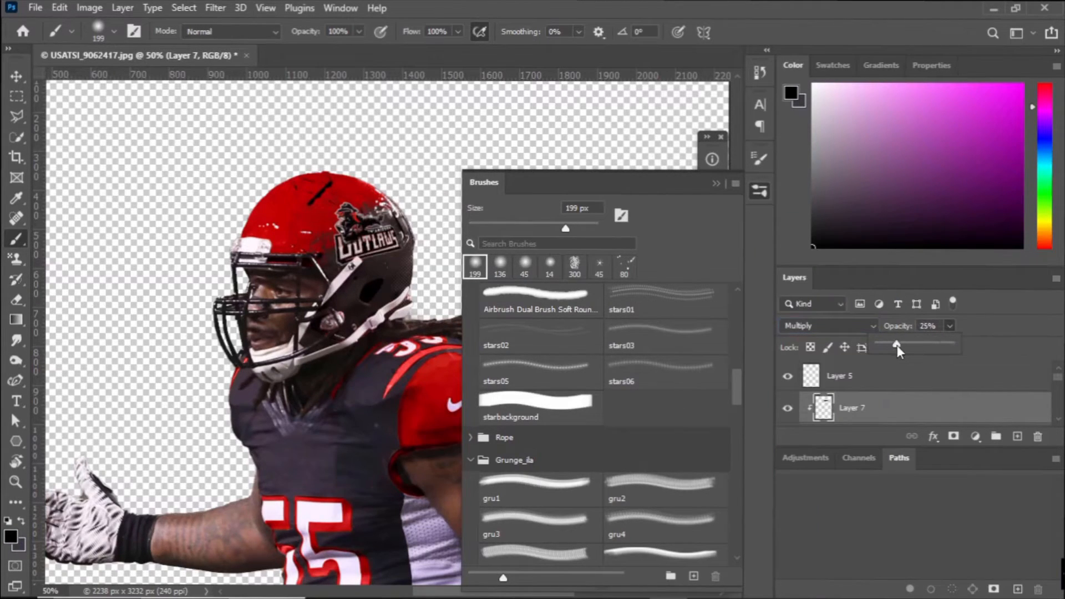
{"action": "left_click", "coordinate": [717, 183]}
{"action": "key", "text": "ctrl+minus"}
{"action": "key", "text": "ctrl+minus"}
{"action": "key", "text": "ctrl+minus"}
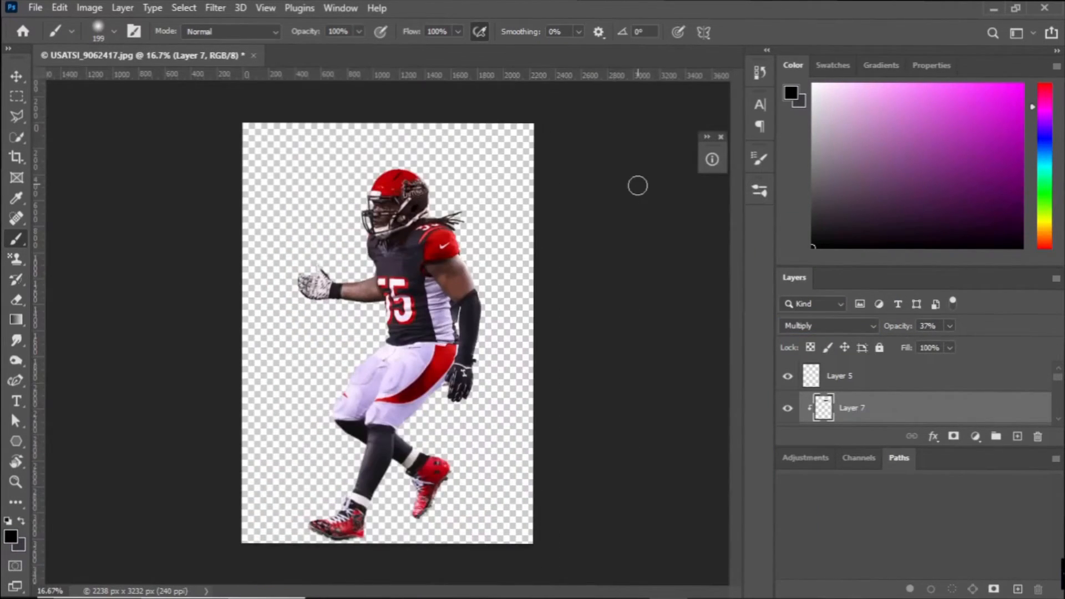
Place the 225px-NSFL_logo image into the document and shrink it over the player's chest.
{"action": "left_click", "coordinate": [35, 7]}
{"action": "left_click", "coordinate": [71, 316]}
{"action": "double_click", "coordinate": [454, 125]}
{"action": "key", "text": "ctrl+plus"}
{"action": "key", "text": "ctrl+plus"}
{"action": "key", "text": "ctrl+plus"}
{"action": "left_click_drag", "start_coordinate": [416, 275], "coordinate": [396, 124]}
{"action": "left_click_drag", "start_coordinate": [396, 124], "coordinate": [407, 342]}
{"action": "left_click_drag", "start_coordinate": [232, 265], "coordinate": [383, 350], "text": "alt"}
{"action": "left_click_drag", "start_coordinate": [380, 405], "coordinate": [399, 319]}
Scale the NSFL logo down to fit just below the point of the jersey's collar and commit the placement.
{"action": "key", "text": "ctrl+plus"}
{"action": "left_click_drag", "start_coordinate": [361, 290], "coordinate": [439, 300], "text": "alt"}
{"action": "key", "text": "ctrl+plus"}
{"action": "key", "text": "ctrl+plus"}
{"action": "key", "text": "ctrl+plus"}
{"action": "left_click_drag", "start_coordinate": [384, 249], "coordinate": [399, 252], "text": "ctrl"}
{"action": "left_click_drag", "start_coordinate": [384, 342], "coordinate": [403, 332], "text": "ctrl"}
{"action": "left_click_drag", "start_coordinate": [478, 295], "coordinate": [442, 307], "text": "ctrl"}
{"action": "left_click_drag", "start_coordinate": [466, 259], "coordinate": [466, 262], "text": "ctrl"}
{"action": "left_click_drag", "start_coordinate": [467, 351], "coordinate": [463, 346], "text": "ctrl"}
{"action": "key", "text": "Return"}
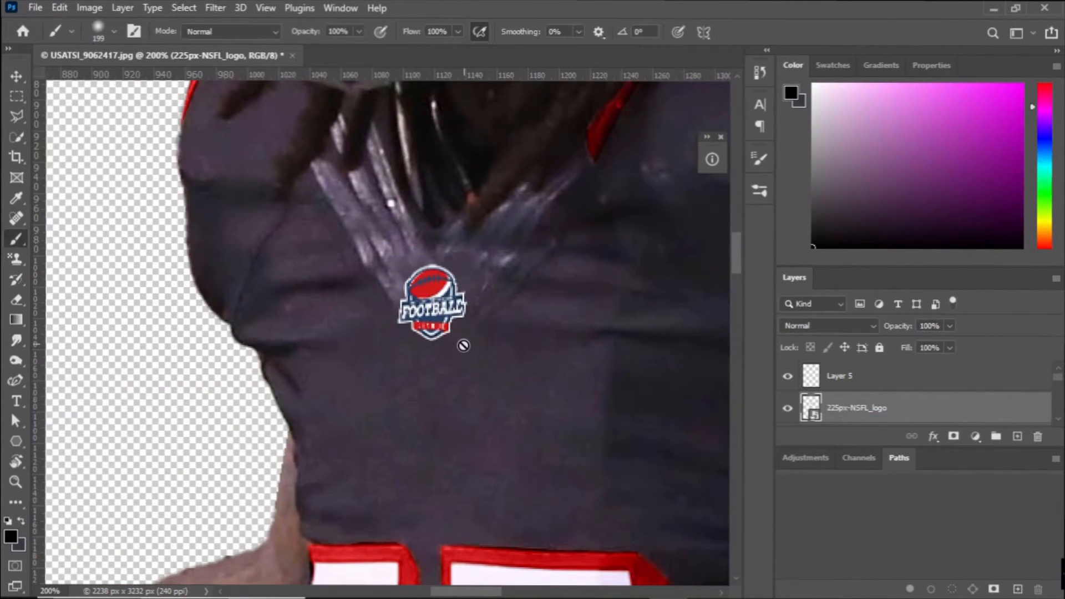
Enable Bevel & Emboss on the NSFL logo layer, using an Inner Bevel with the Chisel Hard technique.
{"action": "double_click", "coordinate": [928, 399]}
{"action": "left_click", "coordinate": [610, 207]}
{"action": "left_click", "coordinate": [876, 211]}
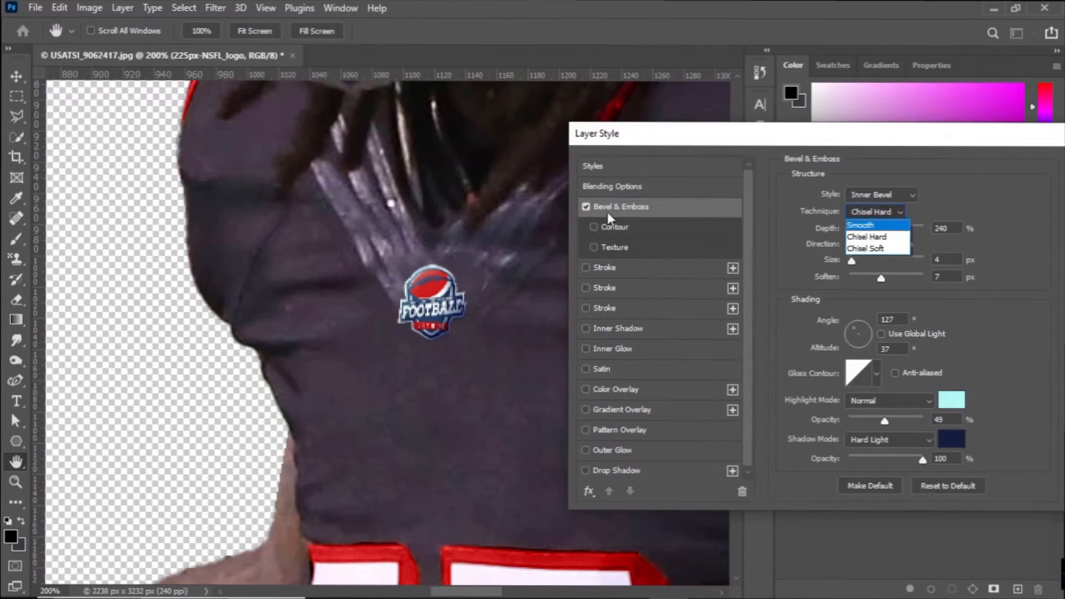
Add a Multiply drop shadow to the NSFL logo with 100% opacity, 135° angle, 1 px distance and 0 px size.
{"action": "left_click", "coordinate": [586, 471]}
{"action": "left_click_drag", "start_coordinate": [852, 264], "coordinate": [835, 280]}
{"action": "left_click_drag", "start_coordinate": [853, 300], "coordinate": [844, 268]}
{"action": "left_click_drag", "start_coordinate": [890, 217], "coordinate": [919, 215]}
{"action": "left_click", "coordinate": [944, 196]}
{"action": "left_click", "coordinate": [674, 496]}
{"action": "left_click", "coordinate": [969, 323]}
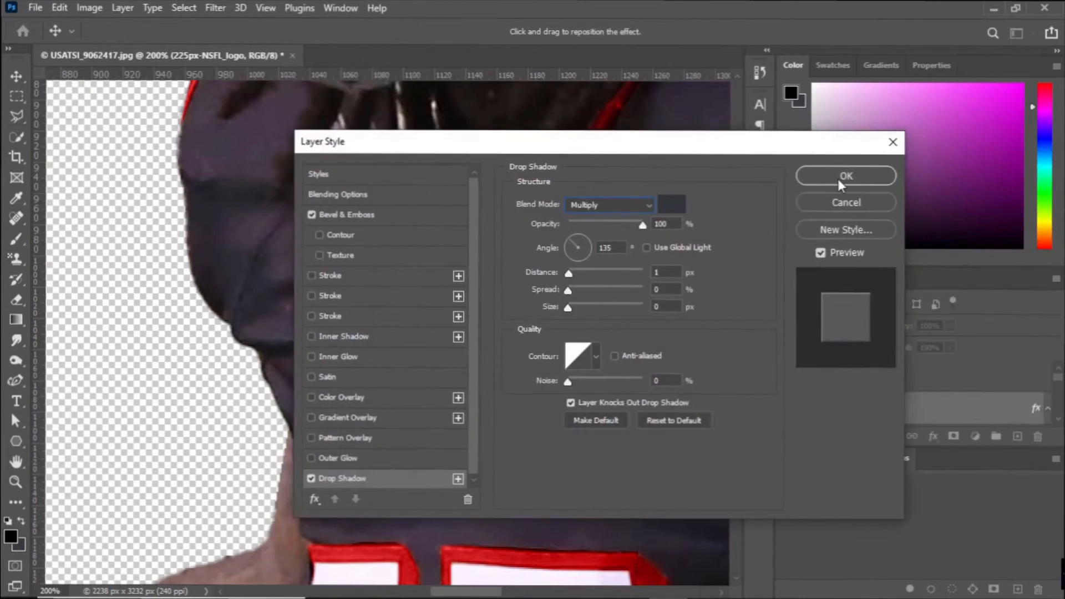
{"action": "left_click", "coordinate": [837, 179]}
Nudge the NSFL logo slightly under the jersey collar with Free Transform and check it at different magnifications.
{"action": "key", "text": "ctrl+t"}
{"action": "key", "text": "Return"}
{"action": "key", "text": "ctrl+minus"}
{"action": "key", "text": "ctrl+minus"}
{"action": "key", "text": "ctrl+minus"}
{"action": "key", "text": "ctrl+plus"}
{"action": "key", "text": "ctrl+plus"}
{"action": "key", "text": "ctrl+plus"}
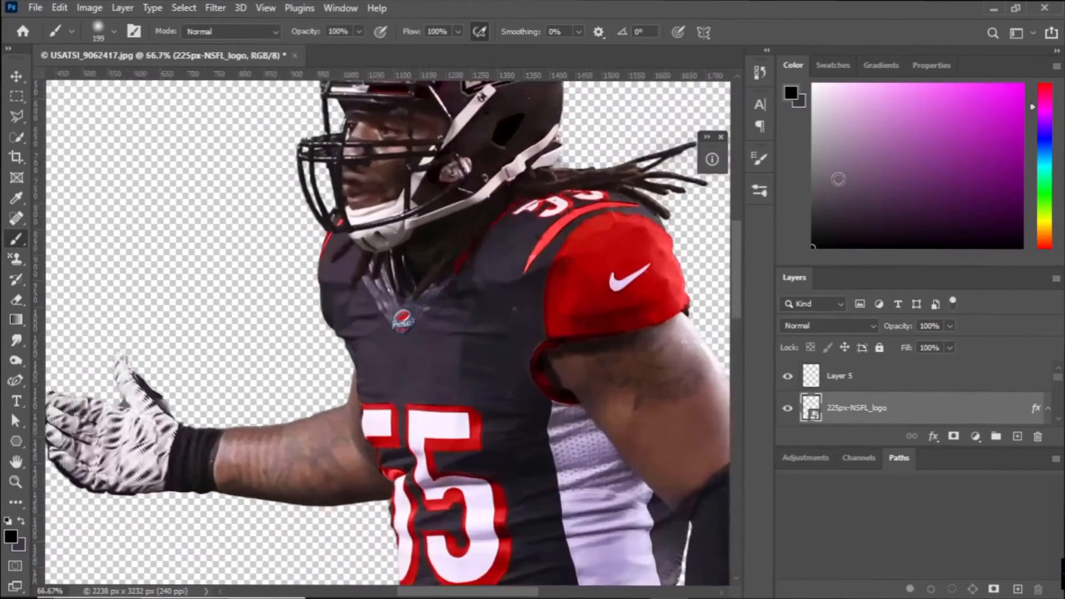
Set the NSFL logo's Bevel & Emboss to 84% depth, 5 px size, 0 px soften and Multiply shadow mode.
{"action": "right_click", "coordinate": [944, 405]}
{"action": "left_click", "coordinate": [998, 412]}
{"action": "double_click", "coordinate": [961, 416]}
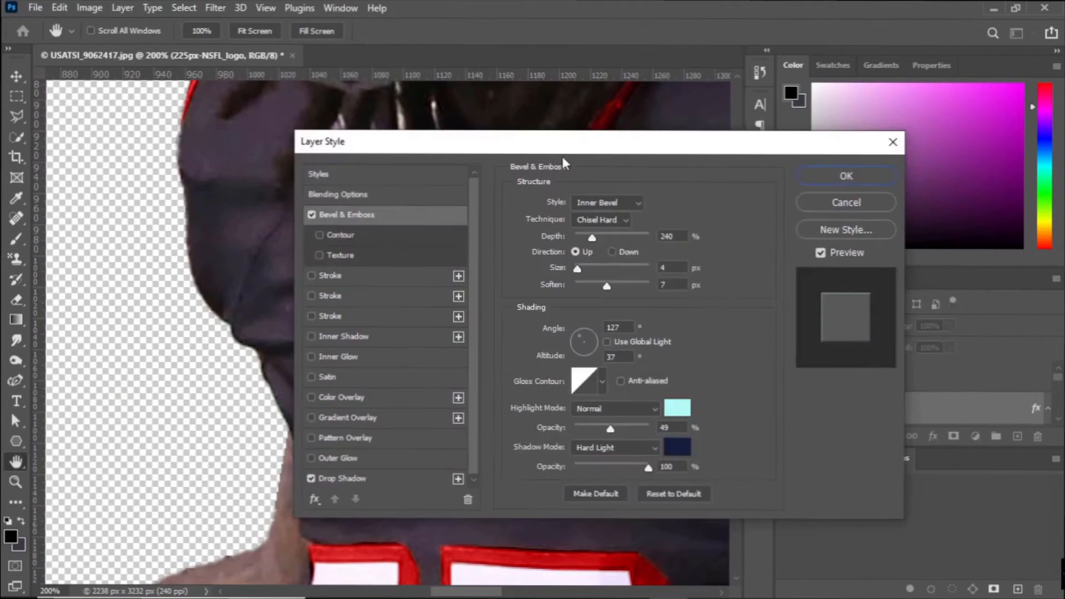
{"action": "left_click_drag", "start_coordinate": [560, 157], "coordinate": [892, 157]}
{"action": "left_click", "coordinate": [918, 242]}
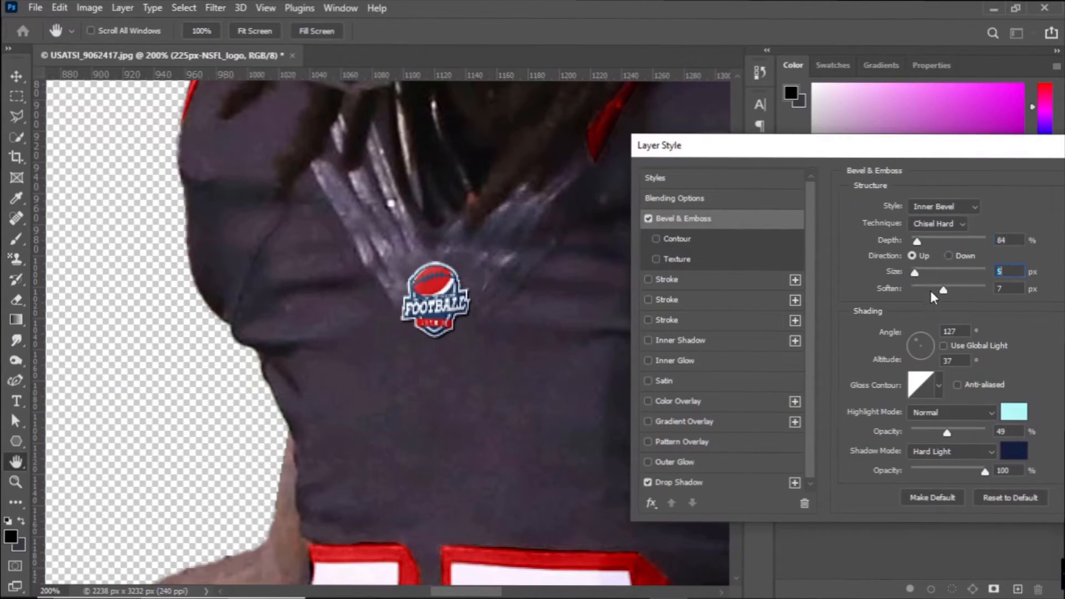
{"action": "left_click", "coordinate": [952, 452]}
{"action": "left_click", "coordinate": [926, 273]}
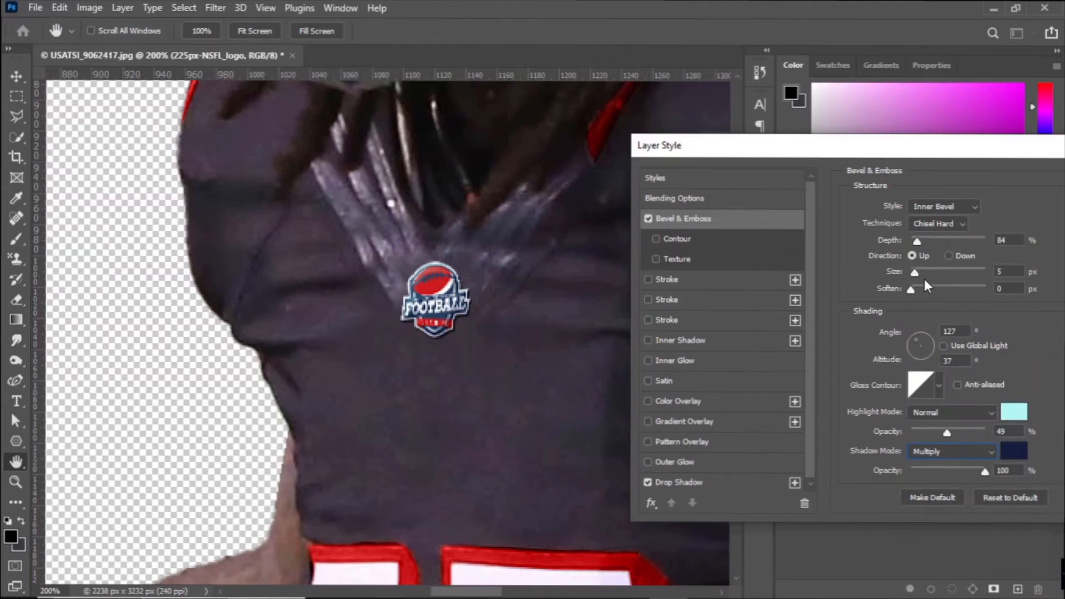
{"action": "left_click_drag", "start_coordinate": [913, 146], "coordinate": [695, 146]}
{"action": "left_click", "coordinate": [933, 182]}
Rasterize the NSFL logo smart object into a plain pixel layer without live layer effects.
{"action": "right_click", "coordinate": [961, 409]}
{"action": "left_click", "coordinate": [880, 328]}
{"action": "right_click", "coordinate": [925, 405]}
{"action": "left_click", "coordinate": [838, 315]}
{"action": "scroll", "coordinate": [923, 374], "scroll_direction": "down", "scroll_amount": 2}
{"action": "scroll", "coordinate": [924, 374], "scroll_direction": "up", "scroll_amount": 1}
{"action": "right_click", "coordinate": [937, 378]}
{"action": "left_click", "coordinate": [807, 253]}
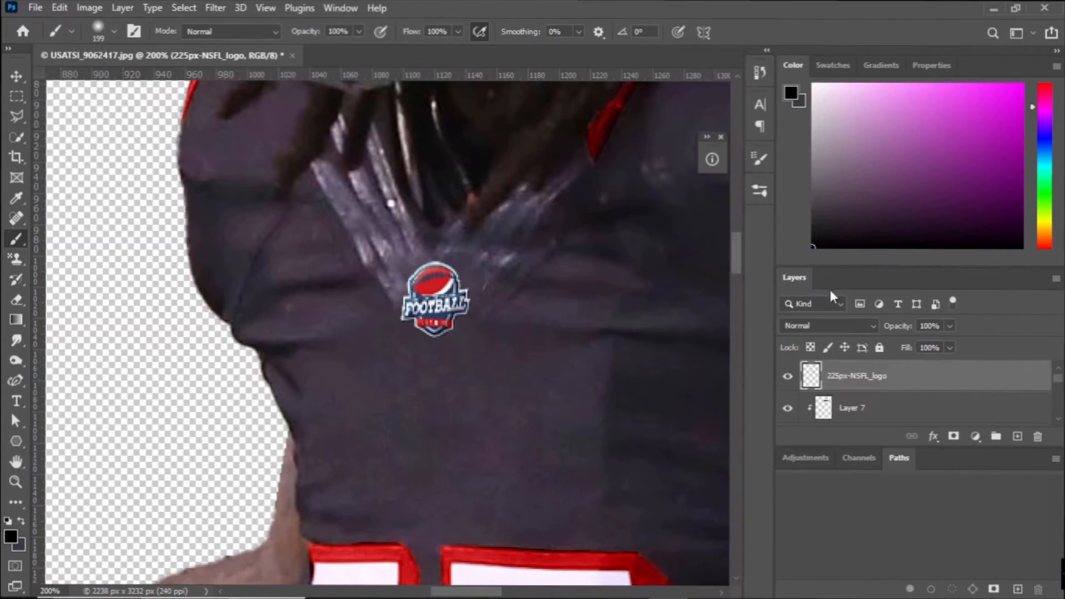
Soften the NSFL logo with the Blur filter and a Gaussian Blur of 0.3 pixels radius.
{"action": "left_click", "coordinate": [215, 8]}
{"action": "mouse_move", "coordinate": [288, 208]}
{"action": "left_click", "coordinate": [437, 222]}
{"action": "left_click", "coordinate": [215, 8]}
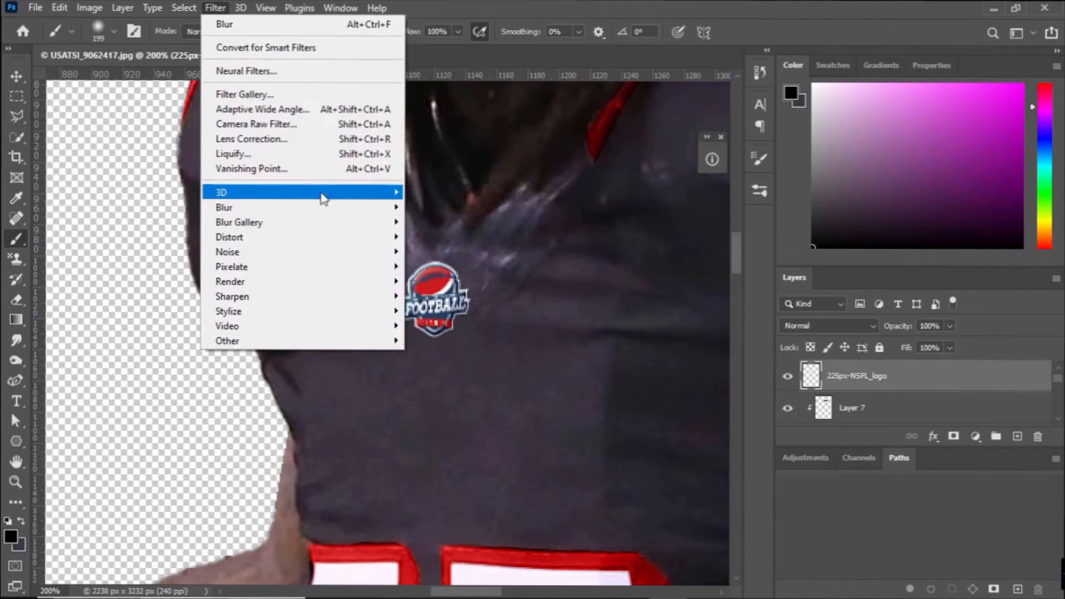
{"action": "left_click", "coordinate": [438, 267]}
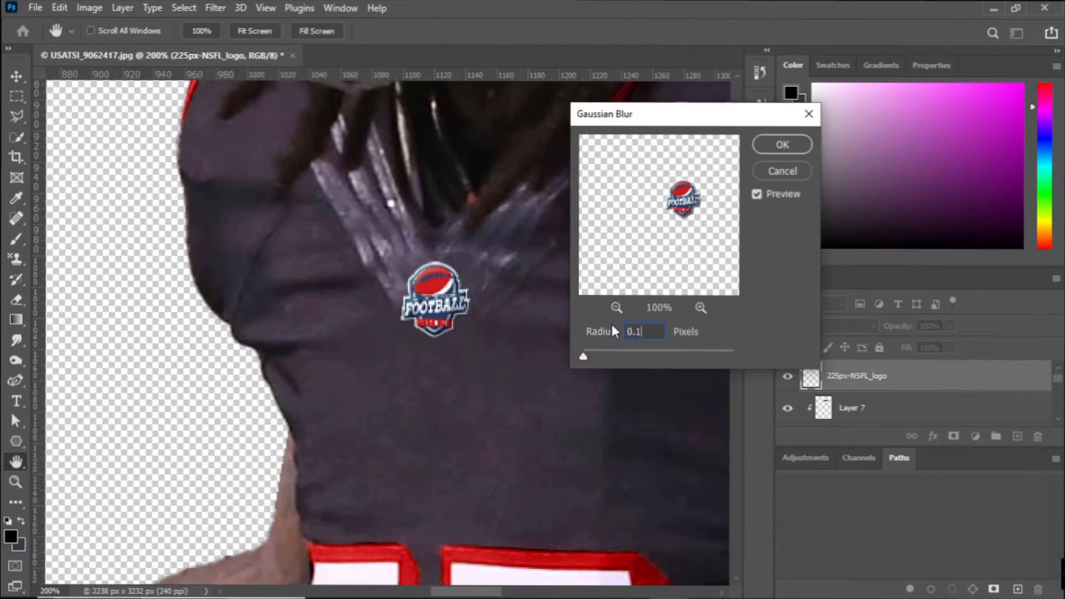
{"action": "key", "text": "BackSpace"}
{"action": "type", "text": "3"}
{"action": "left_click", "coordinate": [783, 146]}
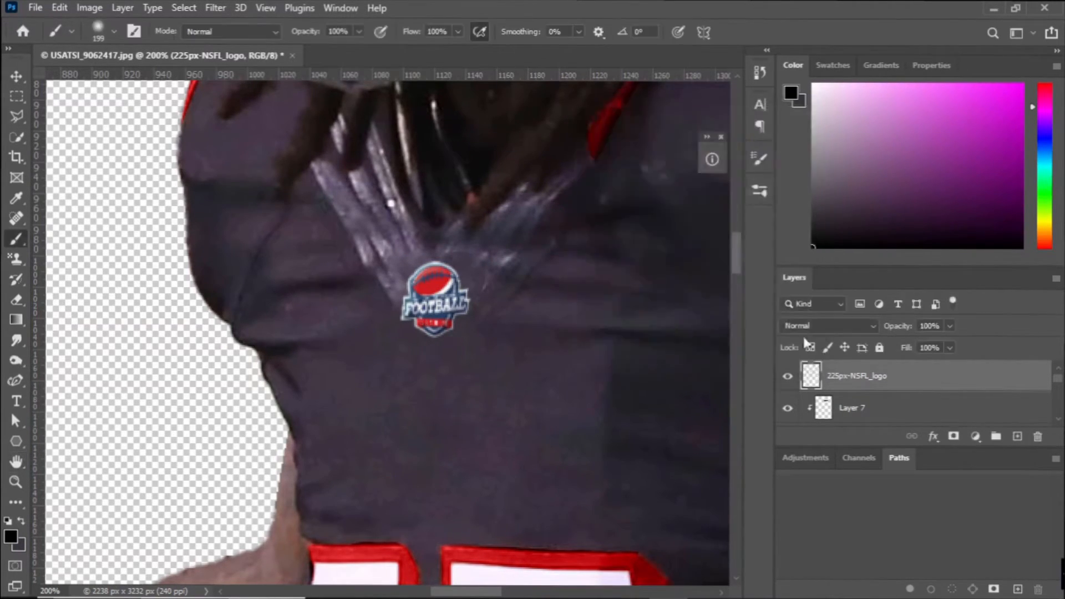
Add a Multiply drop shadow to the rasterized NSFL logo with 100% opacity, 1 px distance and 0 px size.
{"action": "double_click", "coordinate": [943, 377]}
{"action": "left_click_drag", "start_coordinate": [548, 148], "coordinate": [781, 167]}
{"action": "left_click", "coordinate": [518, 499]}
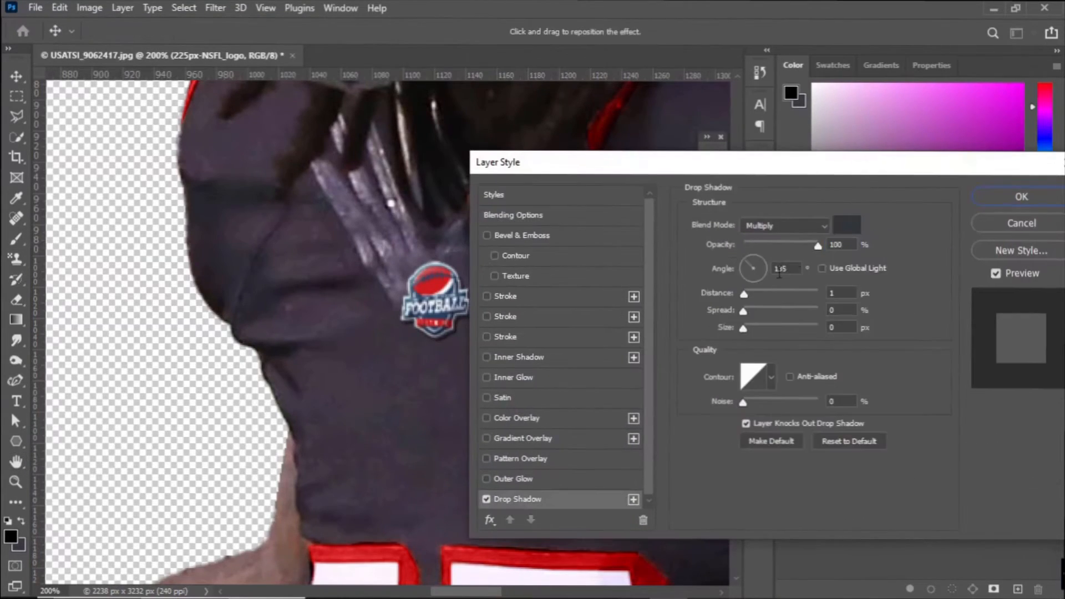
{"action": "left_click", "coordinate": [991, 200]}
{"action": "key", "text": "ctrl+minus"}
{"action": "key", "text": "ctrl+minus"}
{"action": "key", "text": "ctrl+minus"}
{"action": "key", "text": "ctrl+minus"}
{"action": "key", "text": "ctrl+plus"}
{"action": "key", "text": "ctrl+plus"}
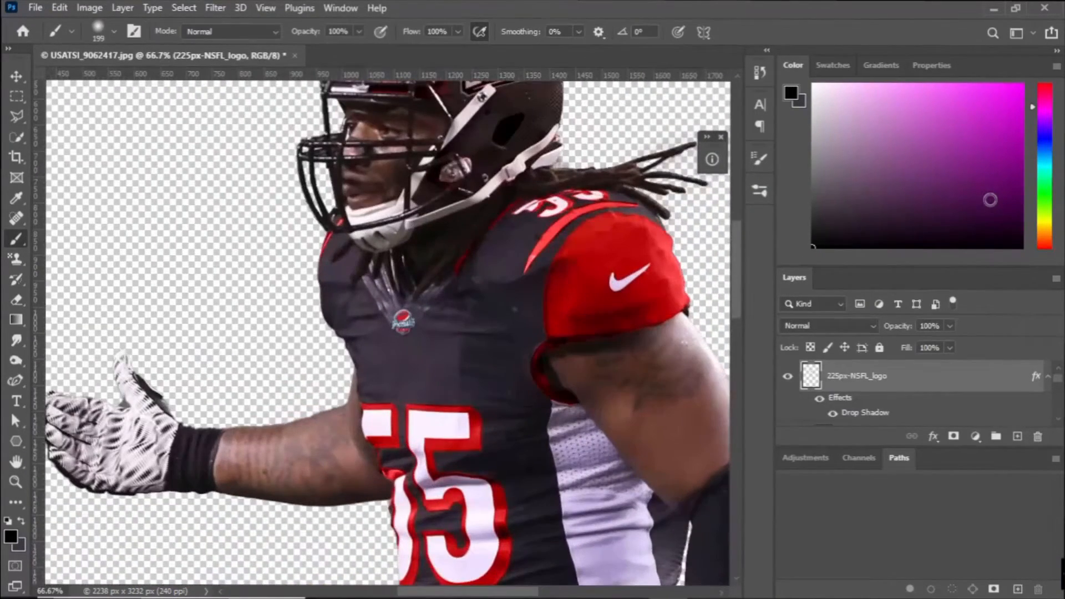
Shrink the NSFL logo slightly with Free Transform and reposition it just below the point of the jersey collar.
{"action": "key", "text": "ctrl+t"}
{"action": "key", "text": "ctrl+plus"}
{"action": "key", "text": "ctrl+plus"}
{"action": "key", "text": "ctrl+plus"}
{"action": "left_click_drag", "start_coordinate": [405, 285], "coordinate": [417, 285]}
{"action": "left_click_drag", "start_coordinate": [417, 224], "coordinate": [425, 225]}
{"action": "left_click_drag", "start_coordinate": [418, 347], "coordinate": [425, 340]}
{"action": "left_click_drag", "start_coordinate": [425, 284], "coordinate": [452, 272]}
{"action": "key", "text": "ctrl+minus"}
{"action": "key", "text": "ctrl+minus"}
{"action": "key", "text": "ctrl+plus"}
{"action": "key", "text": "Return"}
{"action": "key", "text": "ctrl+minus"}
{"action": "key", "text": "ctrl+minus"}
{"action": "key", "text": "ctrl+minus"}
{"action": "key", "text": "ctrl+minus"}
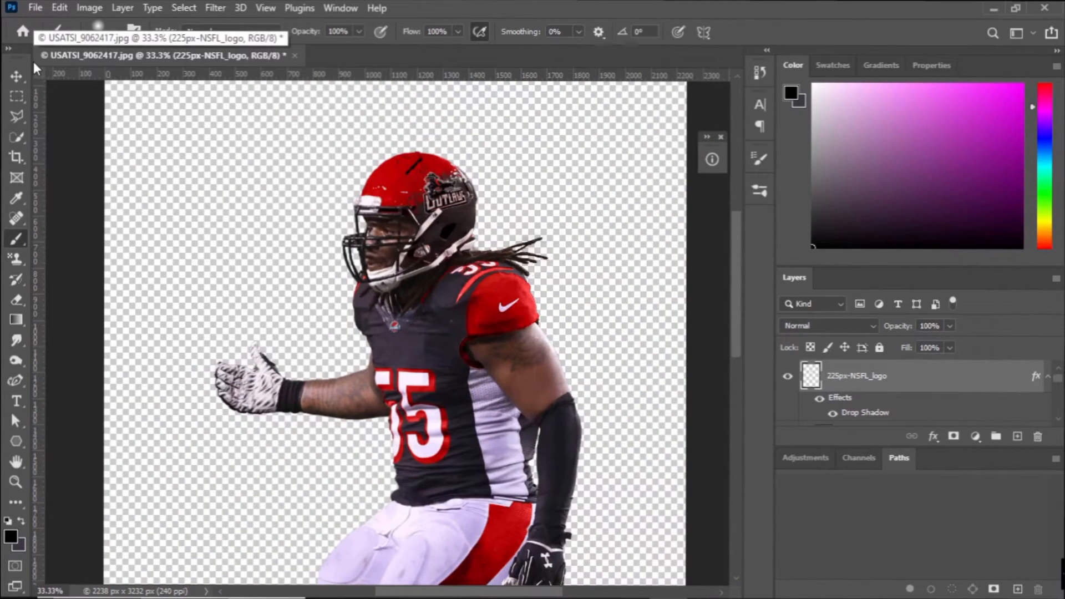
Examine the player's recoloring by toggling the visibility of the logo, Color Fill 1 and Group 1 layers.
{"action": "scroll", "coordinate": [799, 377], "scroll_direction": "up", "scroll_amount": 1}
{"action": "scroll", "coordinate": [789, 377], "scroll_direction": "down", "scroll_amount": 4}
{"action": "left_click", "coordinate": [789, 376]}
{"action": "left_click", "coordinate": [789, 376]}
{"action": "scroll", "coordinate": [789, 377], "scroll_direction": "down", "scroll_amount": 2}
{"action": "left_click", "coordinate": [788, 376]}
{"action": "scroll", "coordinate": [789, 379], "scroll_direction": "down", "scroll_amount": 2}
{"action": "left_click", "coordinate": [789, 376]}
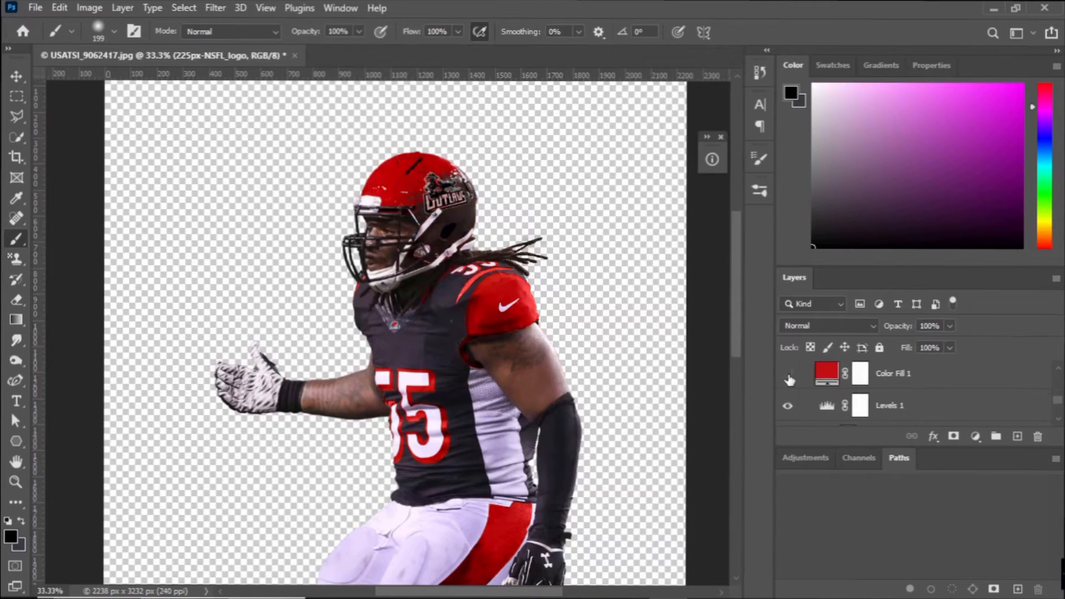
{"action": "left_click", "coordinate": [808, 380]}
{"action": "scroll", "coordinate": [809, 380], "scroll_direction": "up", "scroll_amount": 1}
{"action": "left_click", "coordinate": [790, 381]}
{"action": "left_click", "coordinate": [791, 380]}
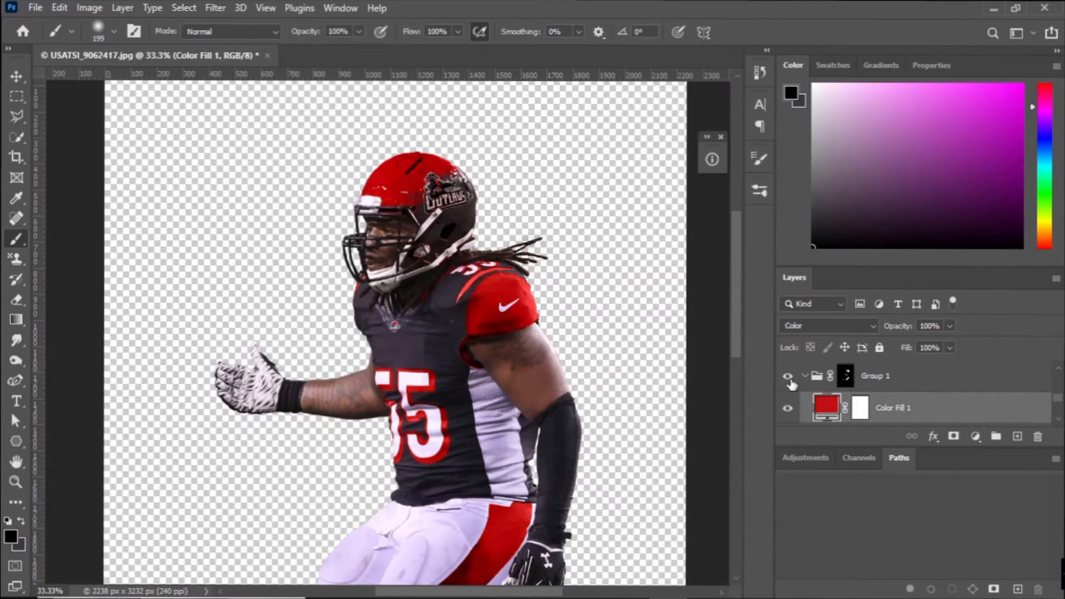
{"action": "scroll", "coordinate": [281, 327], "scroll_direction": "down", "scroll_amount": 3}
Try an embedded ARI_old logo scaled to fit the jersey's chest above the number, and delete it again.
{"action": "left_click", "coordinate": [35, 8]}
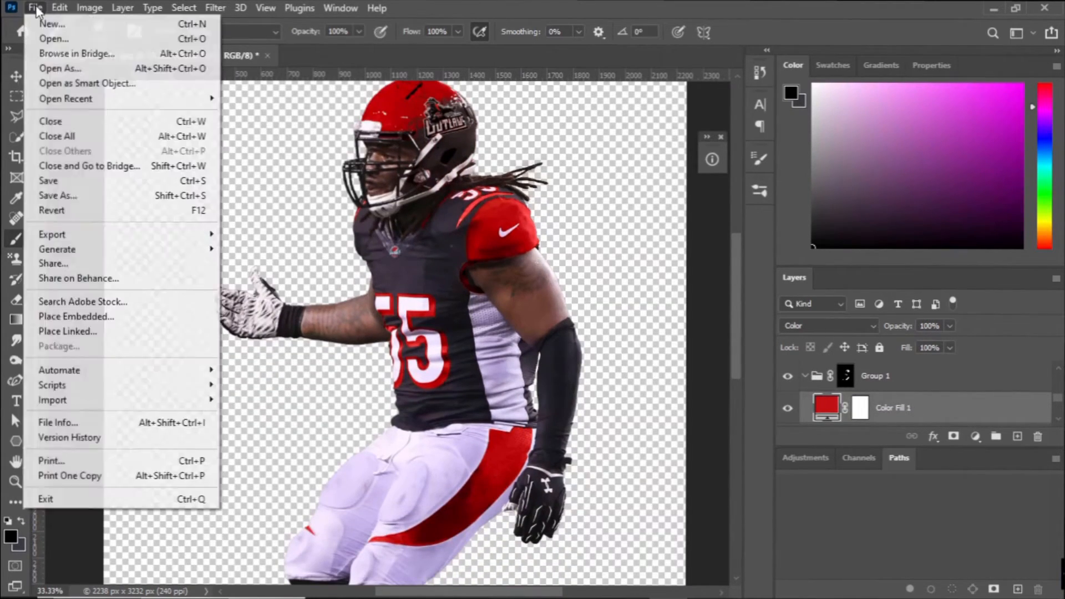
{"action": "left_click", "coordinate": [93, 315]}
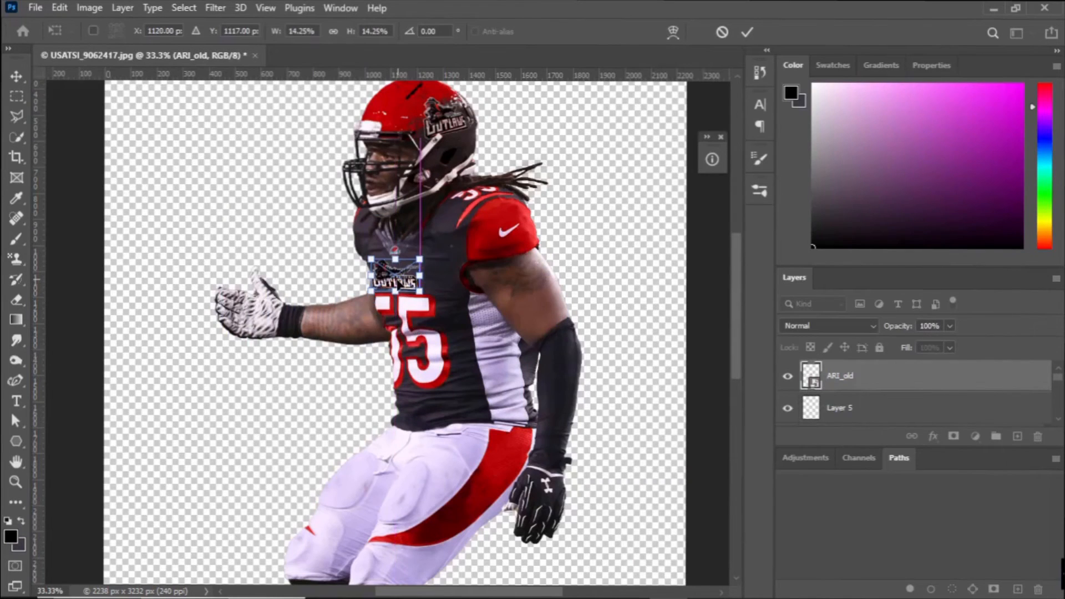
{"action": "scroll", "coordinate": [437, 318], "scroll_direction": "up", "scroll_amount": 5}
{"action": "left_click_drag", "start_coordinate": [555, 327], "coordinate": [492, 324]}
{"action": "left_click_drag", "start_coordinate": [458, 303], "coordinate": [454, 289]}
{"action": "left_click_drag", "start_coordinate": [414, 260], "coordinate": [418, 263]}
{"action": "left_click_drag", "start_coordinate": [415, 309], "coordinate": [417, 308]}
{"action": "left_click_drag", "start_coordinate": [492, 281], "coordinate": [494, 287]}
{"action": "left_click_drag", "start_coordinate": [491, 286], "coordinate": [505, 286]}
{"action": "left_click_drag", "start_coordinate": [479, 288], "coordinate": [469, 287]}
{"action": "key", "text": "Return"}
{"action": "left_click", "coordinate": [788, 376]}
{"action": "key", "text": "Delete"}
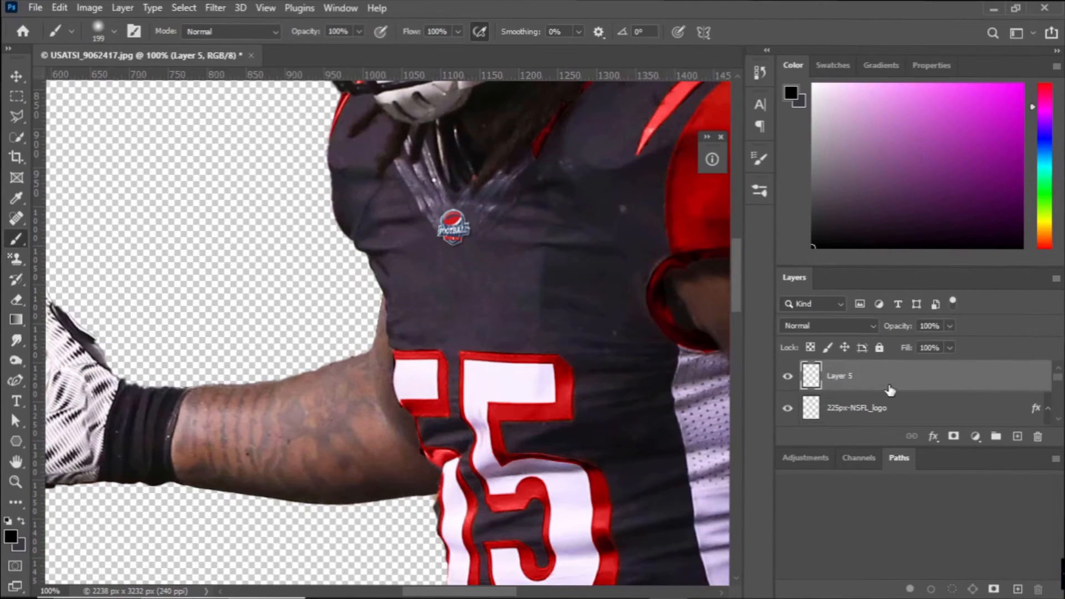
Stamp all visible layers of the full player into a new merged layer at the top of the stack.
{"action": "key", "text": "ctrl+minus"}
{"action": "key", "text": "ctrl+minus"}
{"action": "key", "text": "ctrl+minus"}
{"action": "key", "text": "ctrl+minus"}
{"action": "key", "text": "ctrl+minus"}
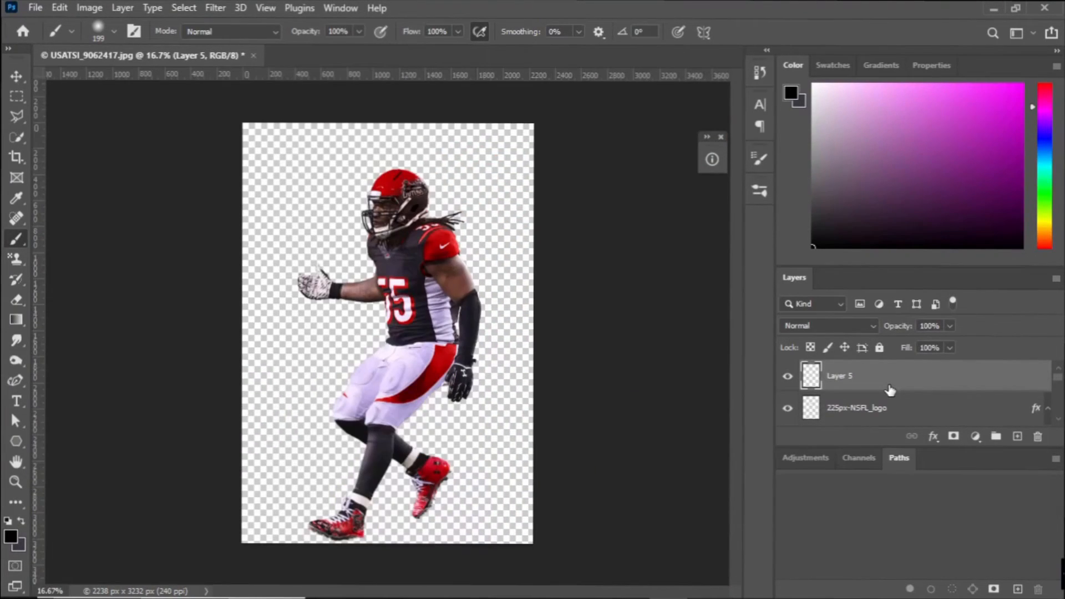
{"action": "key", "text": "ctrl+shift+alt+e"}
Find and open the Hall of Fame card template hof_template_2.psd.
{"action": "left_click", "coordinate": [35, 8]}
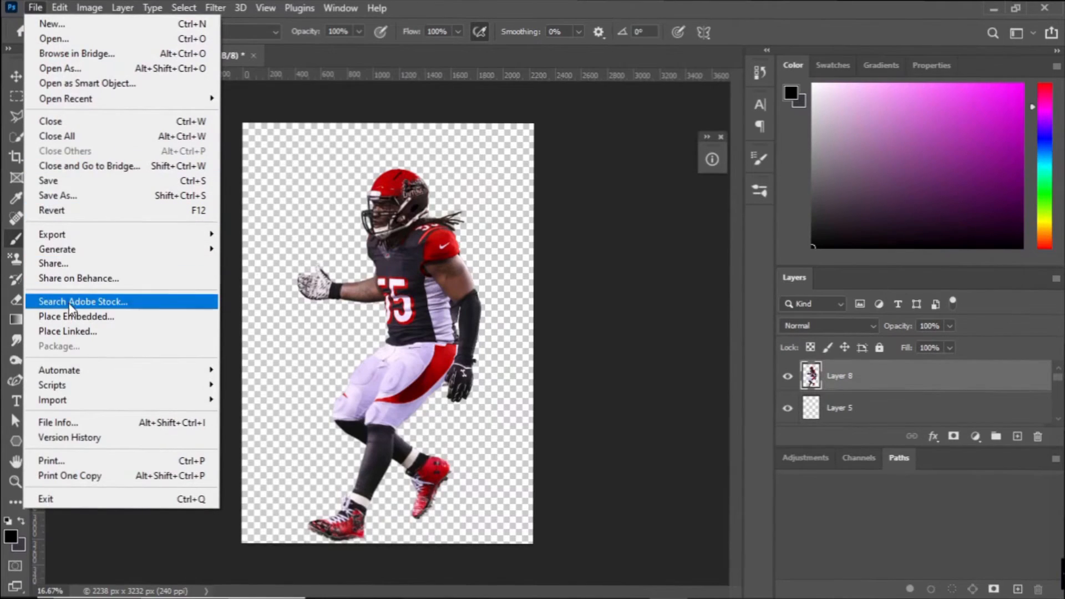
{"action": "left_click", "coordinate": [90, 584]}
{"action": "type", "text": "hof"}
{"action": "key", "text": "Return"}
Bring the merged player into the card template, scaled and positioned beside the Hall of Fame panel with his feet behind the nameplate.
{"action": "left_click", "coordinate": [162, 53]}
{"action": "key", "text": "ctrl+Tab"}
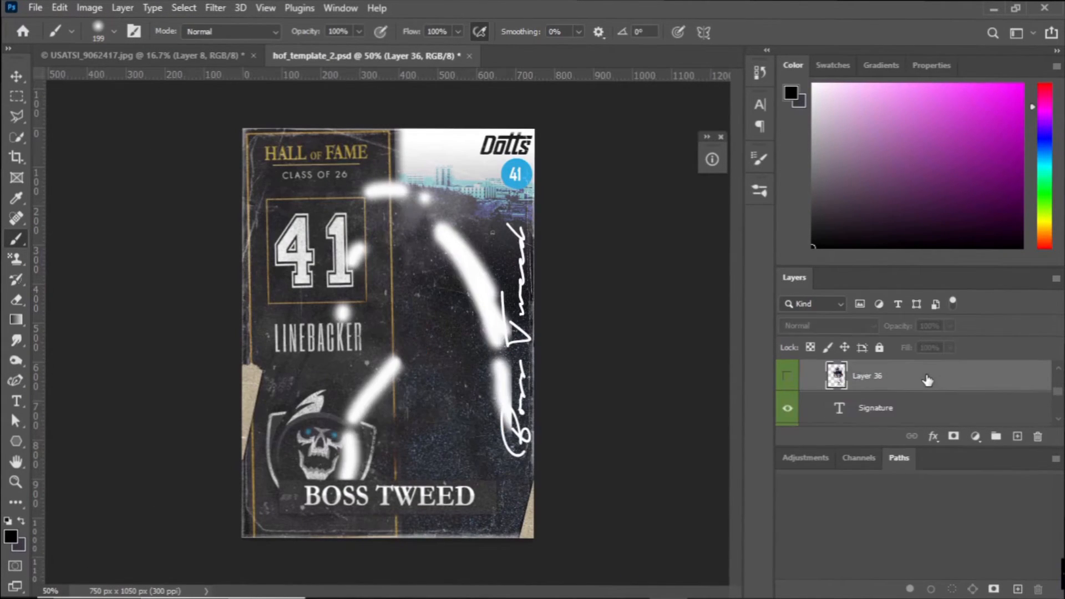
{"action": "scroll", "coordinate": [921, 408], "scroll_direction": "up", "scroll_amount": 3}
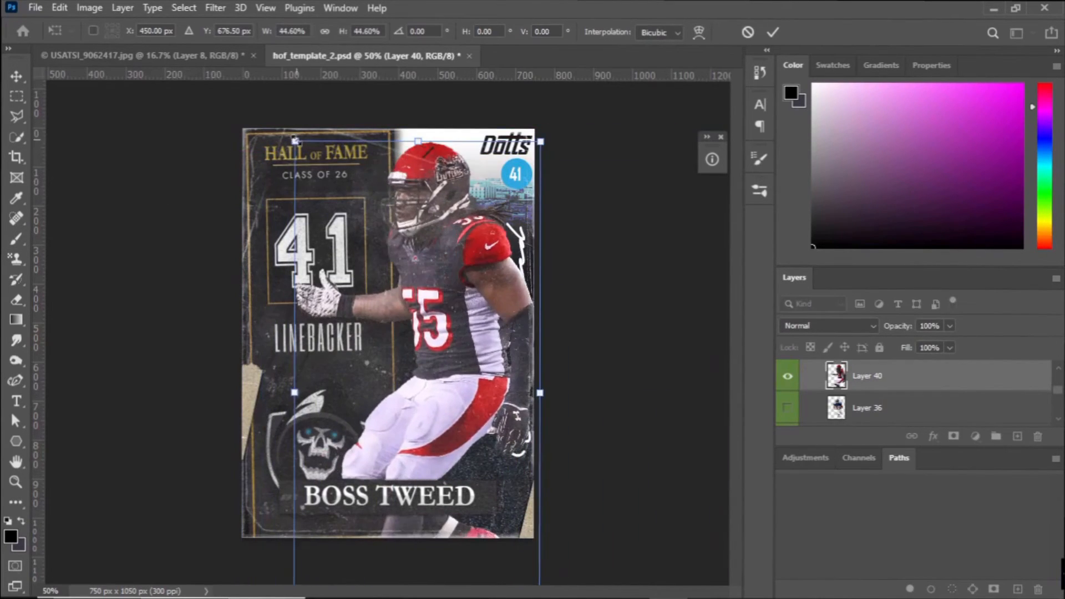
{"action": "left_click_drag", "start_coordinate": [295, 140], "coordinate": [320, 194]}
{"action": "mouse_move", "coordinate": [432, 249]}
{"action": "left_mouse_down"}
{"action": "mouse_move", "coordinate": [432, 219]}
{"action": "mouse_move", "coordinate": [432, 229]}
{"action": "left_mouse_up"}
{"action": "key", "text": "Return"}
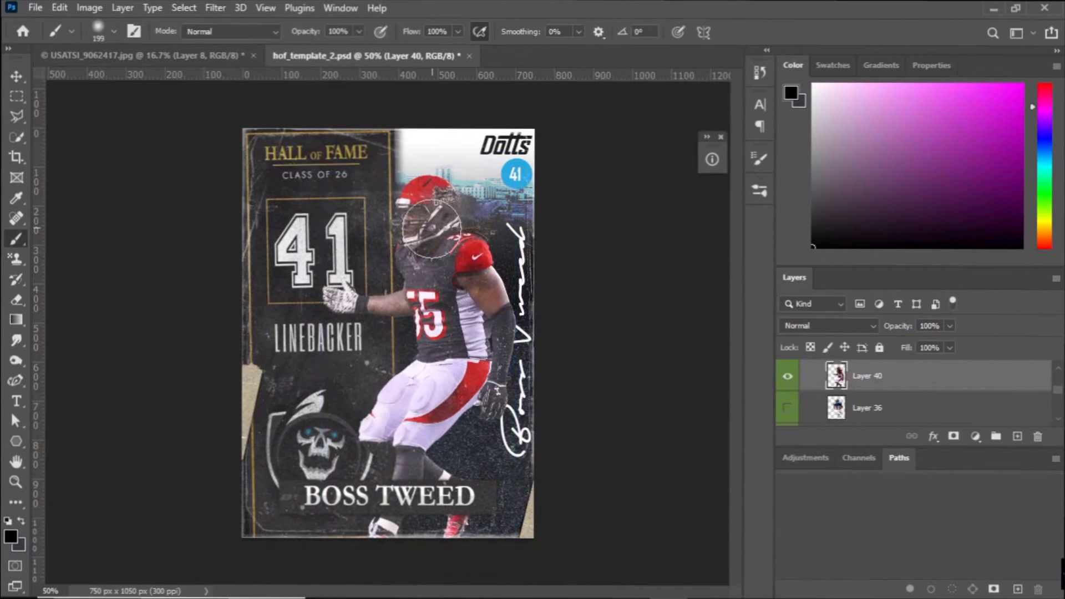
Change the number in the round badge below the Dotts logo to 55.
{"action": "scroll", "coordinate": [800, 407], "scroll_direction": "up", "scroll_amount": 2}
{"action": "left_click", "coordinate": [833, 382]}
{"action": "key", "text": "t"}
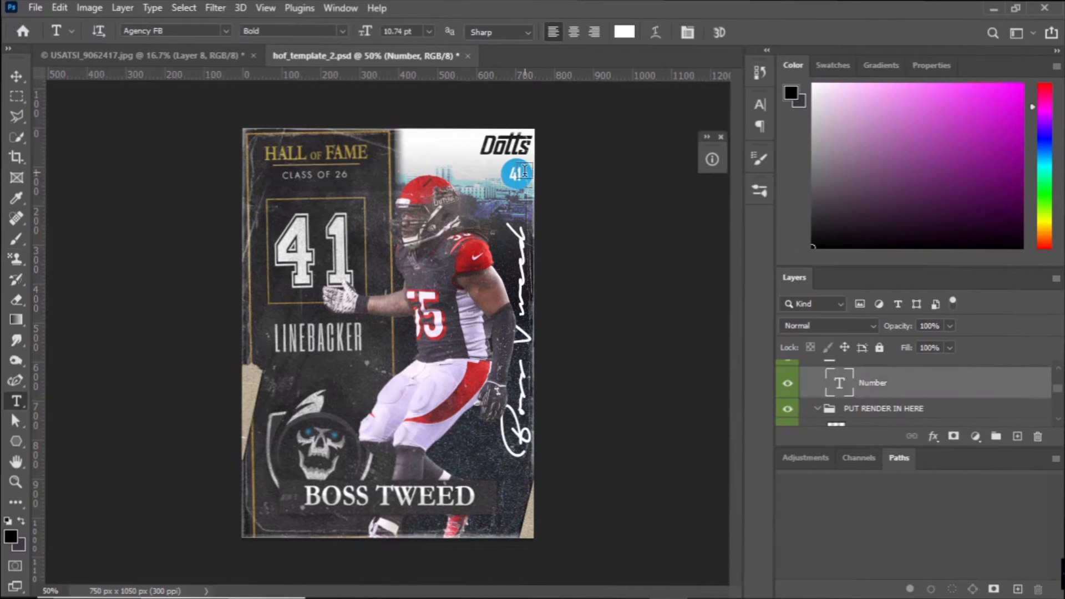
{"action": "double_click", "coordinate": [519, 174]}
{"action": "type", "text": "55"}
{"action": "left_click", "coordinate": [744, 30]}
Look up the 2026 Arizona Outlaws linebacker in the Dotts Player Database and enter that inductee's name in capitals on the card's nameplate.
{"action": "left_click", "coordinate": [546, 586]}
{"action": "left_click_drag", "start_coordinate": [74, 116], "coordinate": [29, 116]}
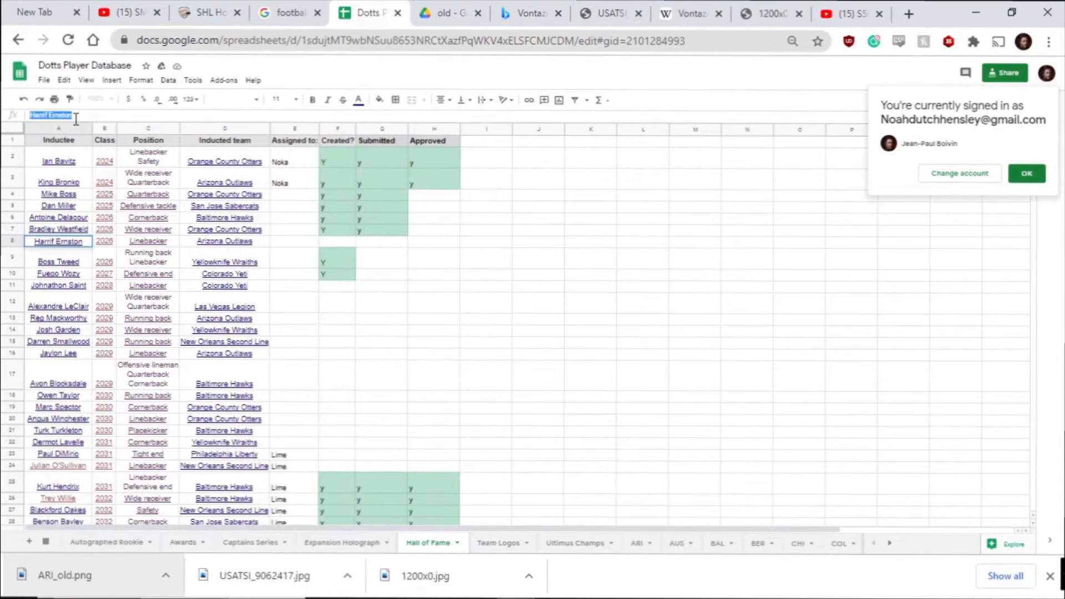
{"action": "left_click", "coordinate": [670, 586]}
{"action": "triple_click", "coordinate": [417, 497]}
{"action": "type", "text": "HARNIFF EAR"}
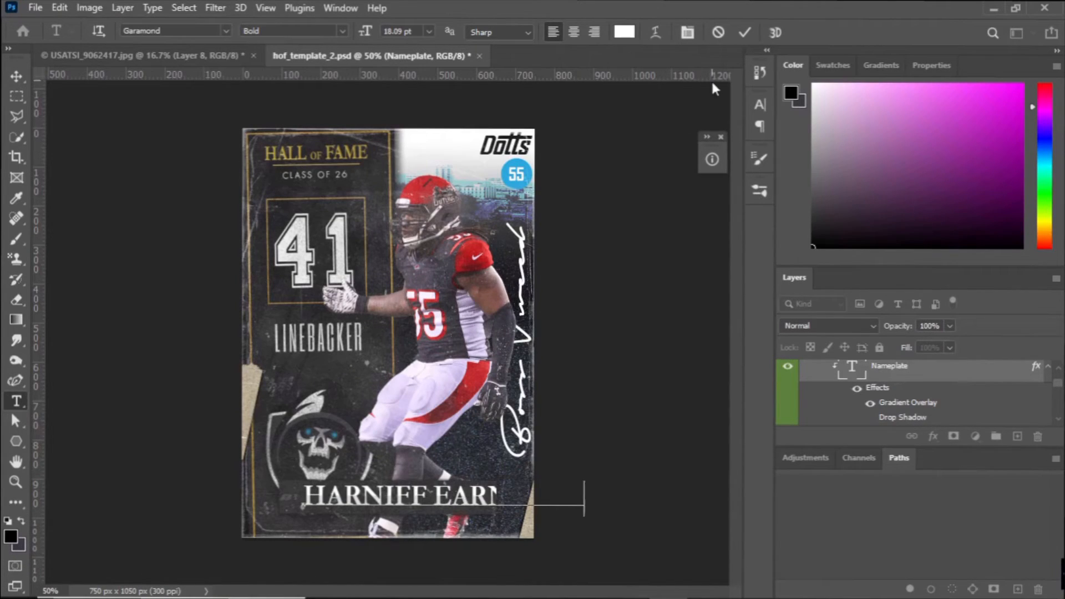
{"action": "left_click", "coordinate": [744, 32]}
Narrow the nameplate text with Free Transform and shift it to fit within the nameplate bar.
{"action": "key", "text": "ctrl+t"}
{"action": "left_click_drag", "start_coordinate": [584, 499], "coordinate": [495, 498]}
{"action": "left_click_drag", "start_coordinate": [304, 499], "coordinate": [287, 498]}
{"action": "left_click", "coordinate": [769, 31]}
Recheck the inductee's name in the Dotts Player Database and correct its spelling on the card's nameplate.
{"action": "left_click", "coordinate": [515, 584]}
{"action": "left_click", "coordinate": [668, 584]}
{"action": "left_click", "coordinate": [349, 496]}
{"action": "key", "text": "BackSpace"}
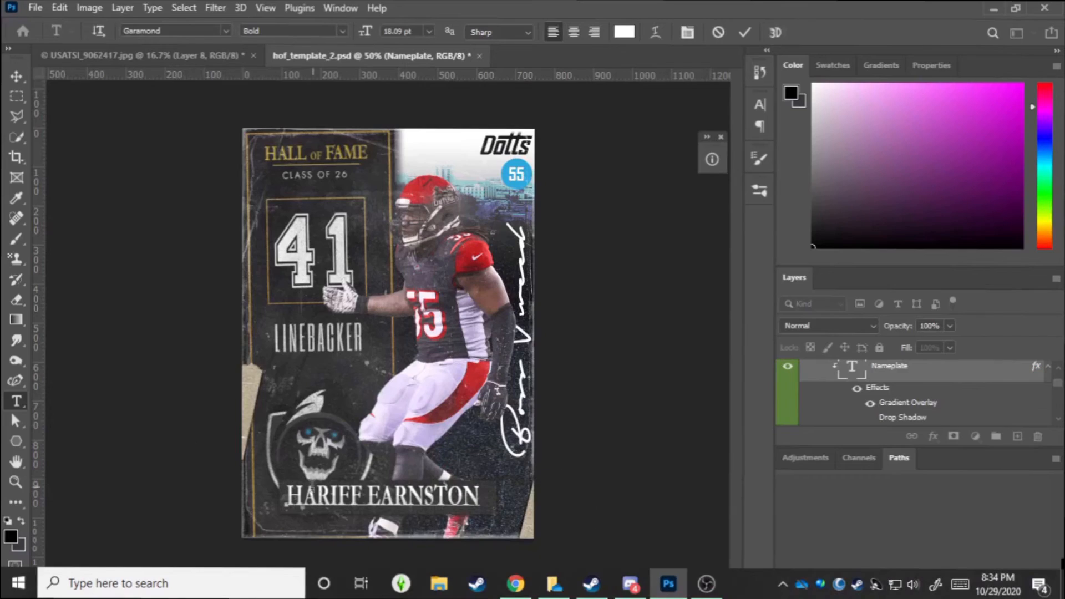
{"action": "type", "text": "R"}
{"action": "key", "text": "Right"}
{"action": "key", "text": "Right"}
{"action": "key", "text": "Right"}
{"action": "key", "text": "BackSpace"}
{"action": "key", "text": "Right"}
{"action": "key", "text": "Right"}
{"action": "key", "text": "Right"}
{"action": "key", "text": "BackSpace"}
{"action": "left_click", "coordinate": [744, 32]}
Stretch the corrected nameplate text slightly wider to fill the nameplate bar.
{"action": "key", "text": "ctrl+t"}
{"action": "left_click_drag", "start_coordinate": [469, 500], "coordinate": [486, 501]}
{"action": "left_click", "coordinate": [770, 34]}
Change the large boxed jersey number above the LINEBACKER text to 55.
{"action": "double_click", "coordinate": [322, 252]}
{"action": "type", "text": "55"}
{"action": "left_click", "coordinate": [745, 32]}
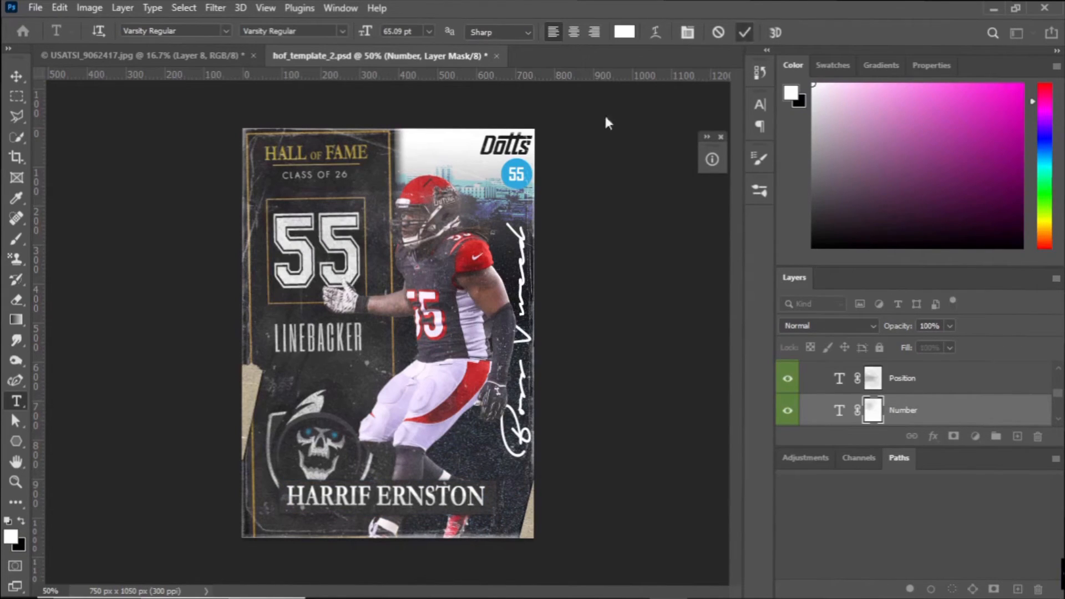
{"action": "left_click", "coordinate": [621, 586]}
{"action": "left_click", "coordinate": [620, 587]}
{"action": "left_click", "coordinate": [515, 585]}
{"action": "left_click", "coordinate": [515, 585]}
{"action": "left_click", "coordinate": [515, 585]}
{"action": "left_click", "coordinate": [515, 585]}
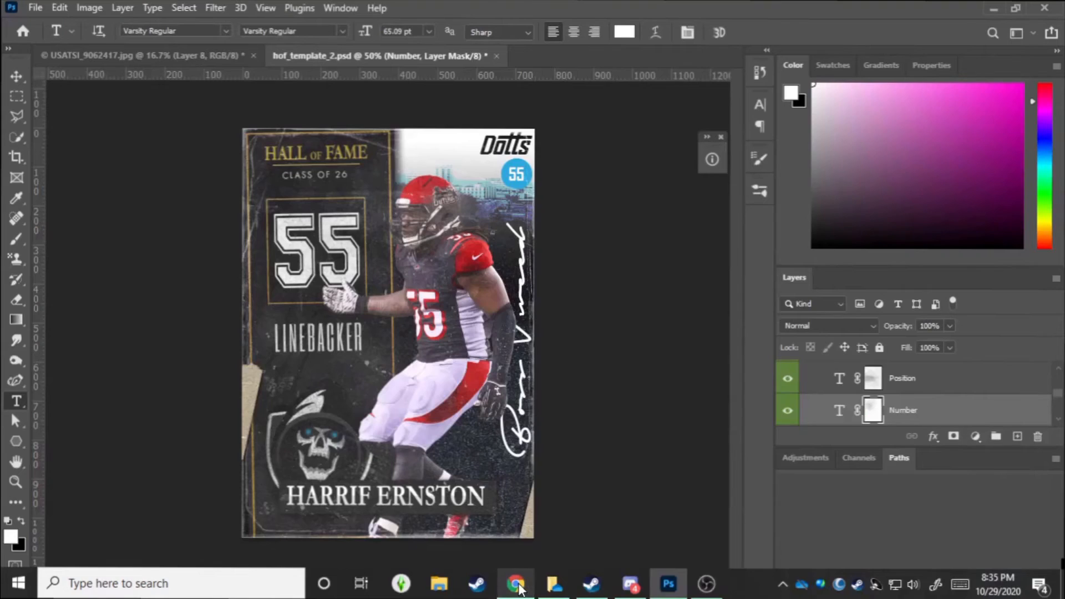
Replace the vertical signature text with the inductee's full name and reposition it along the card's edge.
{"action": "scroll", "coordinate": [833, 408], "scroll_direction": "up", "scroll_amount": 3}
{"action": "double_click", "coordinate": [840, 387]}
{"action": "type", "text": "Harrif Ernston"}
{"action": "left_click", "coordinate": [745, 32]}
{"action": "key", "text": "ctrl+t"}
{"action": "left_click_drag", "start_coordinate": [522, 395], "coordinate": [516, 424]}
{"action": "key", "text": "Return"}
Set the signature text color to black.
{"action": "double_click", "coordinate": [839, 386]}
{"action": "left_click", "coordinate": [624, 33]}
{"action": "left_click_drag", "start_coordinate": [635, 494], "coordinate": [615, 529]}
{"action": "left_click", "coordinate": [967, 323]}
Show the Arizona Outlaws version of the team logo on the card.
{"action": "scroll", "coordinate": [826, 385], "scroll_direction": "down", "scroll_amount": 2}
{"action": "left_click", "coordinate": [817, 372]}
{"action": "scroll", "coordinate": [810, 377], "scroll_direction": "down", "scroll_amount": 1}
{"action": "left_click", "coordinate": [788, 392]}
{"action": "scroll", "coordinate": [790, 393], "scroll_direction": "up", "scroll_amount": 1}
Show the red background version in the template's Layout group.
{"action": "left_click", "coordinate": [805, 392]}
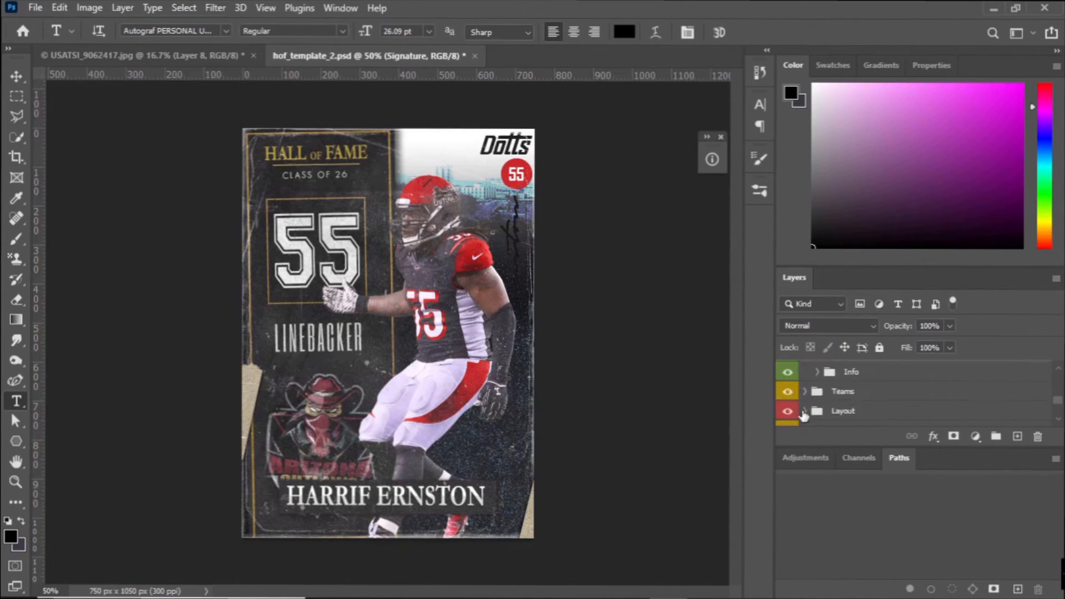
{"action": "scroll", "coordinate": [804, 409], "scroll_direction": "down", "scroll_amount": 3}
{"action": "left_click", "coordinate": [789, 393]}
Duplicate the player render on Layer 40 and clip the copy to the original layer.
{"action": "scroll", "coordinate": [791, 395], "scroll_direction": "up", "scroll_amount": 3}
{"action": "scroll", "coordinate": [792, 397], "scroll_direction": "up", "scroll_amount": 1}
{"action": "left_click", "coordinate": [853, 382]}
{"action": "key", "text": "ctrl+j"}
{"action": "key", "text": "ctrl+alt+g"}
Adjust the tone and detail of the Layer 40 copy with the Camera Raw Filter, keeping its blend mode Normal.
{"action": "left_click", "coordinate": [215, 8]}
{"action": "left_click", "coordinate": [255, 122]}
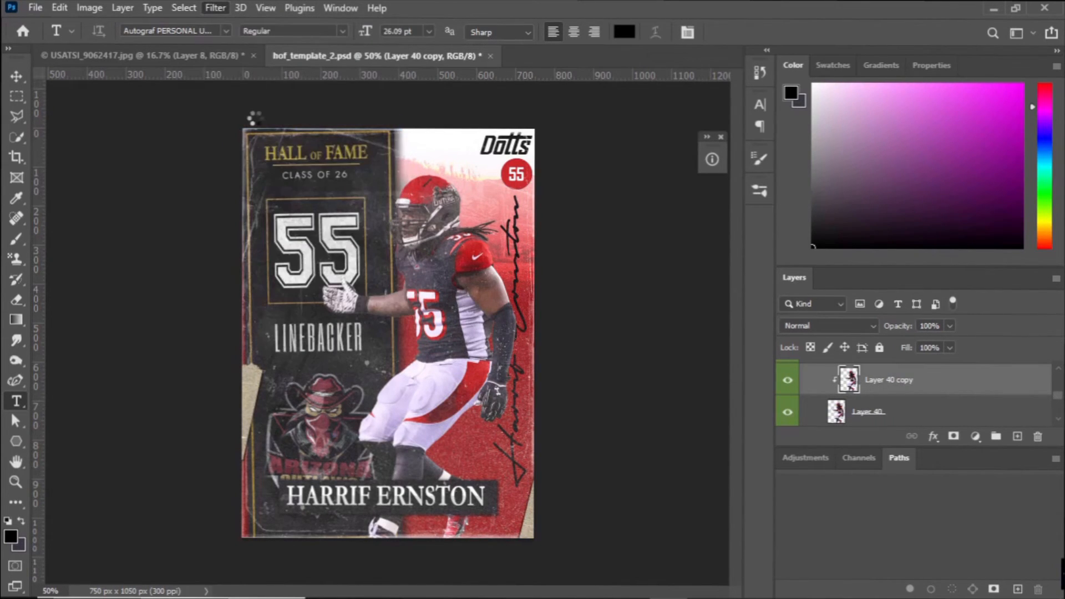
{"action": "left_click_drag", "start_coordinate": [844, 366], "coordinate": [858, 366]}
{"action": "left_click_drag", "start_coordinate": [844, 389], "coordinate": [828, 390]}
{"action": "scroll", "coordinate": [847, 412], "scroll_direction": "down", "scroll_amount": 2}
{"action": "left_click_drag", "start_coordinate": [844, 446], "coordinate": [898, 447]}
{"action": "left_click_drag", "start_coordinate": [844, 470], "coordinate": [898, 469]}
{"action": "left_click_drag", "start_coordinate": [844, 493], "coordinate": [867, 492]}
{"action": "scroll", "coordinate": [861, 490], "scroll_direction": "down", "scroll_amount": 4}
{"action": "left_click", "coordinate": [769, 469]}
{"action": "left_click_drag", "start_coordinate": [760, 372], "coordinate": [827, 374]}
{"action": "left_click", "coordinate": [876, 572]}
{"action": "left_click", "coordinate": [837, 327]}
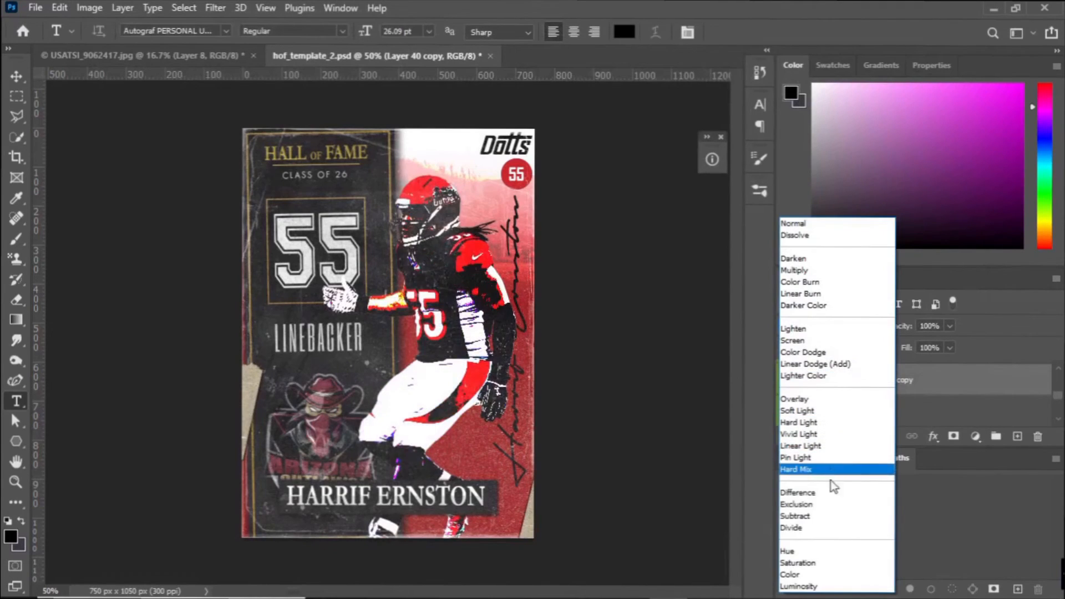
{"action": "left_click", "coordinate": [799, 224]}
Paint soft shading over the player's torso and legs on a new clipped layer and set it to Soft Light.
{"action": "key", "text": "ctrl+alt+shift+n"}
{"action": "key", "text": "ctrl+alt+g"}
{"action": "key", "text": "b"}
{"action": "left_click", "coordinate": [760, 190]}
{"action": "scroll", "coordinate": [725, 350], "scroll_direction": "up", "scroll_amount": 8}
{"action": "scroll", "coordinate": [724, 350], "scroll_direction": "up", "scroll_amount": 5}
{"action": "left_click", "coordinate": [555, 323]}
{"action": "left_click", "coordinate": [760, 190]}
{"action": "left_click", "coordinate": [114, 32]}
{"action": "left_click_drag", "start_coordinate": [162, 81], "coordinate": [149, 81]}
{"action": "mouse_move", "coordinate": [455, 303]}
{"action": "left_mouse_down"}
{"action": "mouse_move", "coordinate": [468, 395]}
{"action": "mouse_move", "coordinate": [459, 501]}
{"action": "mouse_move", "coordinate": [515, 406]}
{"action": "mouse_move", "coordinate": [485, 308]}
{"action": "mouse_move", "coordinate": [489, 402]}
{"action": "mouse_move", "coordinate": [441, 318]}
{"action": "mouse_move", "coordinate": [426, 392]}
{"action": "left_mouse_up"}
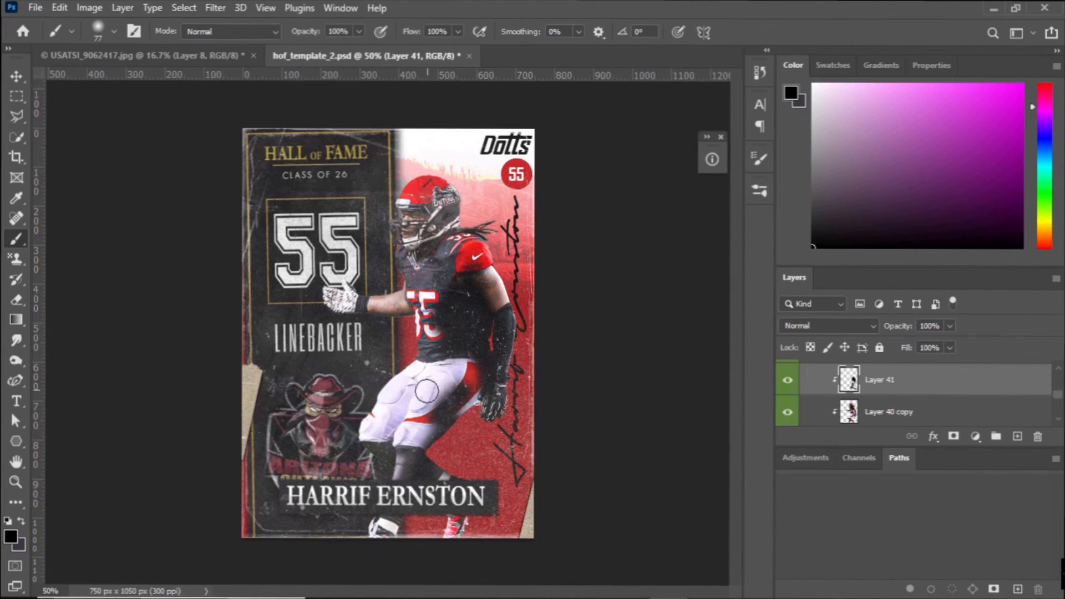
{"action": "left_click", "coordinate": [828, 325]}
{"action": "left_click", "coordinate": [802, 407]}
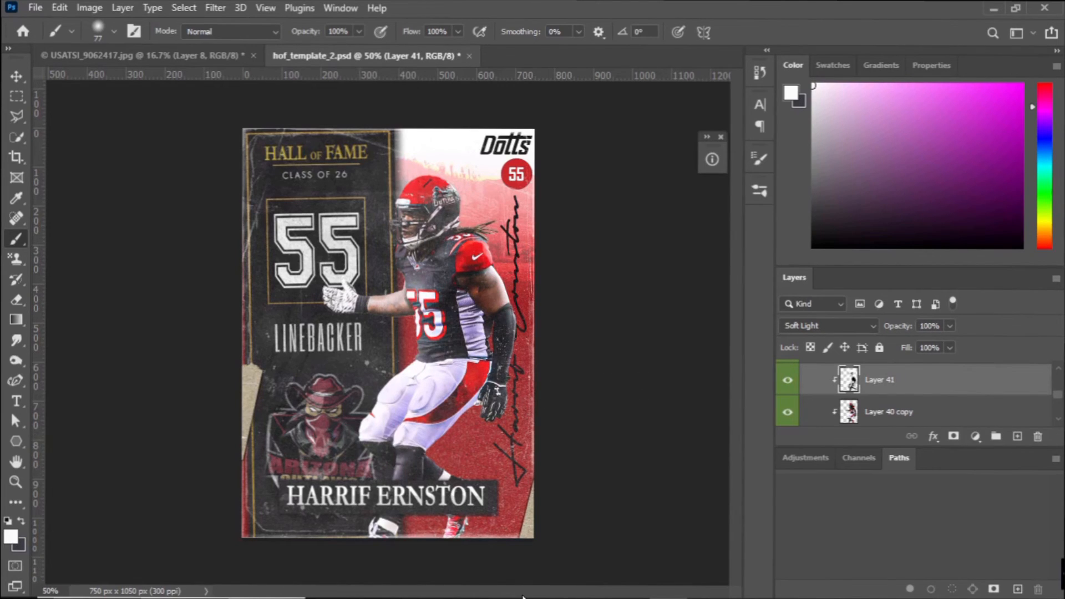
Paint black shading beside the jersey number on another clipped layer, set it to Overlay at 20% opacity, and merge it down.
{"action": "key", "text": "ctrl+shift+alt+n"}
{"action": "left_click", "coordinate": [858, 396], "text": "alt"}
{"action": "left_click", "coordinate": [813, 247]}
{"action": "left_click_drag", "start_coordinate": [469, 290], "coordinate": [478, 356]}
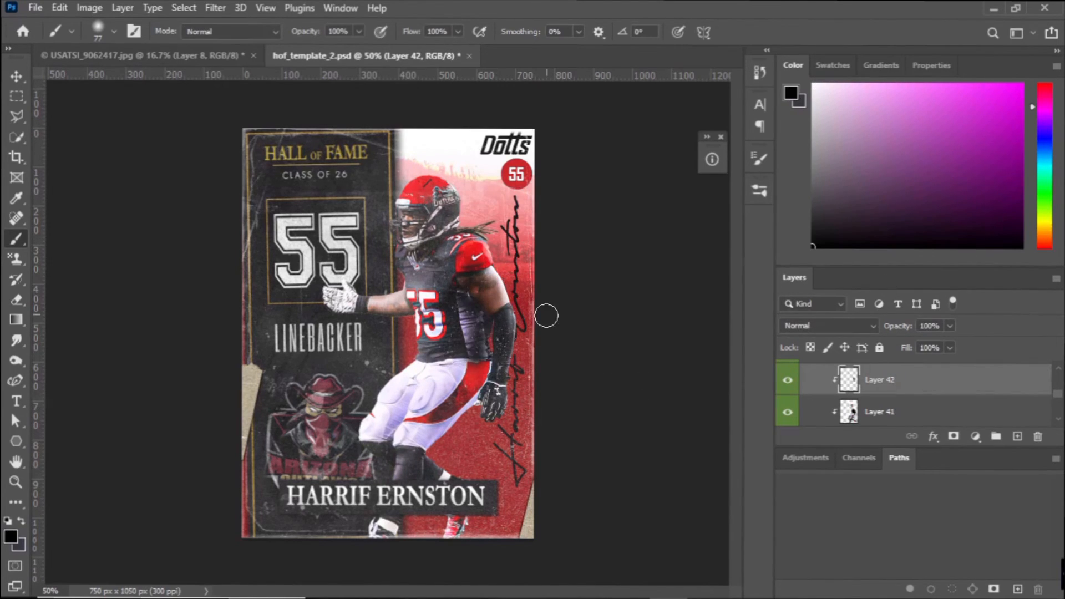
{"action": "left_click", "coordinate": [826, 326]}
{"action": "left_click", "coordinate": [805, 418]}
{"action": "left_click_drag", "start_coordinate": [950, 326], "coordinate": [893, 345]}
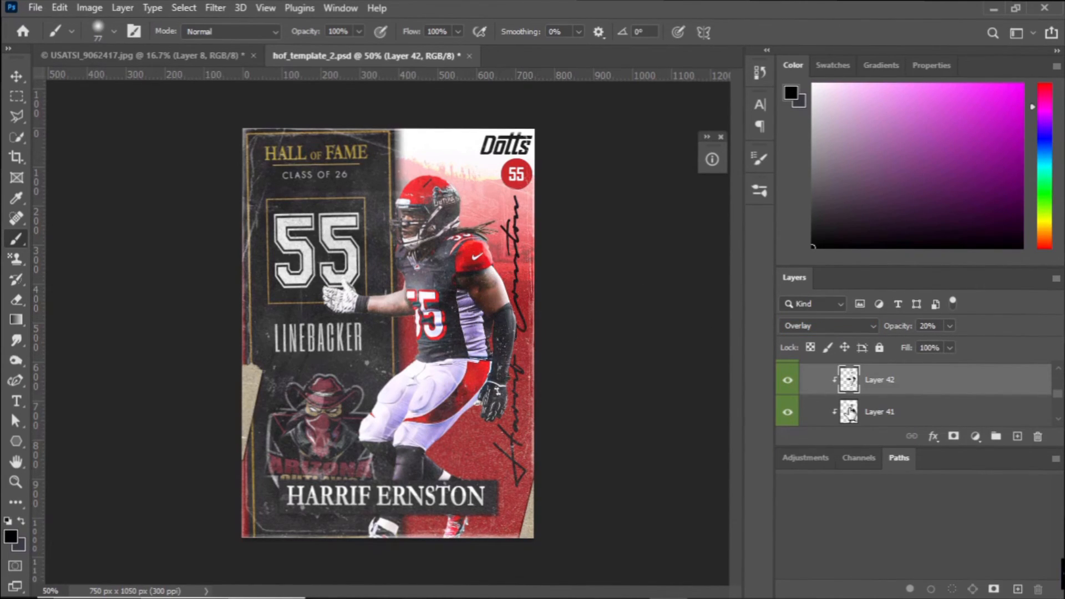
{"action": "key", "text": "ctrl+e"}
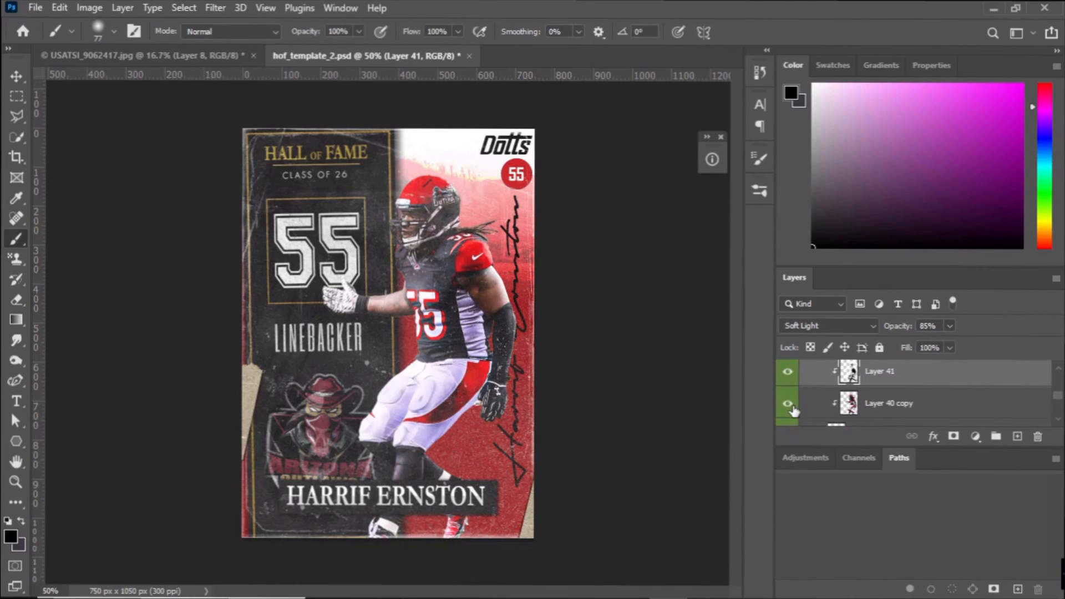
Collapse the render group and transform the Icky texture layer to reposition its wear marks over the card.
{"action": "left_click", "coordinate": [820, 410]}
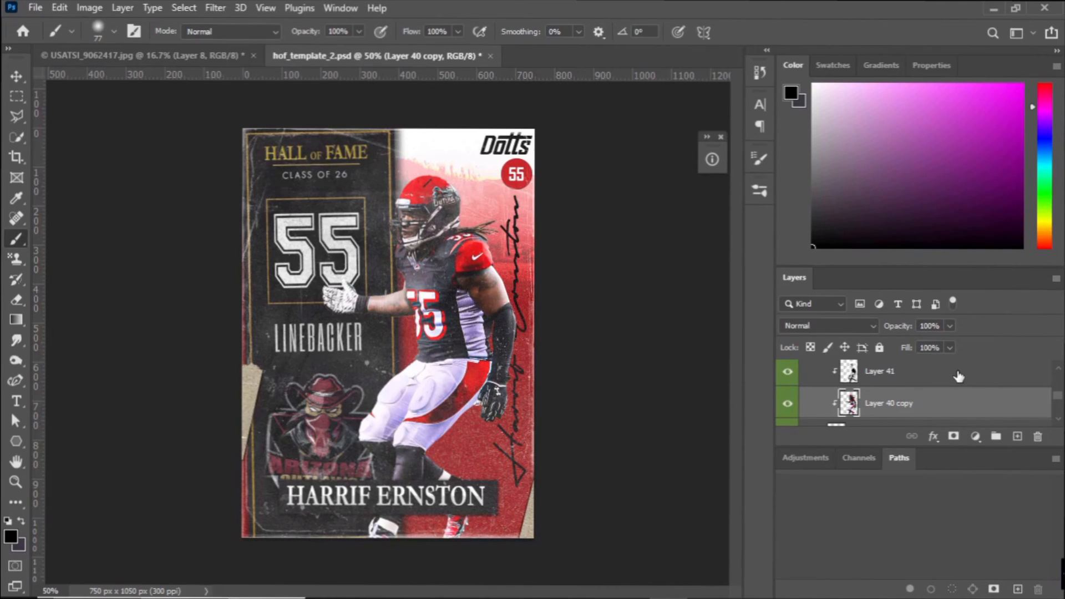
{"action": "scroll", "coordinate": [959, 373], "scroll_direction": "up", "scroll_amount": 2}
{"action": "left_click", "coordinate": [820, 373]}
{"action": "scroll", "coordinate": [821, 373], "scroll_direction": "up", "scroll_amount": 10}
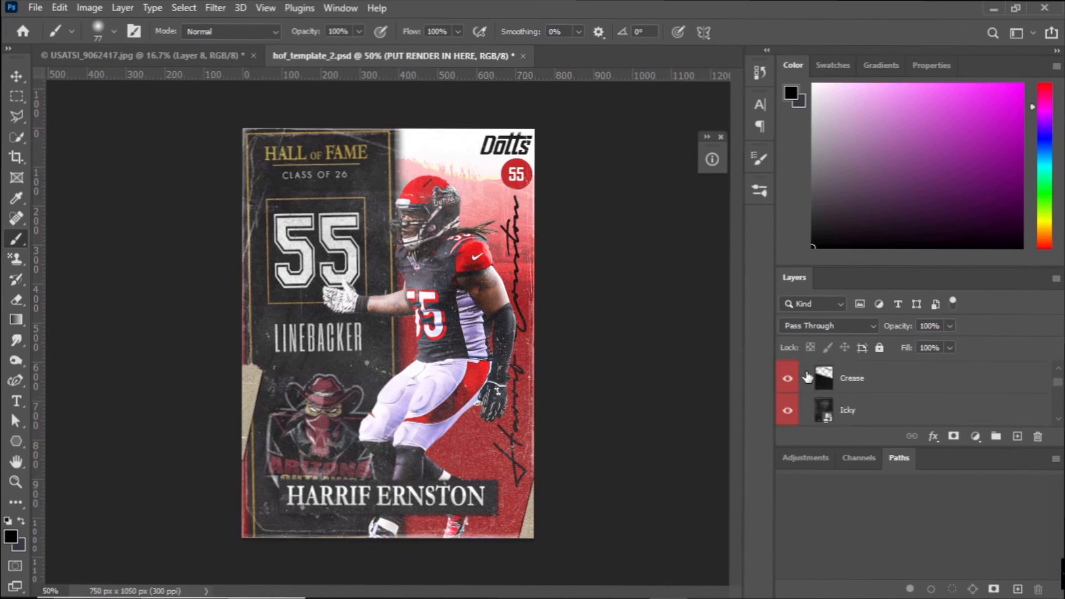
{"action": "left_click", "coordinate": [872, 410]}
{"action": "key", "text": "ctrl+t"}
{"action": "left_click_drag", "start_coordinate": [626, 231], "coordinate": [619, 255]}
{"action": "left_click_drag", "start_coordinate": [536, 344], "coordinate": [572, 348]}
{"action": "left_click_drag", "start_coordinate": [542, 272], "coordinate": [549, 255]}
{"action": "left_click", "coordinate": [749, 31]}
{"action": "scroll", "coordinate": [827, 397], "scroll_direction": "down", "scroll_amount": 10}
{"action": "left_click", "coordinate": [810, 398]}
{"action": "left_click", "coordinate": [806, 399]}
{"action": "scroll", "coordinate": [805, 400], "scroll_direction": "down", "scroll_amount": 3}
{"action": "left_click", "coordinate": [788, 384]}
{"action": "scroll", "coordinate": [788, 383], "scroll_direction": "up", "scroll_amount": 5}
{"action": "scroll", "coordinate": [788, 383], "scroll_direction": "up", "scroll_amount": 10}
Move the Tape piece from the card's left edge to its top-left corner and rotate it across the corner.
{"action": "left_click", "coordinate": [829, 378]}
{"action": "key", "text": "ctrl+t"}
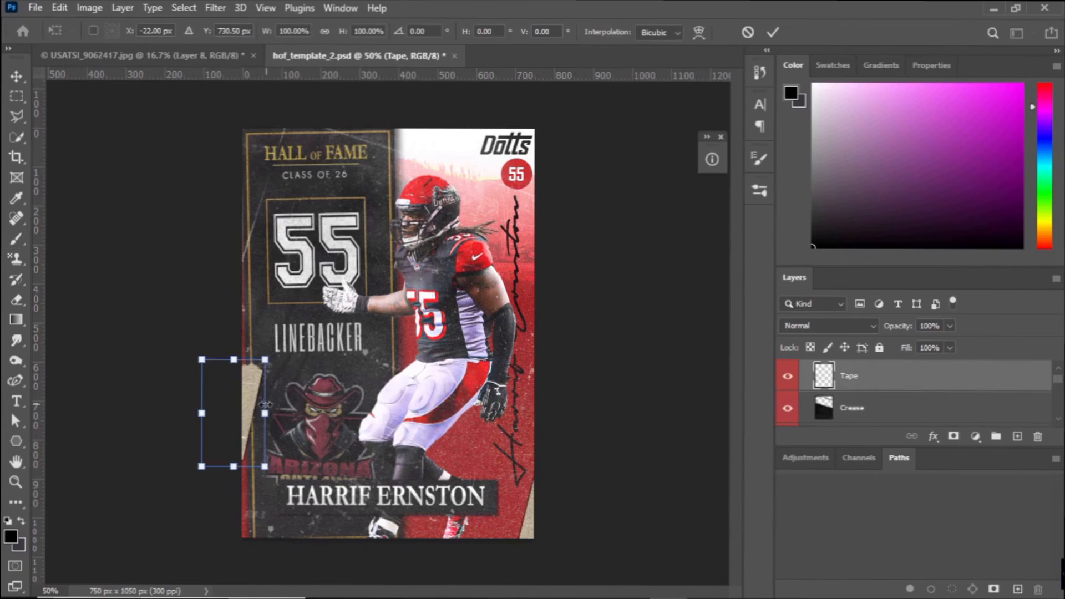
{"action": "left_click_drag", "start_coordinate": [239, 408], "coordinate": [255, 138]}
{"action": "left_click_drag", "start_coordinate": [355, 104], "coordinate": [363, 124]}
{"action": "left_click_drag", "start_coordinate": [271, 203], "coordinate": [257, 161]}
{"action": "left_click_drag", "start_coordinate": [255, 123], "coordinate": [359, 549]}
{"action": "left_click", "coordinate": [773, 32]}
Duplicate the Tape layer and place the copy at an angle across the card's bottom-right corner.
{"action": "key", "text": "ctrl+j"}
{"action": "key", "text": "ctrl+t"}
{"action": "mouse_move", "coordinate": [510, 542]}
{"action": "left_mouse_down"}
{"action": "mouse_move", "coordinate": [516, 521]}
{"action": "mouse_move", "coordinate": [504, 531]}
{"action": "left_mouse_up"}
{"action": "left_click", "coordinate": [773, 32]}
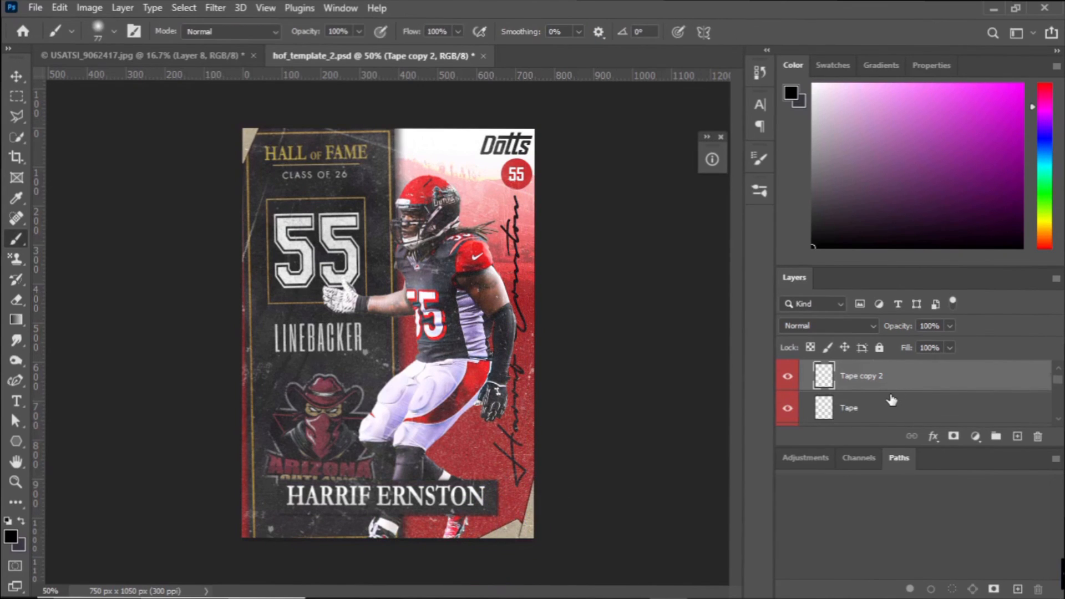
Transform the Crease layer to rotate and reposition the crease marks over the card.
{"action": "scroll", "coordinate": [891, 397], "scroll_direction": "down", "scroll_amount": 1}
{"action": "left_click", "coordinate": [888, 401]}
{"action": "key", "text": "ctrl+t"}
{"action": "key", "text": "ctrl+minus"}
{"action": "key", "text": "ctrl+minus"}
{"action": "left_click_drag", "start_coordinate": [616, 371], "coordinate": [637, 216]}
{"action": "left_click_drag", "start_coordinate": [534, 259], "coordinate": [532, 323]}
{"action": "left_click", "coordinate": [773, 33]}
{"action": "key", "text": "b"}
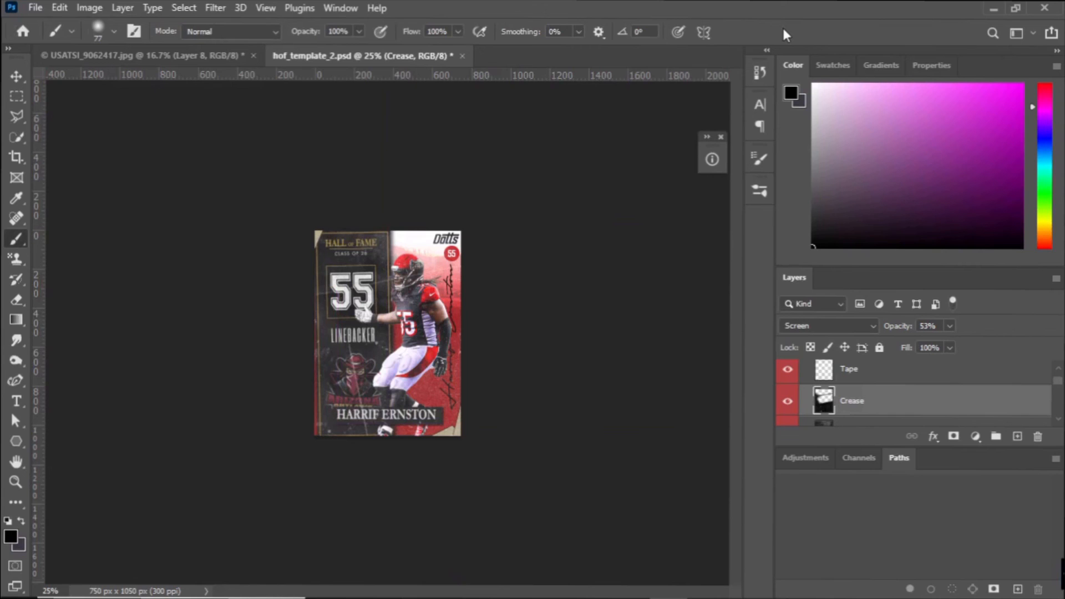
Switch to the Dotts Player Database spreadsheet in Chrome, copy the inductee's name from the Hall of Fame sheet, and return to Photoshop.
{"action": "left_click", "coordinate": [527, 594]}
{"action": "left_click", "coordinate": [527, 594]}
{"action": "left_click", "coordinate": [527, 594]}
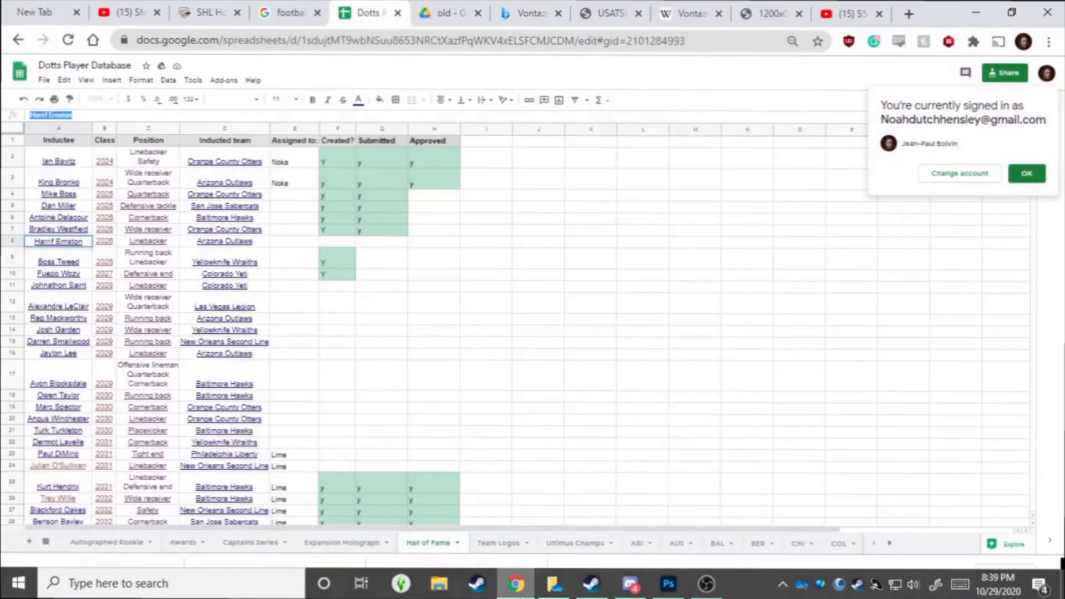
{"action": "left_click", "coordinate": [527, 594]}
Nudge the Nameplate text slightly down and to the right within its dark bar.
{"action": "key", "text": "t"}
{"action": "left_click", "coordinate": [385, 412]}
{"action": "left_click", "coordinate": [731, 31]}
{"action": "key", "text": "ctrl+t"}
{"action": "key", "text": "Down"}
{"action": "key", "text": "Right"}
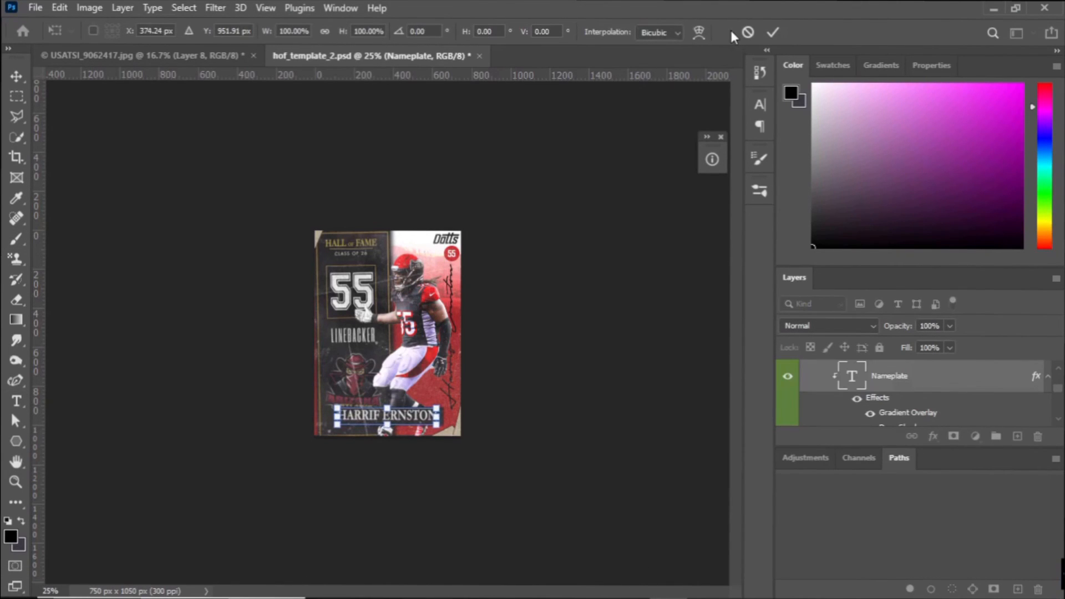
{"action": "key", "text": "Return"}
Quick-export the finished card as a PNG, using the copied player name as the file name.
{"action": "left_click", "coordinate": [35, 8]}
{"action": "mouse_move", "coordinate": [87, 237]}
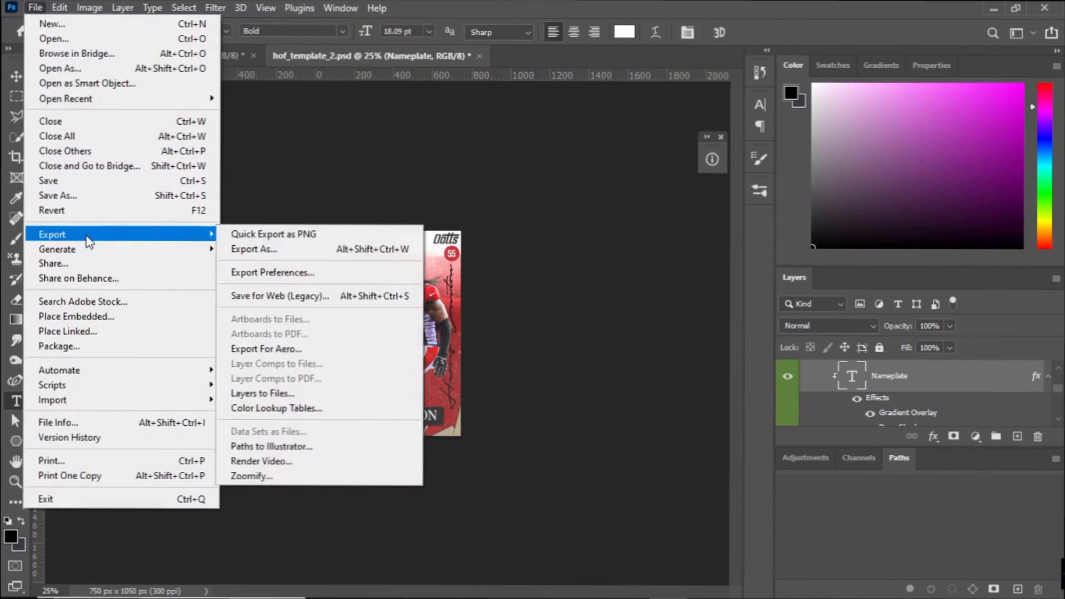
{"action": "left_click", "coordinate": [277, 234]}
{"action": "type", "text": "Harrif Ernston"}
{"action": "key", "text": "Return"}
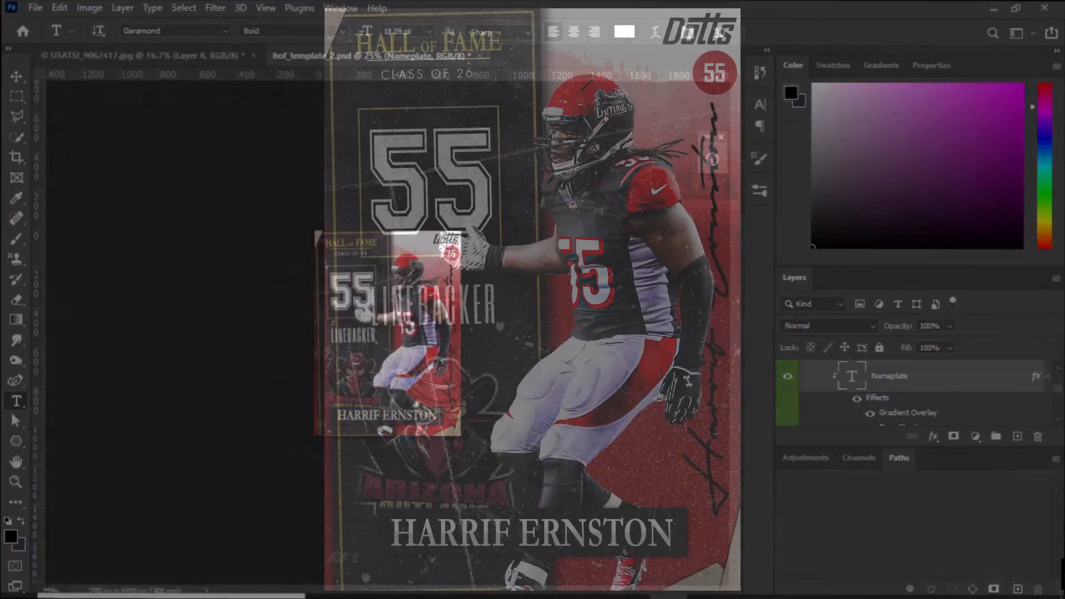